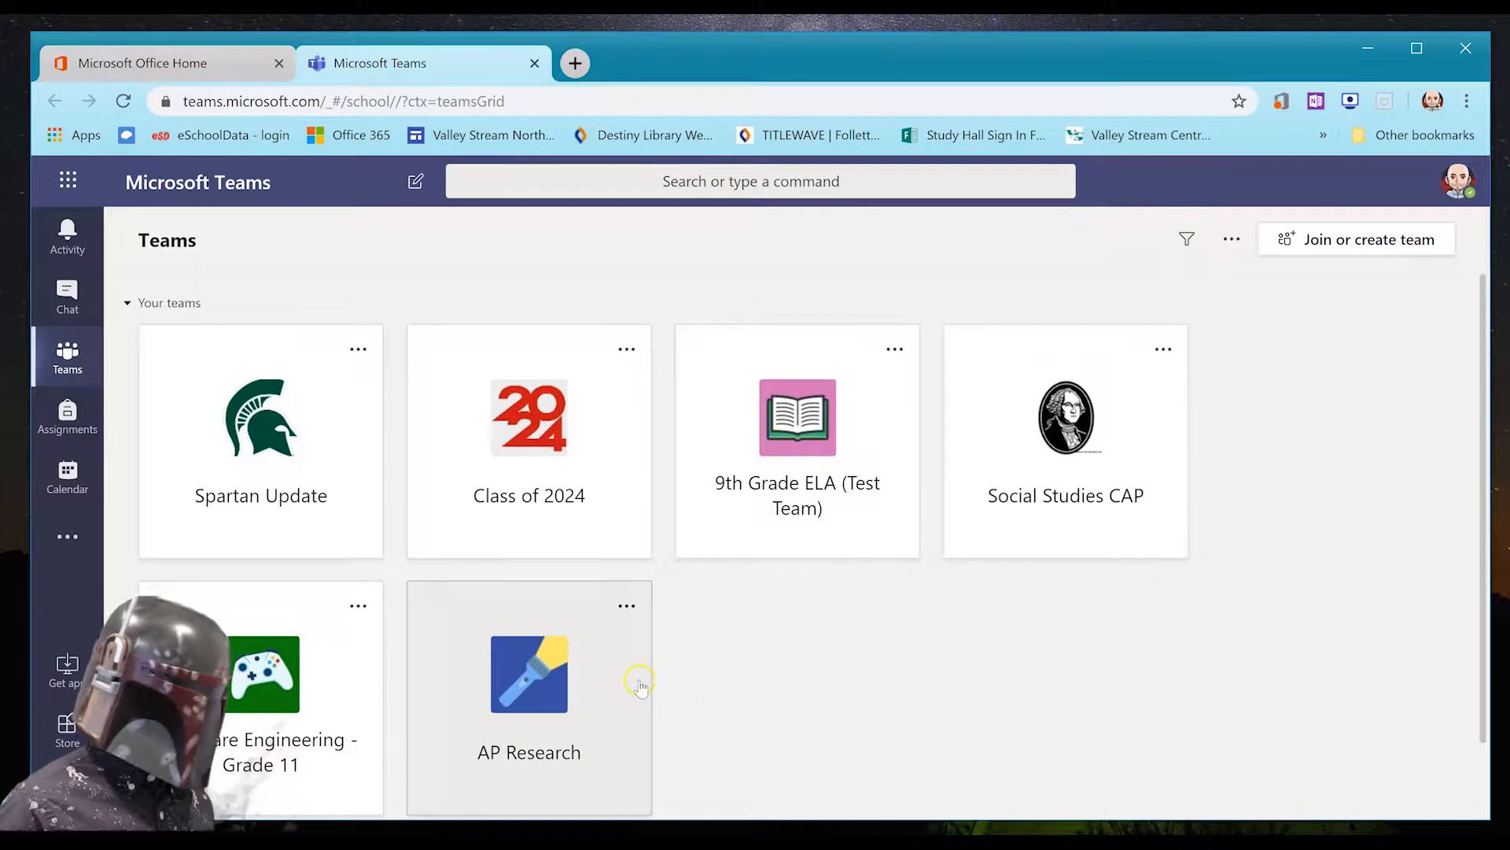
- Open the AP Research team, then switch to the assignments overview that covers all classes
scroll(627, 681, "down", 2)
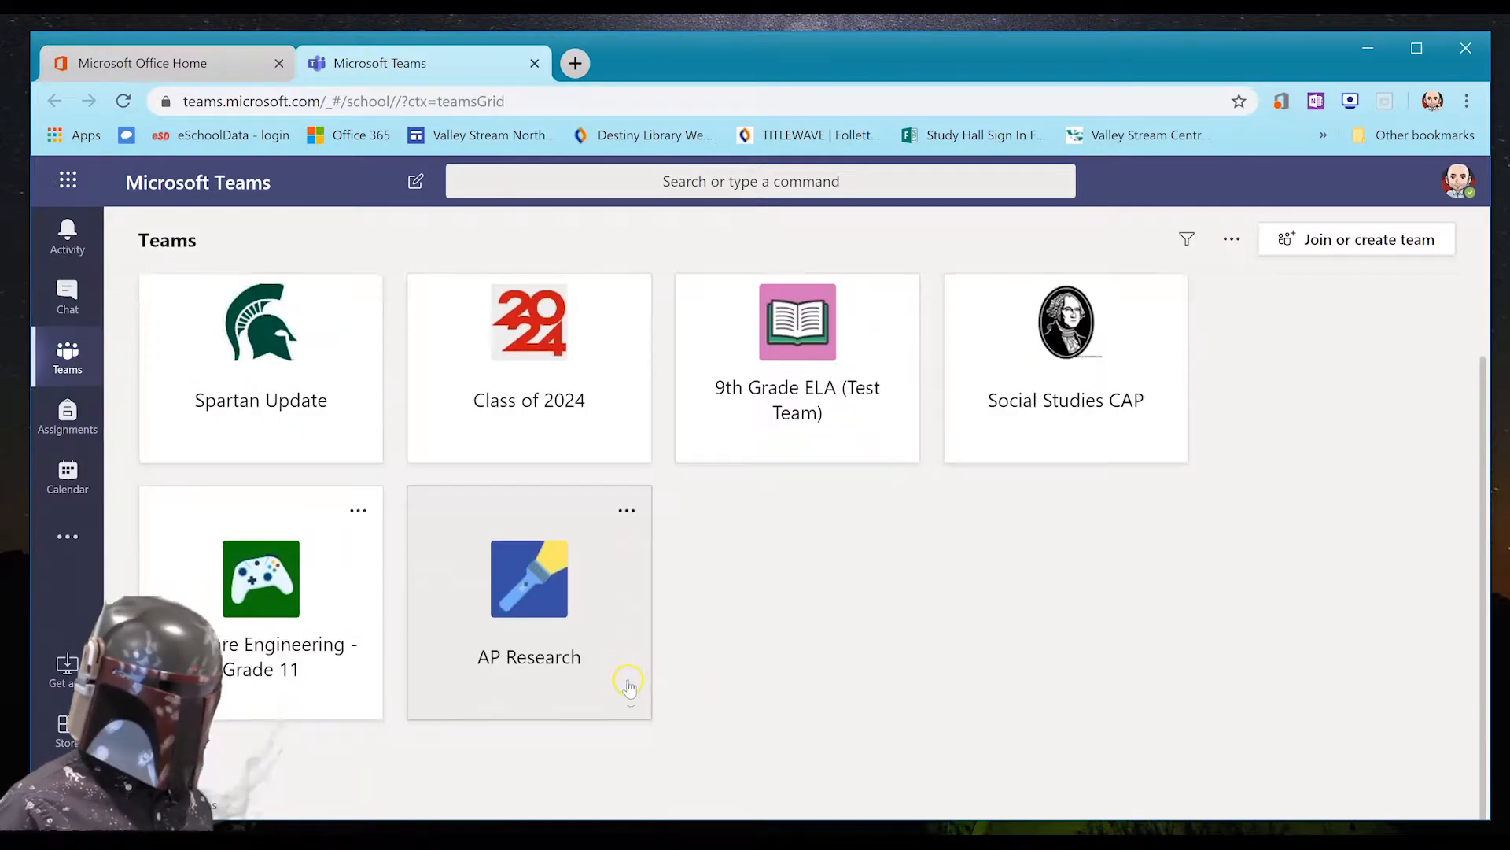
left_click(583, 585)
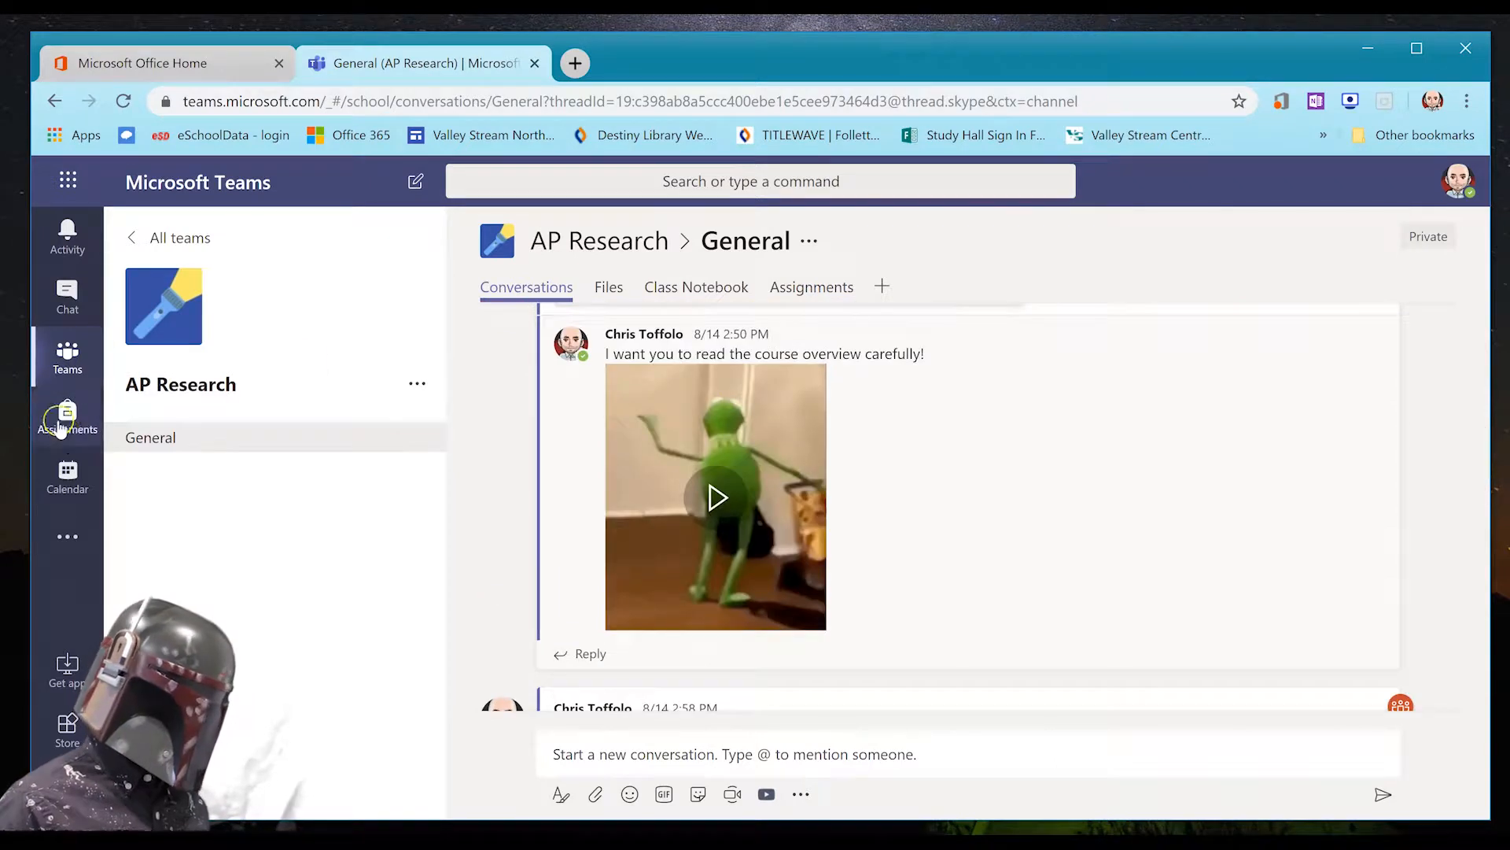
left_click(69, 430)
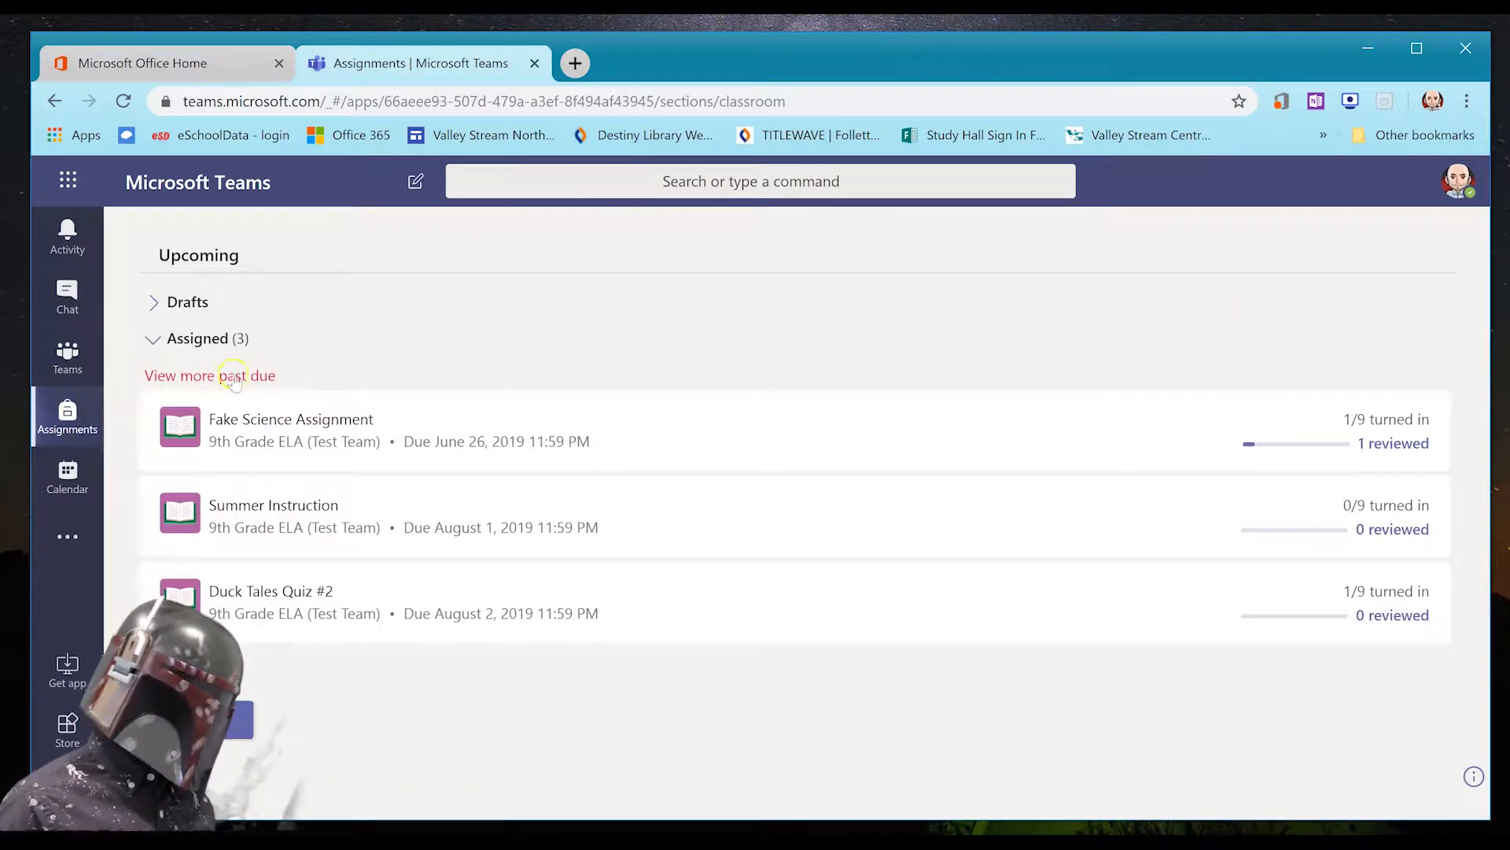
- Collapse the assigned list in the all-classes overview and look through the draft assignments, closing that list again
left_click(155, 339)
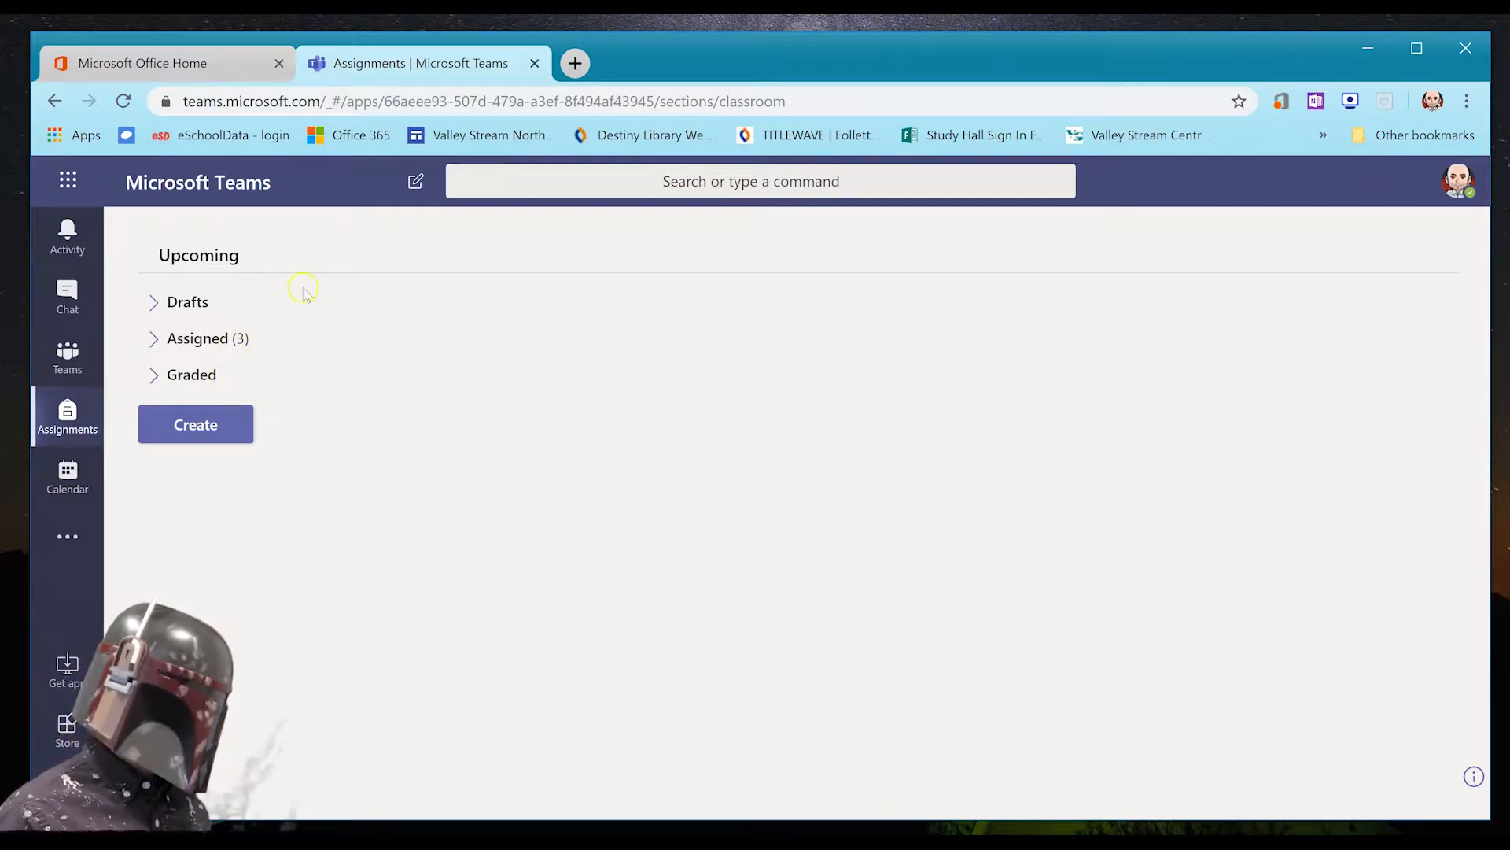
left_click(188, 302)
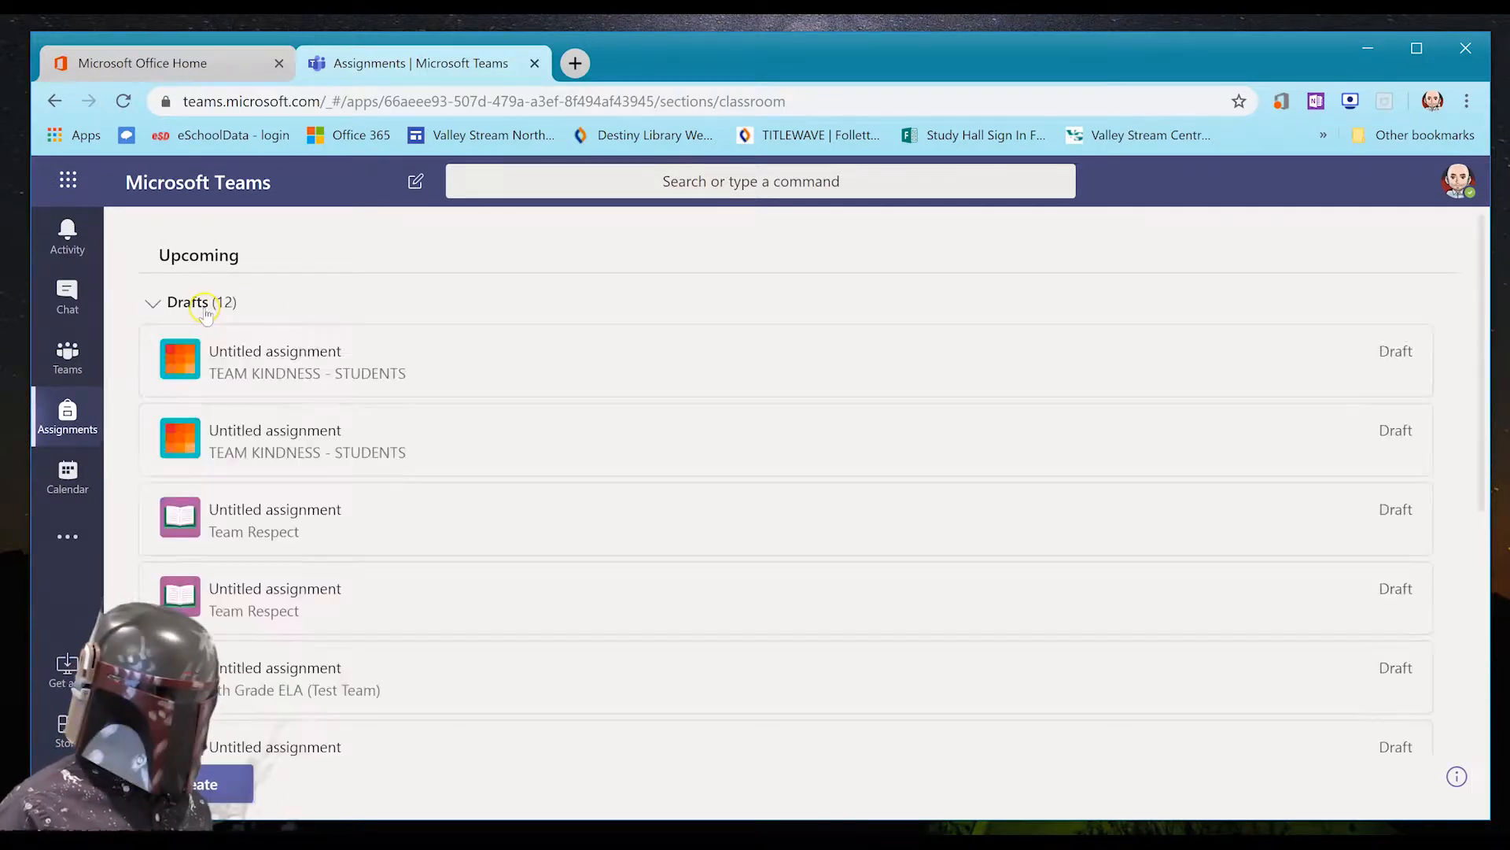
scroll(277, 590, "down", 1)
scroll(276, 590, "up", 1)
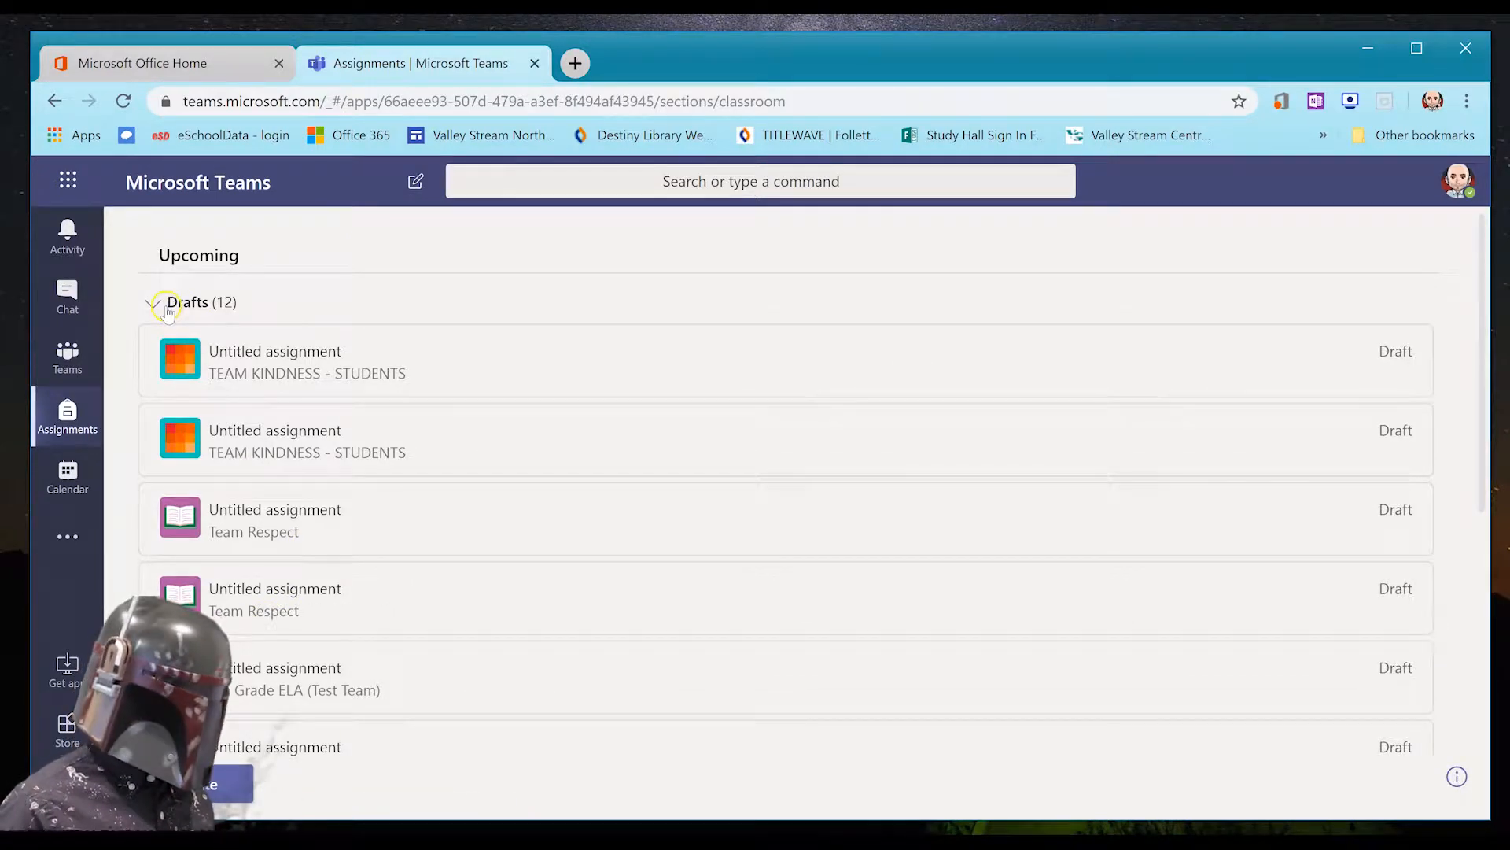
left_click(170, 312)
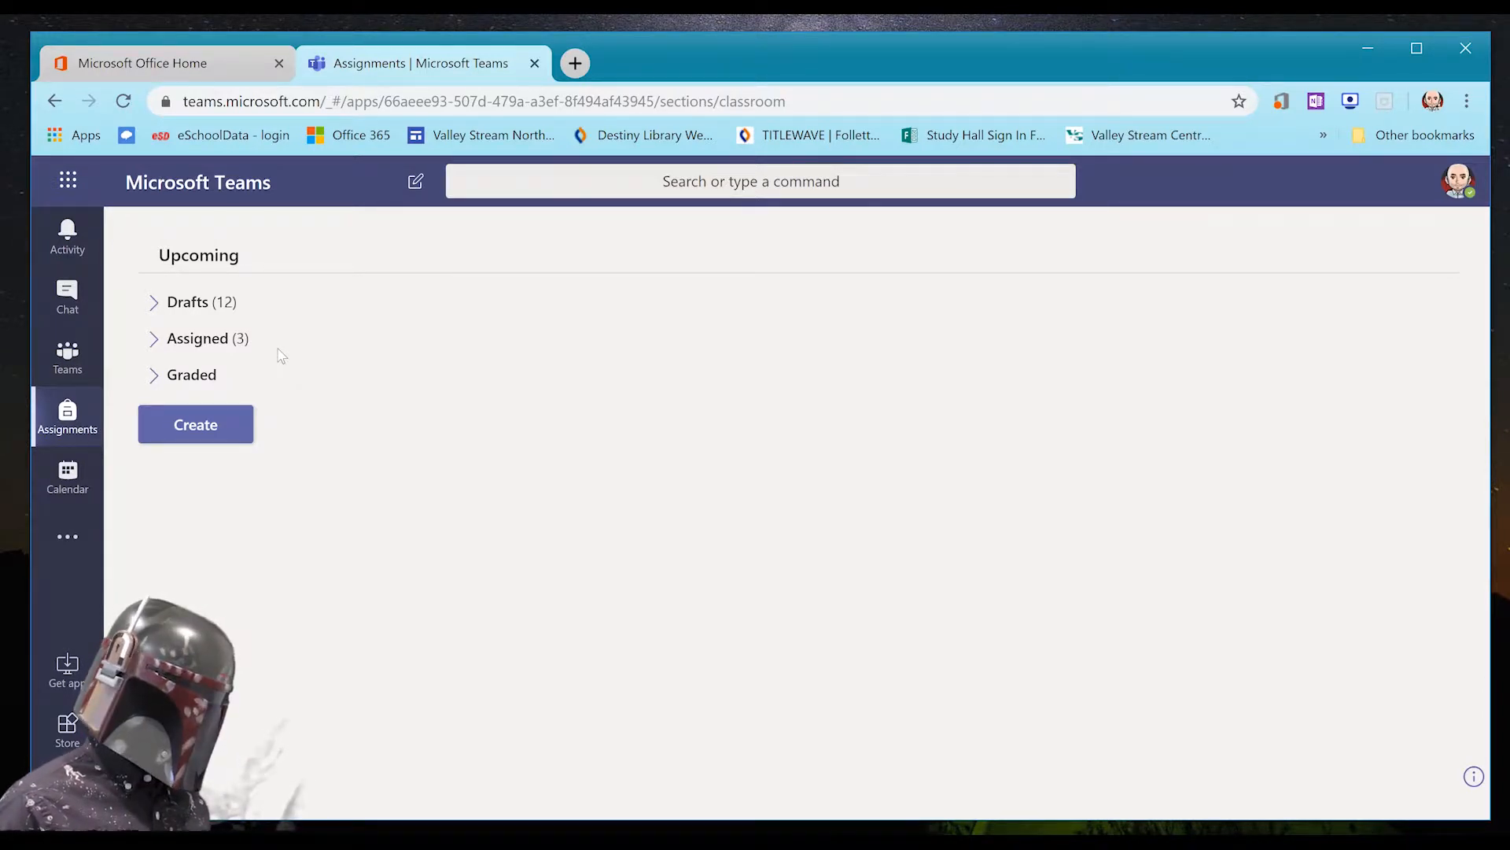
left_click(238, 417)
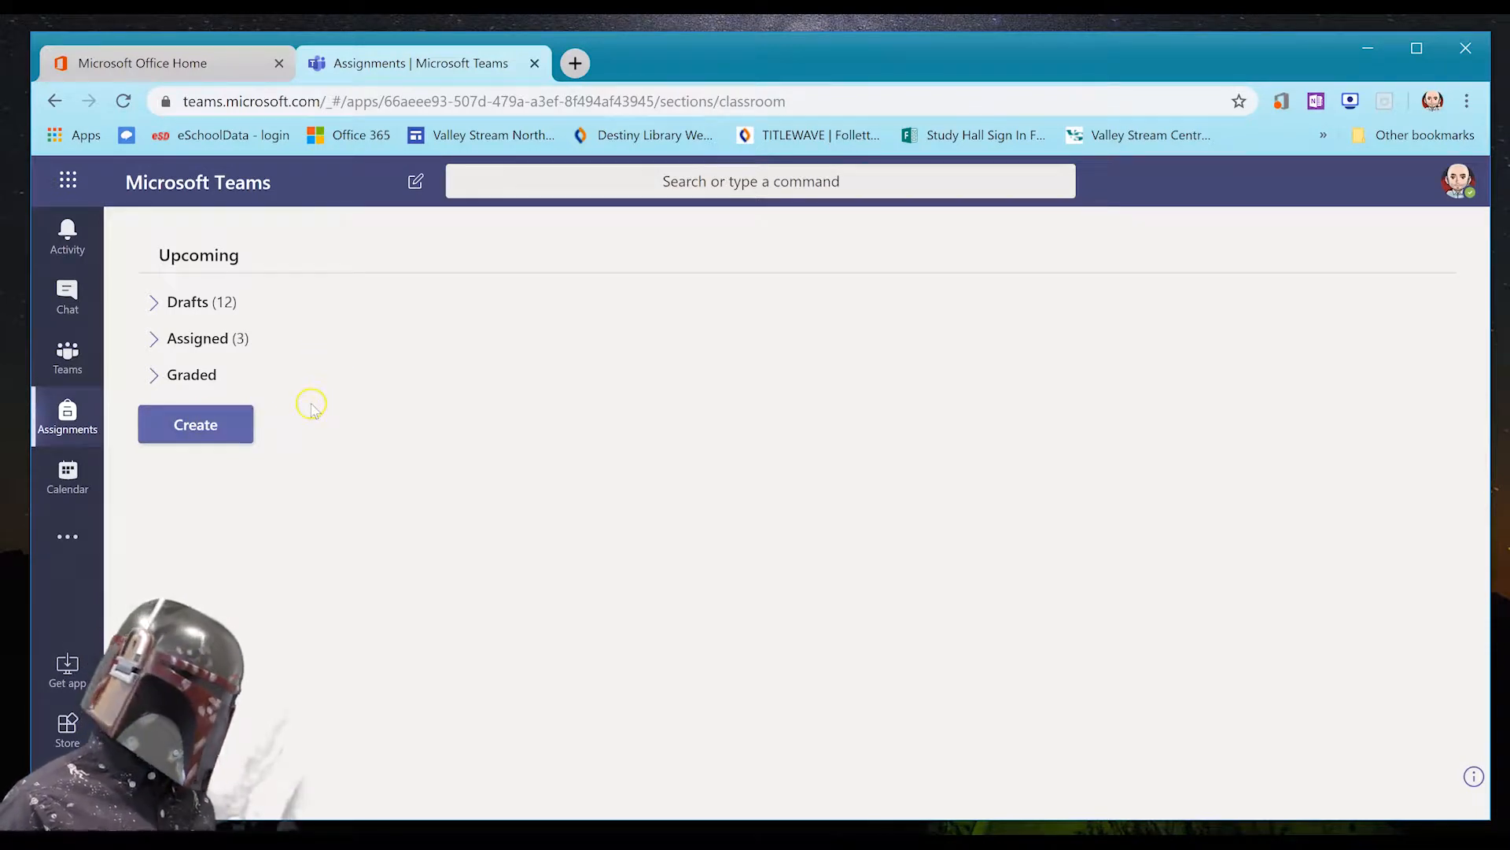
left_click(221, 429)
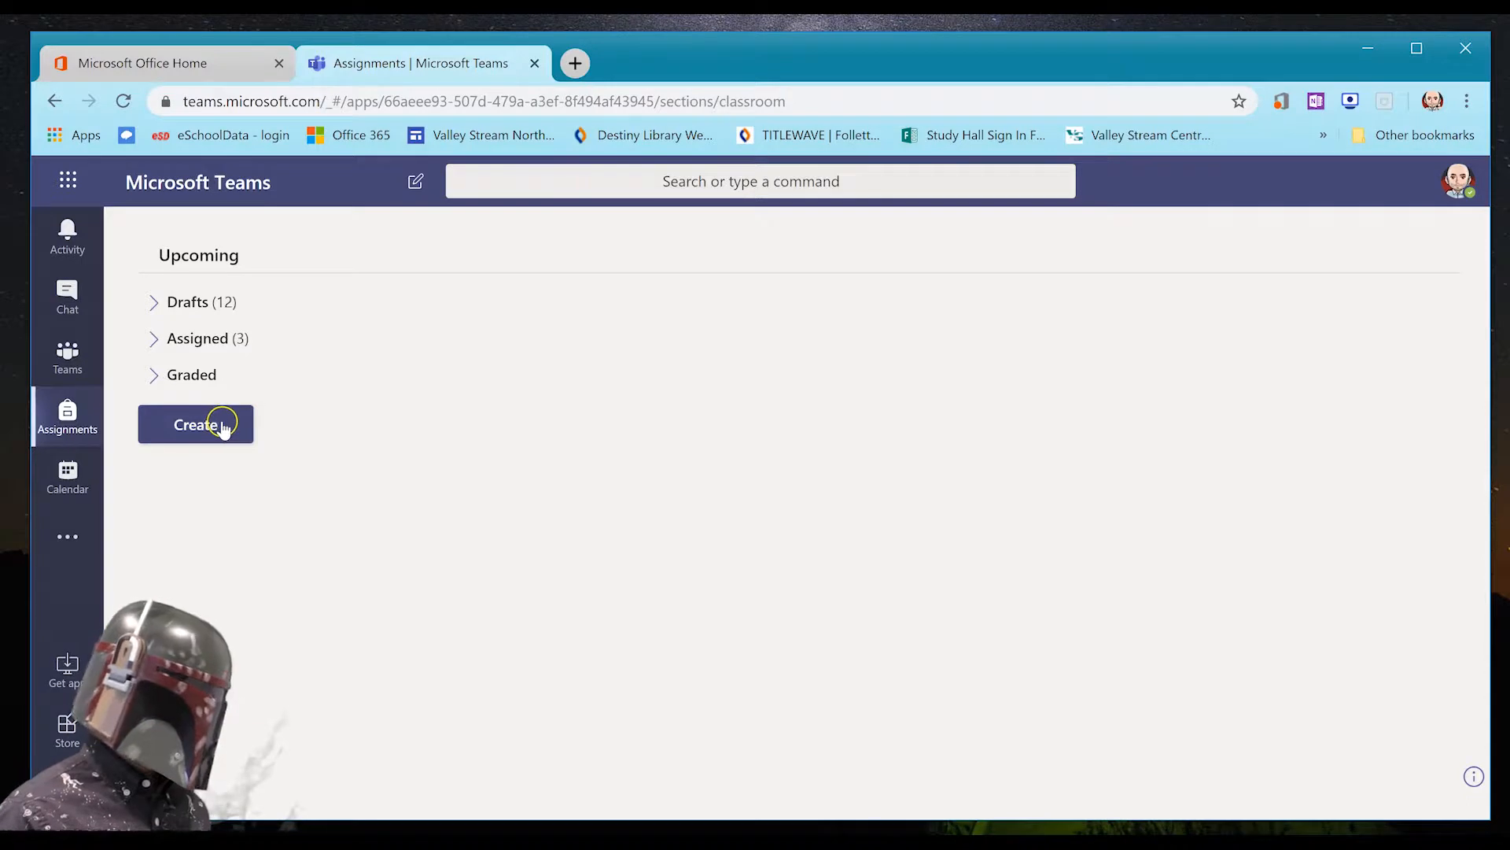
left_click(226, 431)
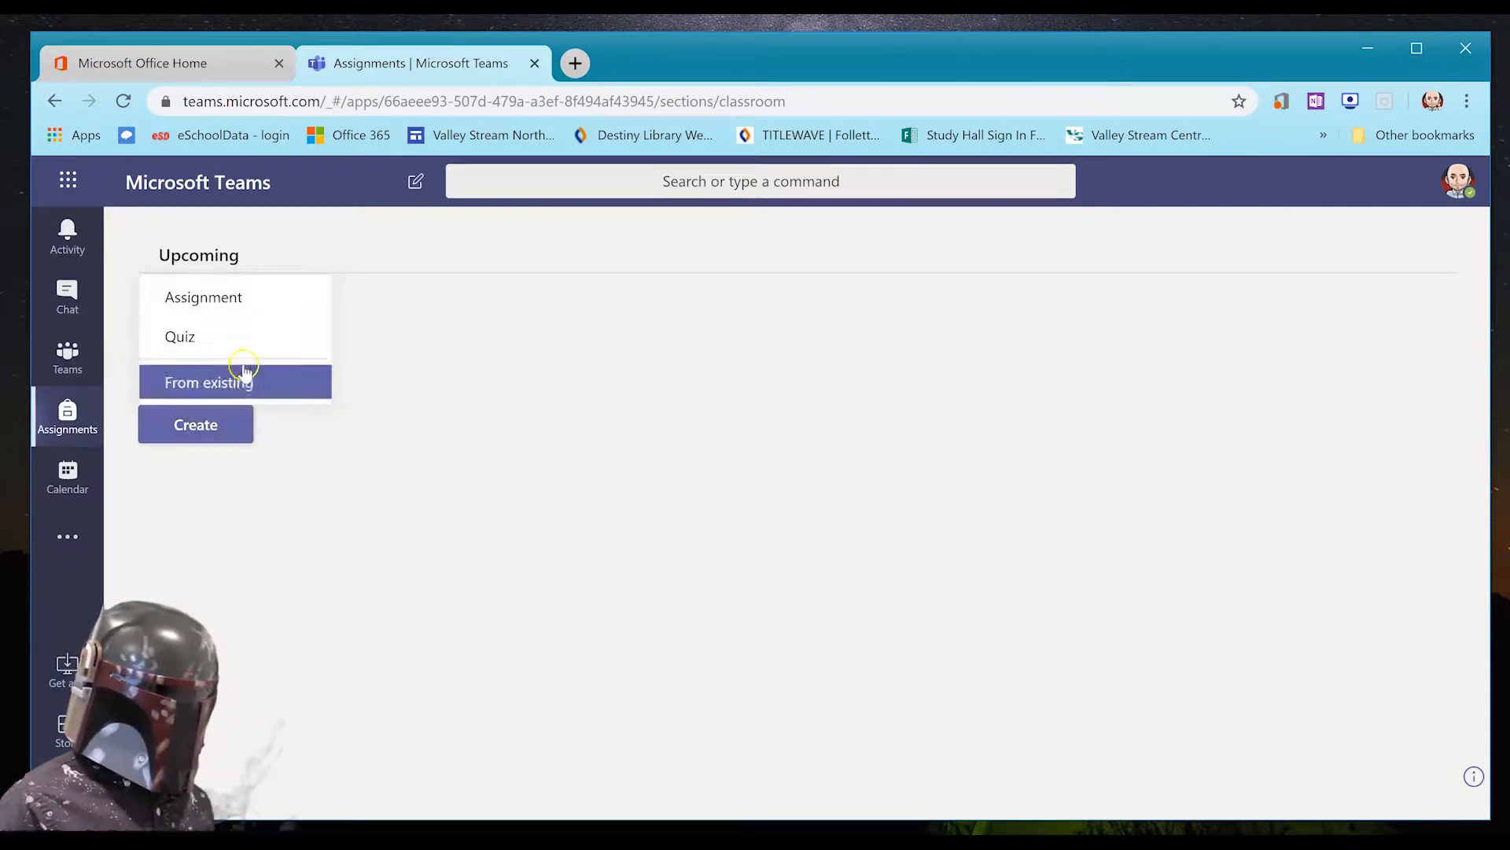
left_click(246, 304)
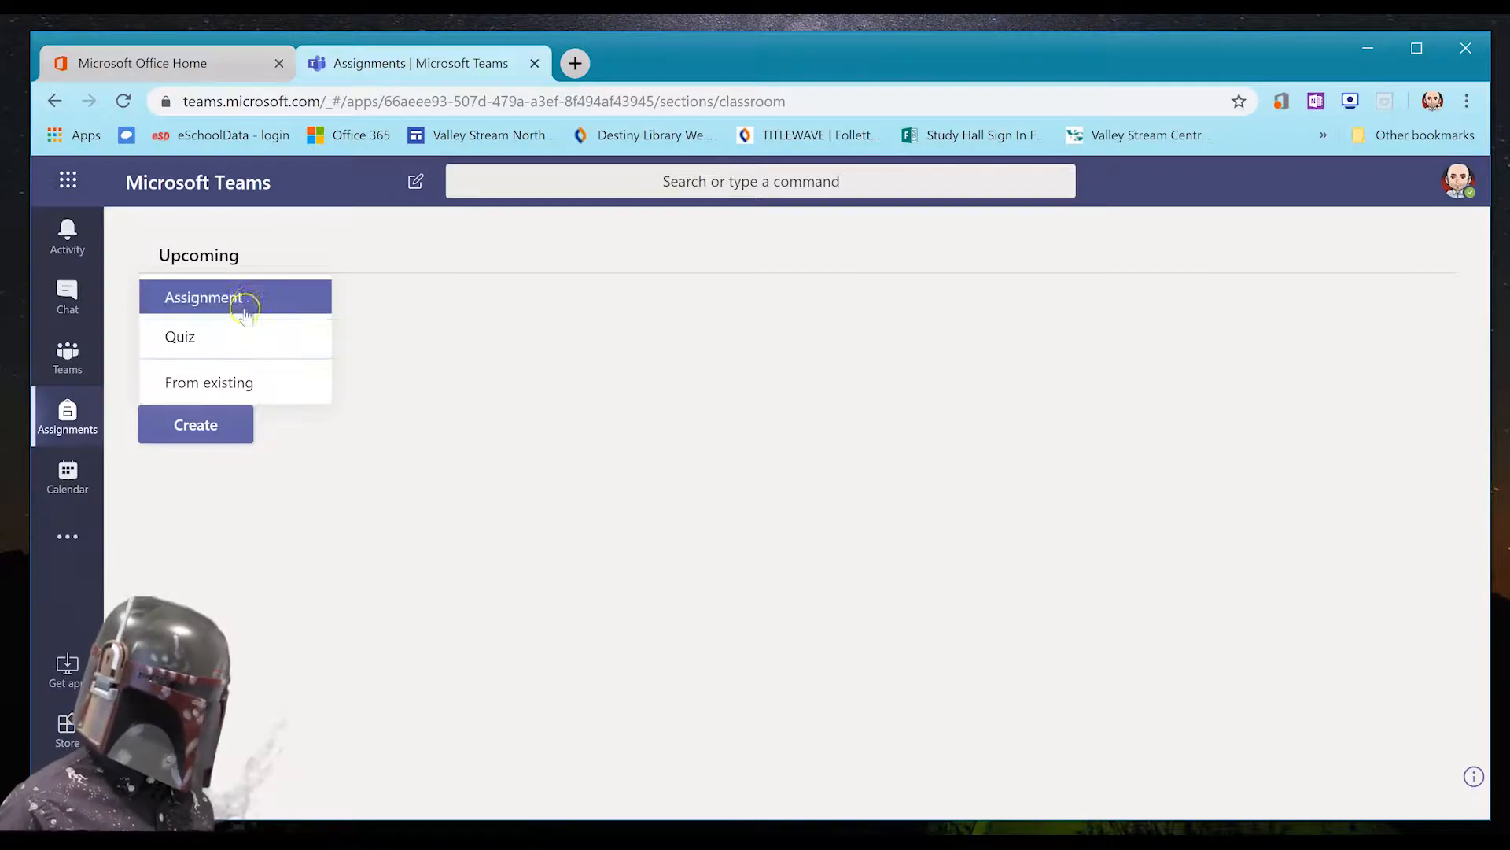
left_click(279, 372)
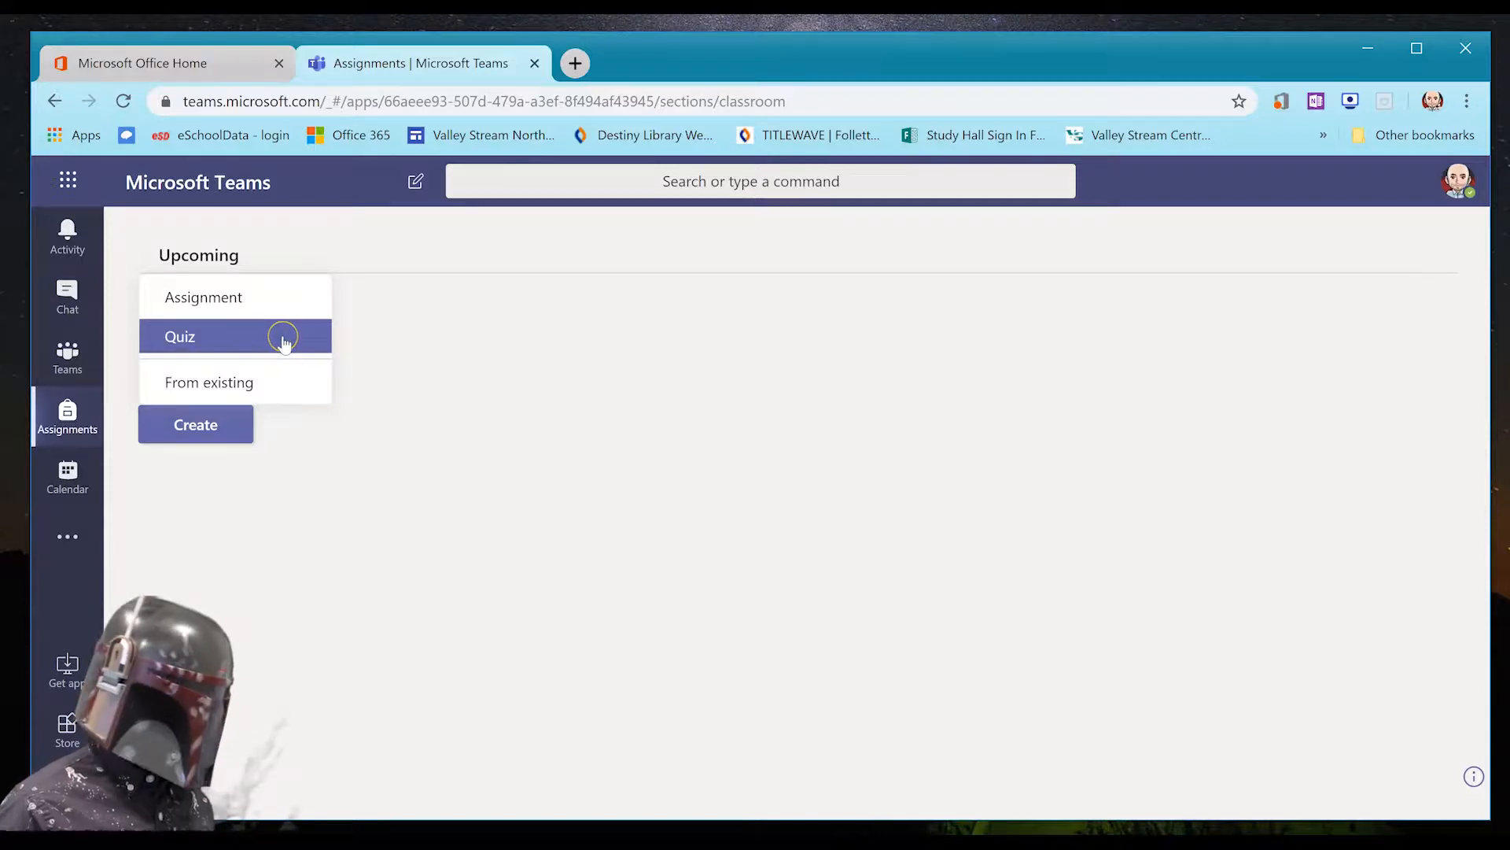
left_click(284, 344)
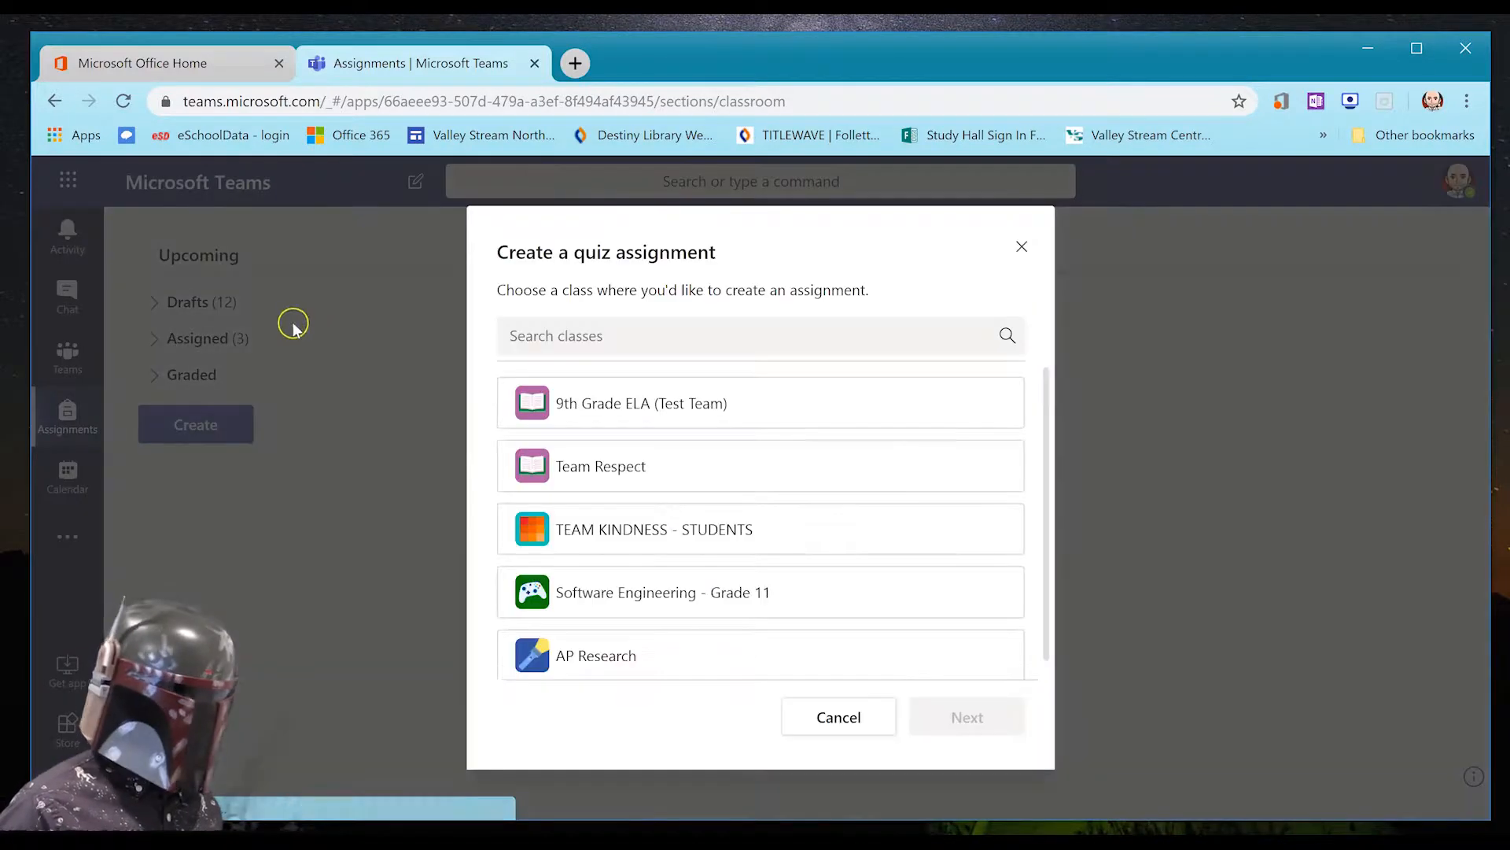
left_click(657, 413)
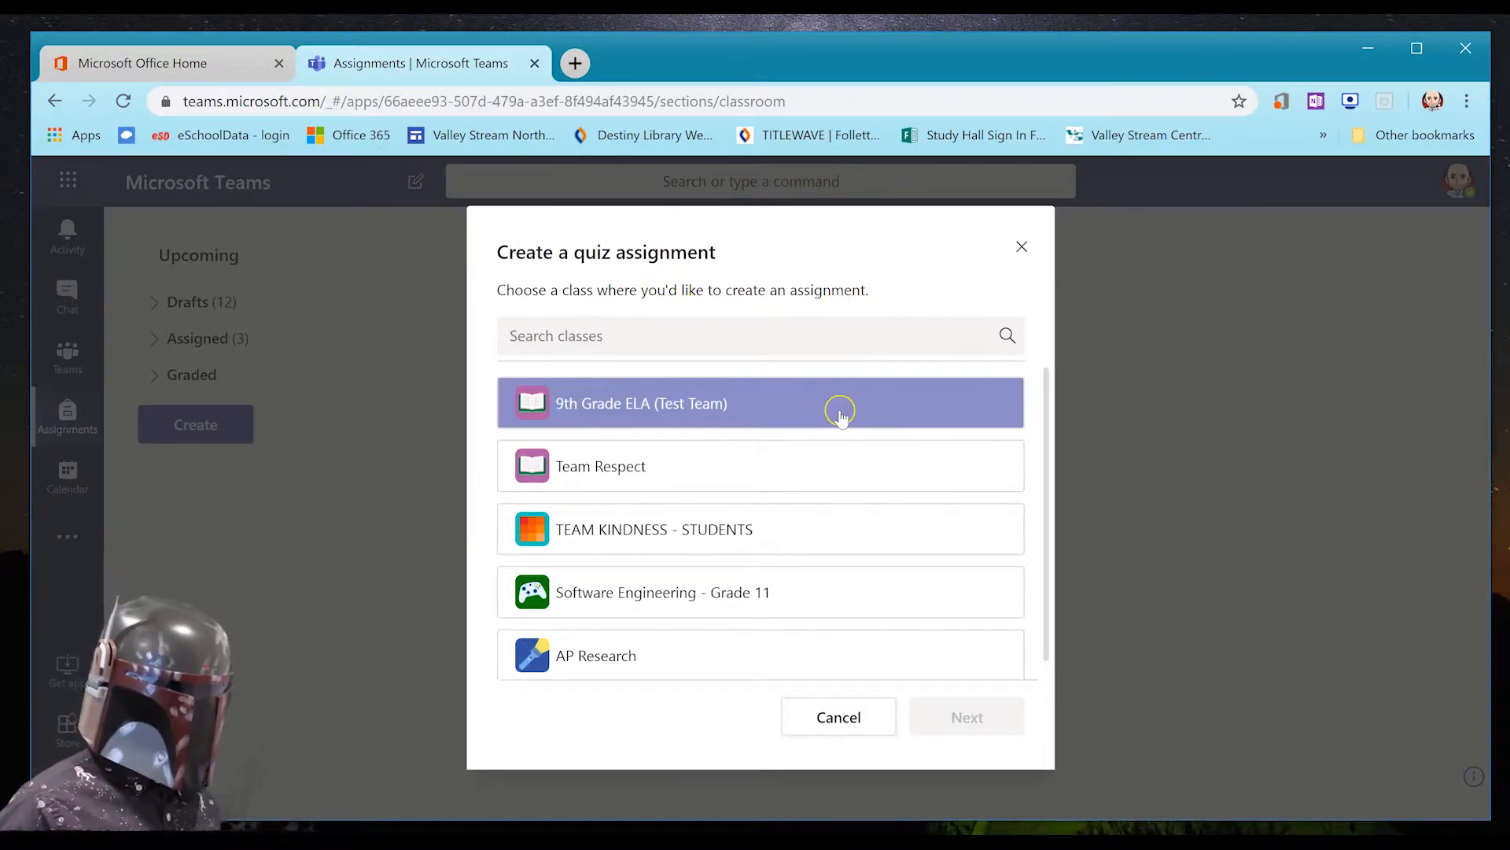
scroll(862, 535, "down", 1)
left_click(863, 636)
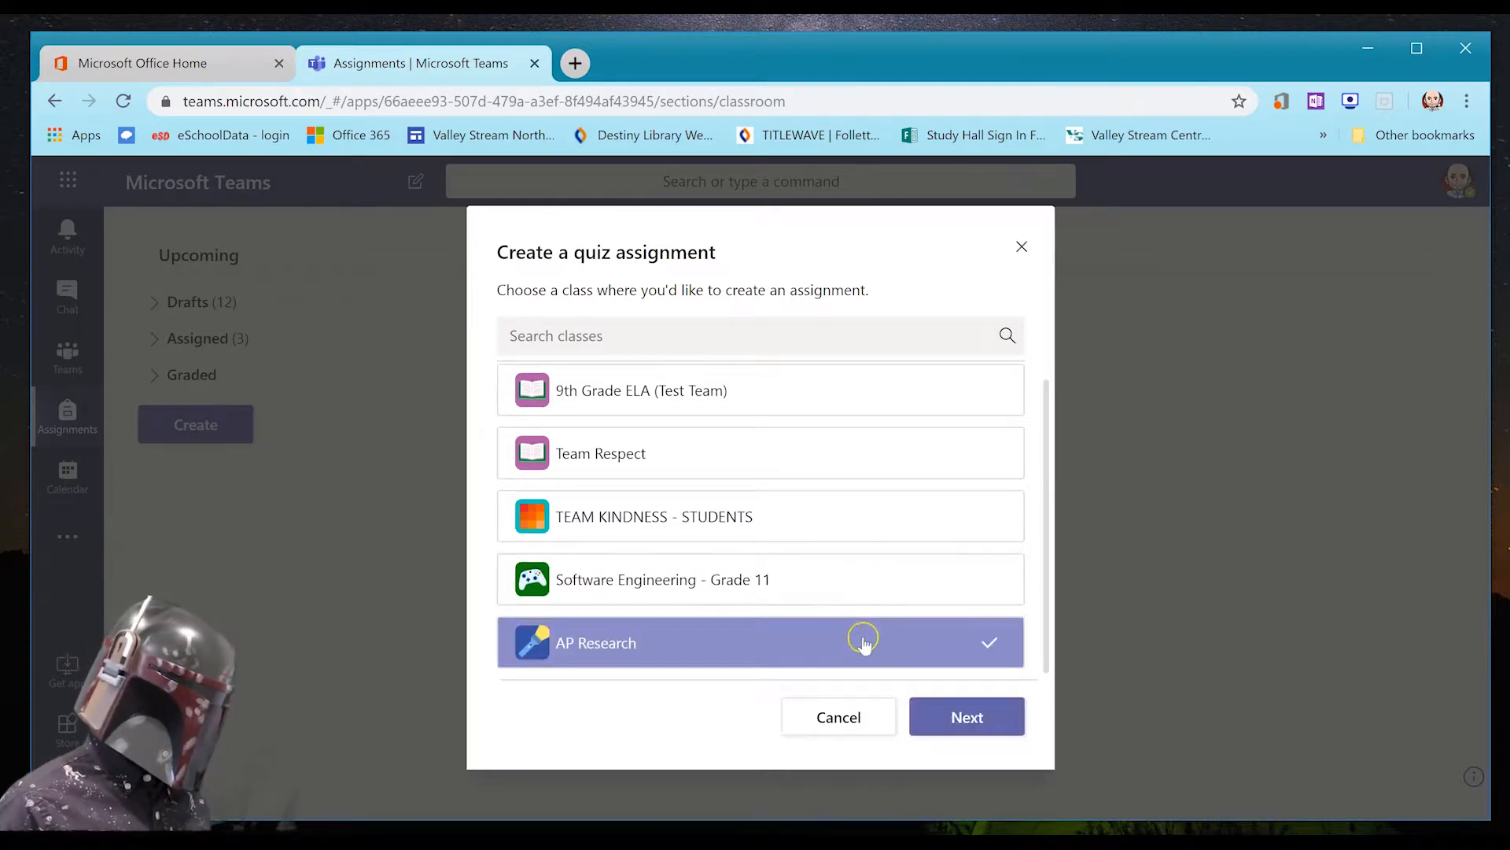
left_click(1002, 711)
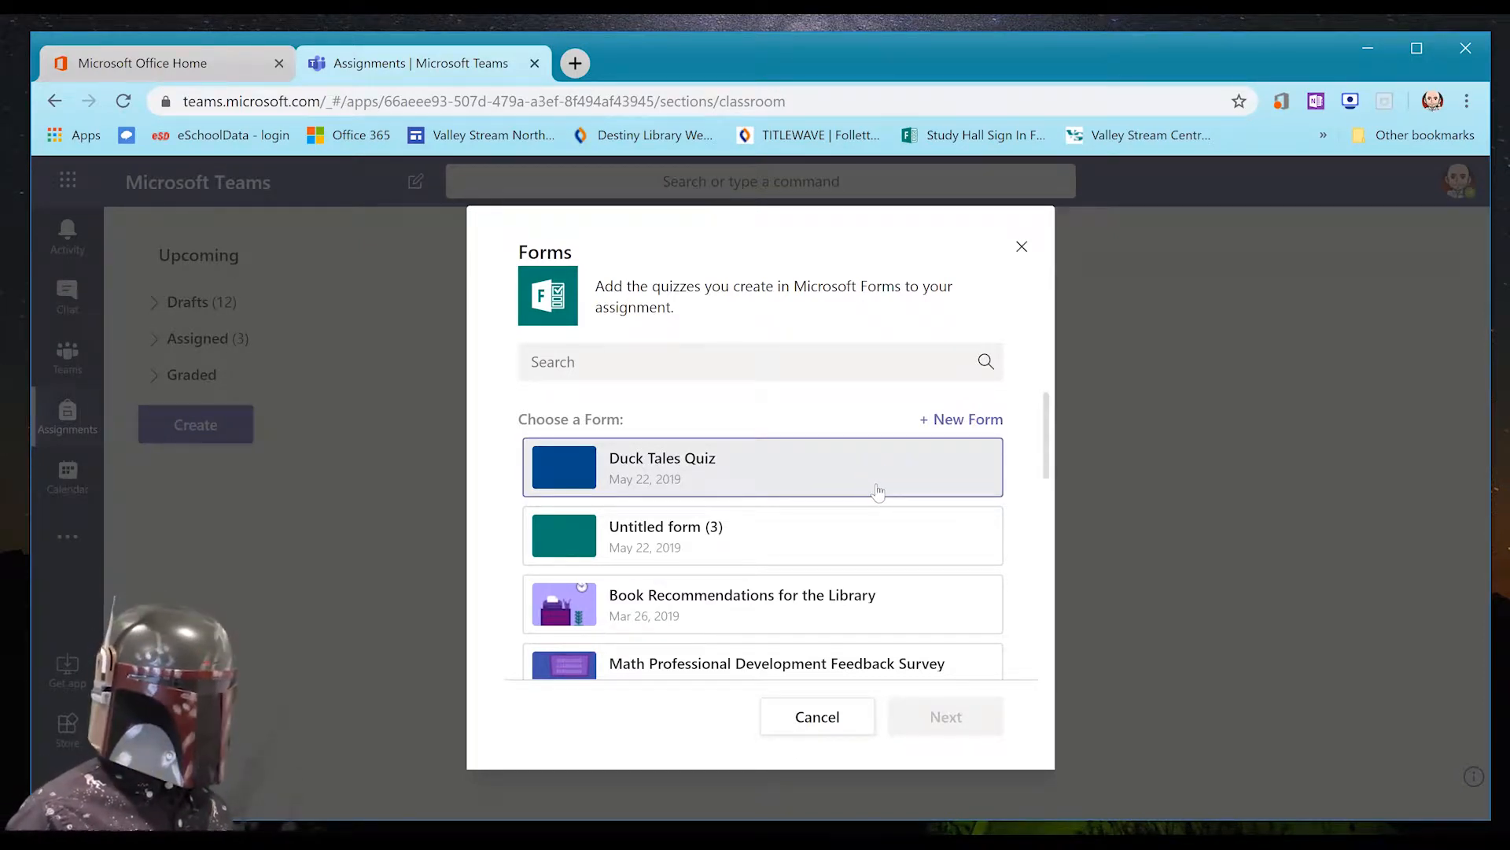
left_click(812, 470)
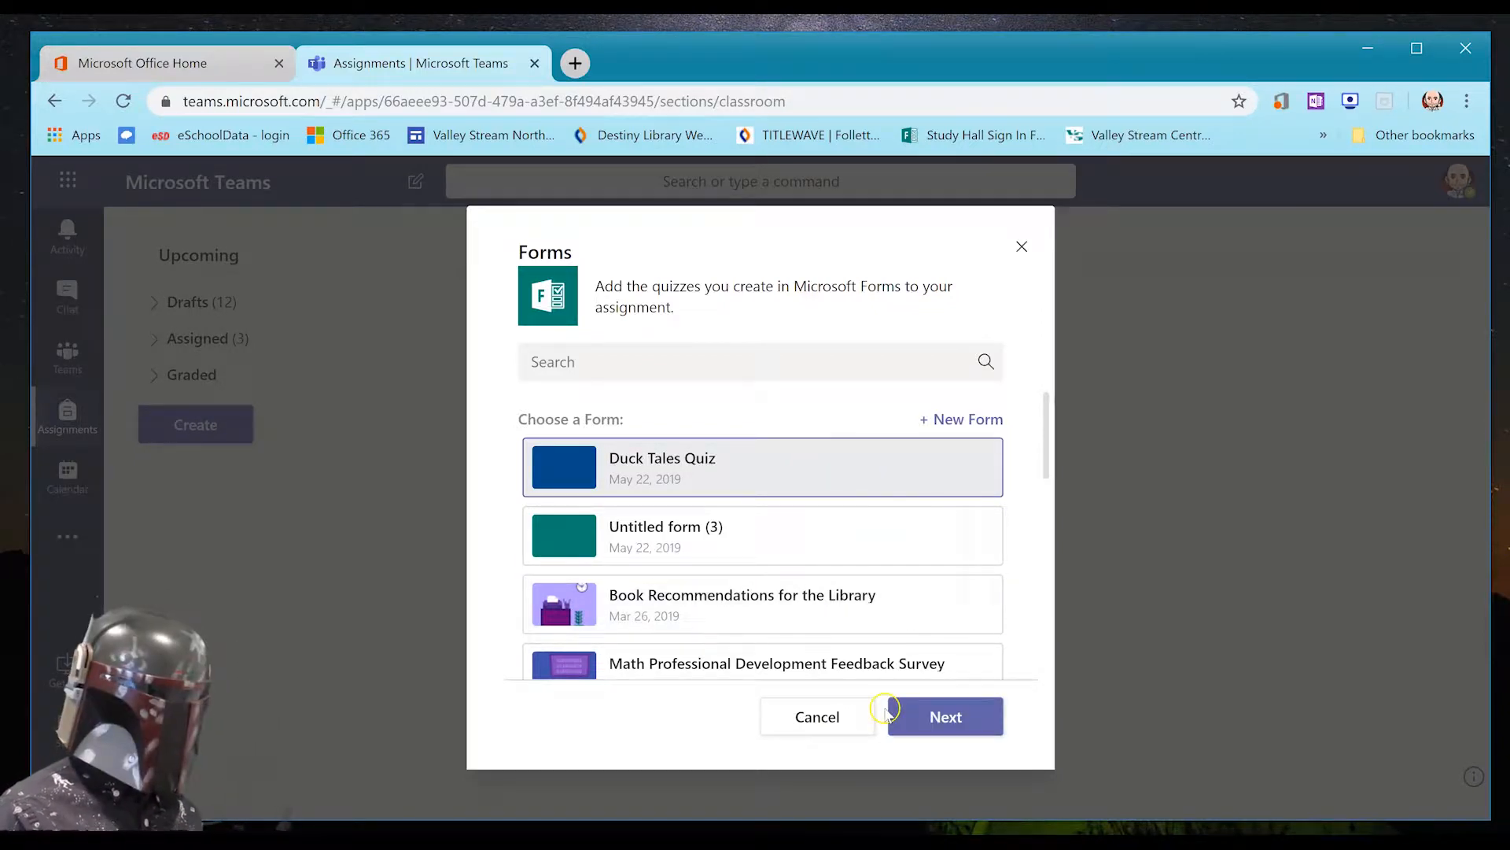
left_click(835, 720)
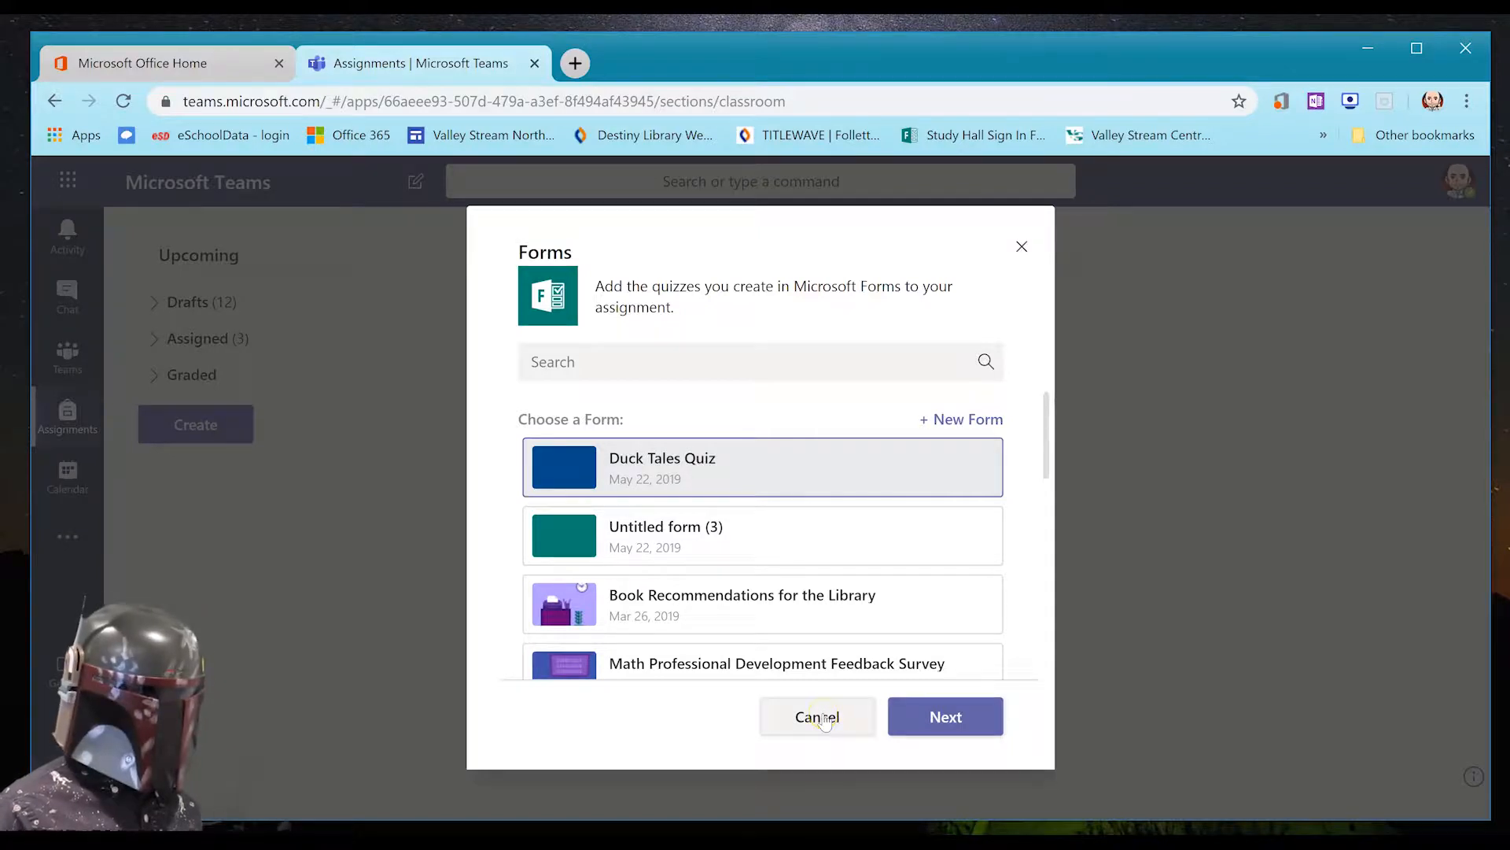
left_click(822, 718)
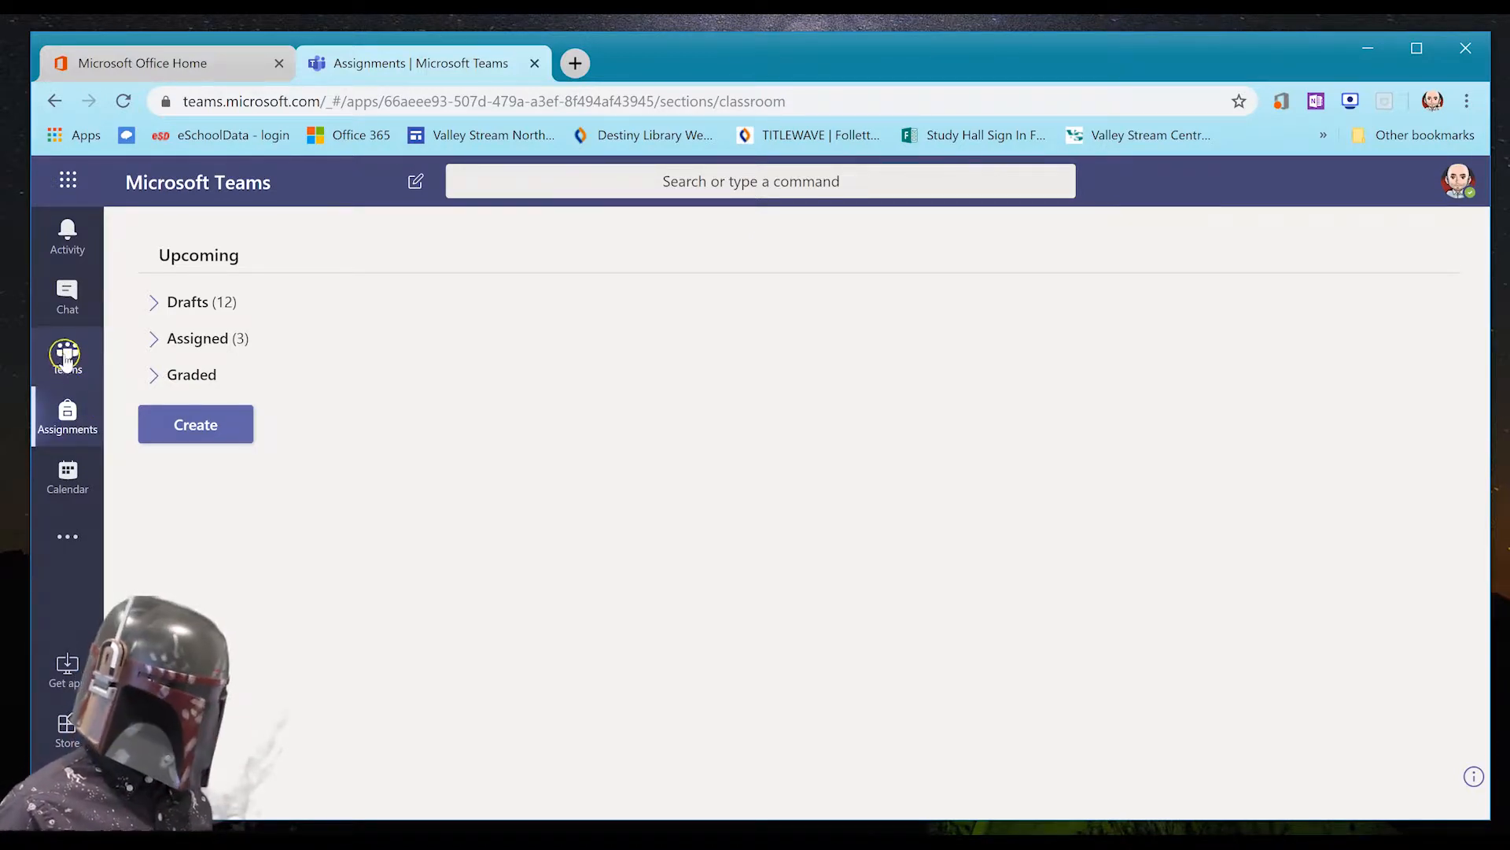
- Return to the AP Research team by way of the full team list and show its class assignments
left_click(65, 368)
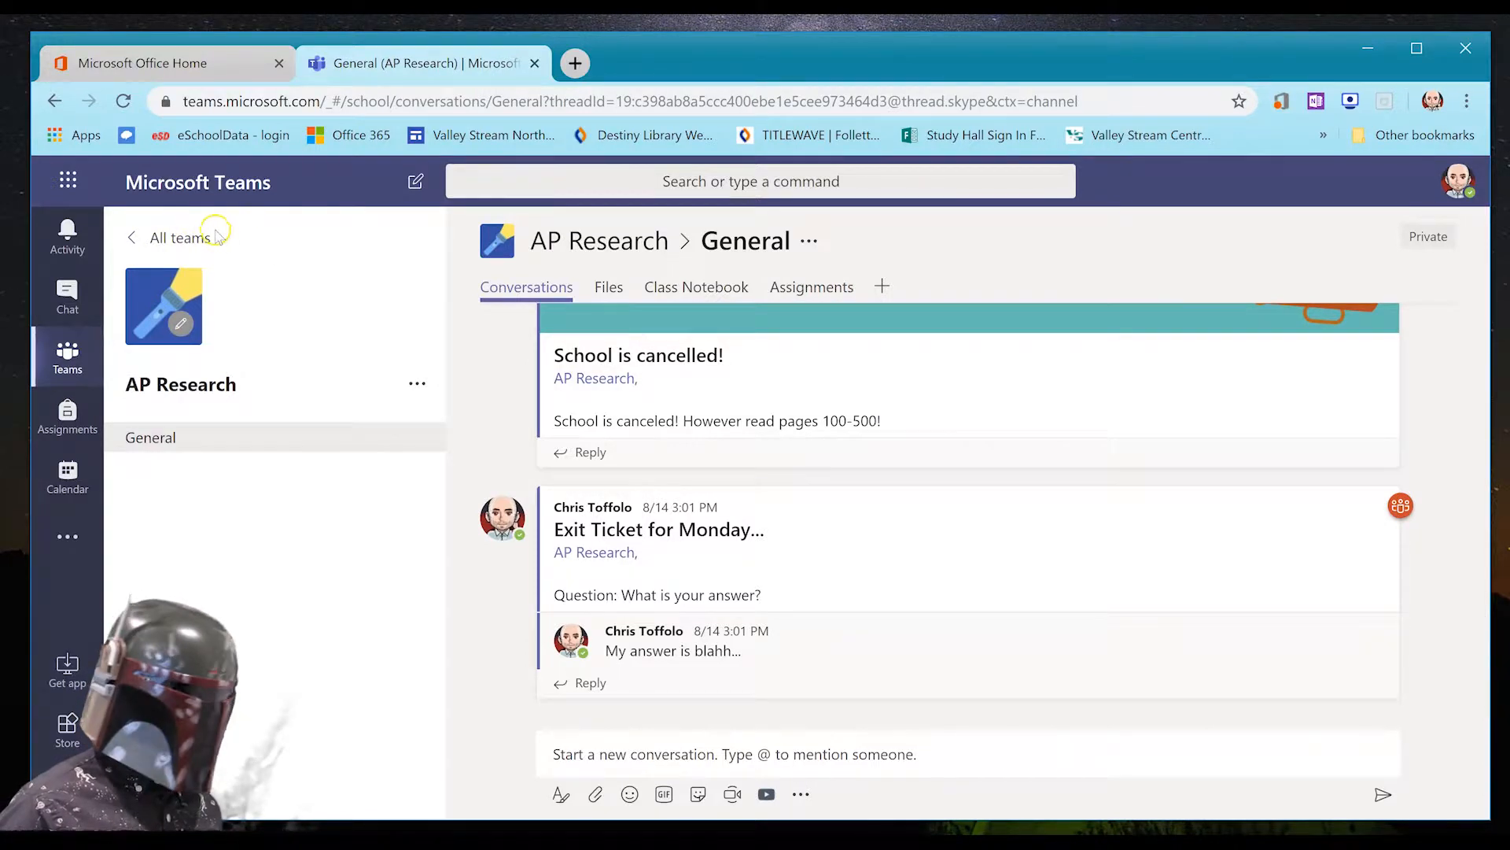
left_click(180, 237)
left_click(642, 743)
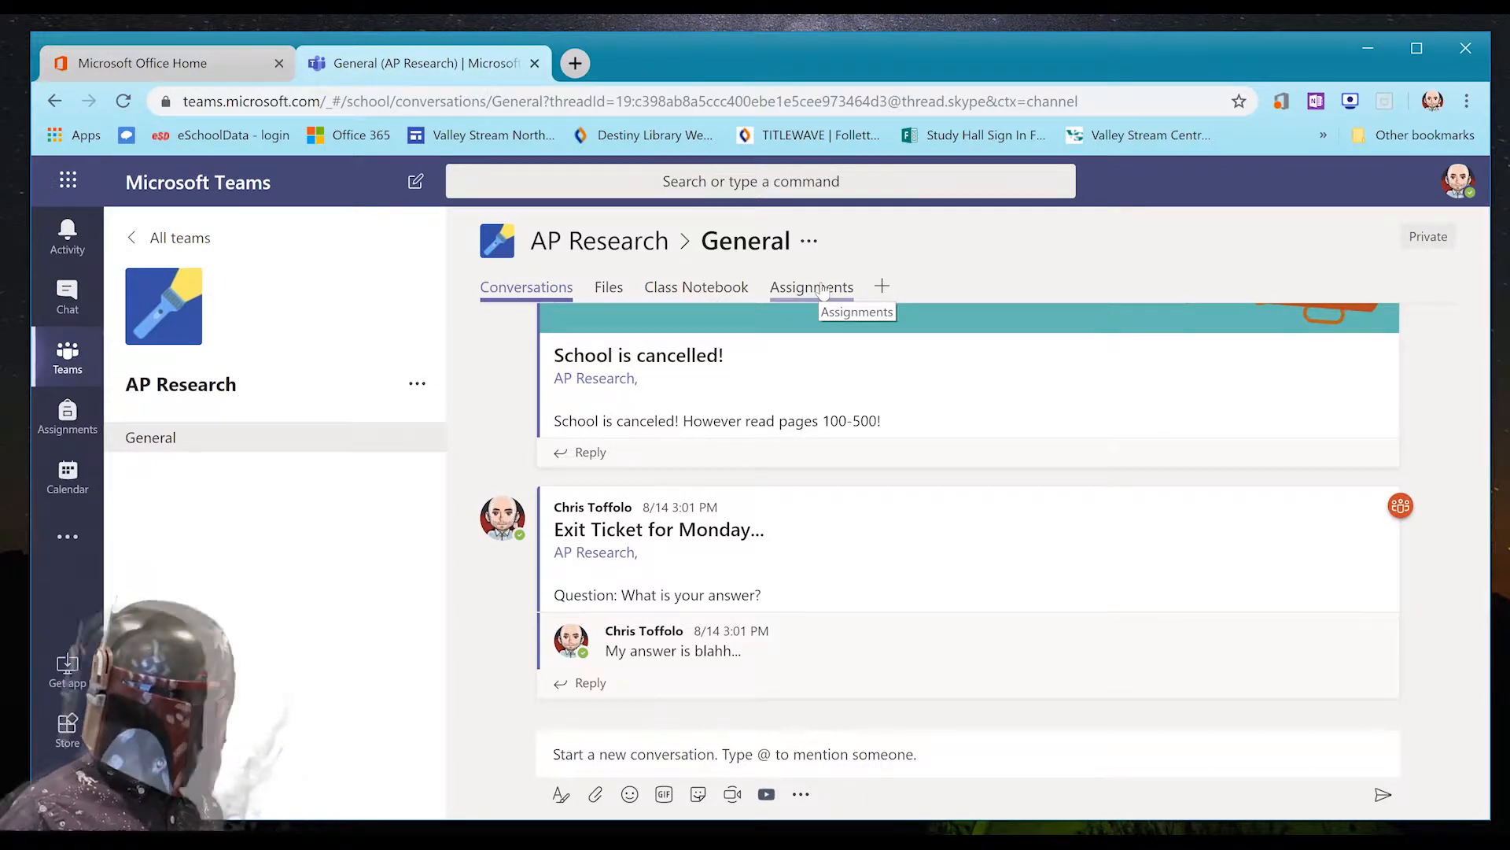
left_click(752, 288)
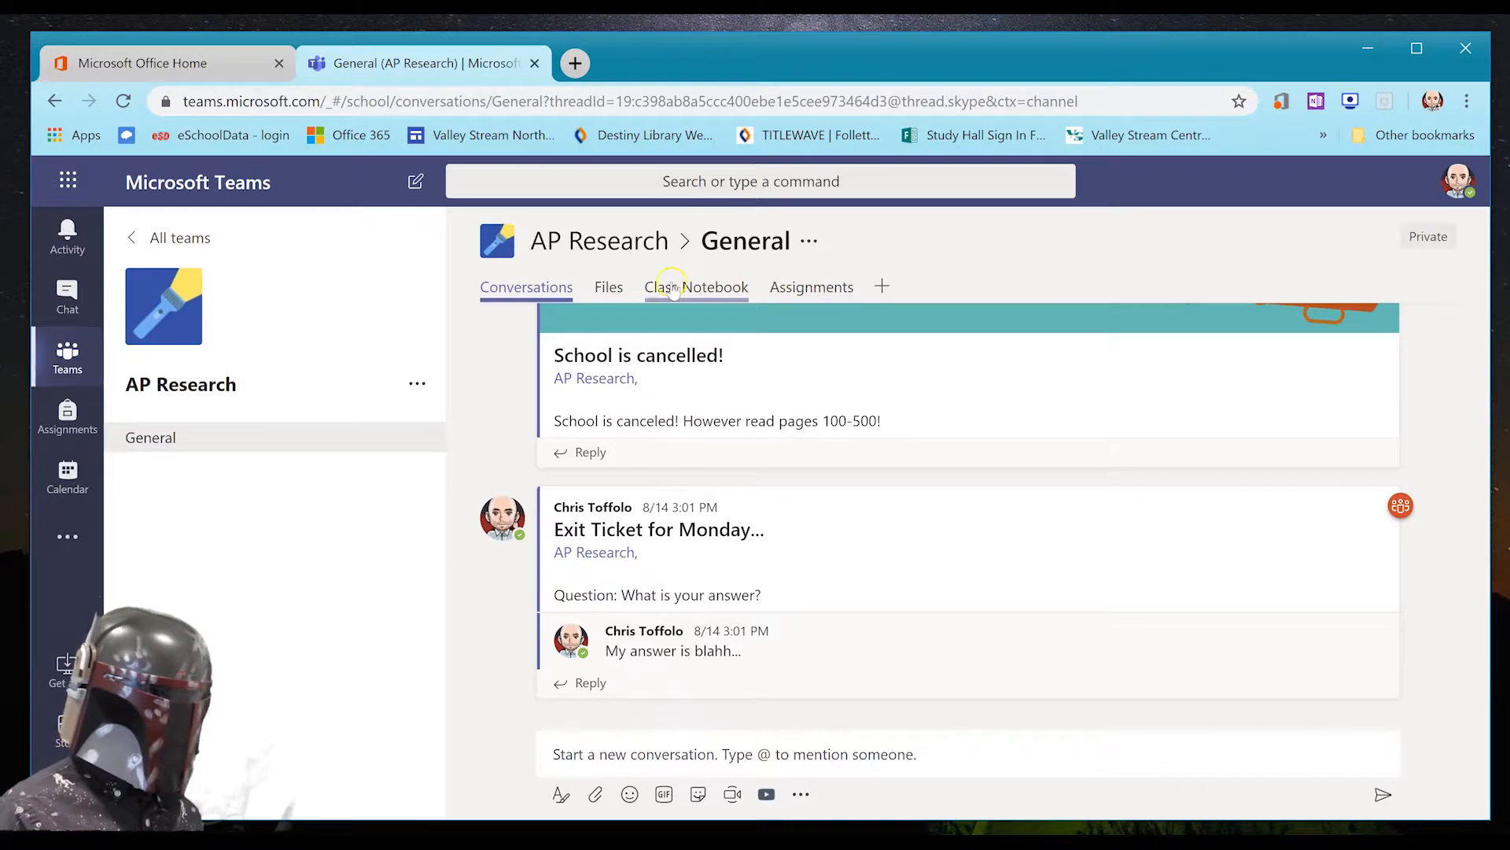
left_click(812, 293)
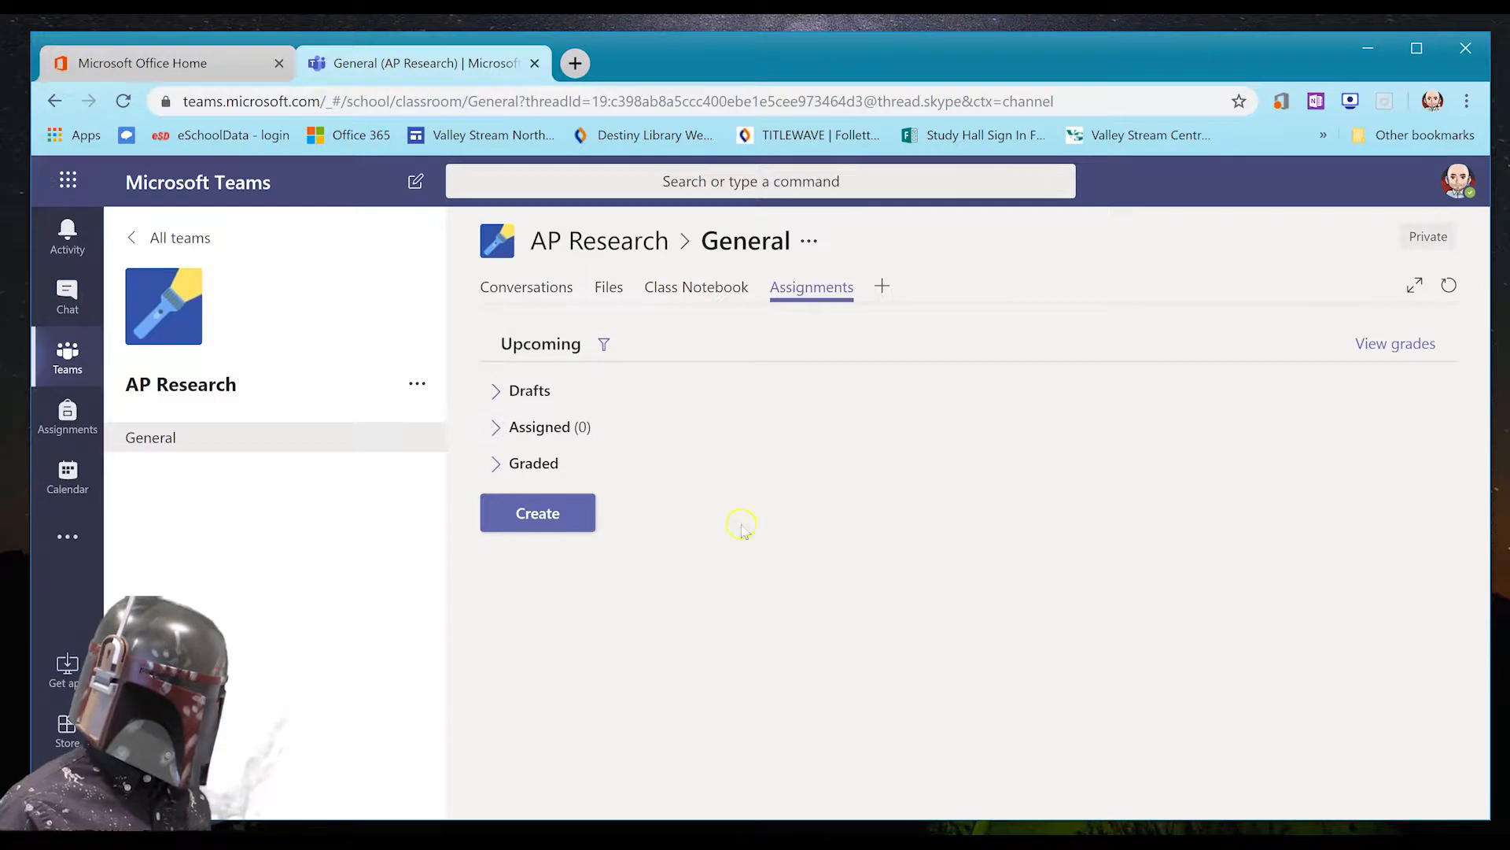
- Check the drafts, assigned and graded sections of the AP Research assignments and collapse them again
left_click(529, 393)
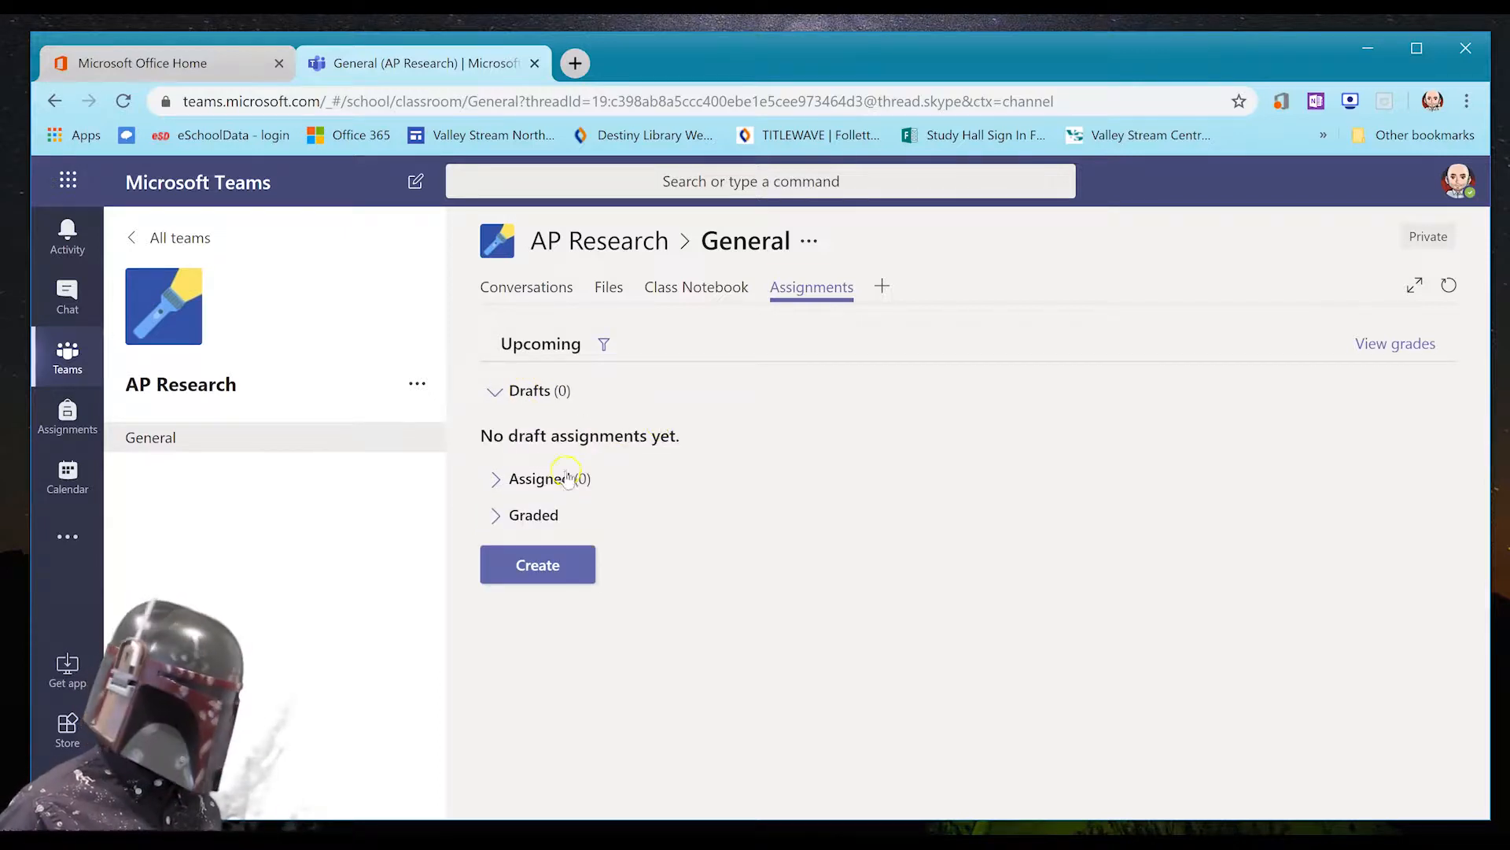
left_click(568, 480)
scroll(612, 686, "down", 2)
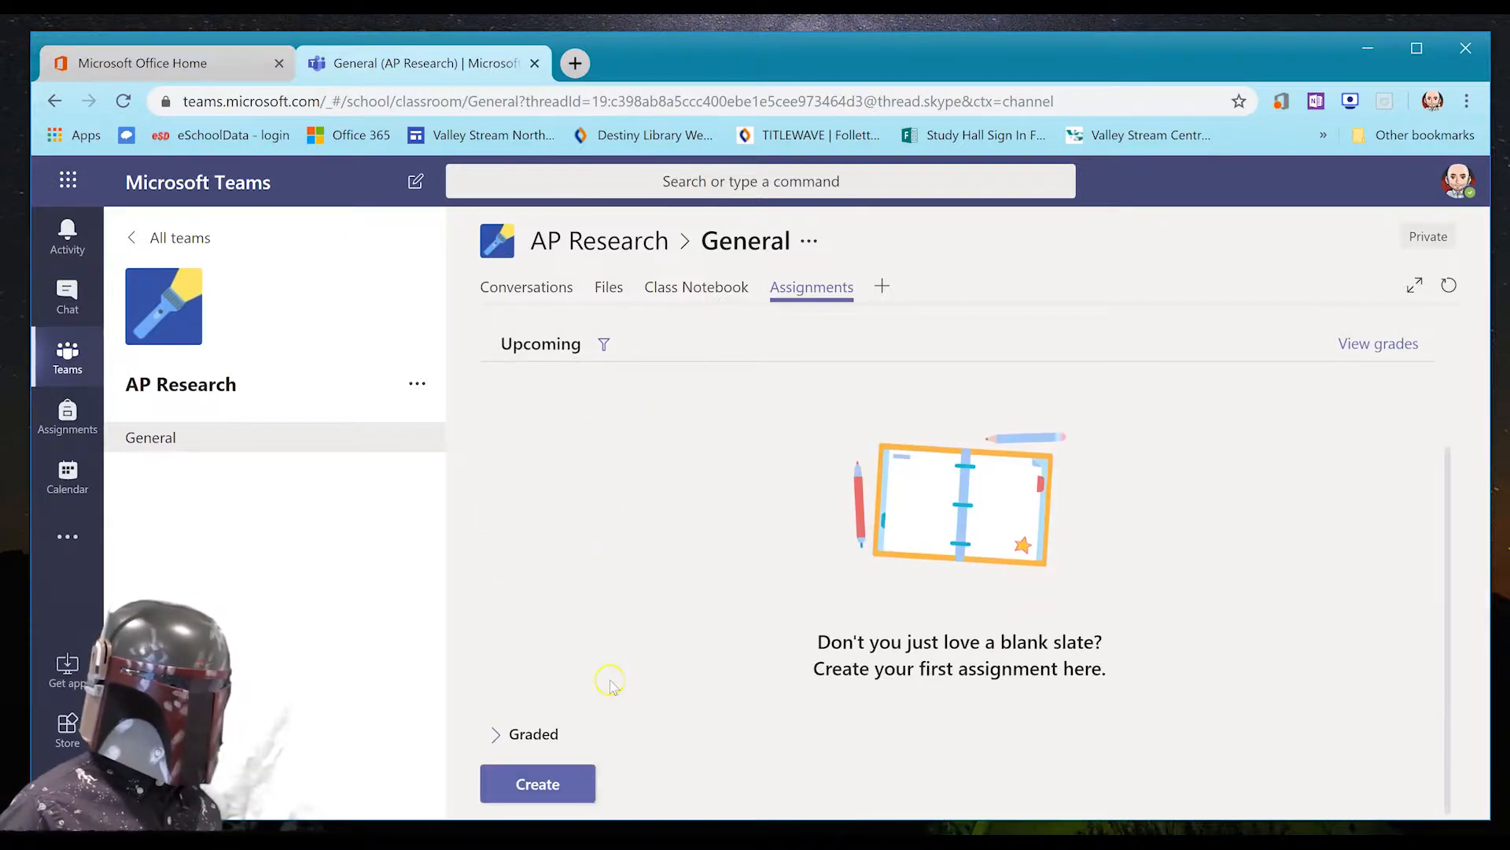
left_click(535, 735)
scroll(550, 684, "up", 2)
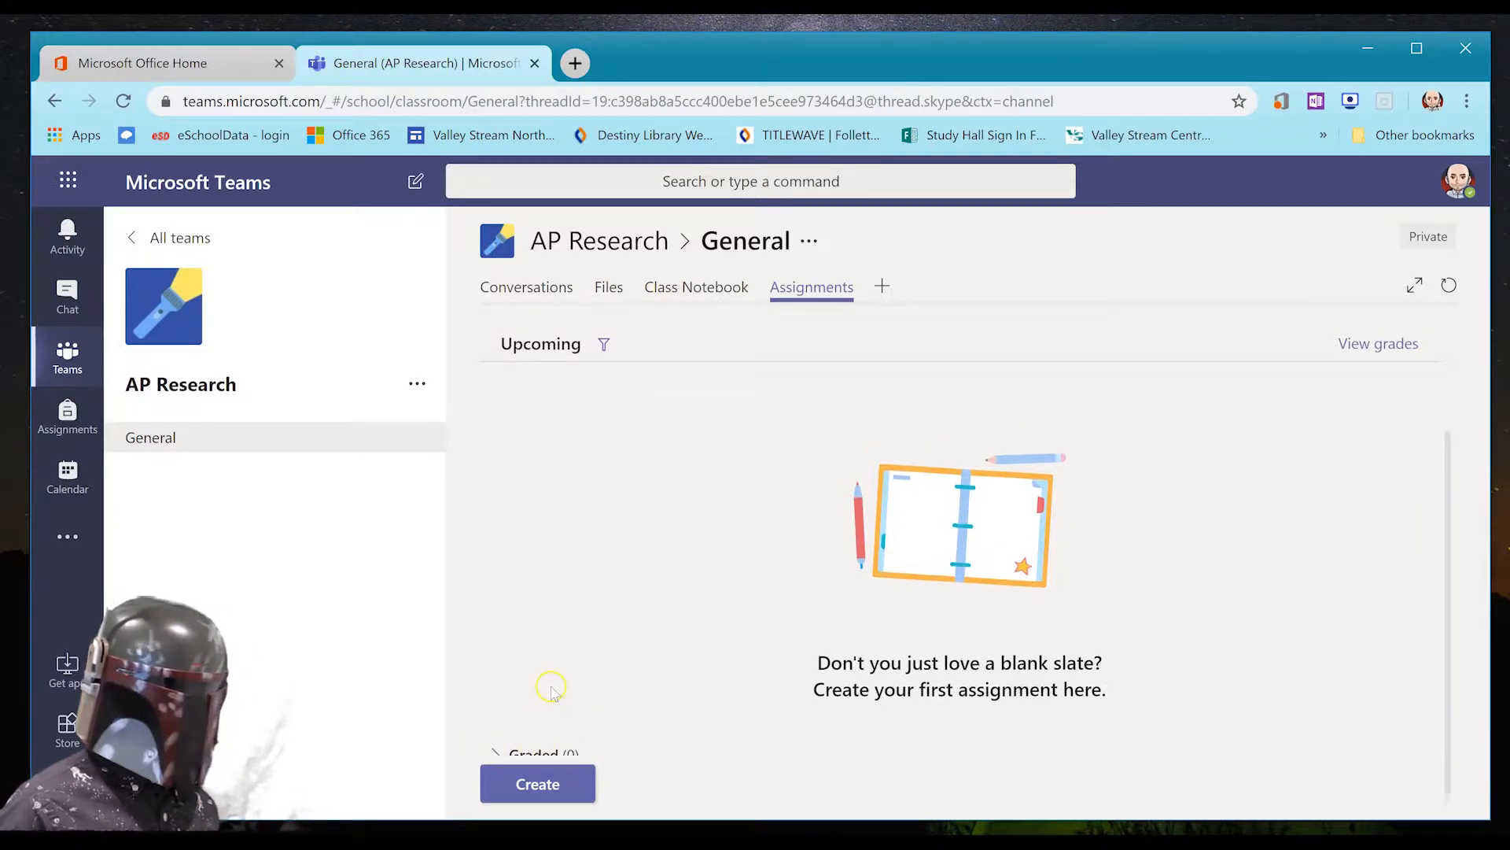
left_click(522, 481)
left_click(519, 391)
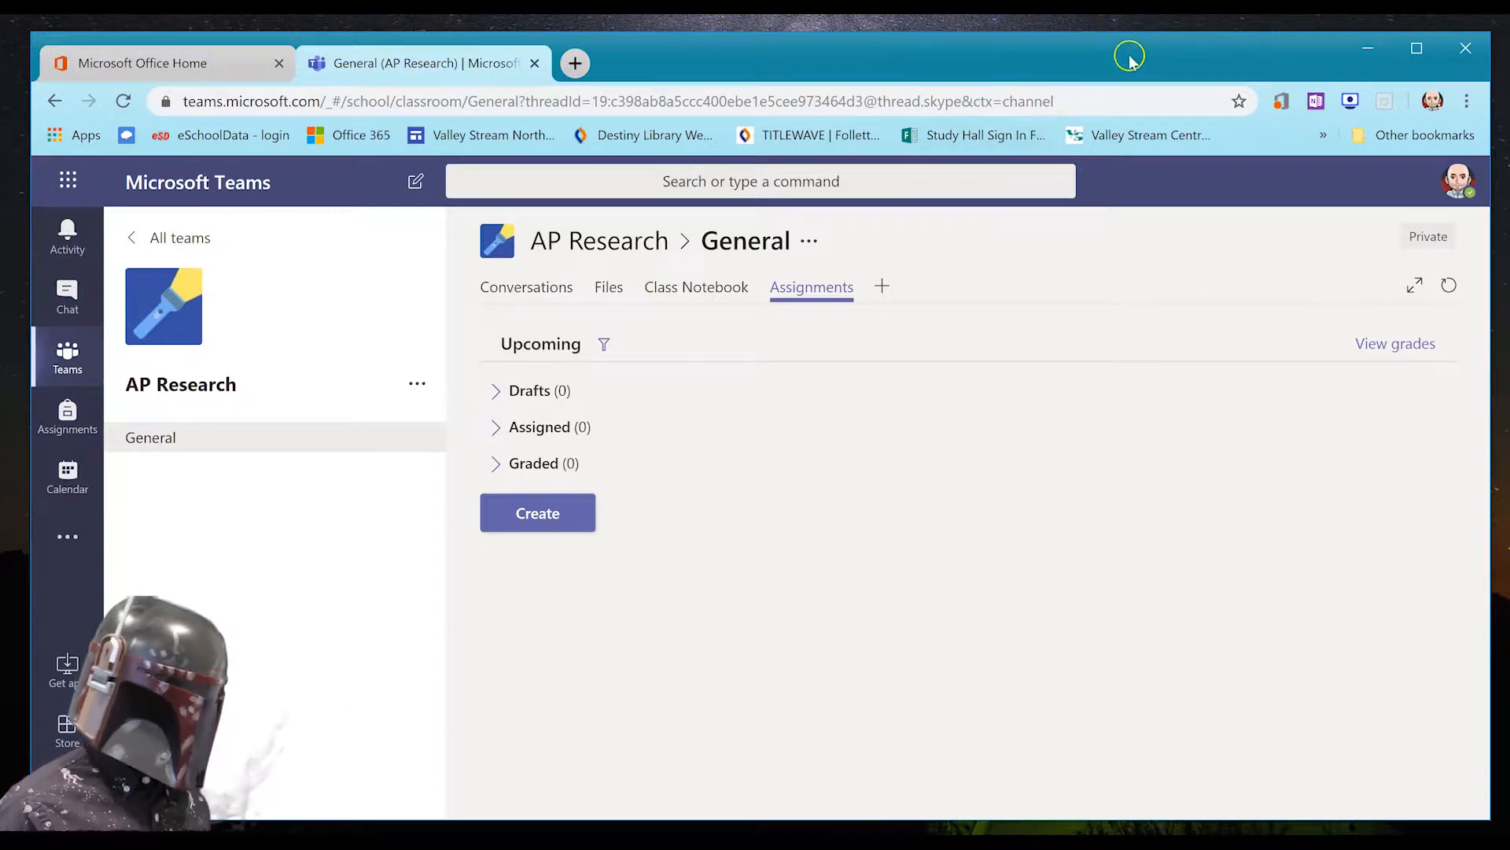
- Expand the AP Research assignments view so it fills the space of the team's channel list
left_click_drag(1142, 67, 1136, 66)
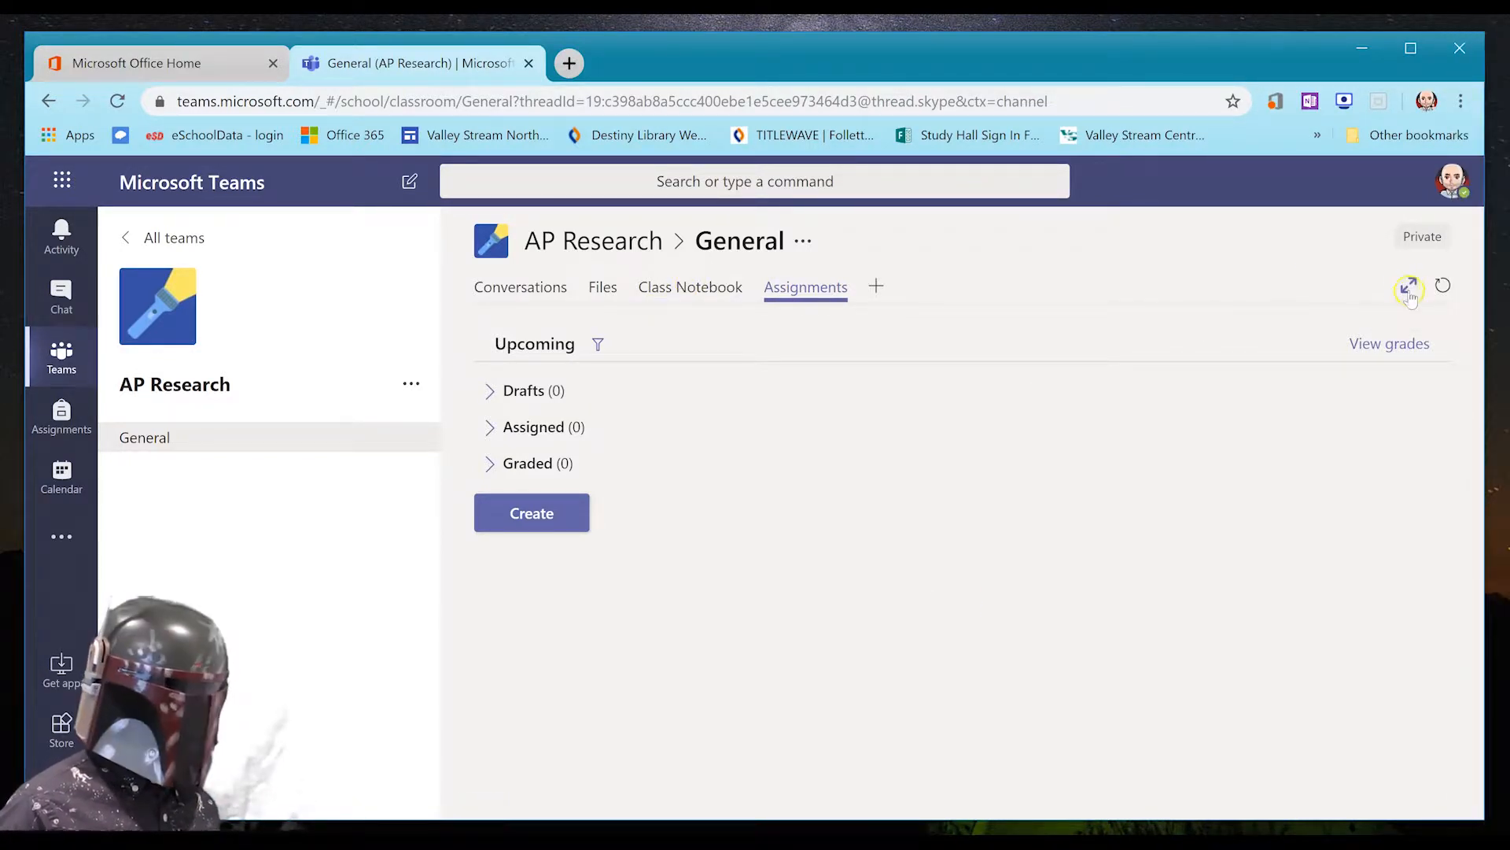
left_click(1409, 288)
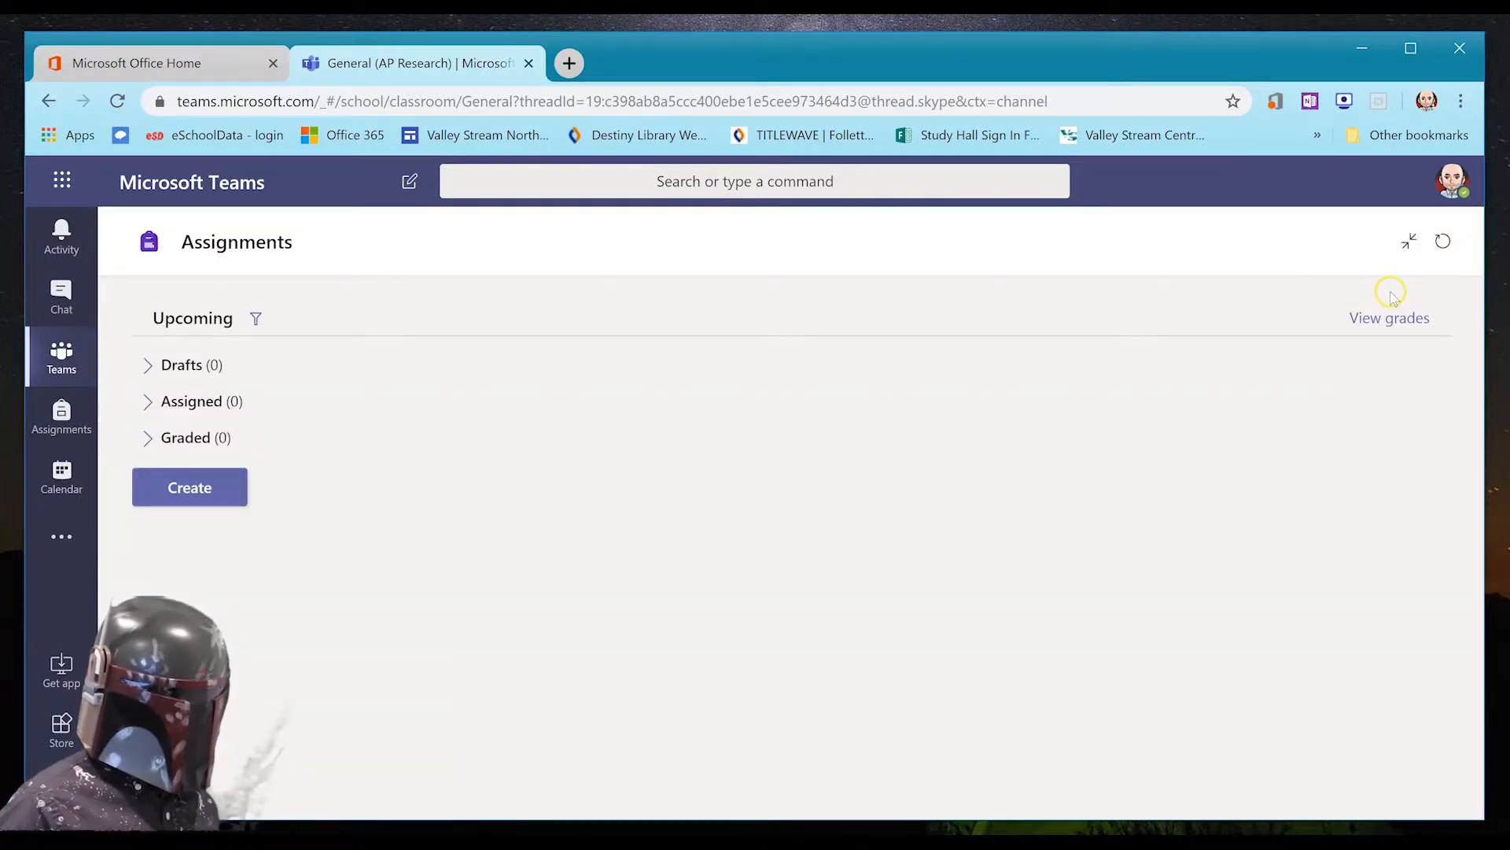
left_click(1409, 240)
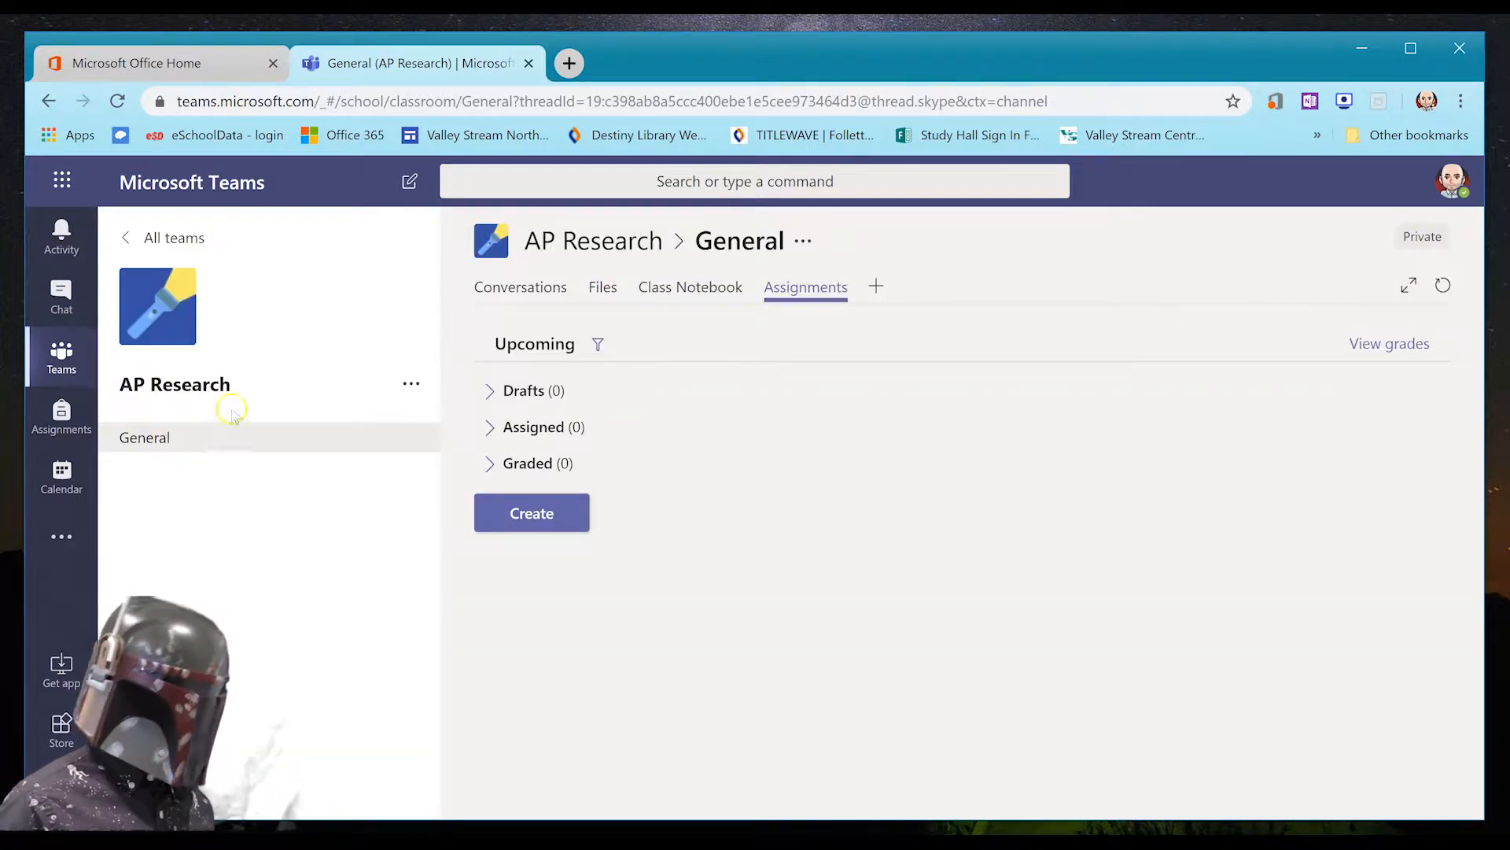
left_click(1406, 289)
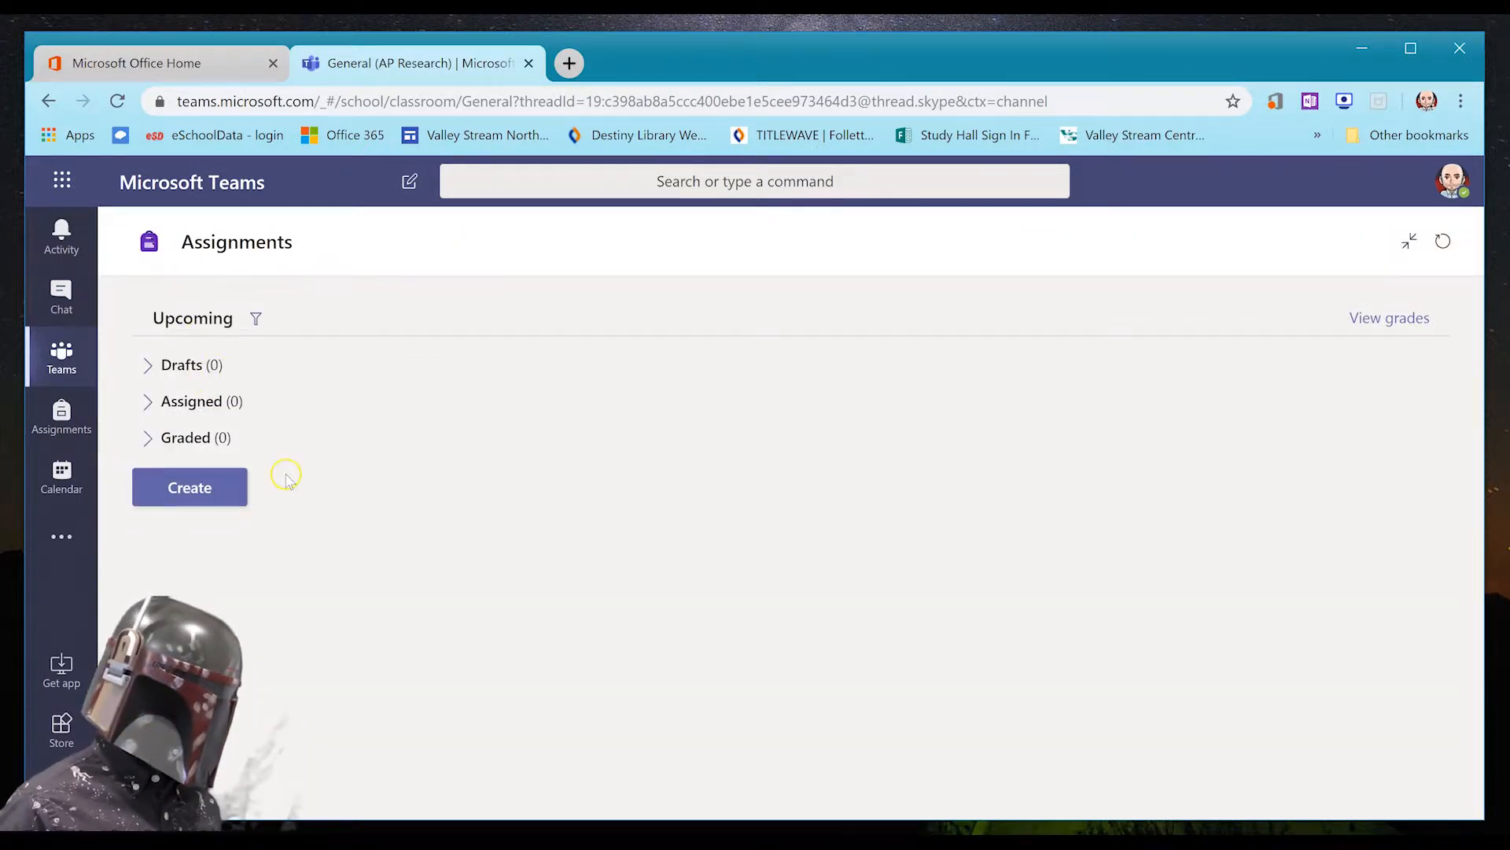
- Try reusing the Summer Instruction assignment from the 9th Grade ELA (Test Team) class, cancelling before the copy is made
left_click(219, 504)
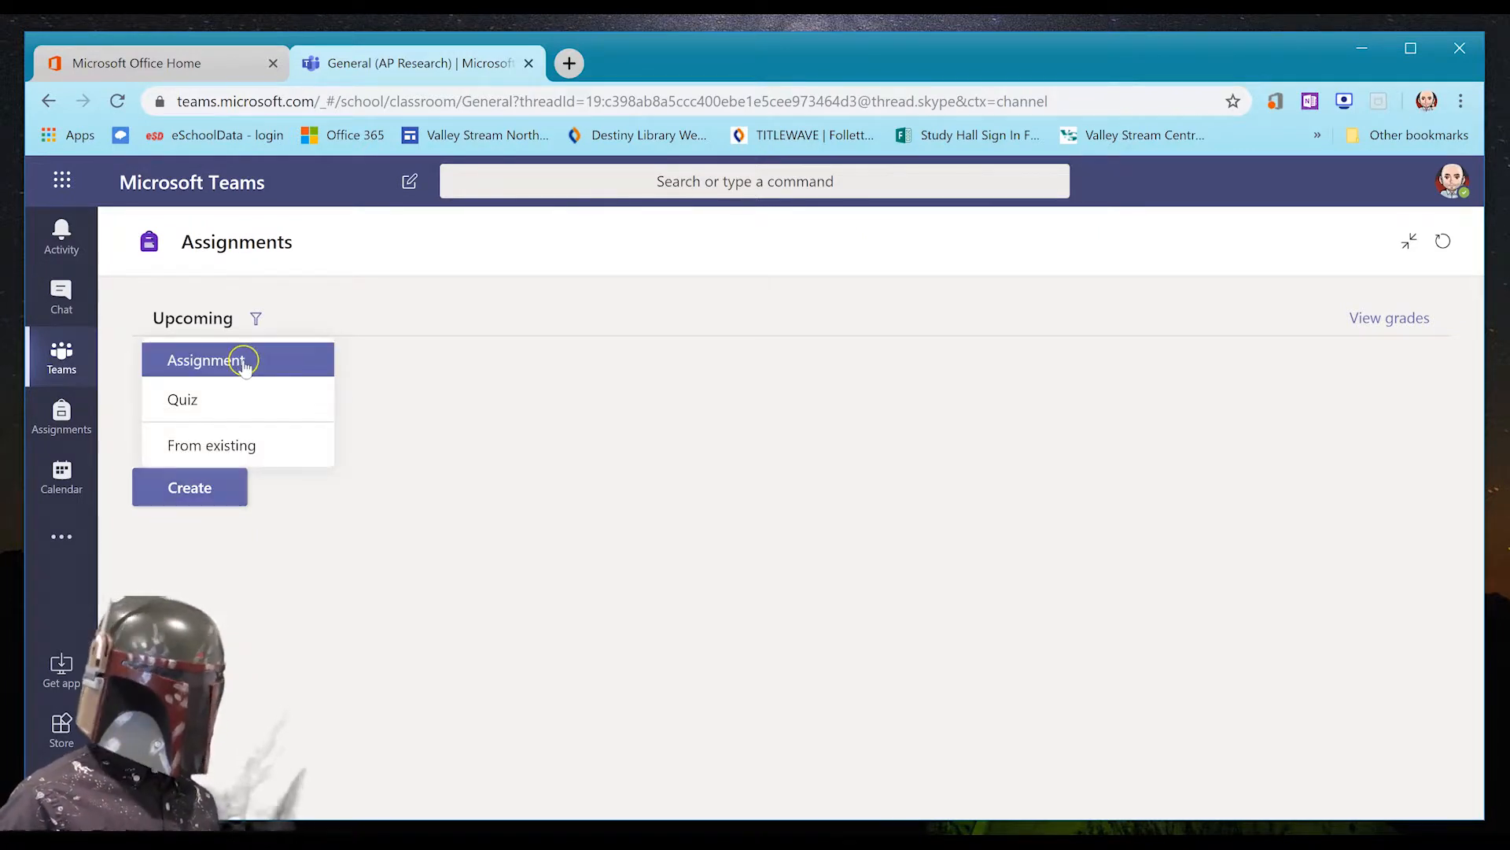
left_click(240, 446)
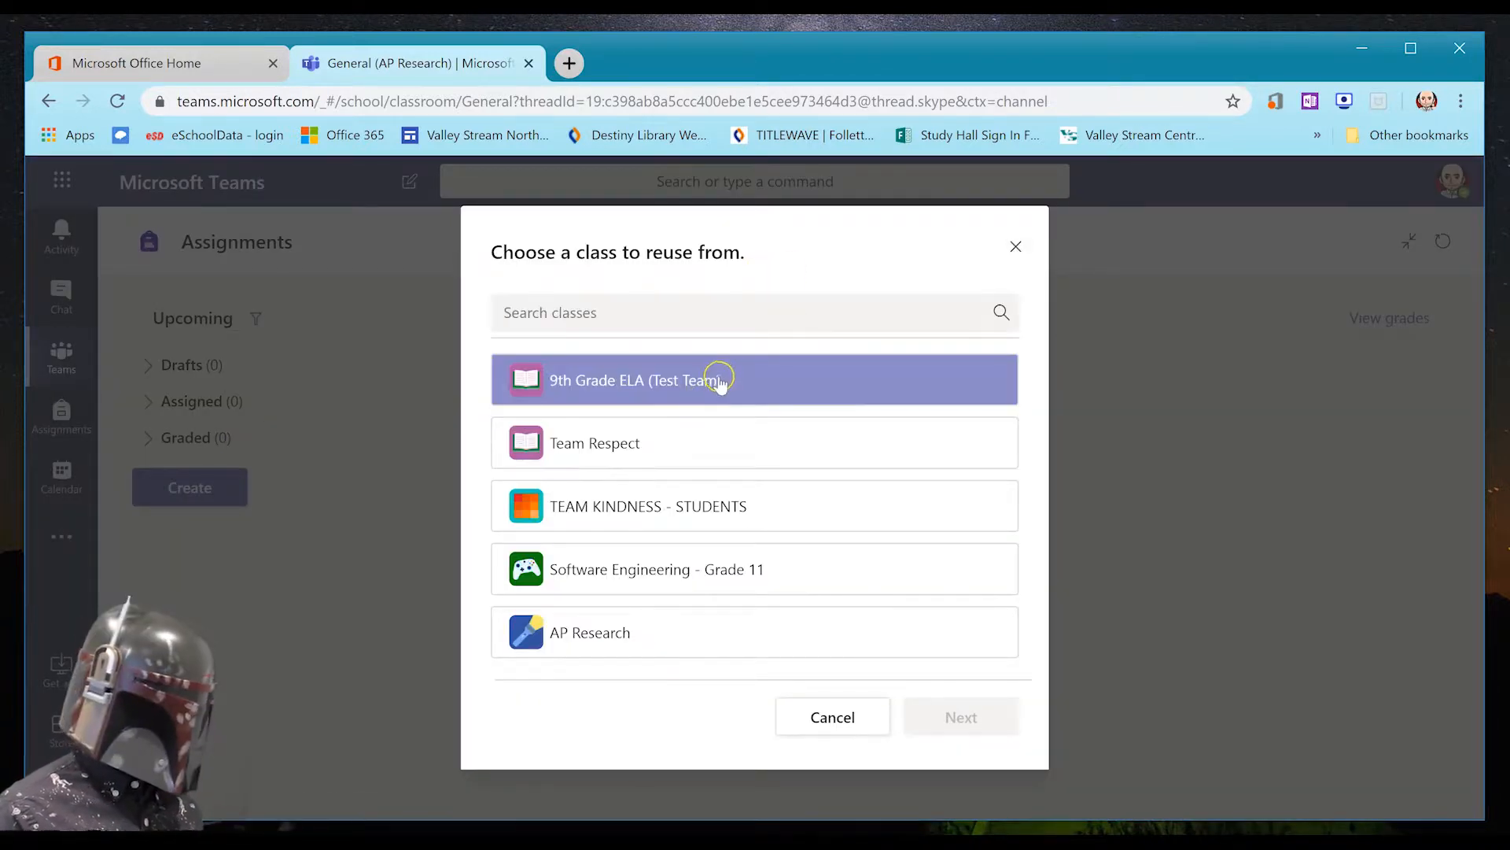
left_click(643, 397)
left_click(1004, 713)
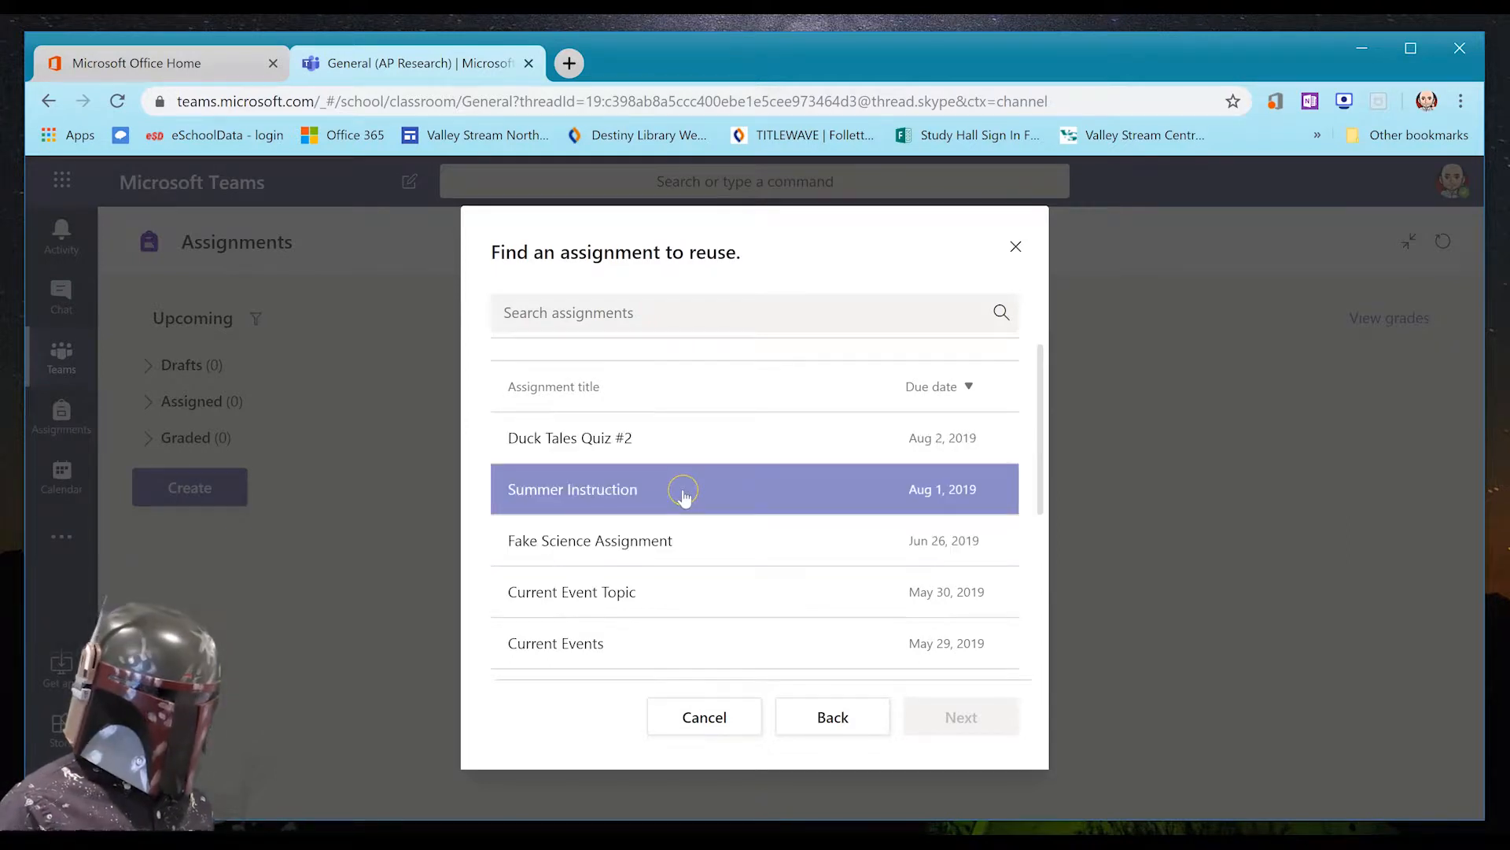
left_click(852, 487)
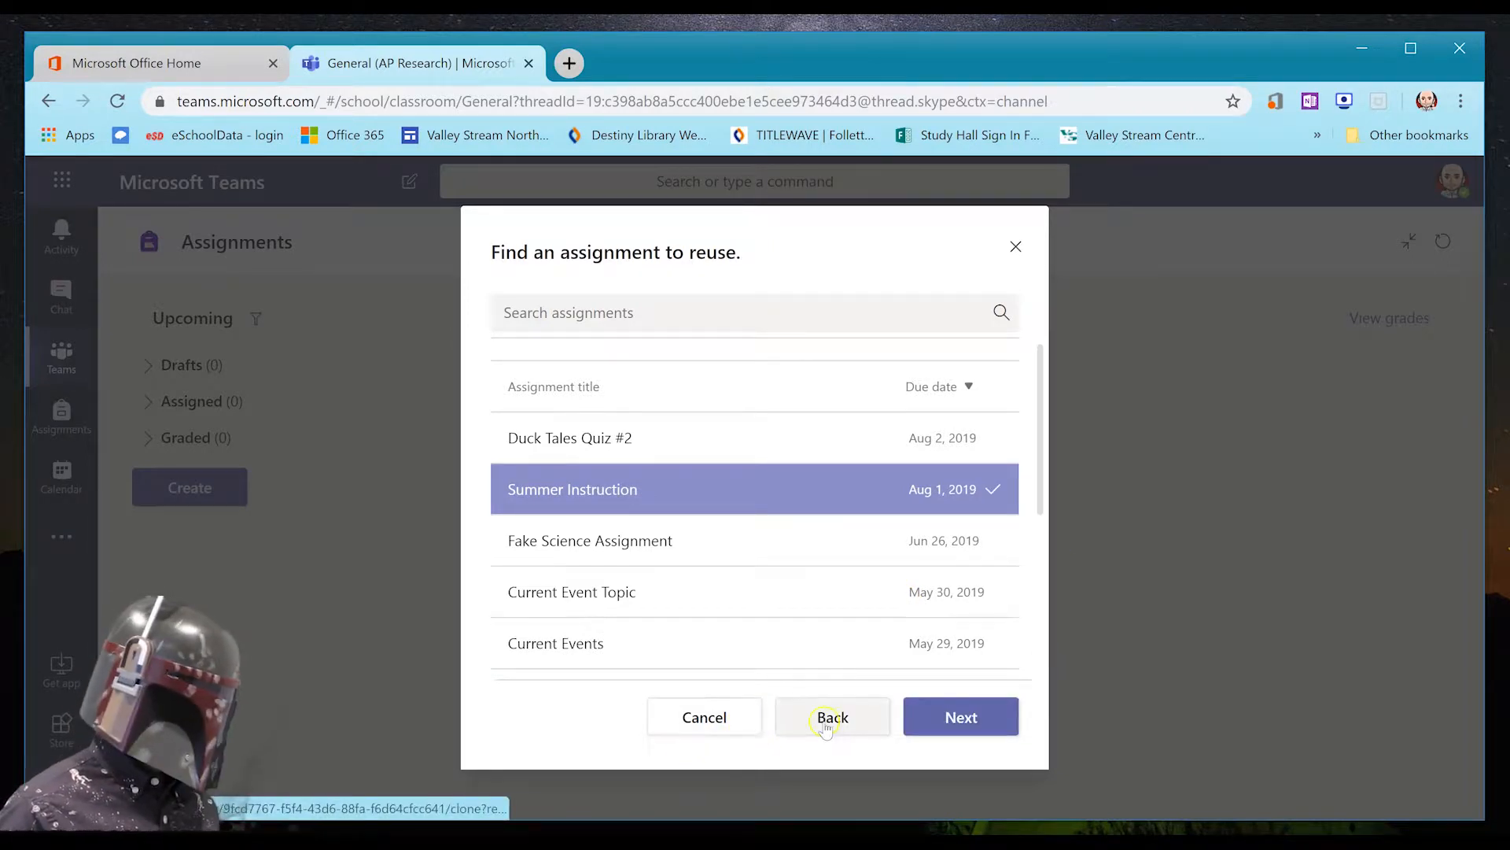
left_click(712, 718)
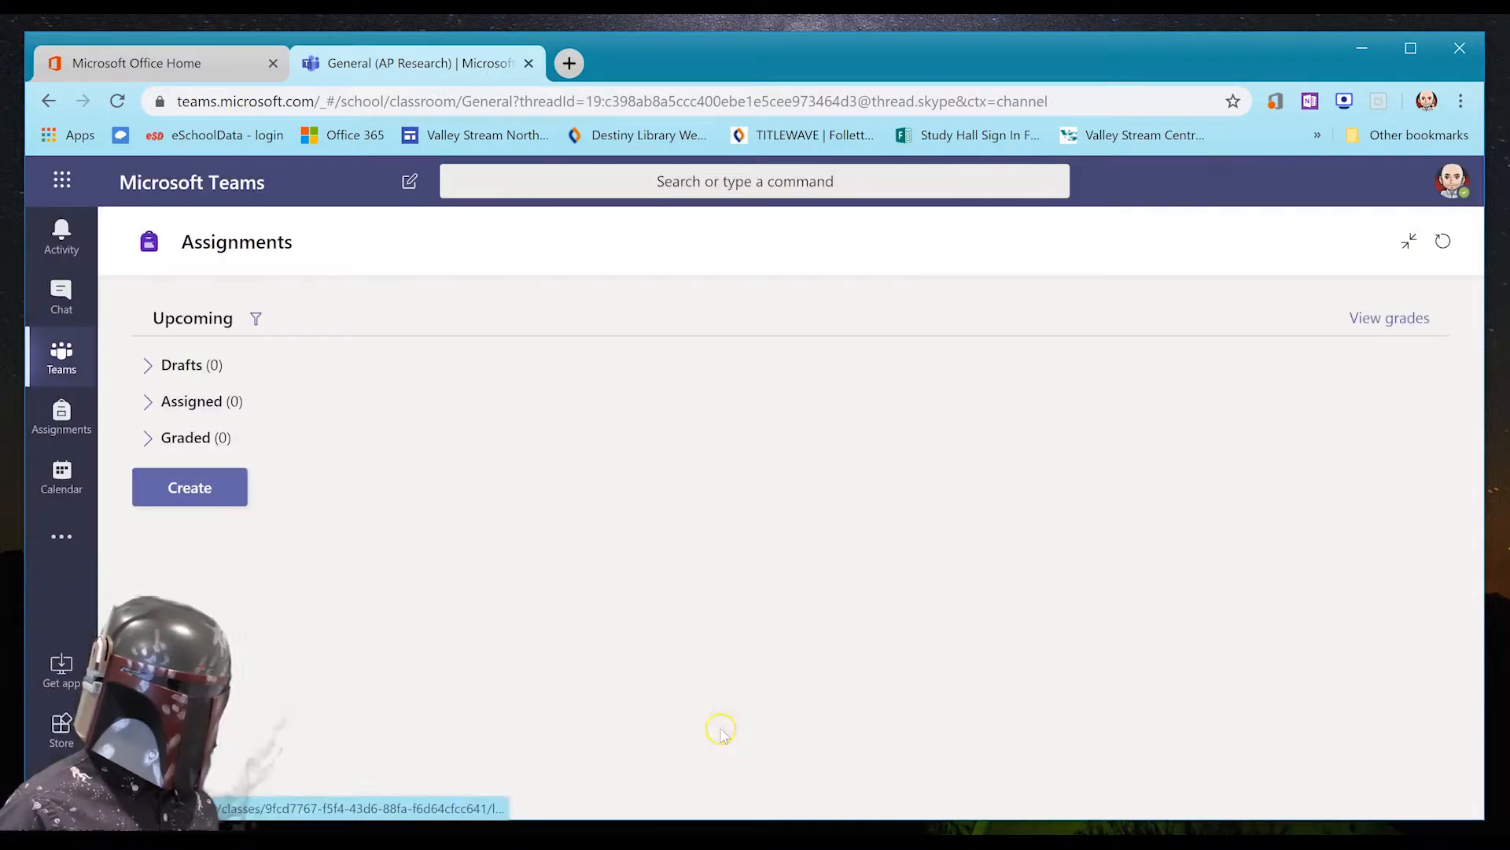
- Create a new blank assignment for the AP Research class and look over the fields of its form
left_click(216, 502)
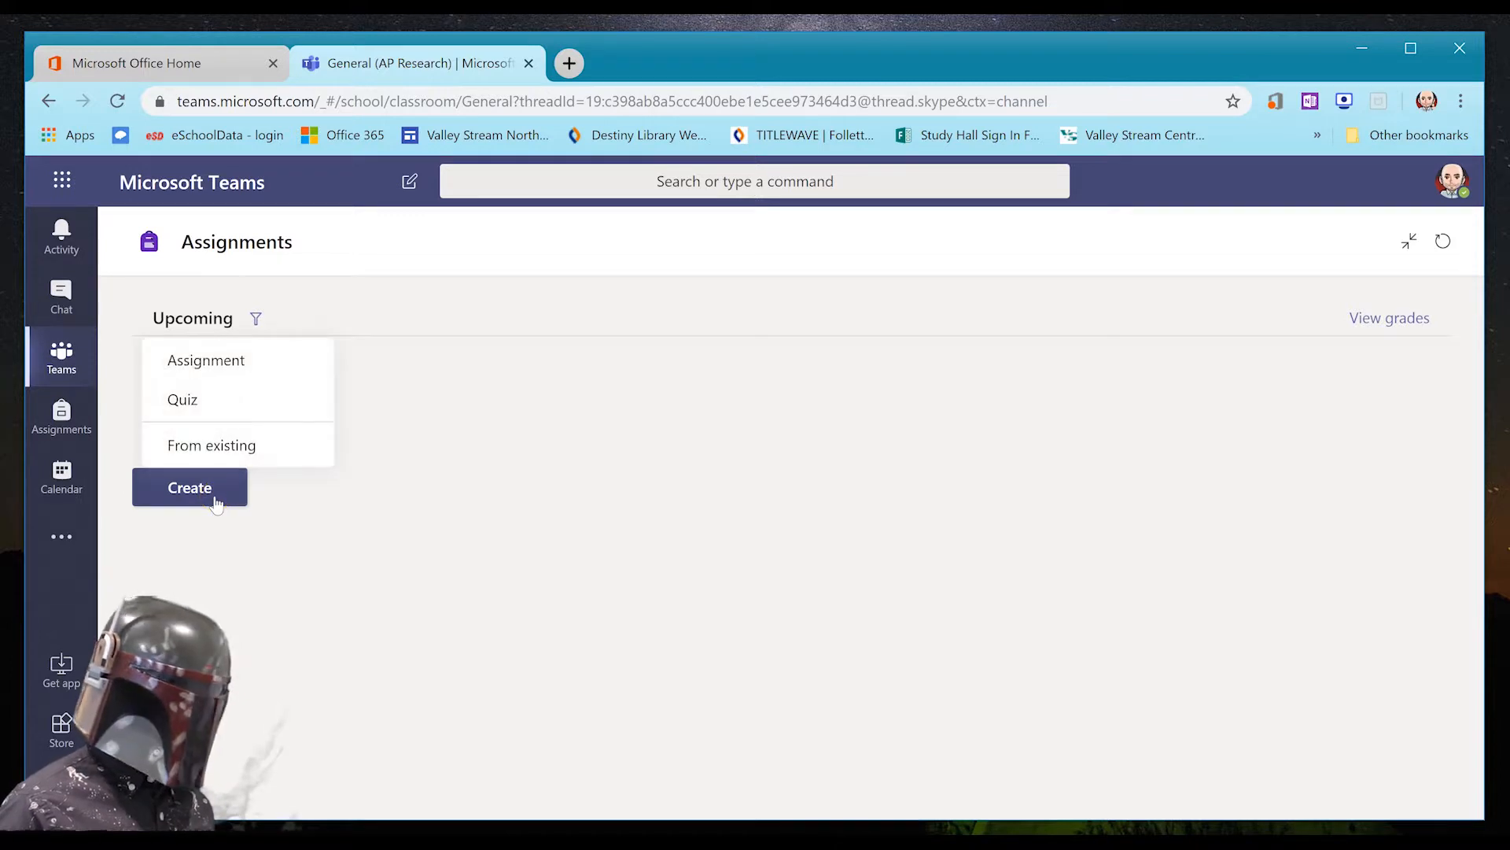
left_click(206, 368)
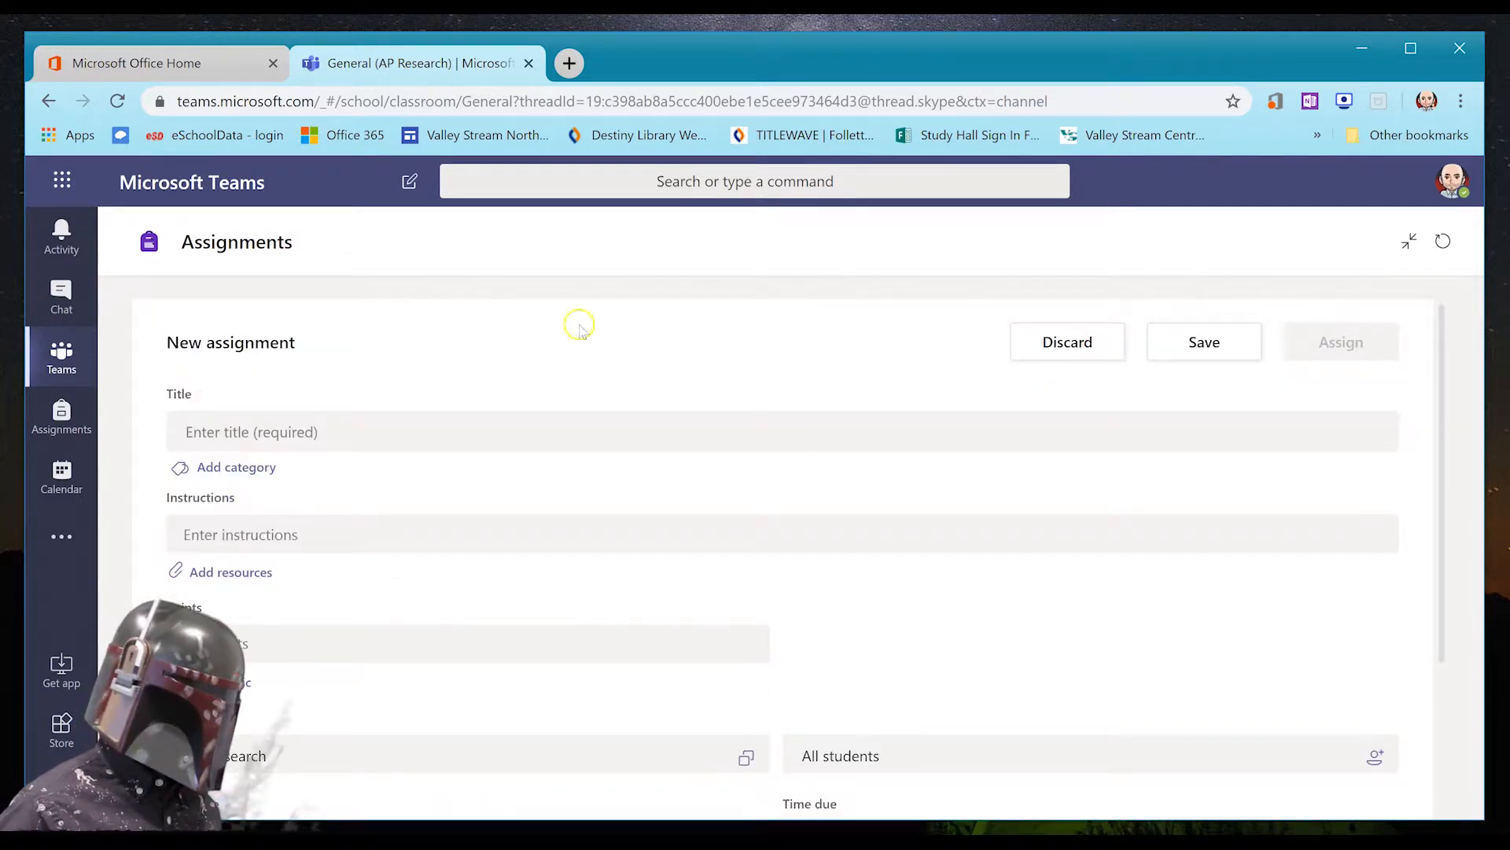
scroll(336, 387, "down", 2)
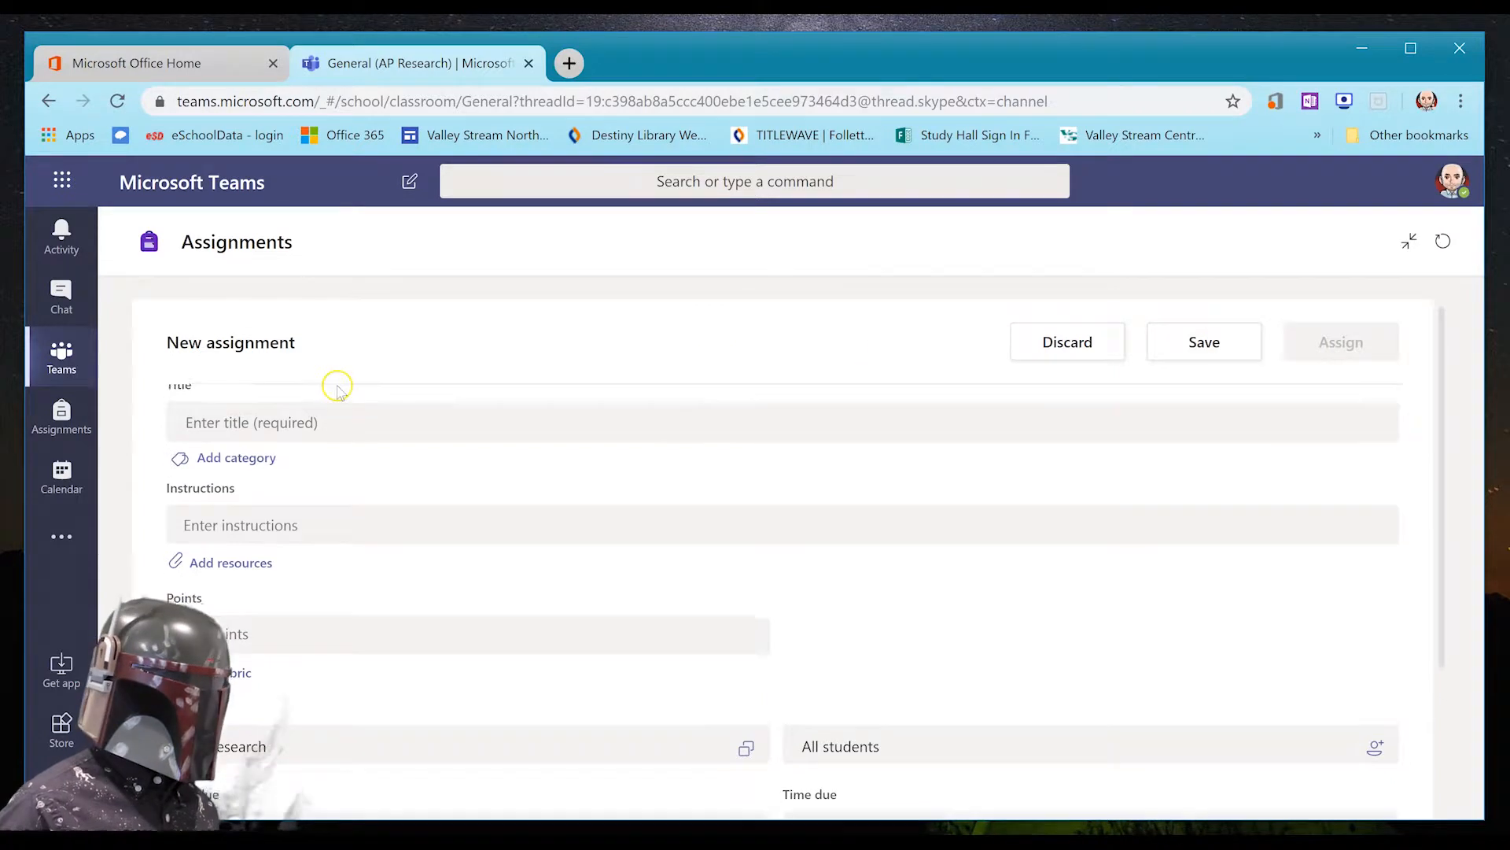
scroll(681, 530, "up", 2)
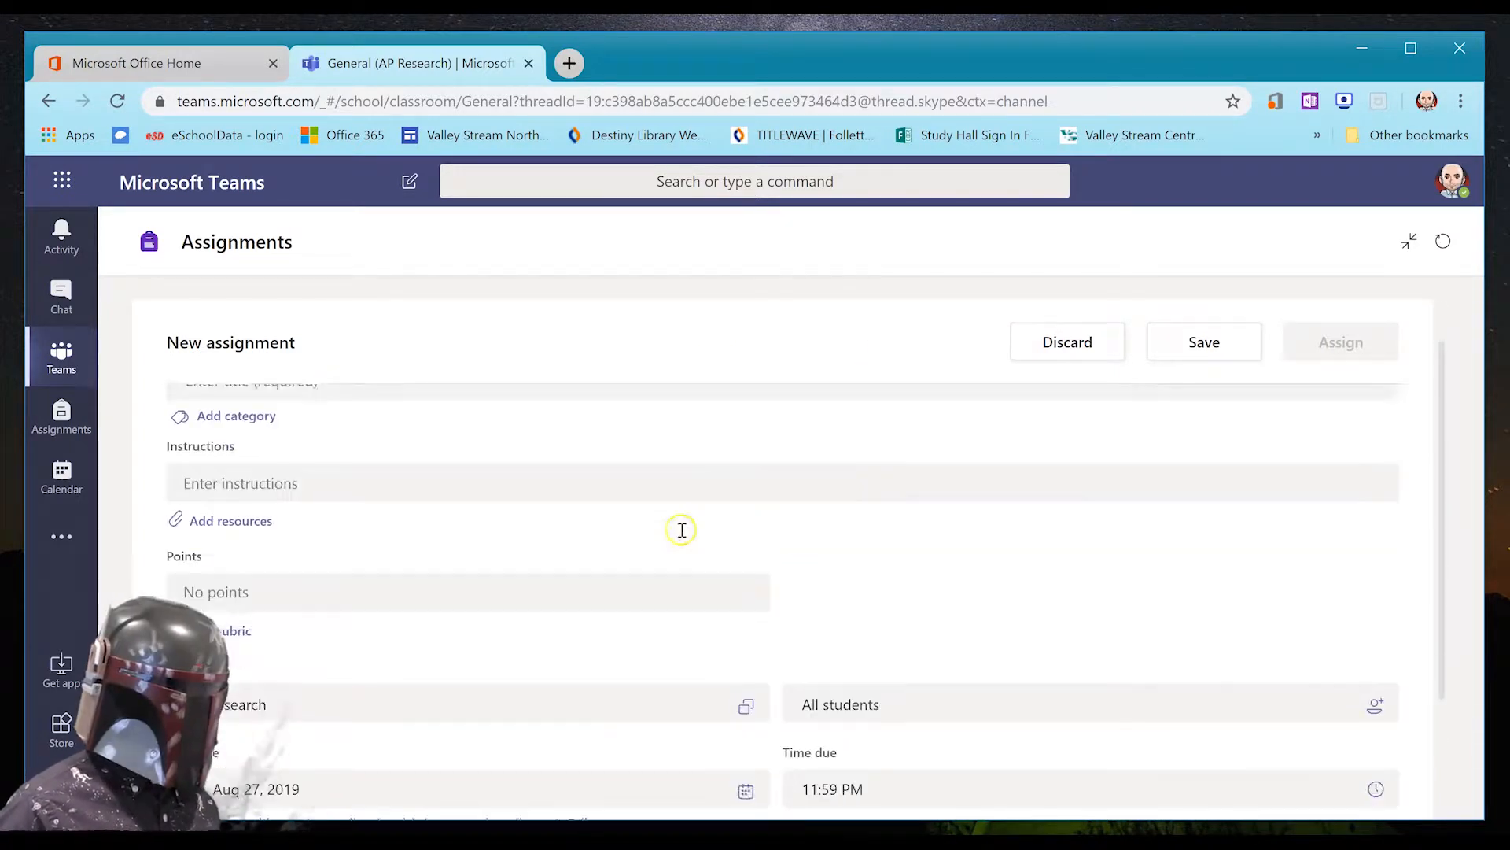
- Title the new assignment "Summer Assignment for AP Research"
left_click(325, 437)
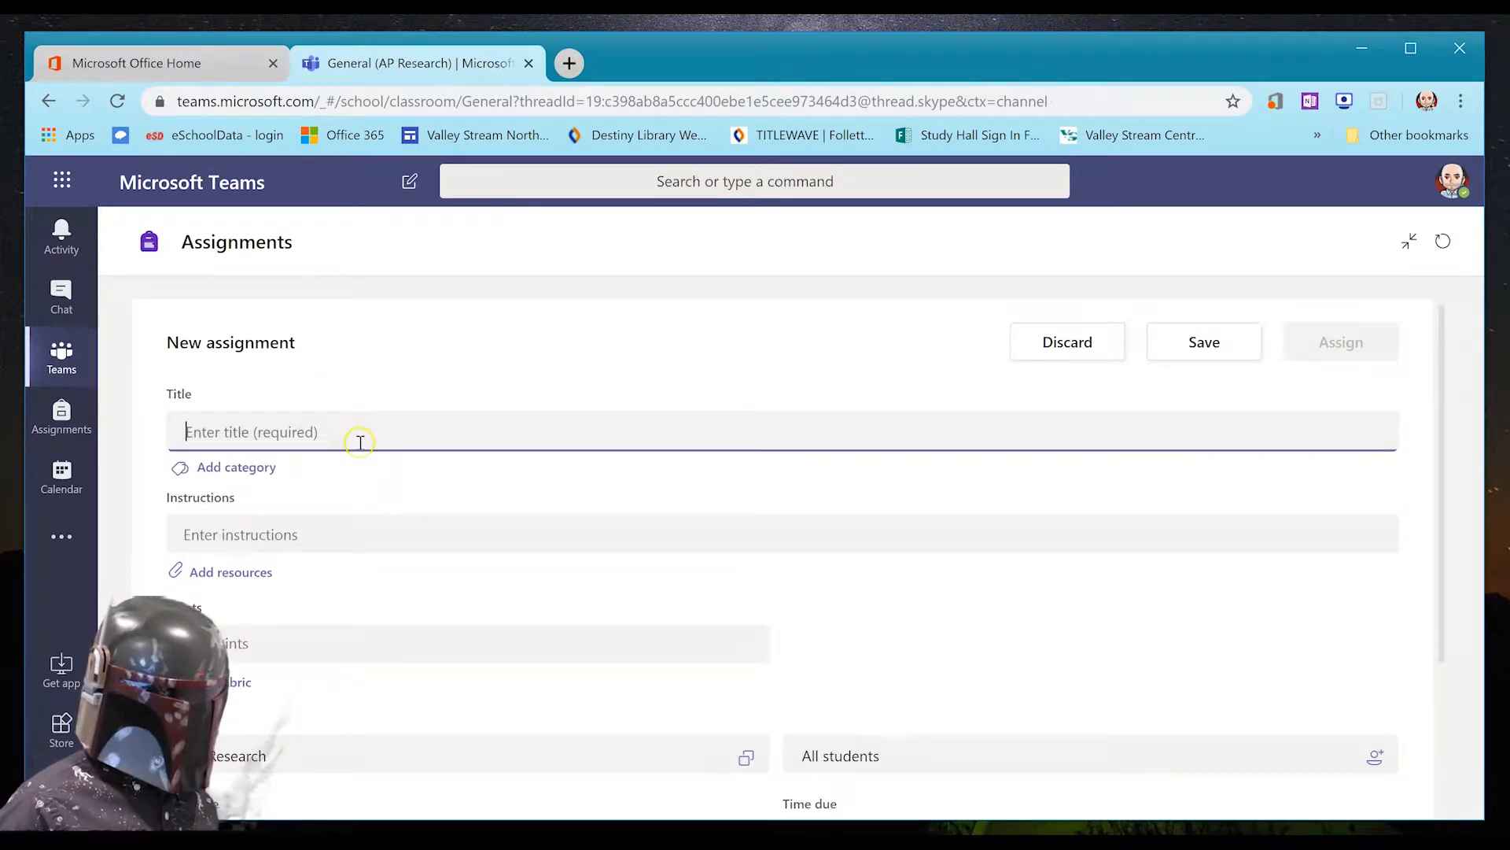
scroll(368, 443, "down", 4)
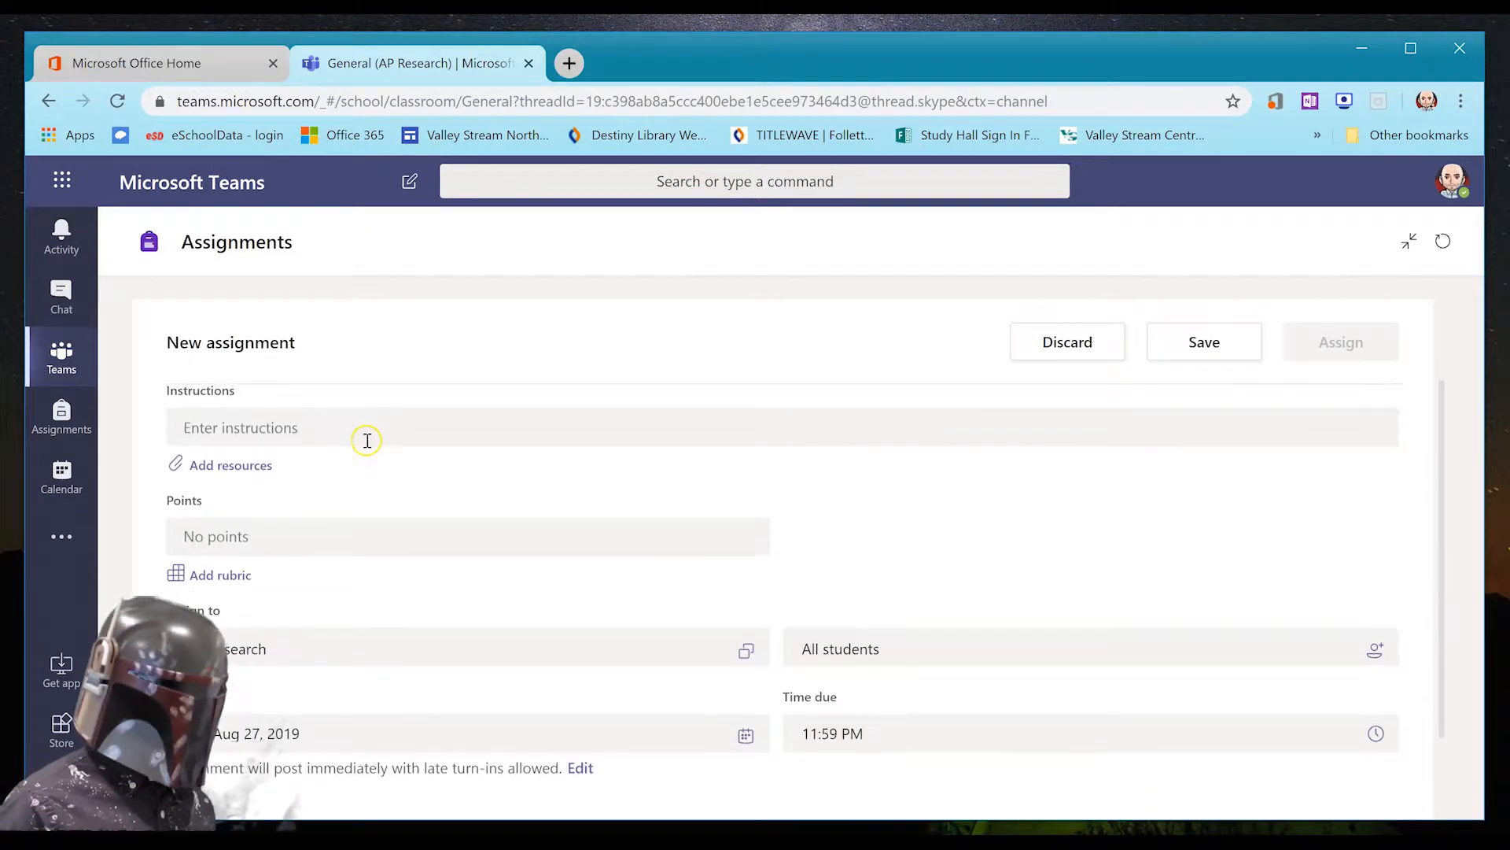
scroll(370, 445, "up", 4)
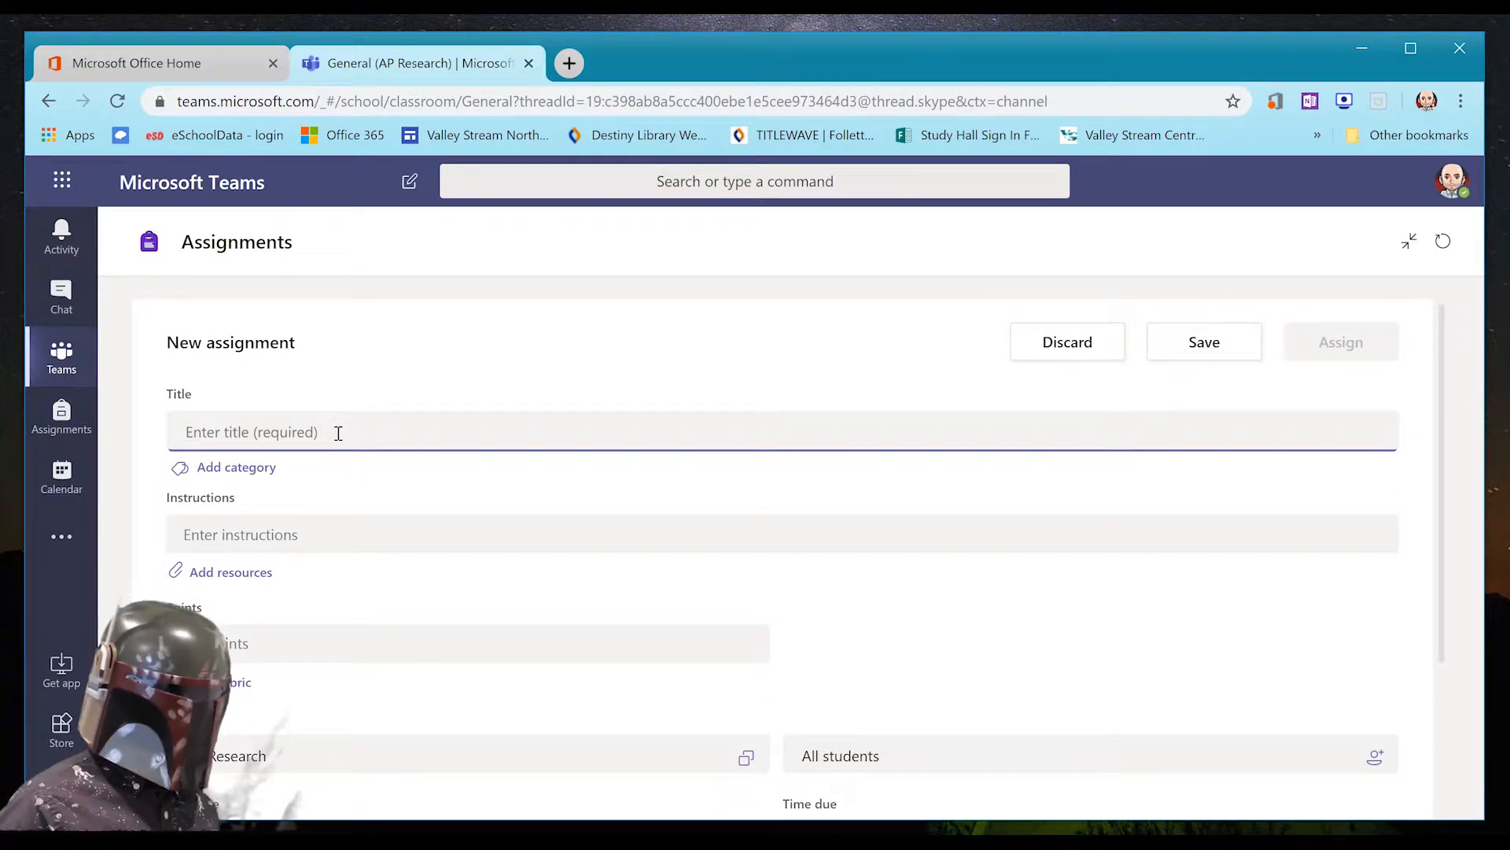
type("Summer Assig")
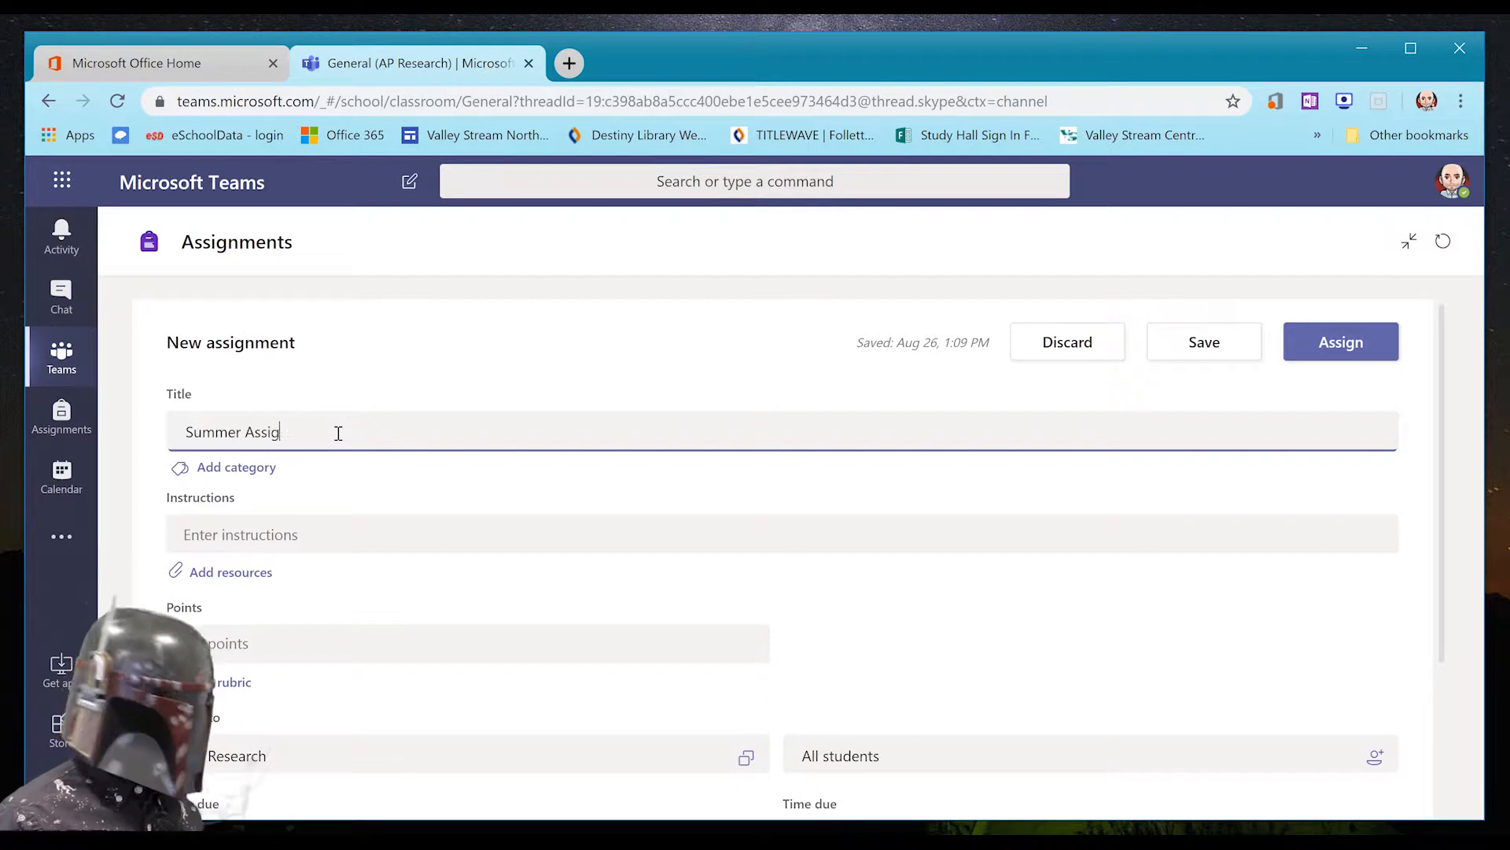
type("nment for Ap ")
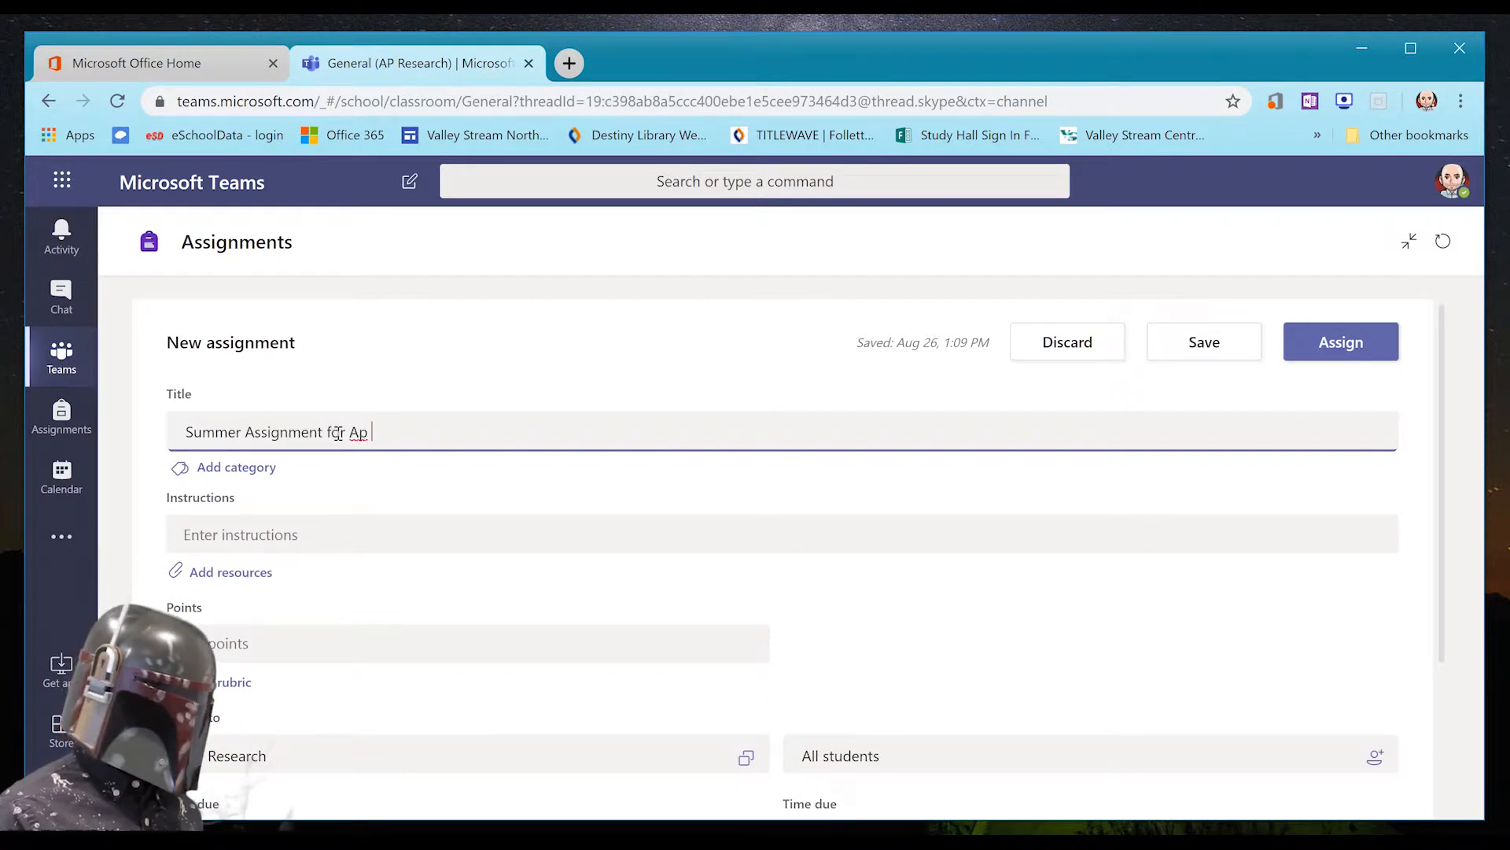
type("P Research")
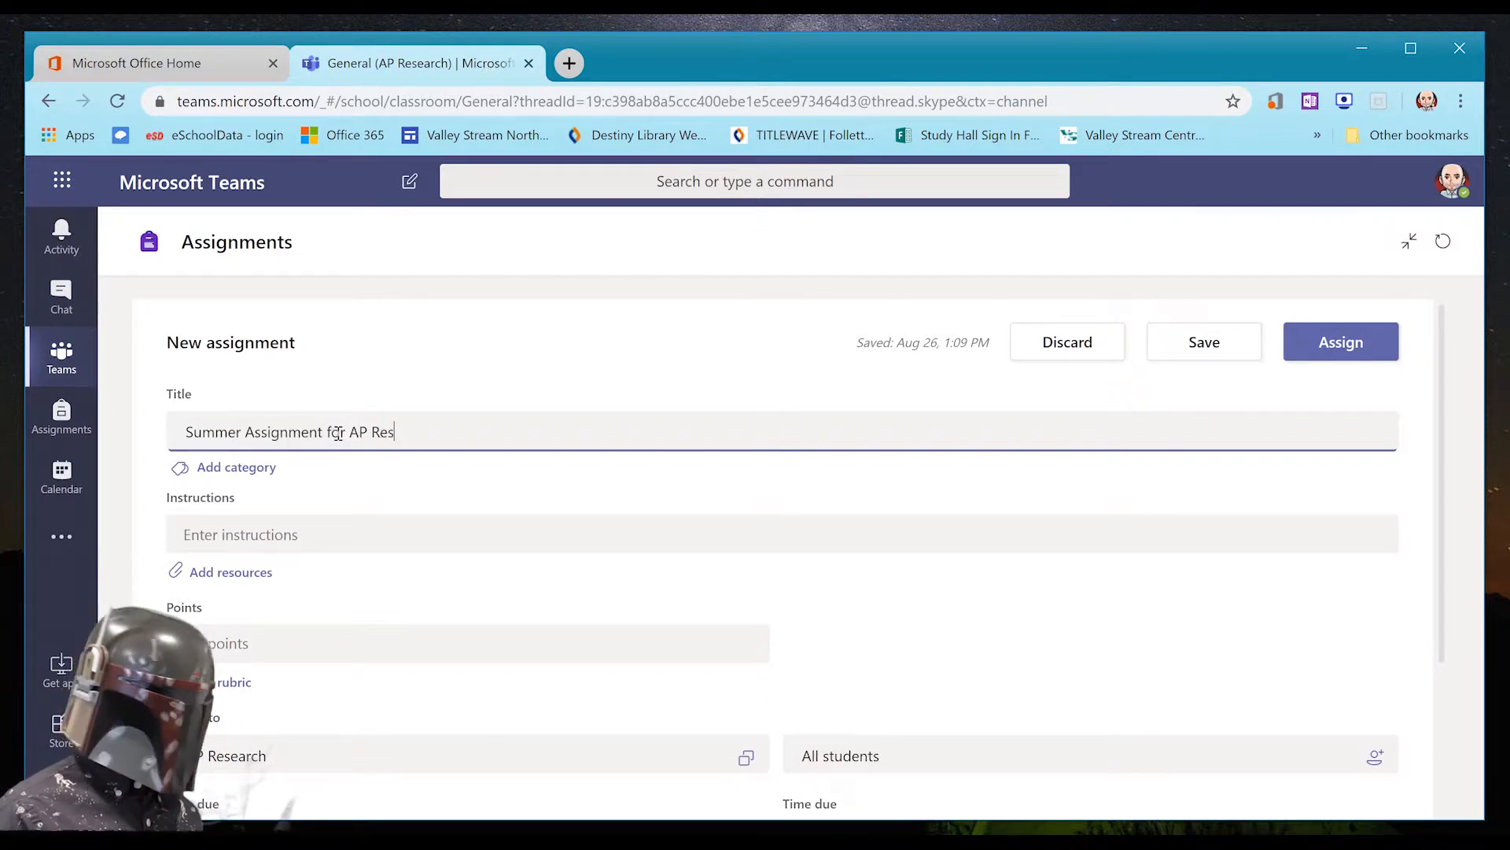
- Add the category Assessments to the assignment, correcting its spelling, and remove the category again
left_click(262, 468)
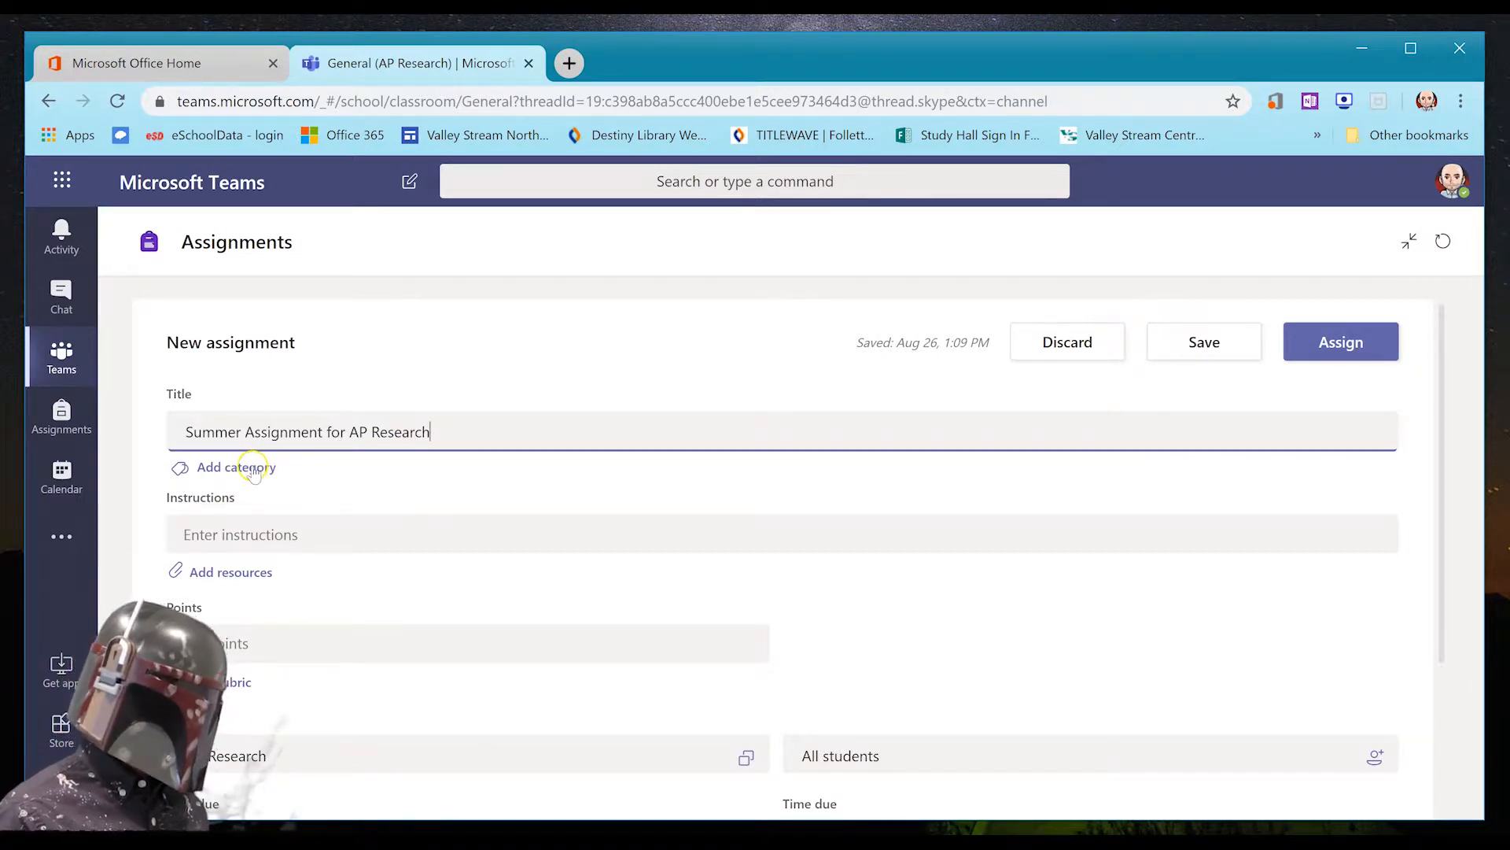
left_click(249, 469)
type("A")
key("BackSpace")
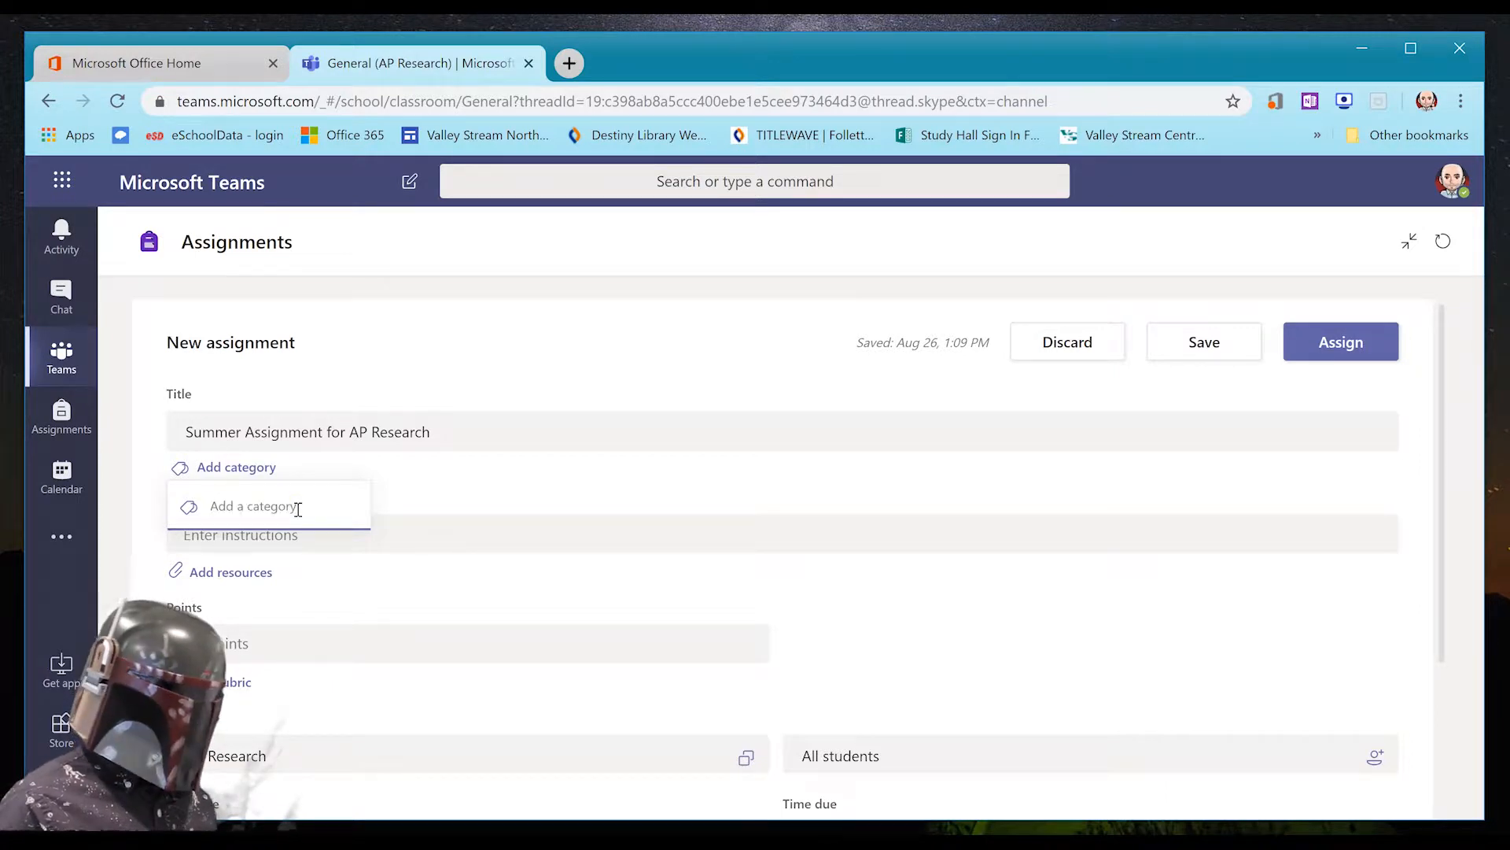
type("A")
key("BackSpace")
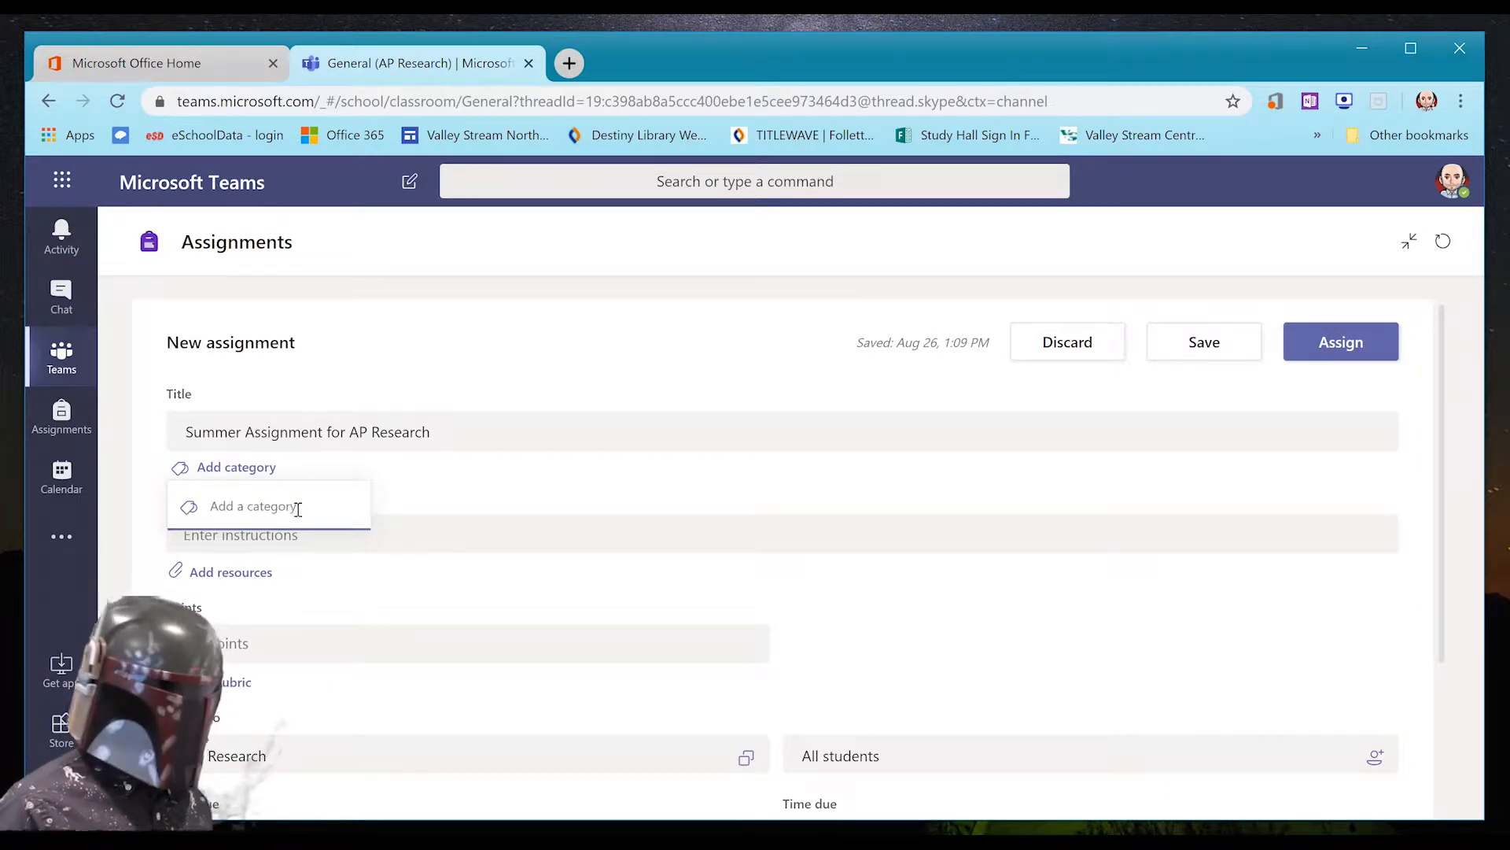
type("Assess")
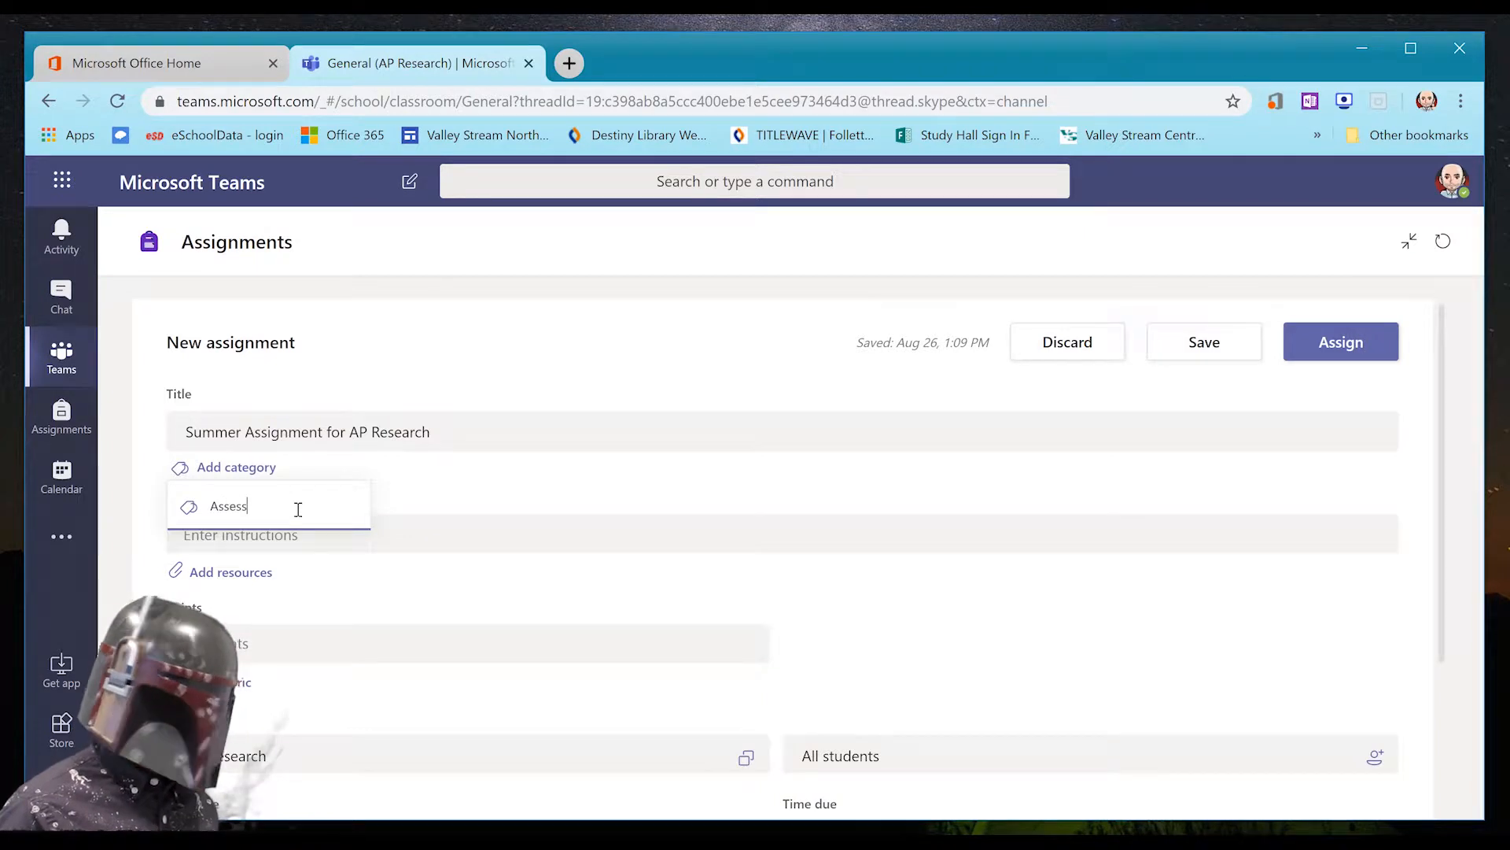
type("ements")
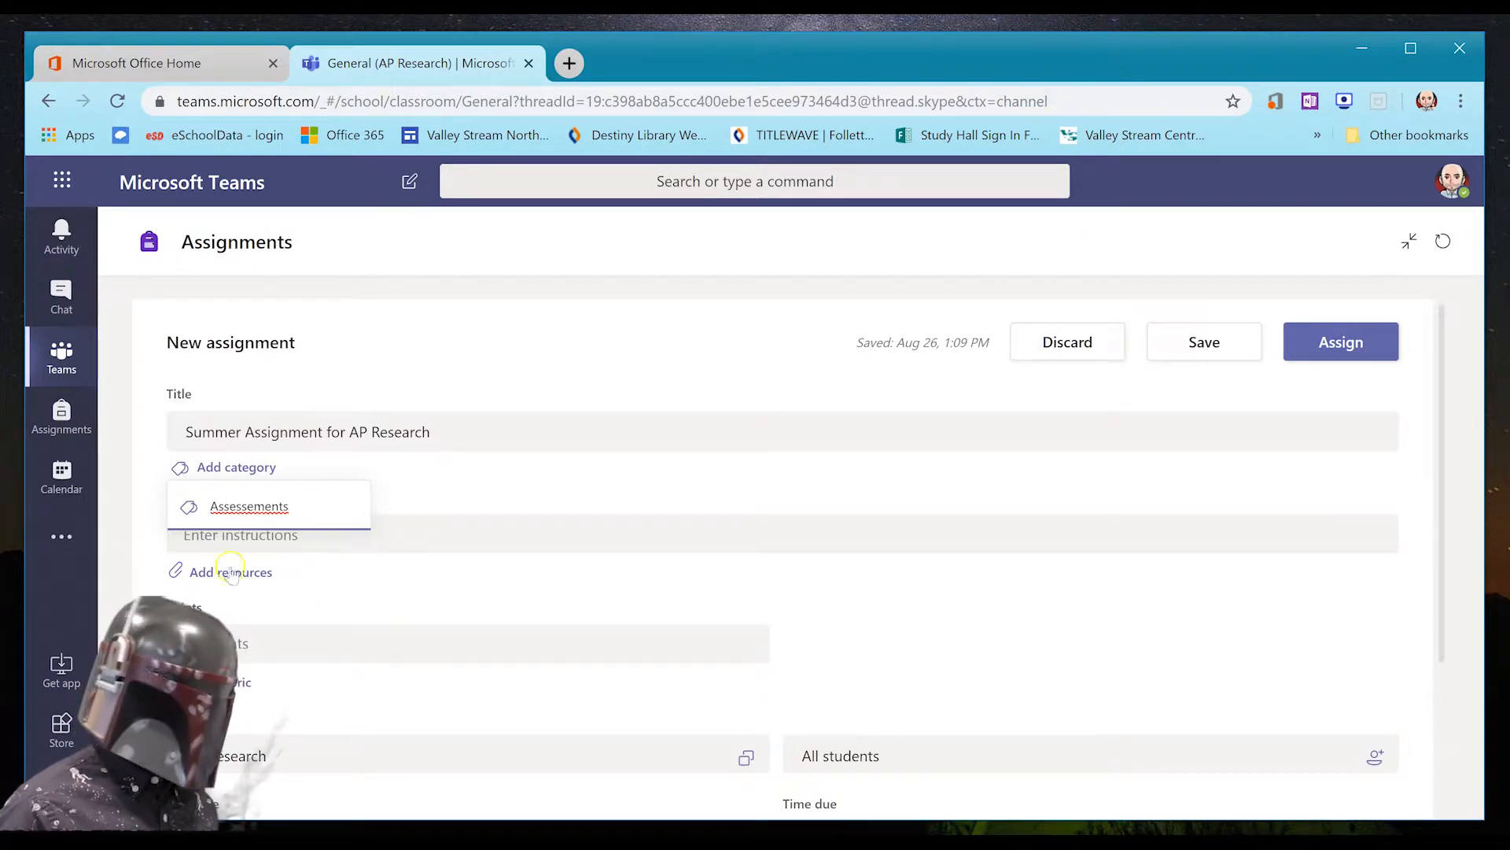
right_click(240, 510)
left_click(315, 525)
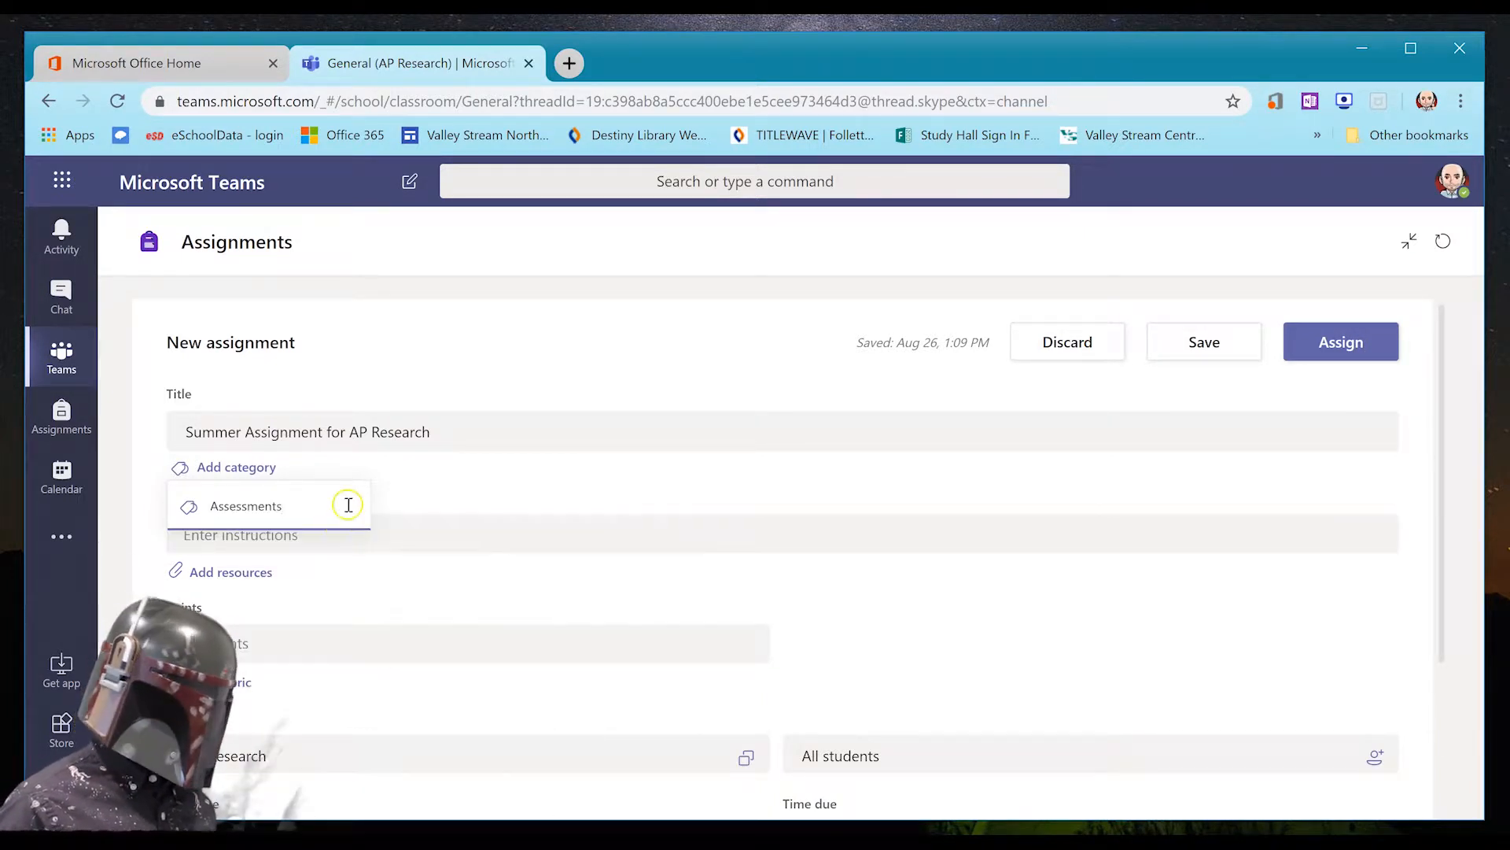
key("Return")
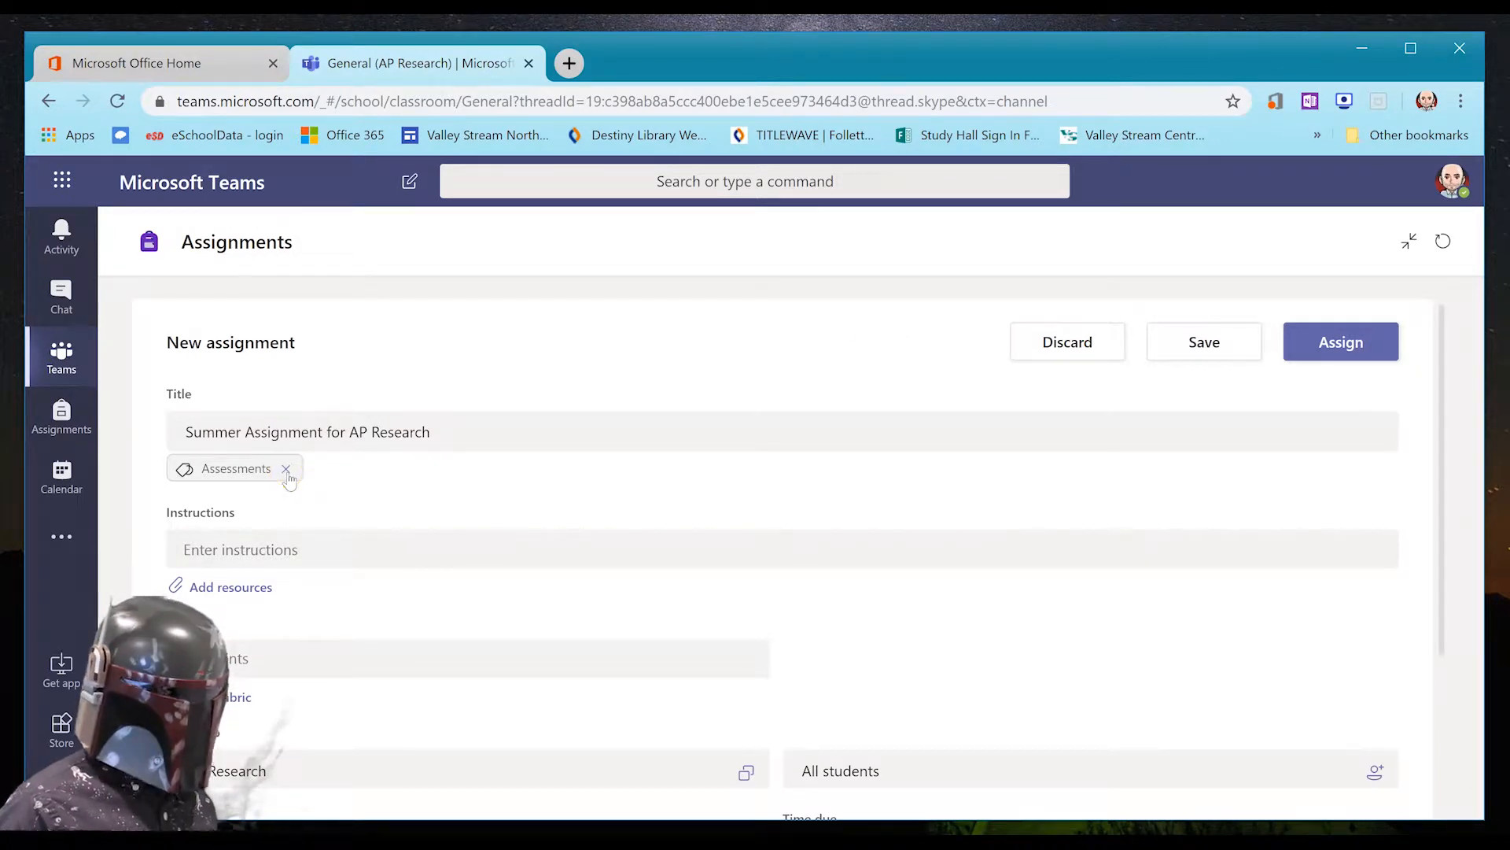
left_click(286, 470)
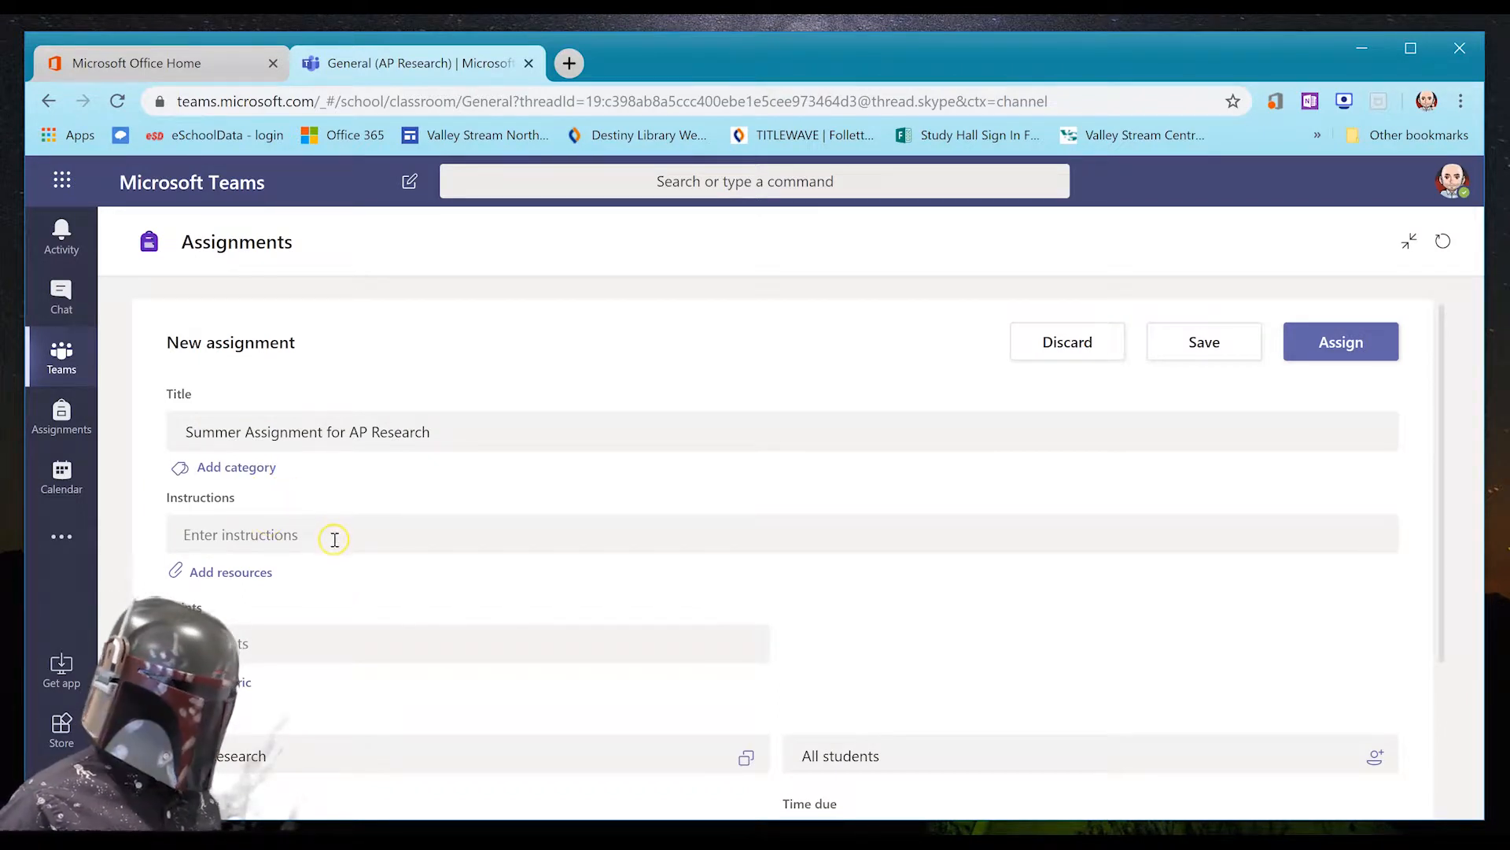
- Begin the assignment instructions with the line "Please read the information document before you start your answers."
left_click(274, 539)
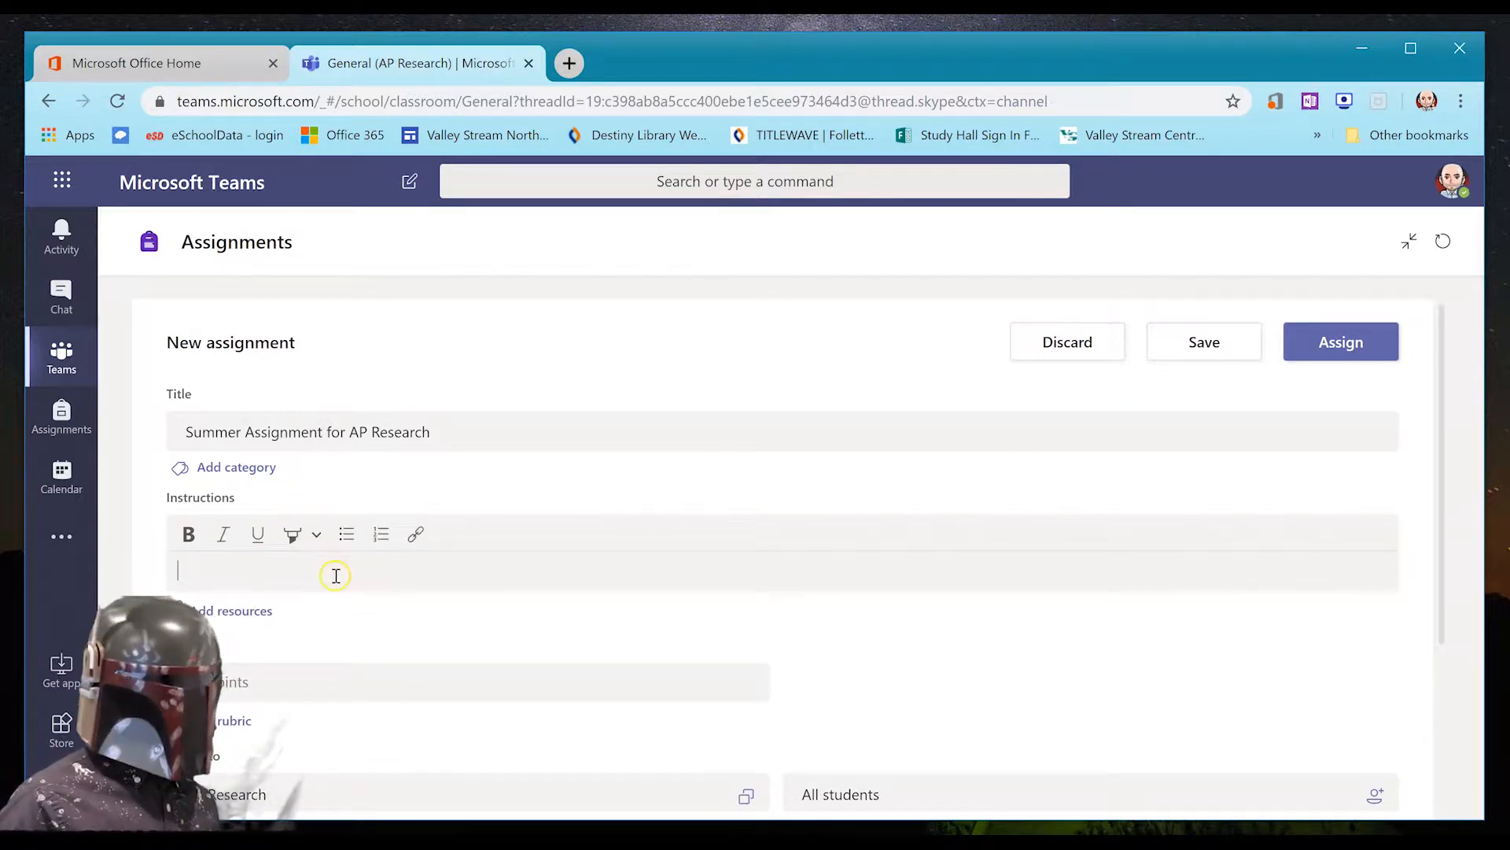
left_click(414, 591)
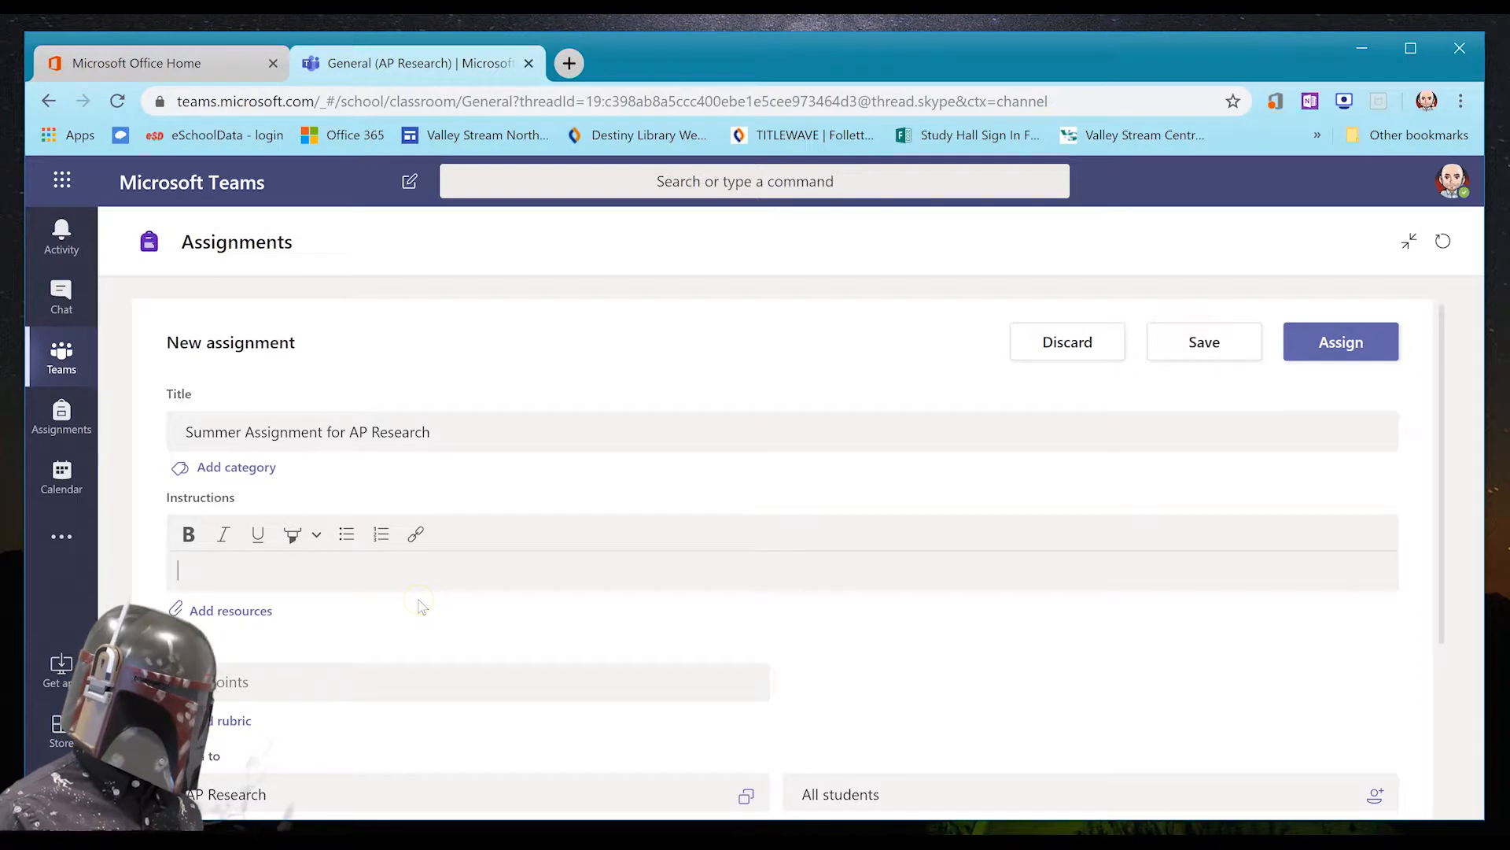
type("Please rea")
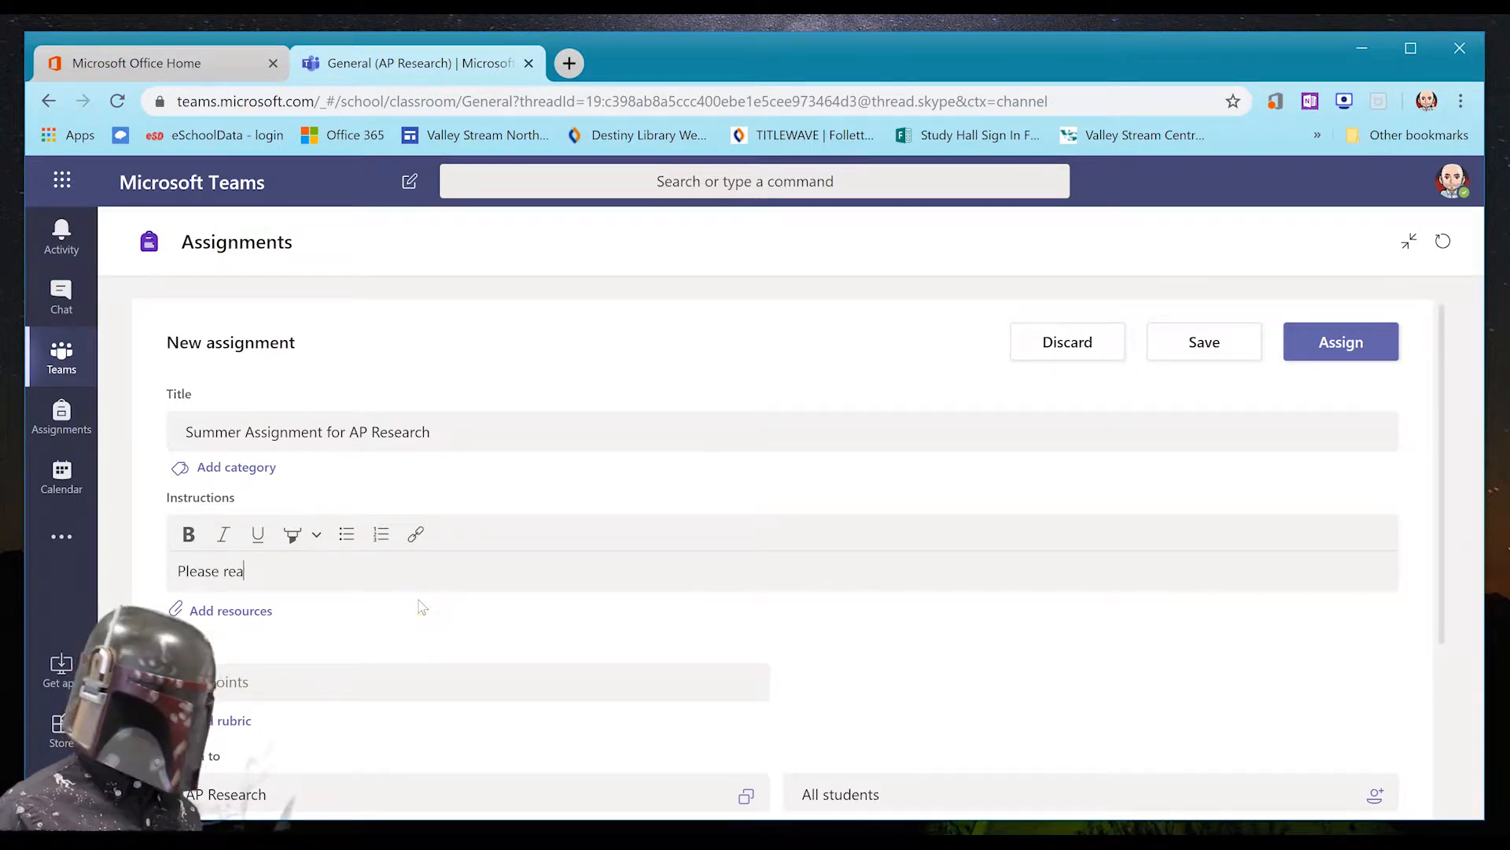
type("d the information docume")
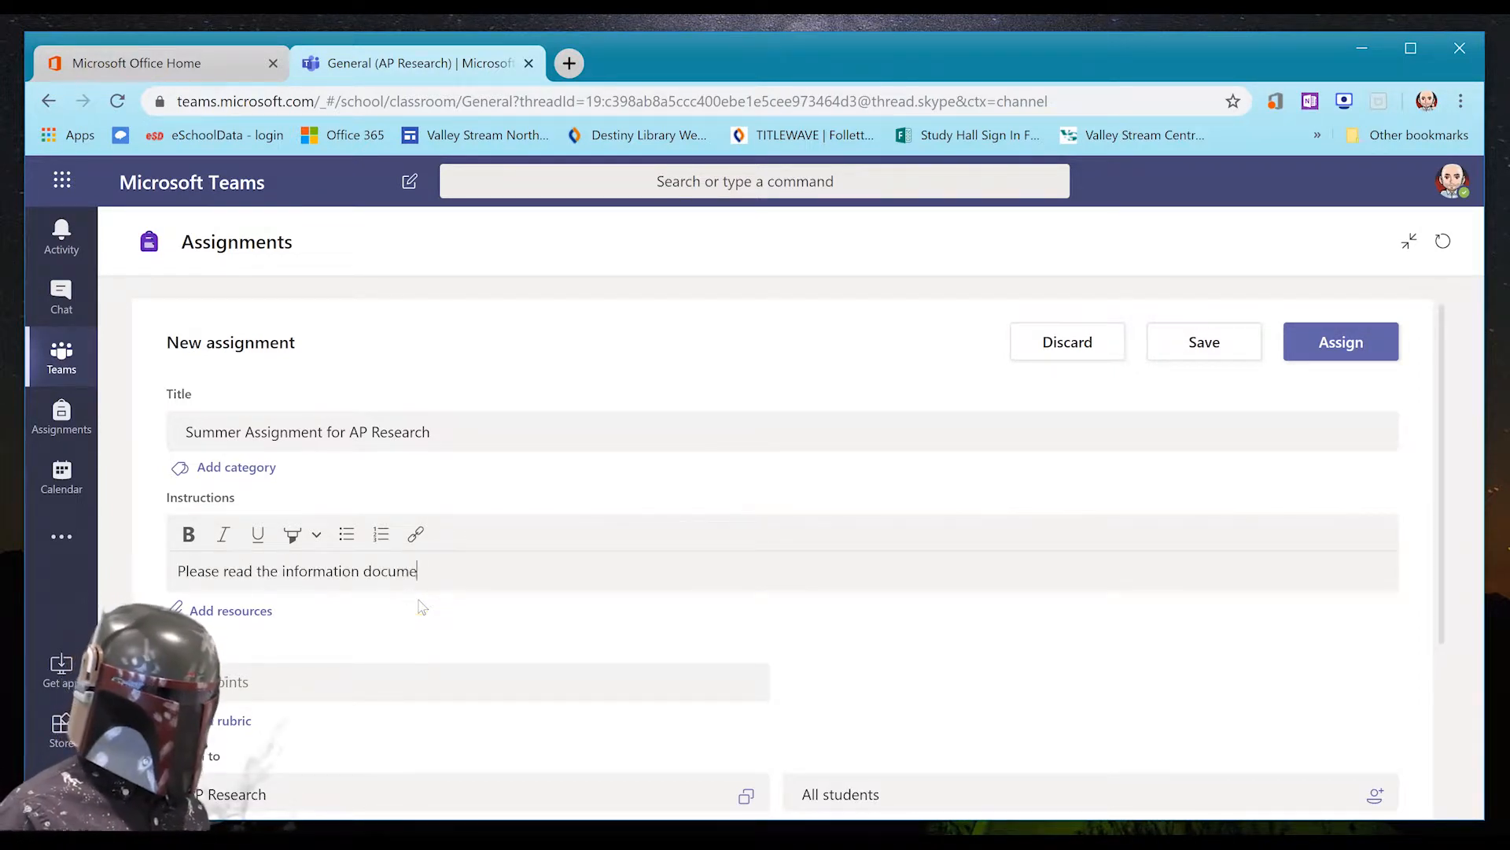
type("nt before you star")
type("t your")
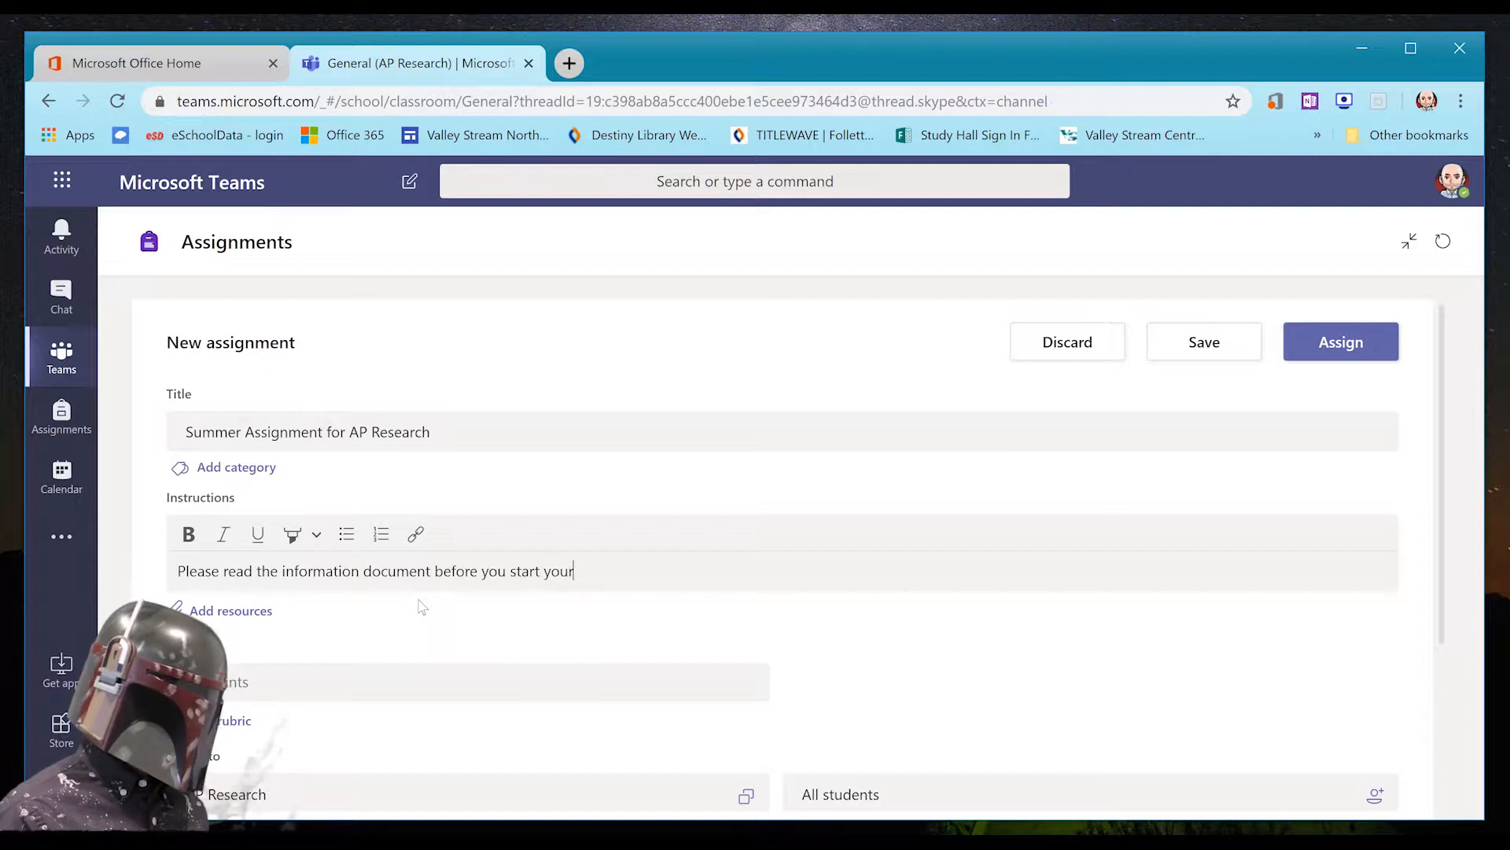
type(" ansers.wers.")
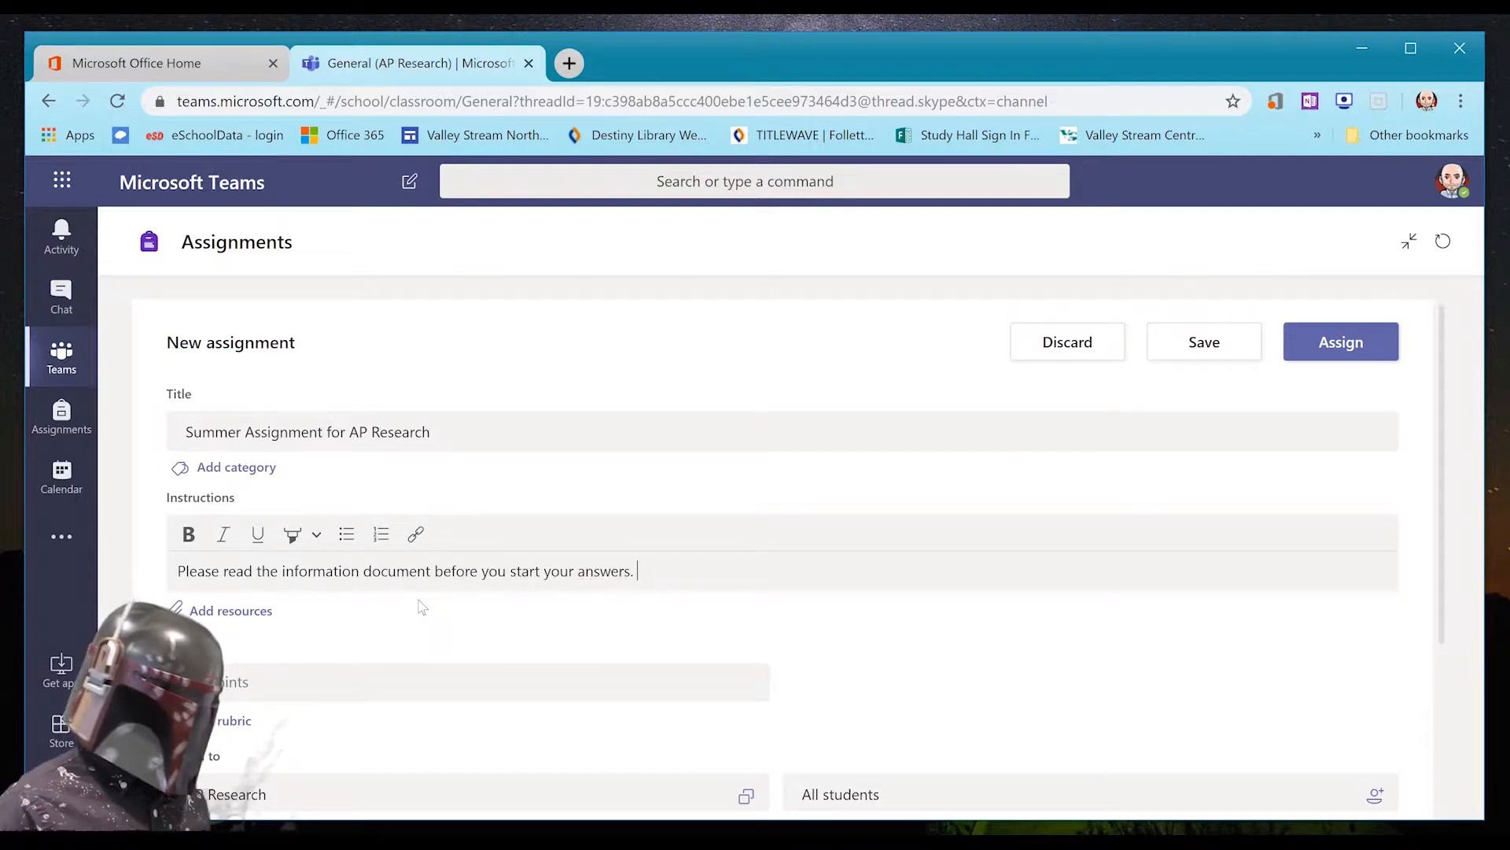
key("Return")
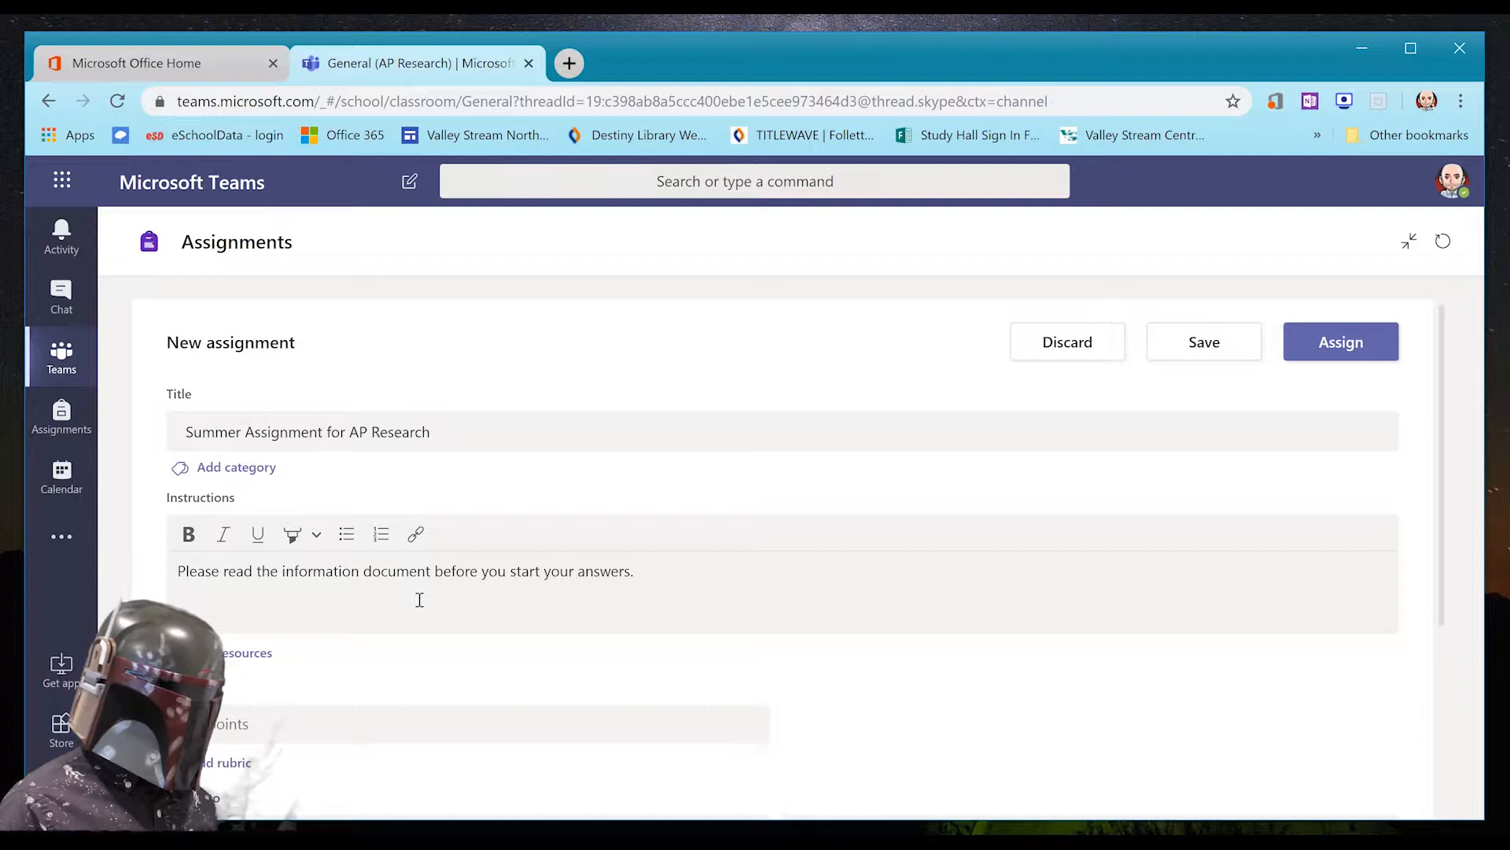
- Add the instruction "Then, view the link provided." and a line directing students' answers to "the answer document that I provided for you."
type("Then")
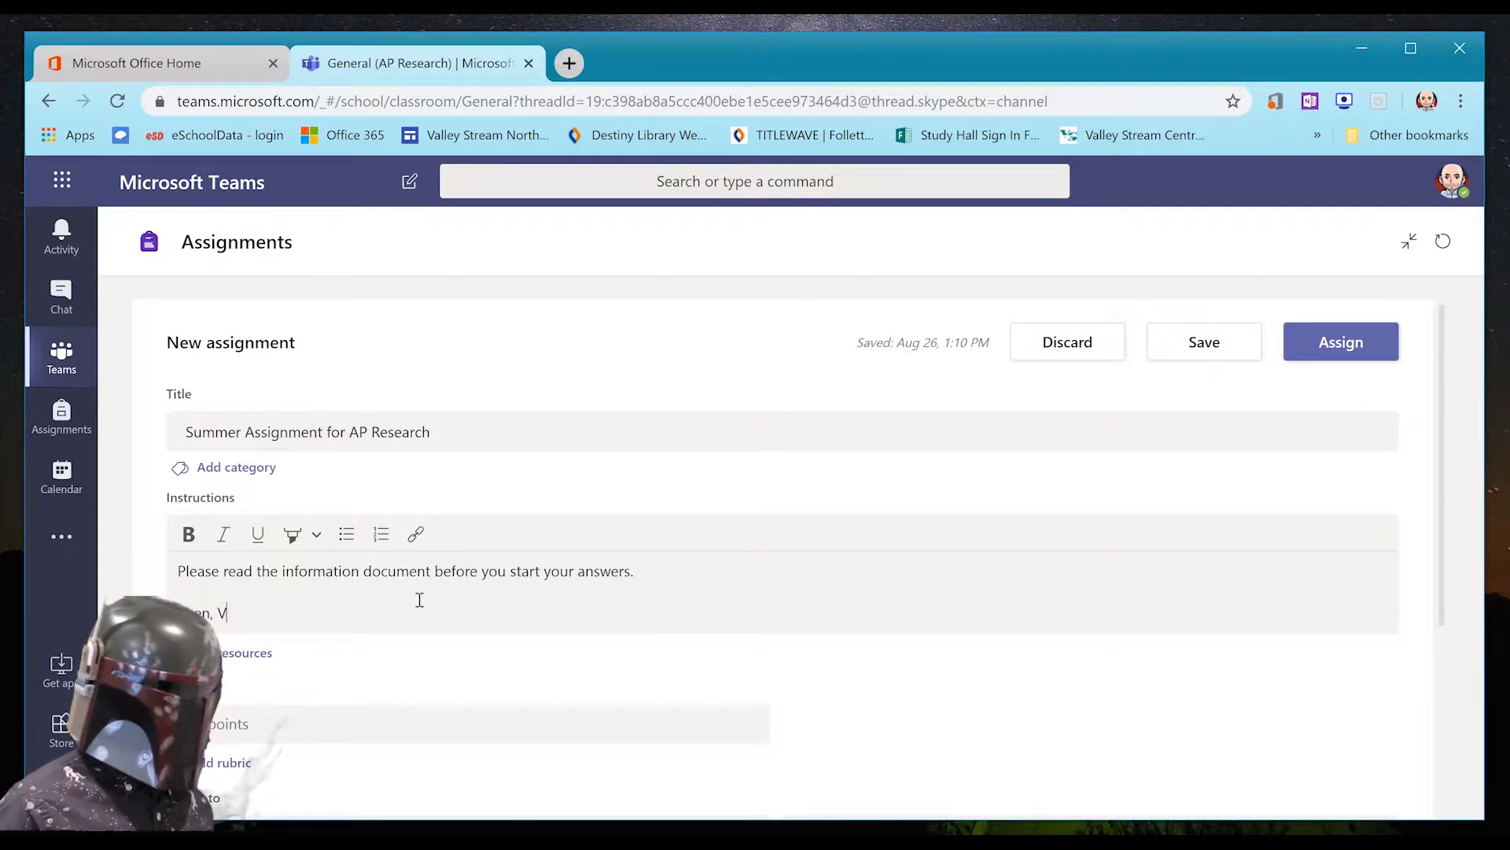
type(", view the link provid")
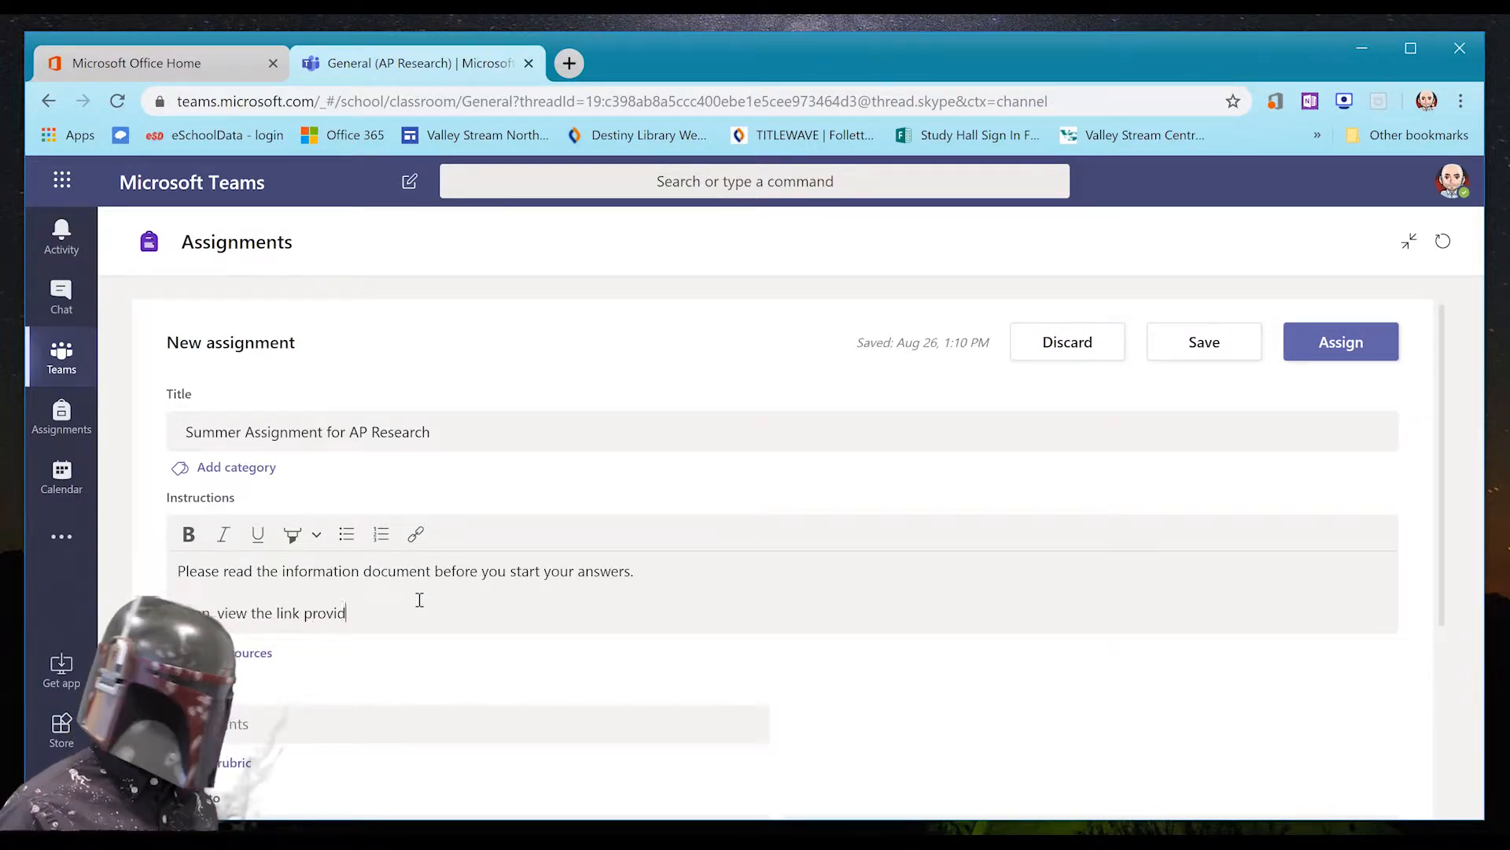
type("ed.")
key("Return")
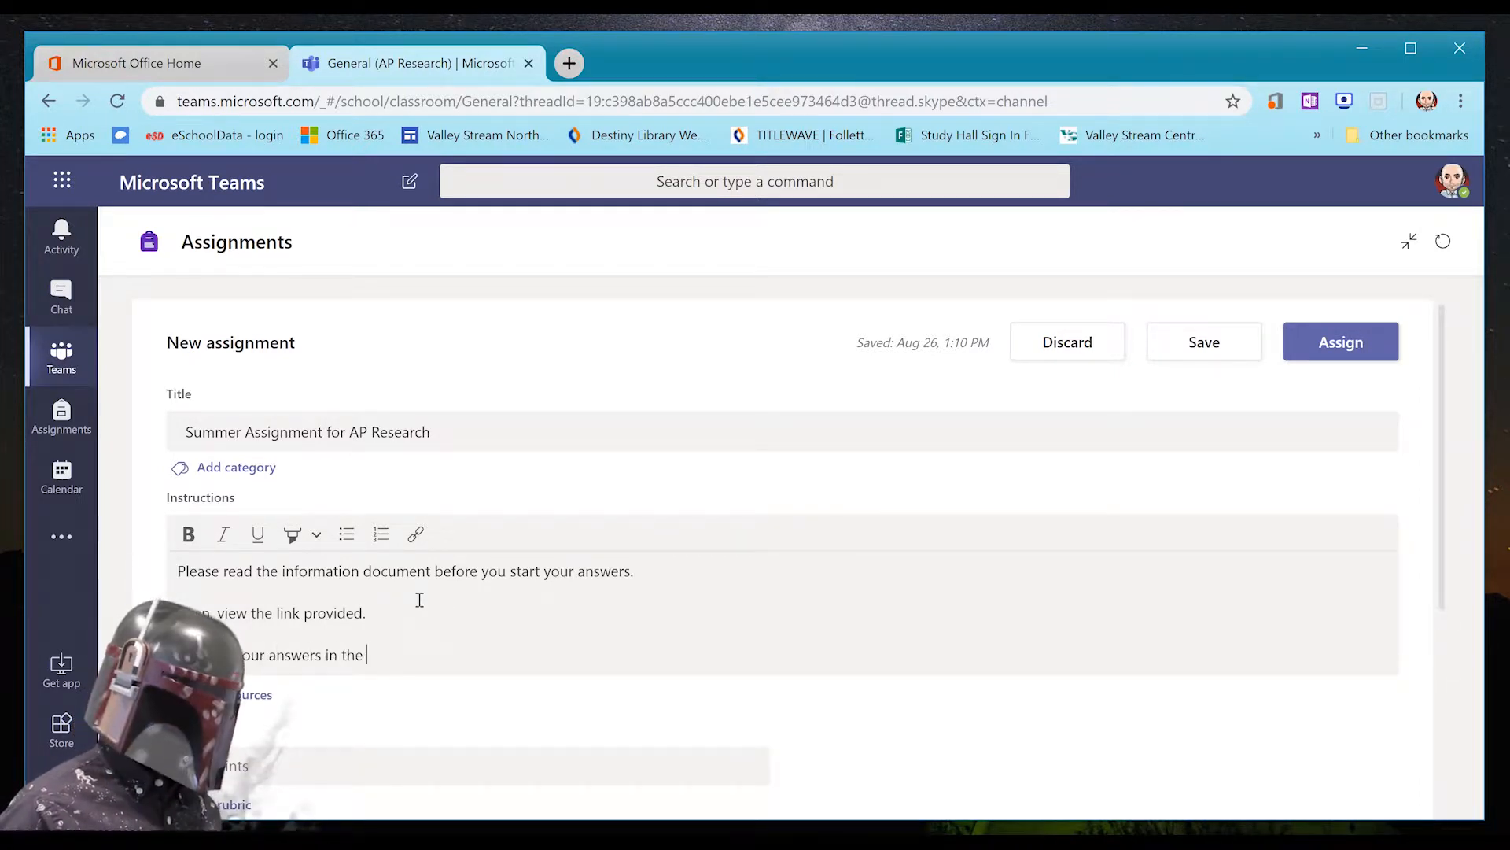
type("docu")
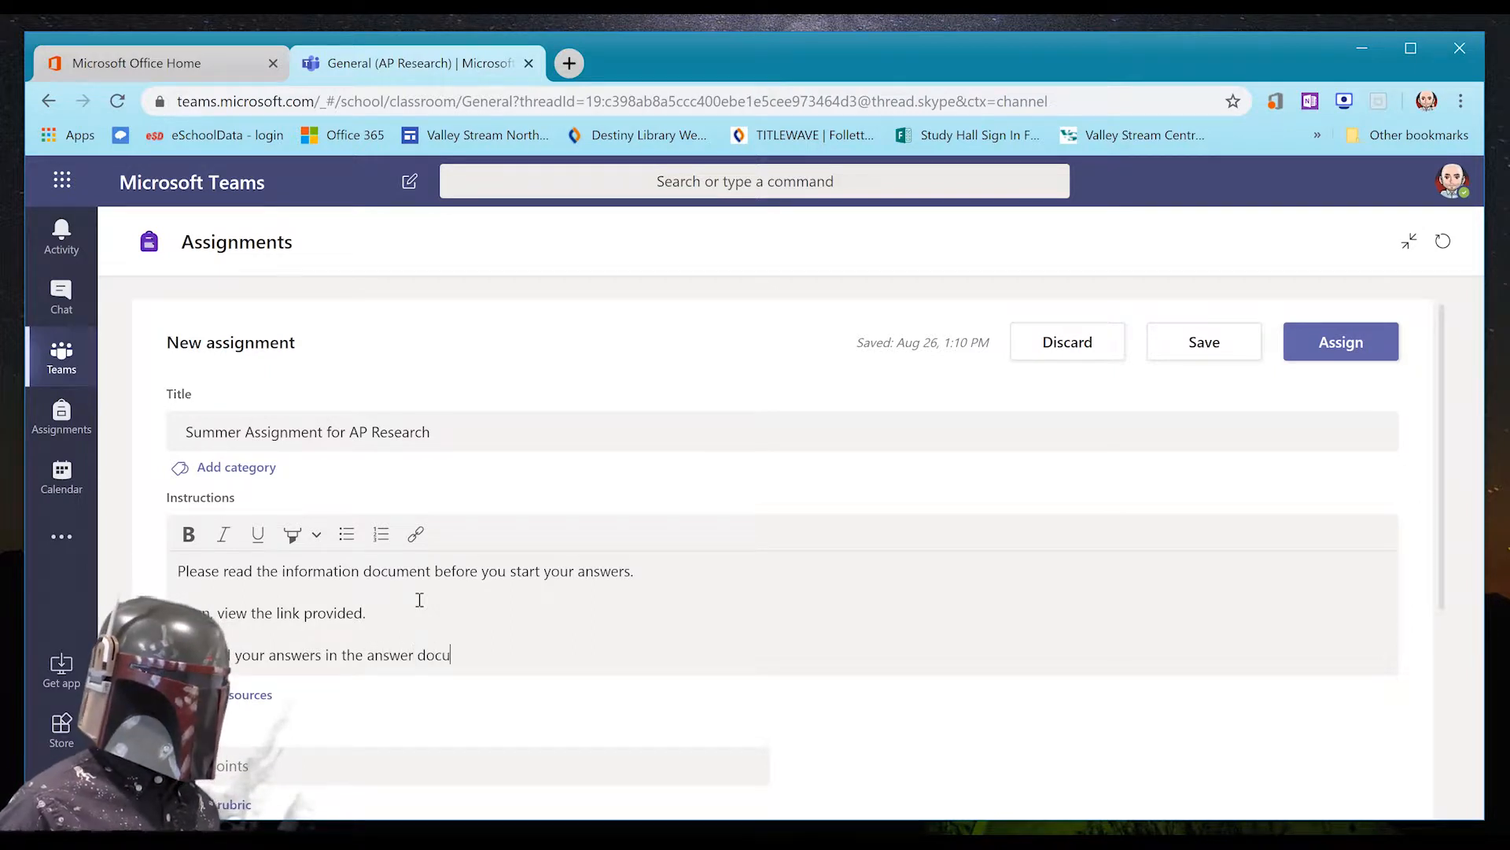
type("ment that I provided for you.")
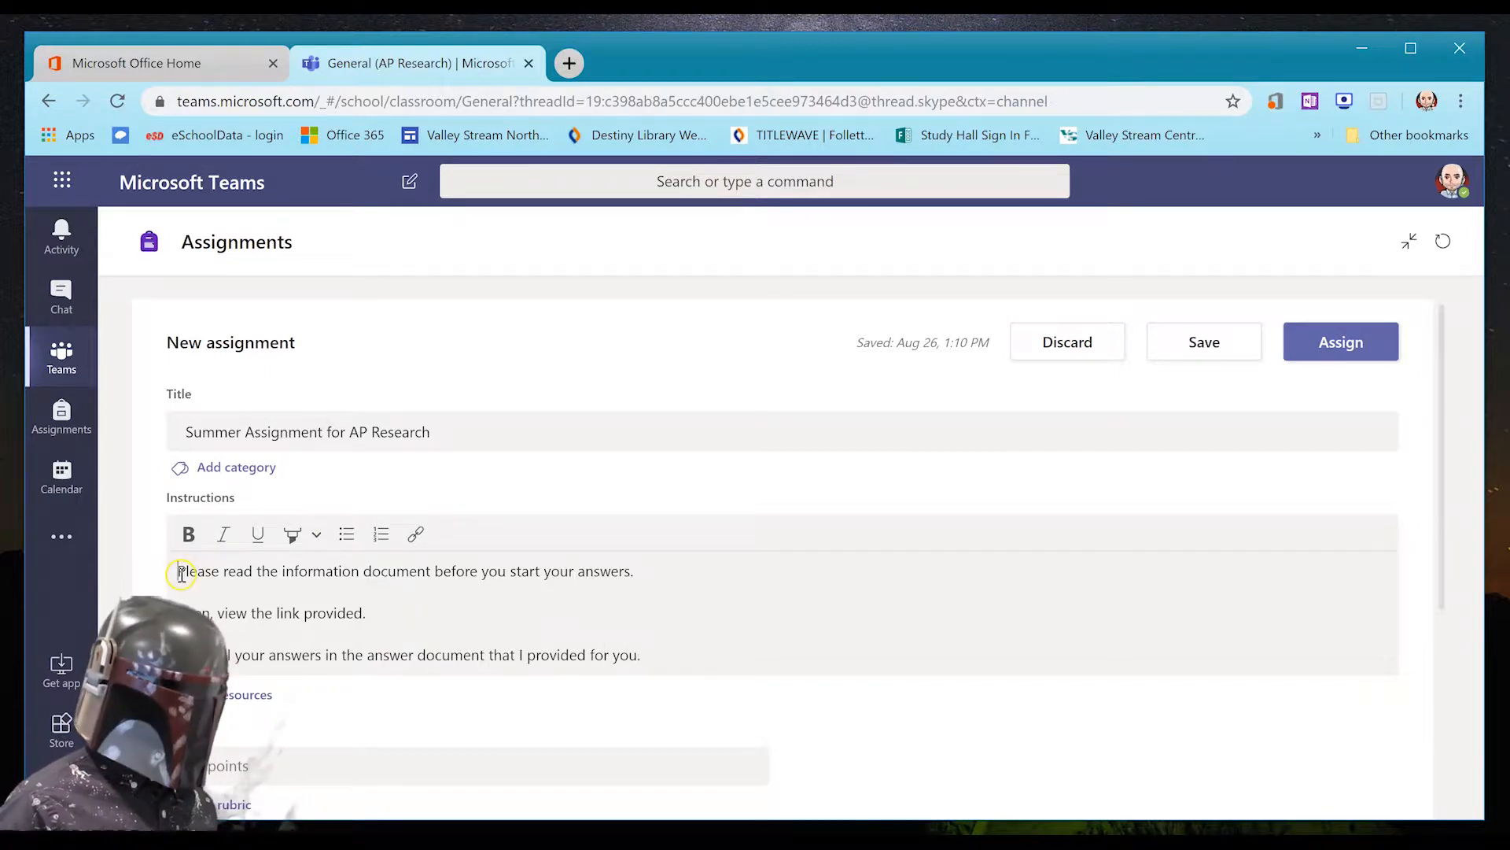
- Format the three instruction lines as a numbered list and remove the empty items between them
left_click_drag(669, 650, 196, 570)
left_click(280, 549)
left_click_drag(533, 596, 674, 658)
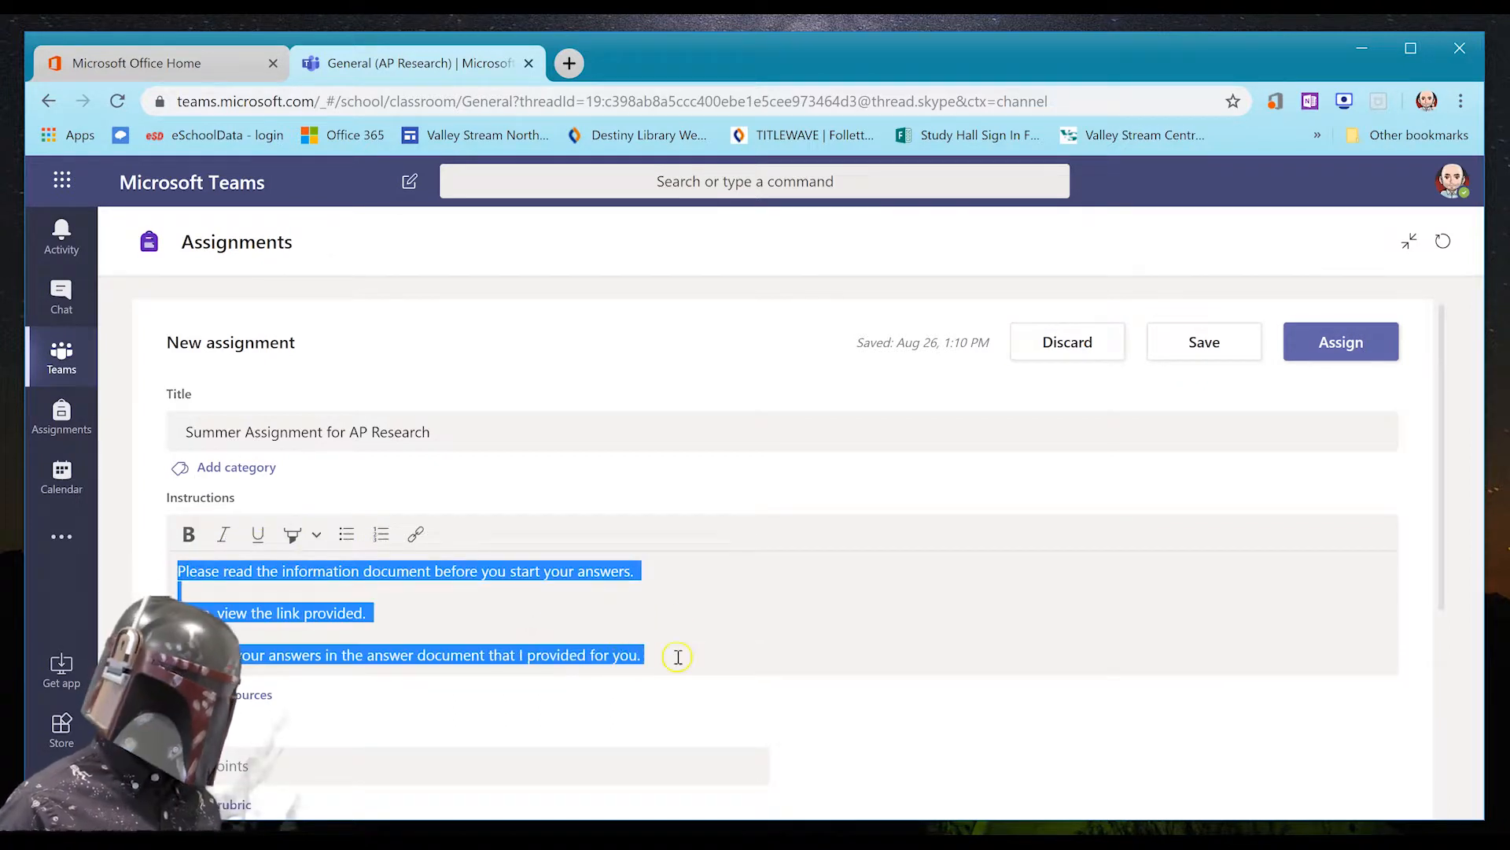
left_click(382, 535)
left_click(325, 586)
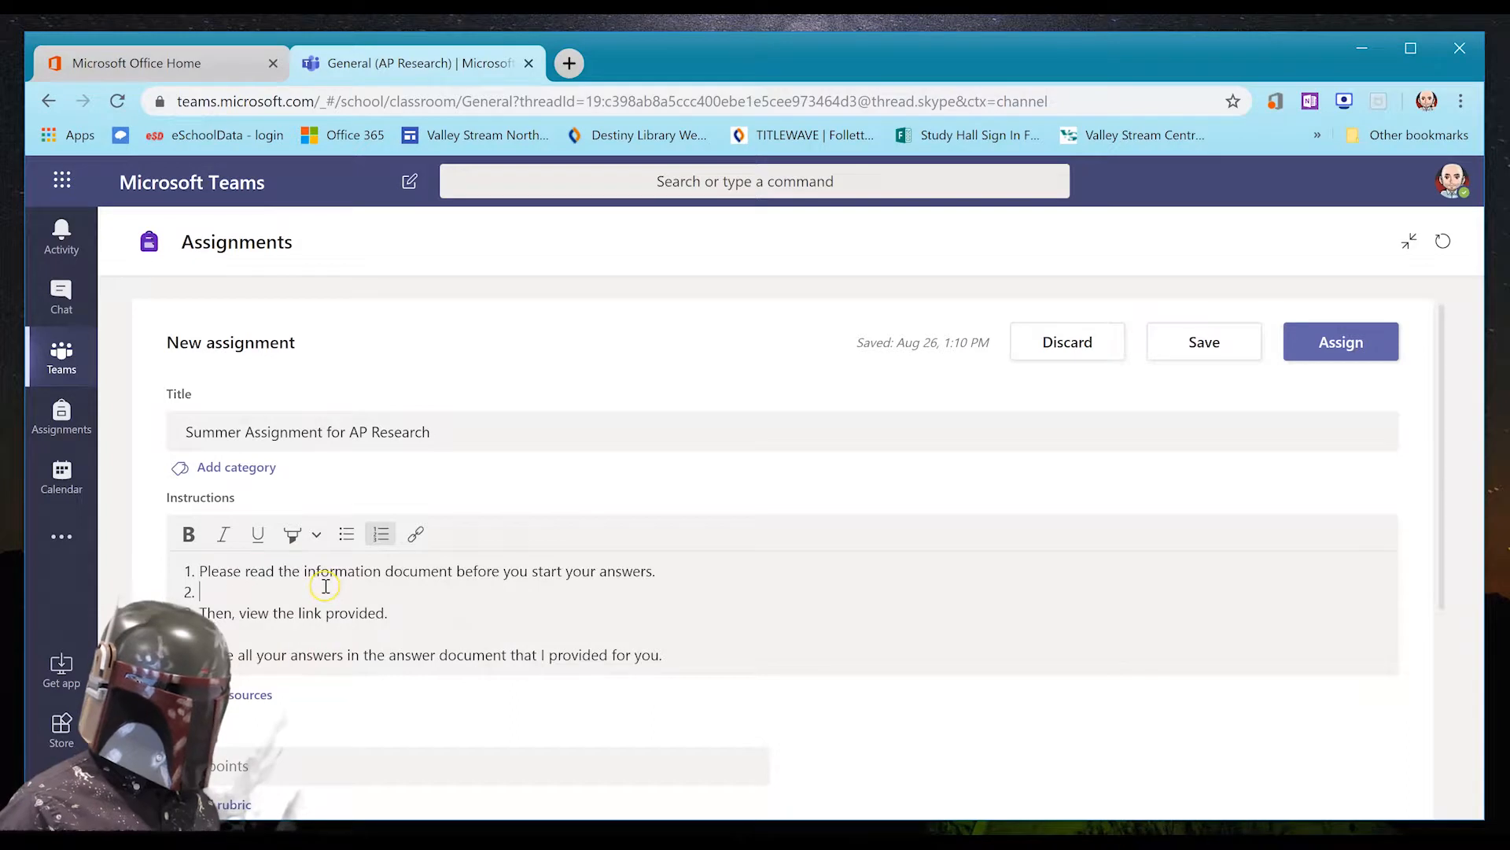
key("BackSpace")
left_click(350, 602)
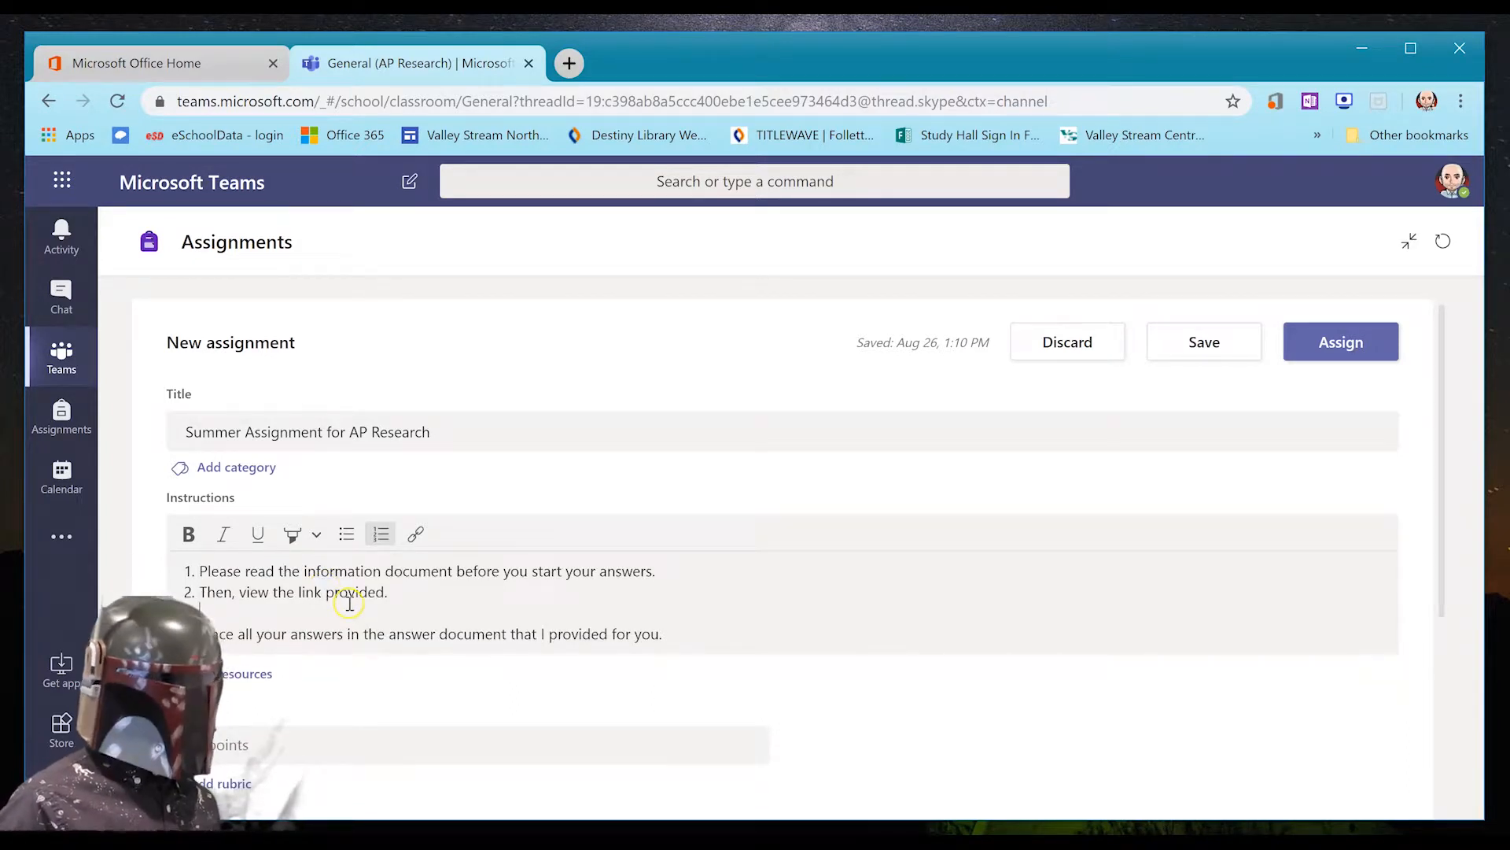
key("BackSpace")
scroll(698, 594, "down", 2)
scroll(684, 592, "up", 2)
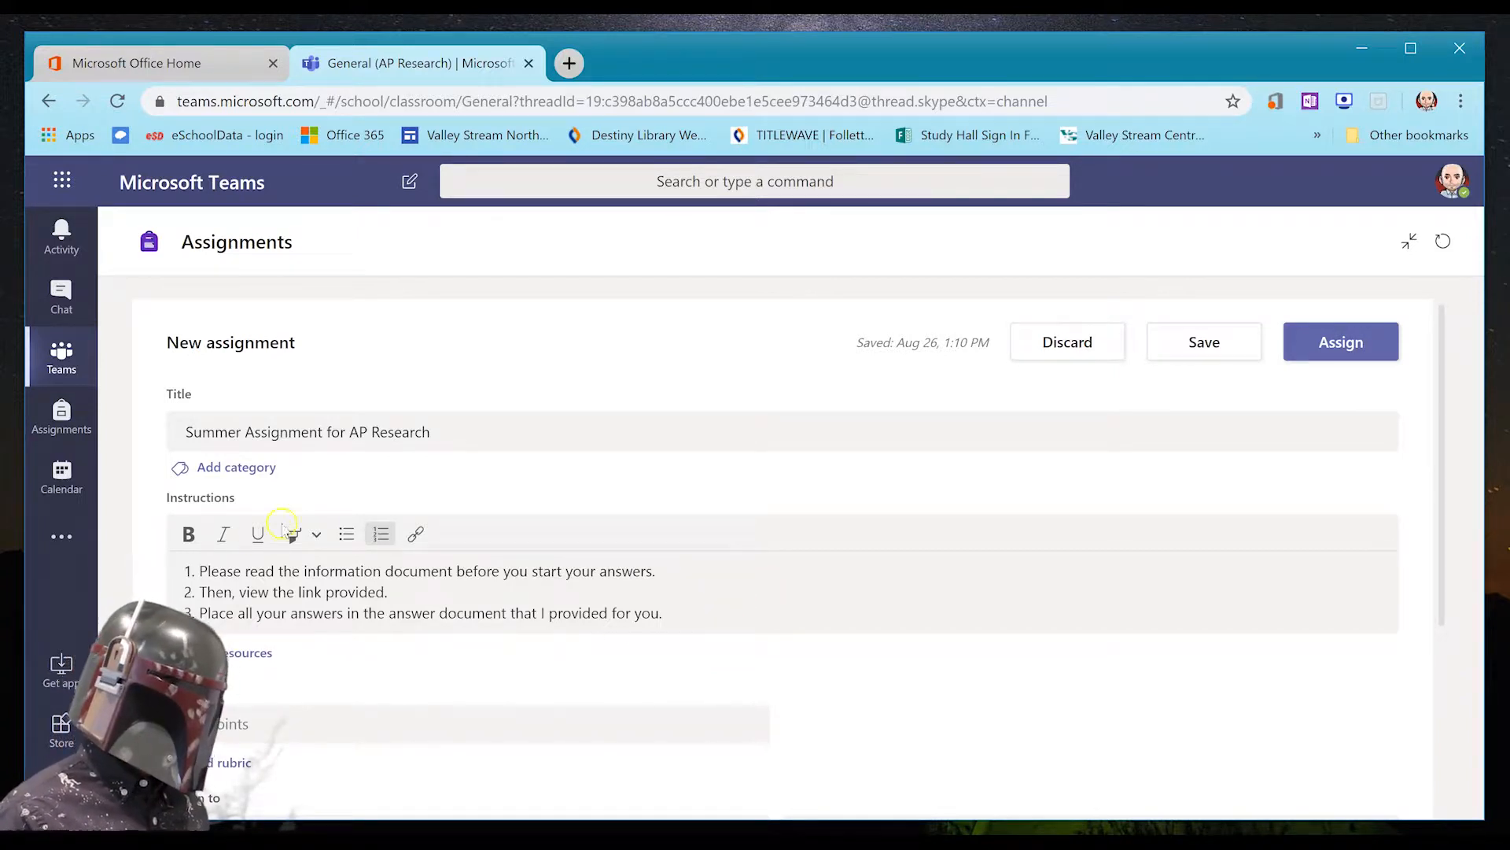
- Attach the Summer Reading Assignment_AP Research.docx file from the AP Research Files folder in OneDrive to the assignment
scroll(710, 620, "down", 2)
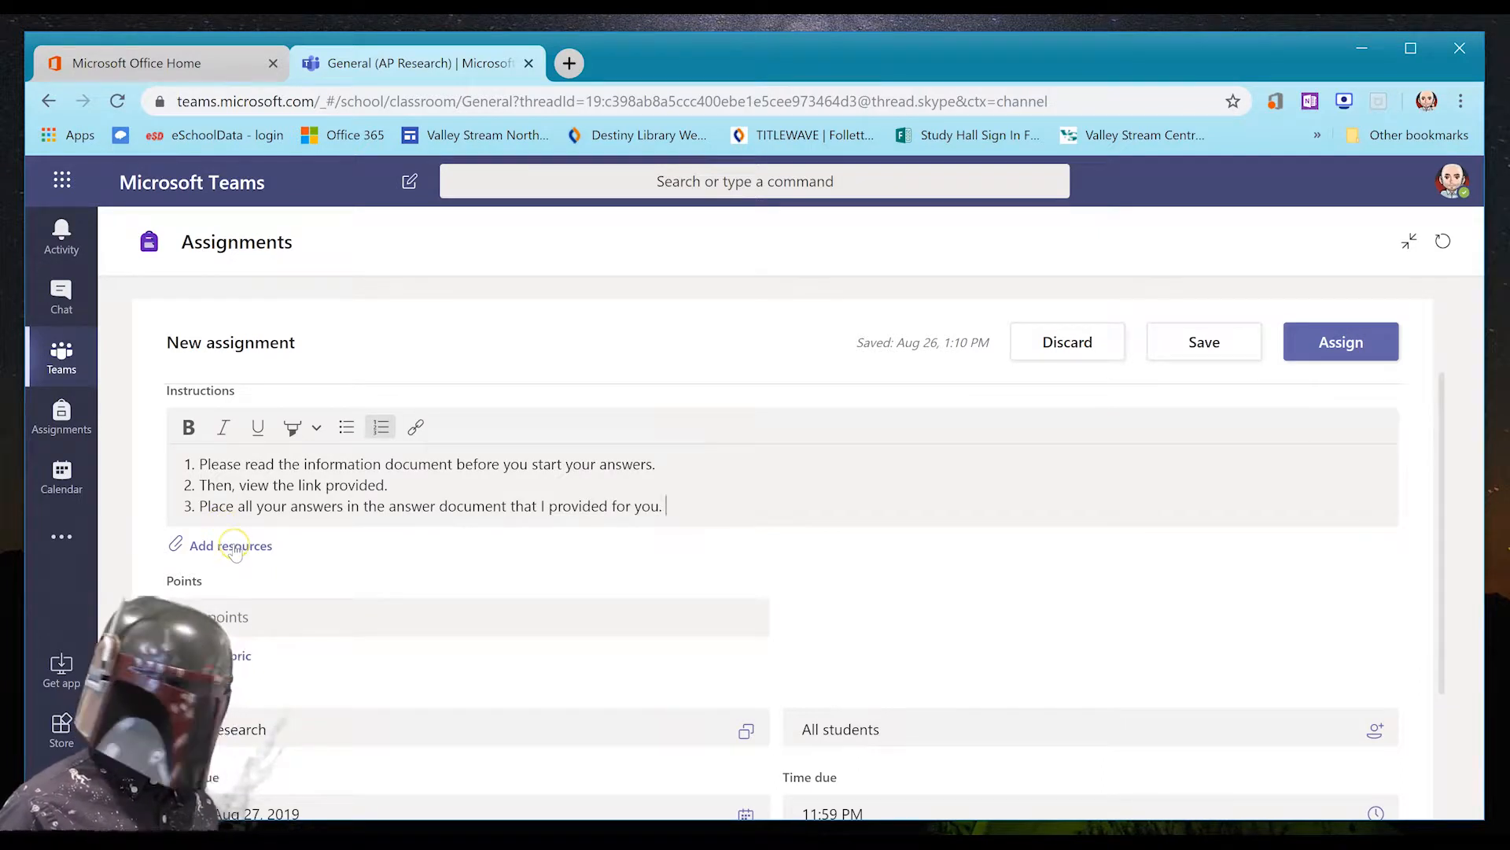
left_click(277, 546)
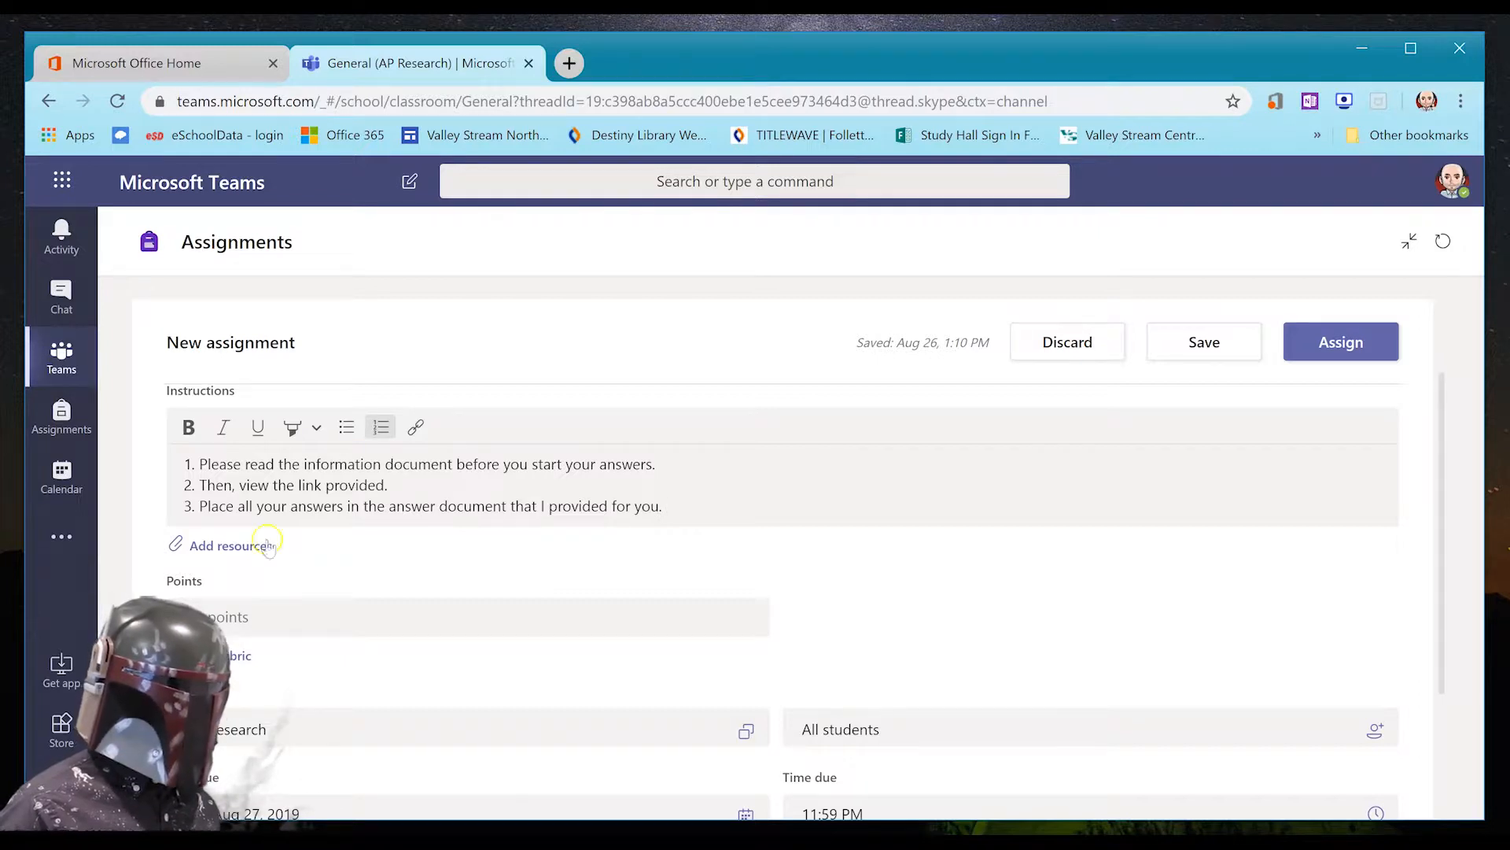
left_click(236, 545)
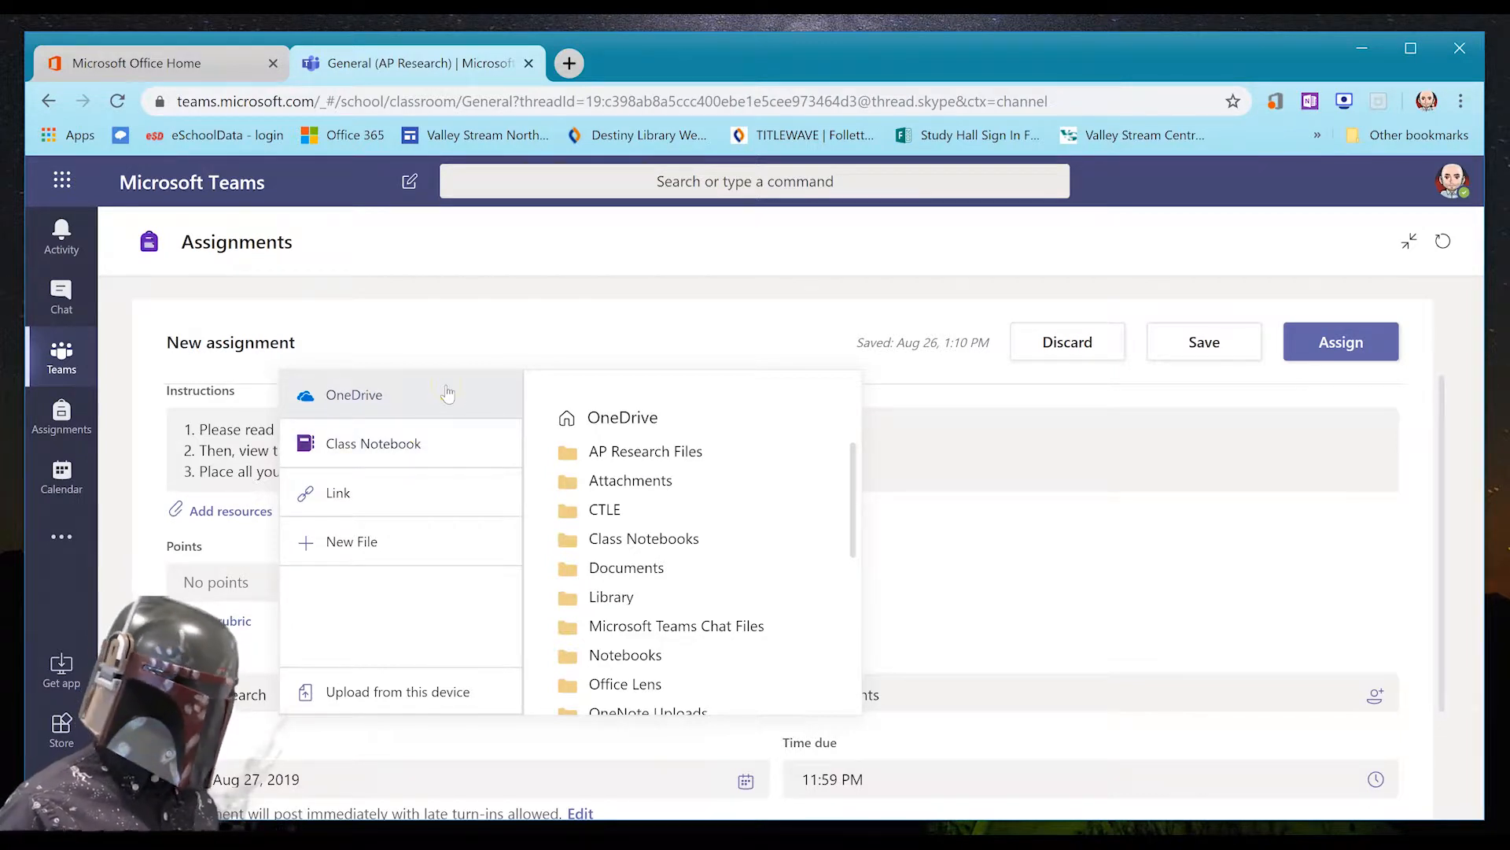
scroll(669, 558, "down", 2)
left_click(409, 397)
left_click(612, 463)
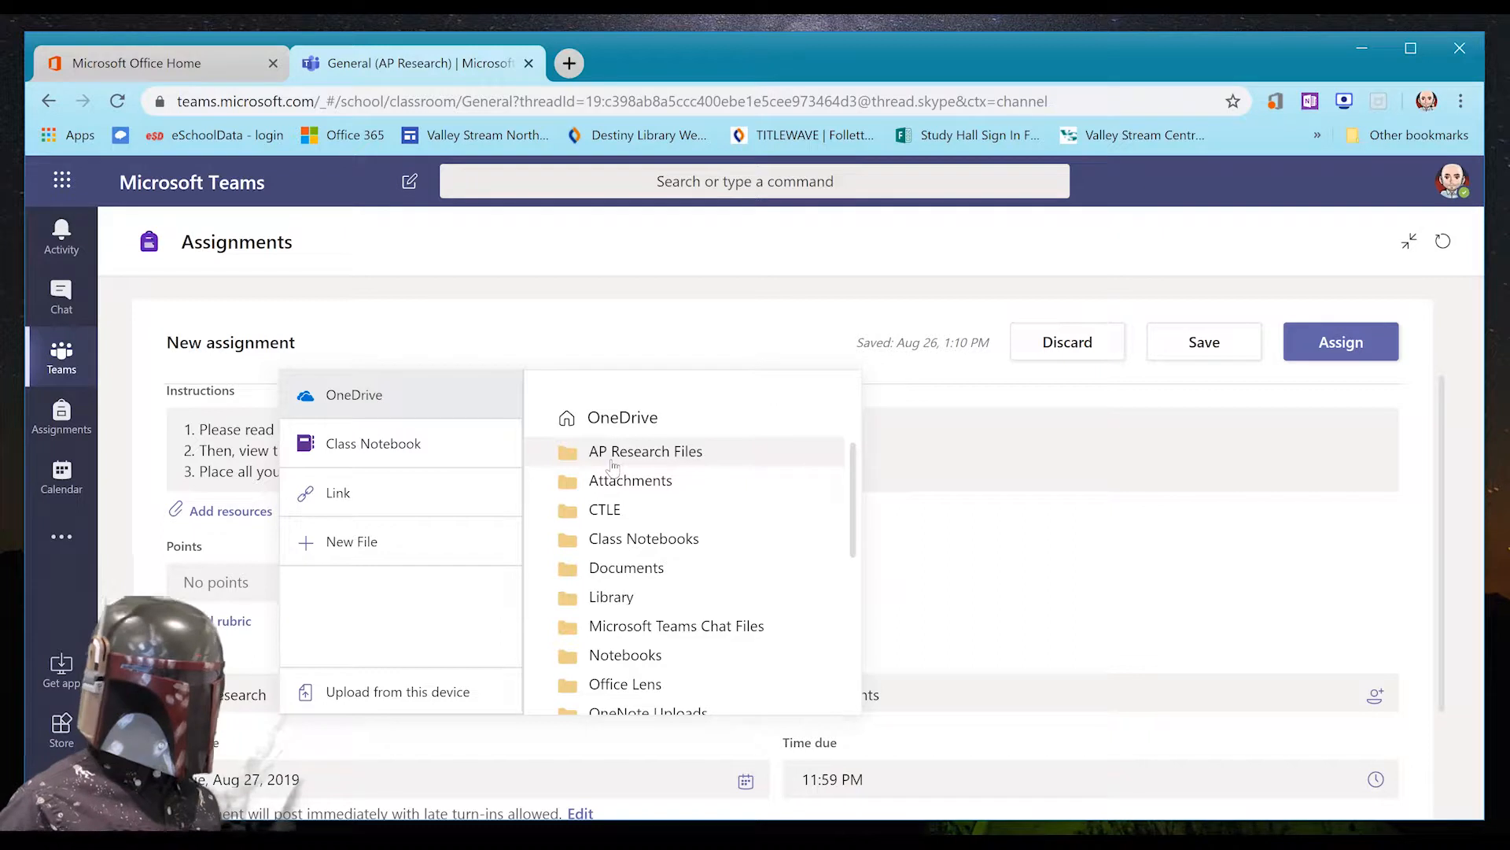
left_click(616, 461)
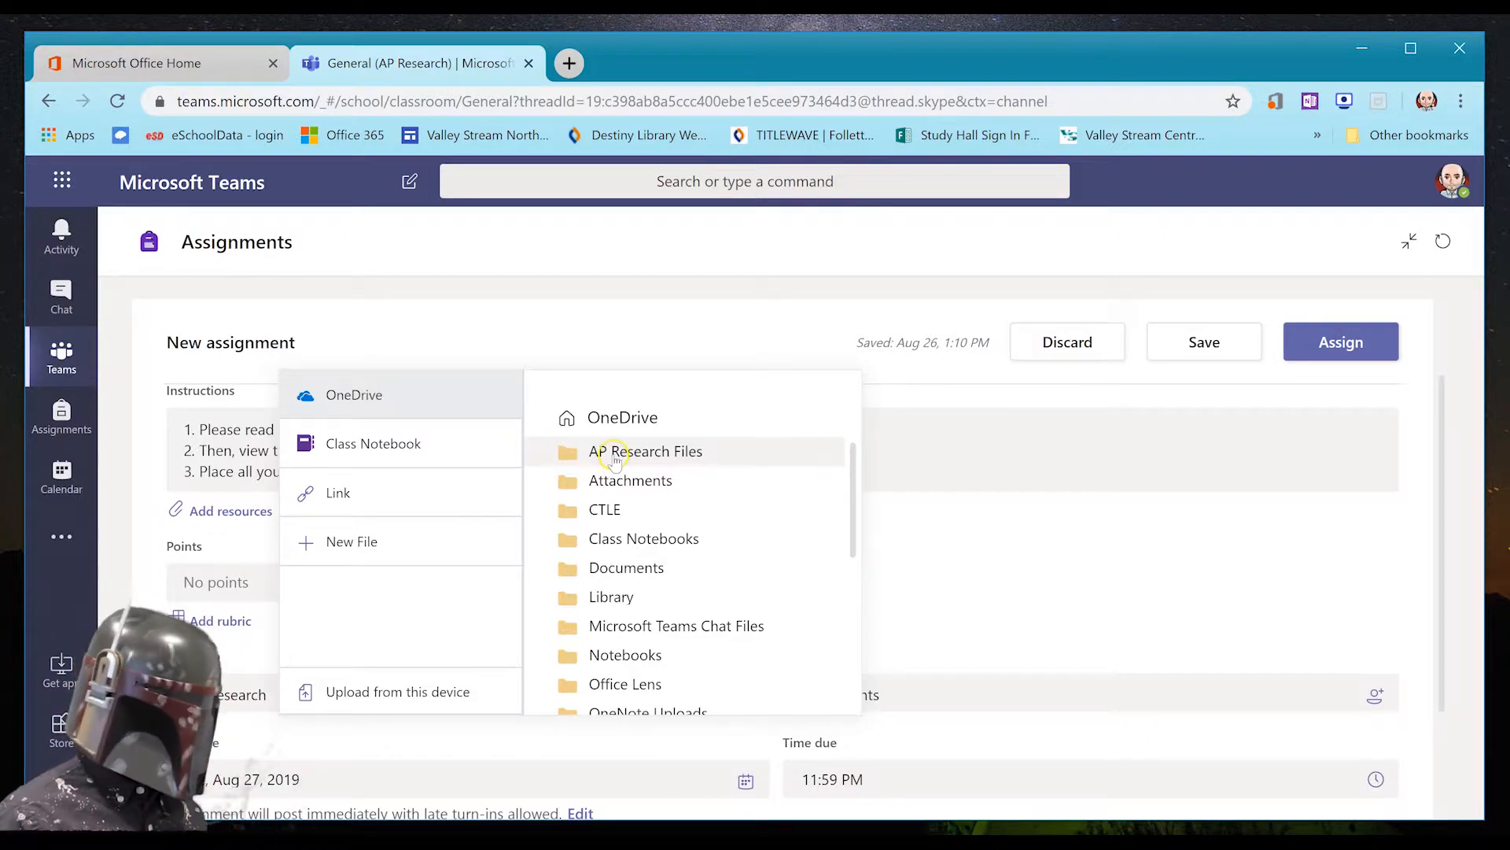
left_click(625, 457)
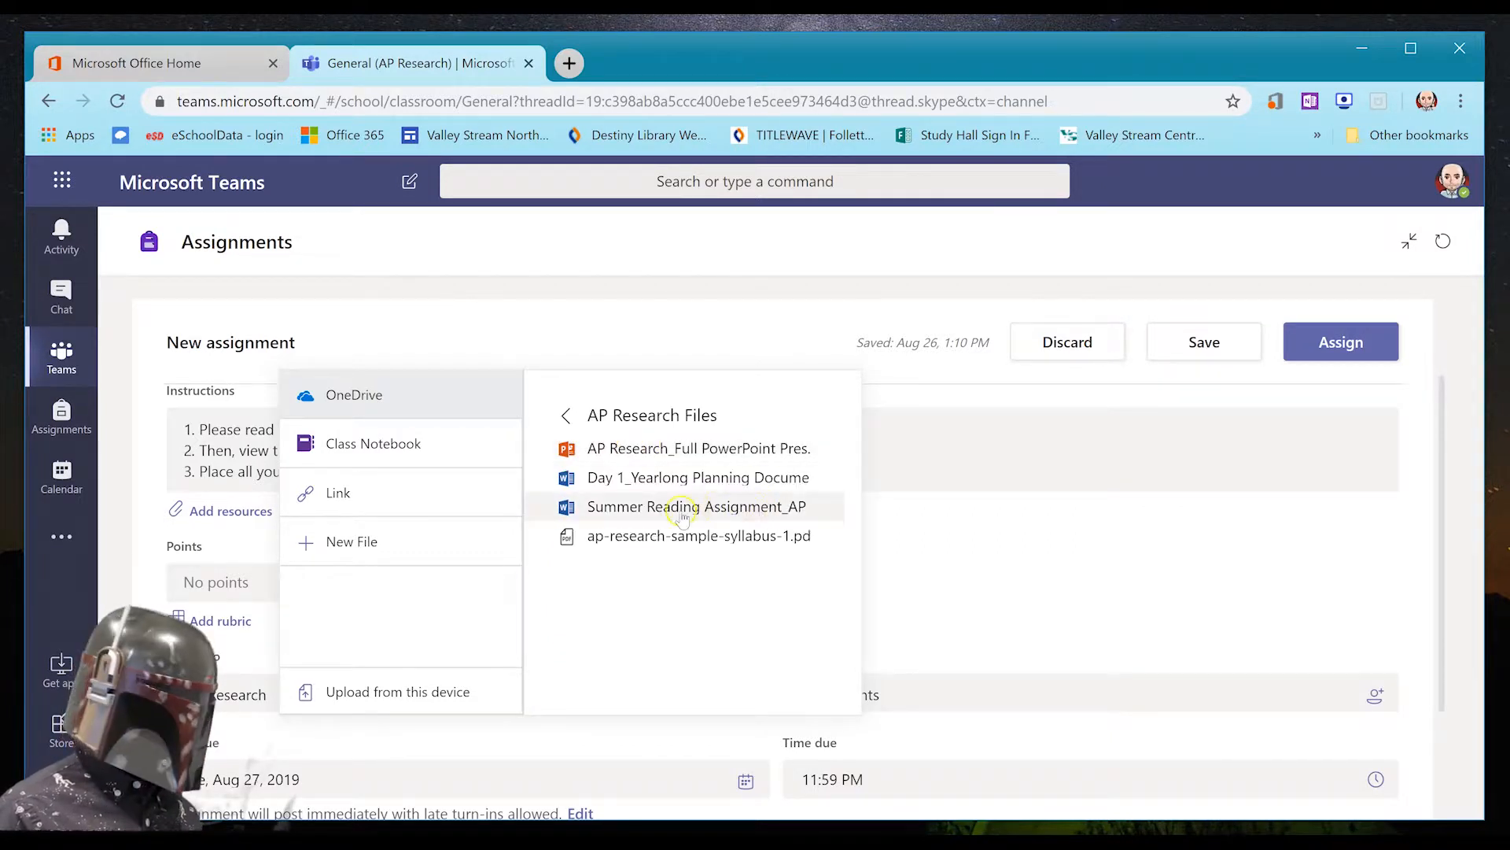
left_click(681, 508)
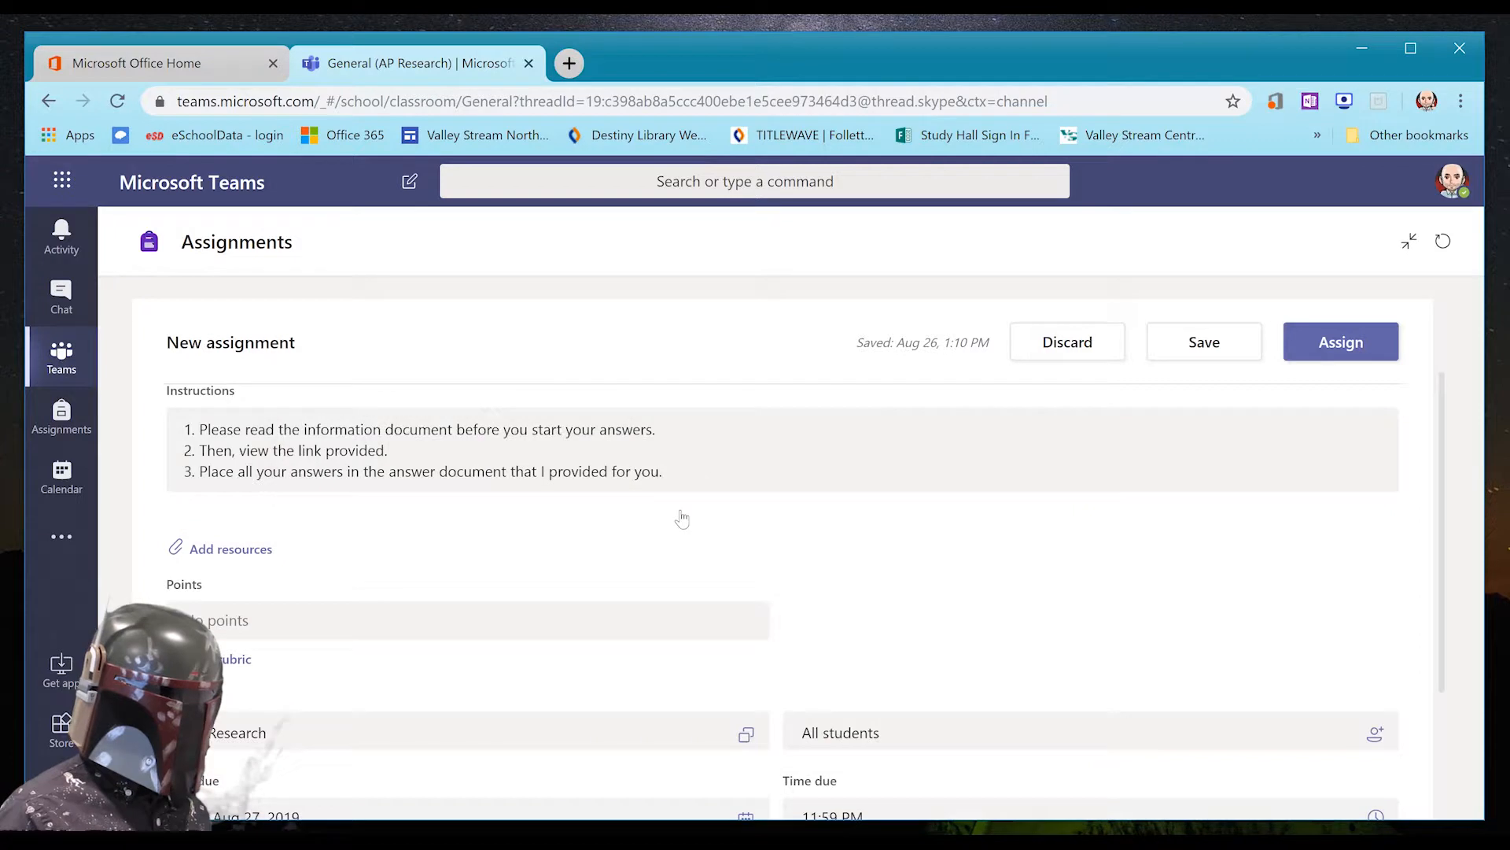
left_click(471, 521)
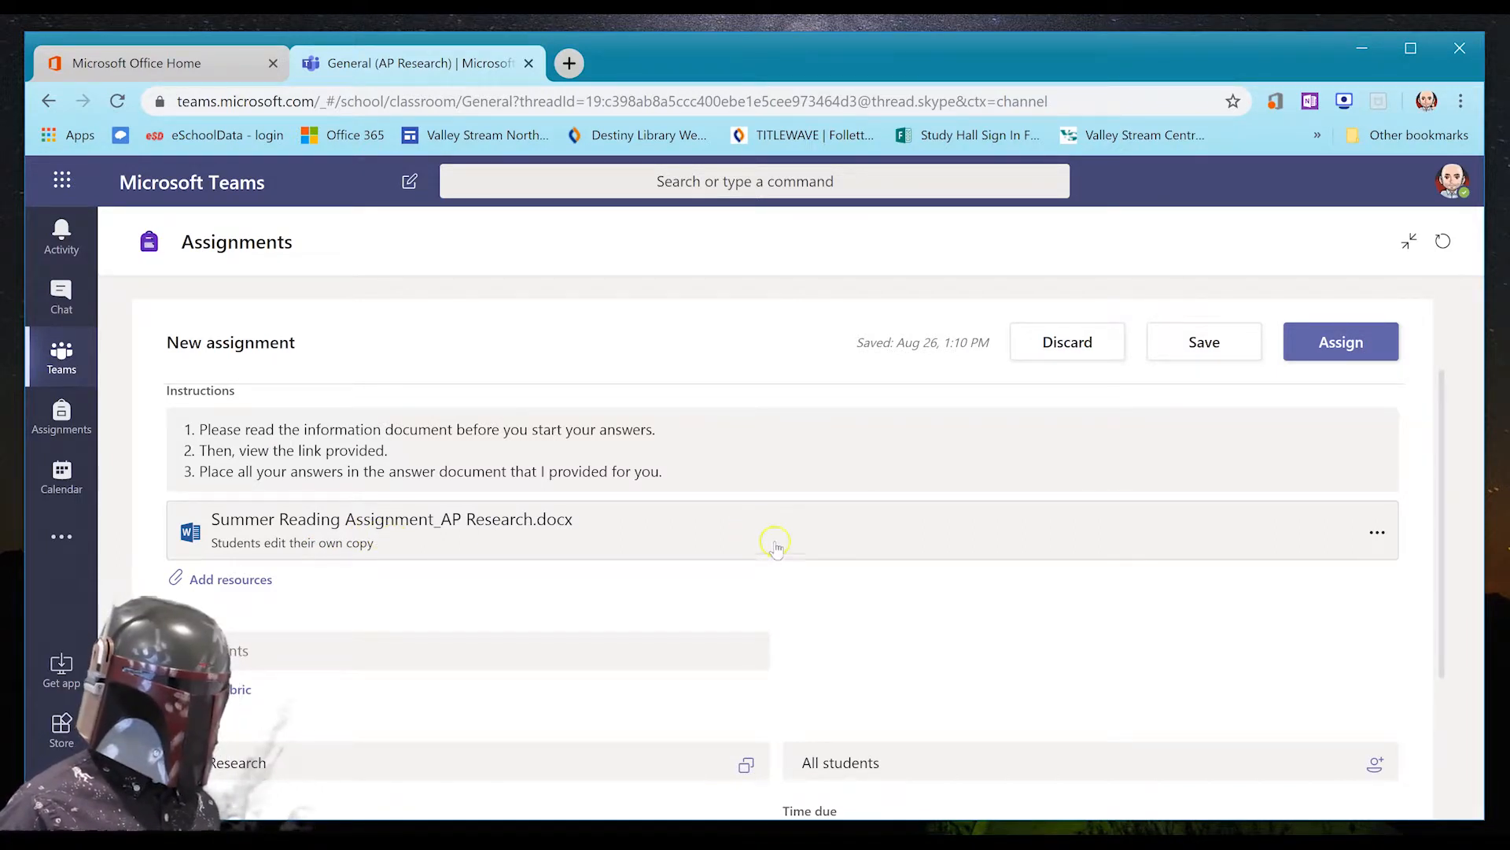
- Change the permission of the attached Summer Reading Assignment document to "Students can't edit"
left_click(1379, 533)
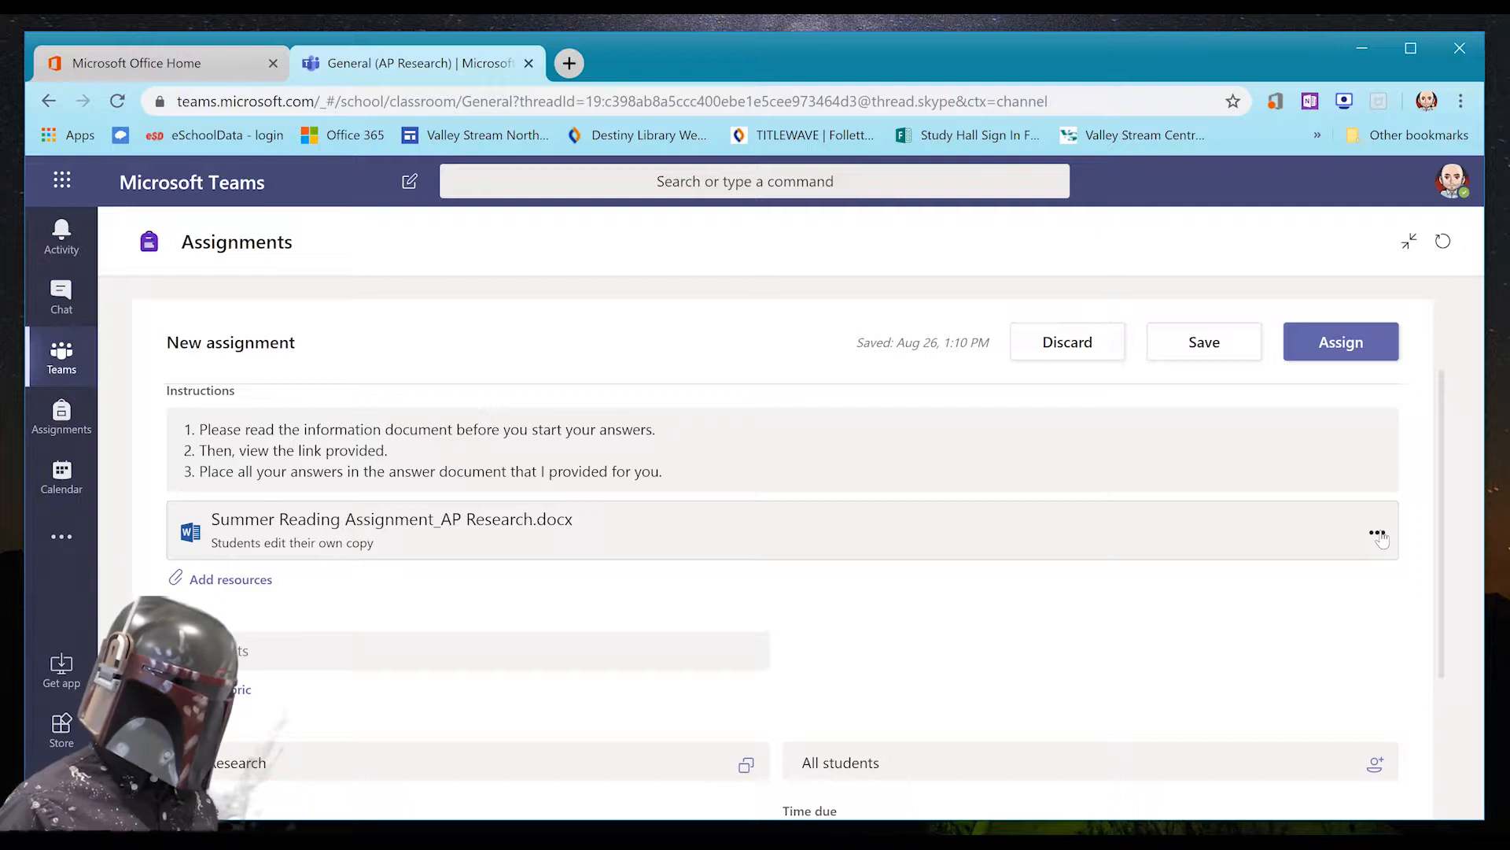
left_click(1378, 535)
left_click(1335, 577)
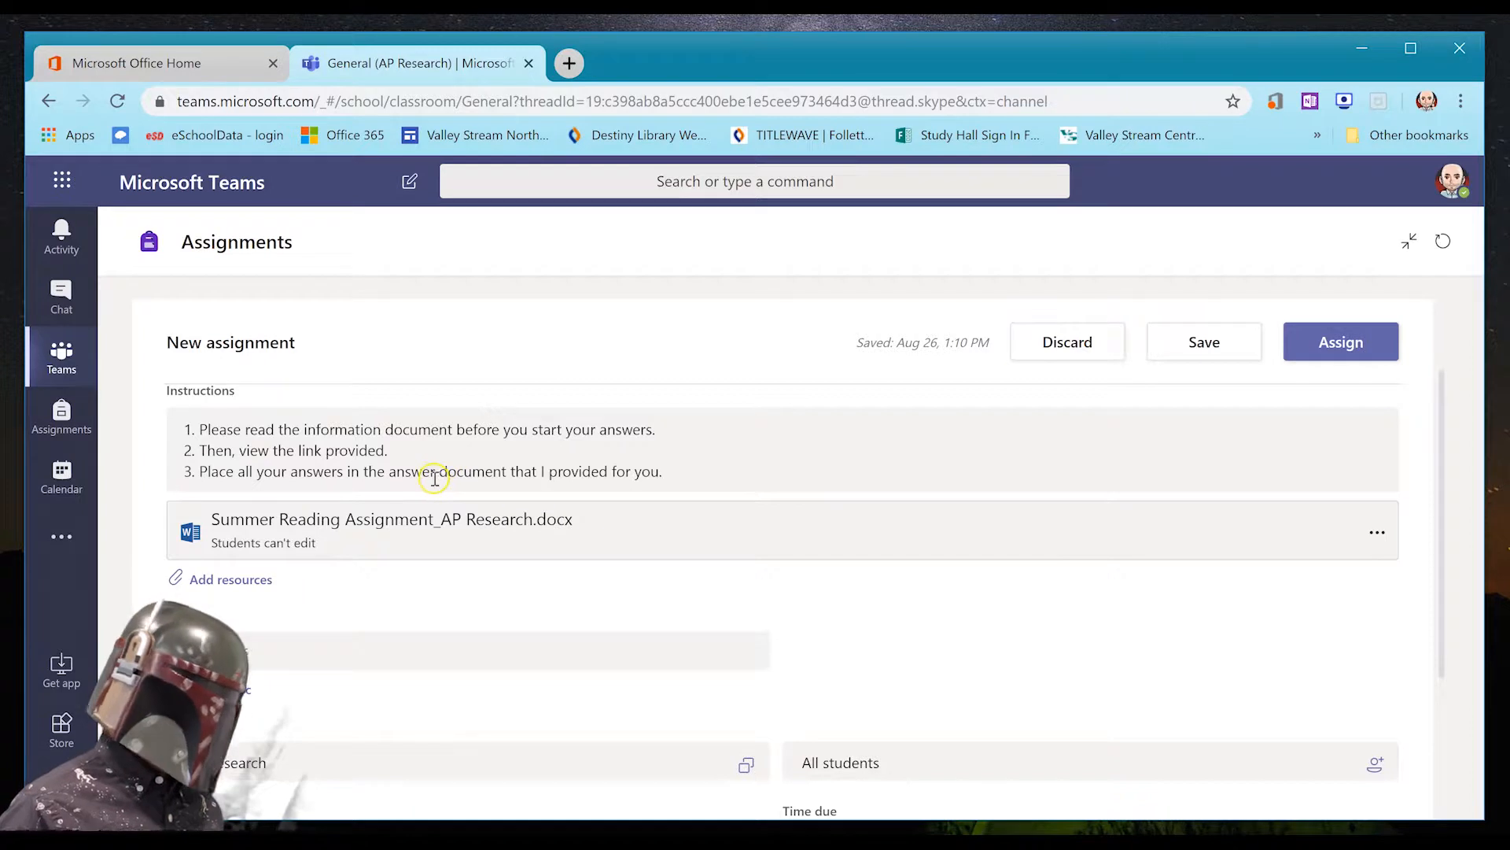
- Begin adding a link resource to the assignment and open the Goodreads website in a new browser tab
left_click(250, 581)
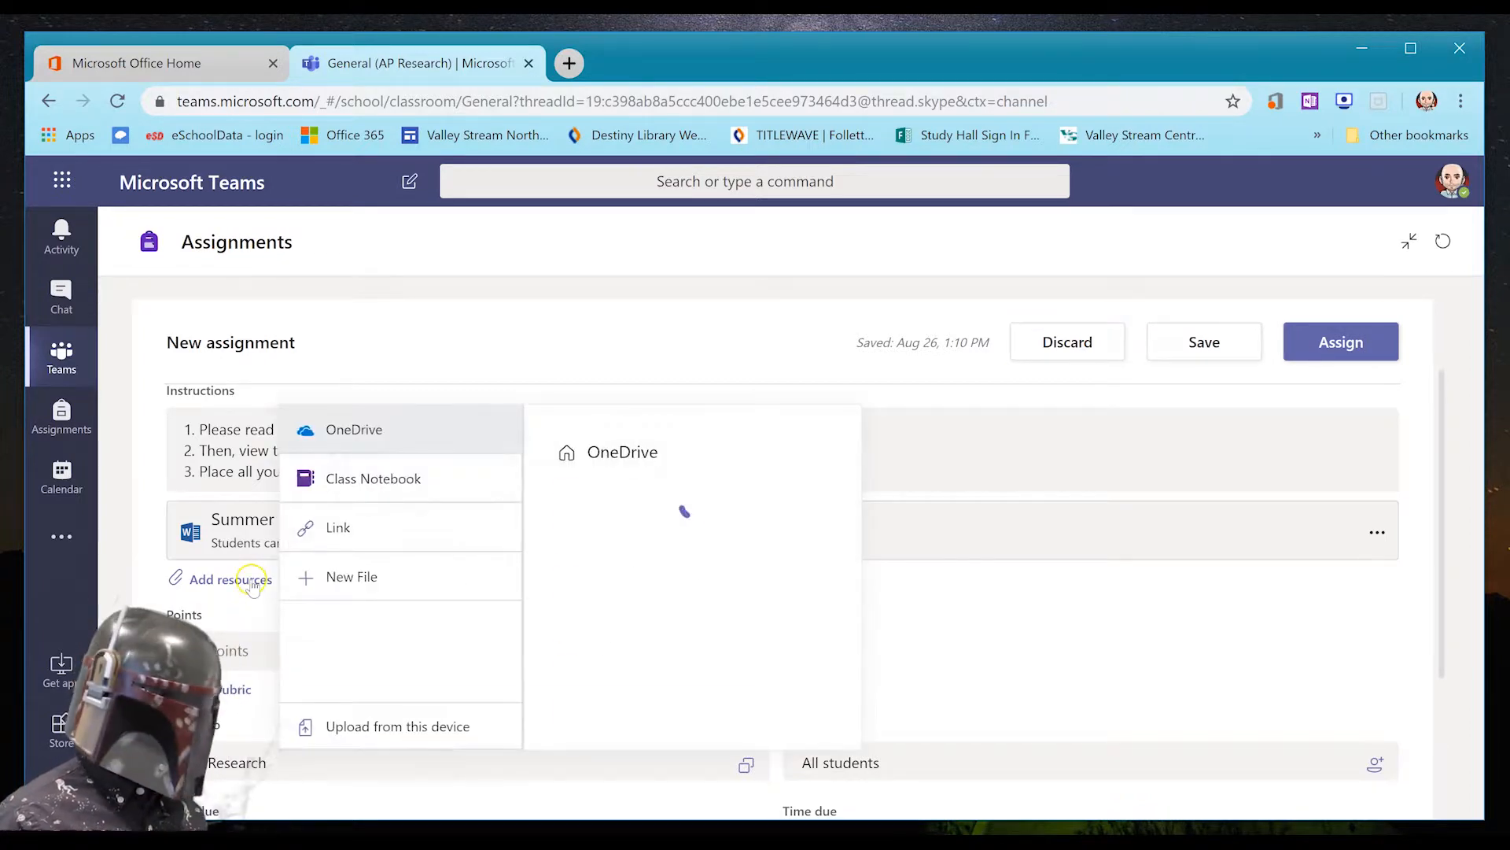
left_click(419, 535)
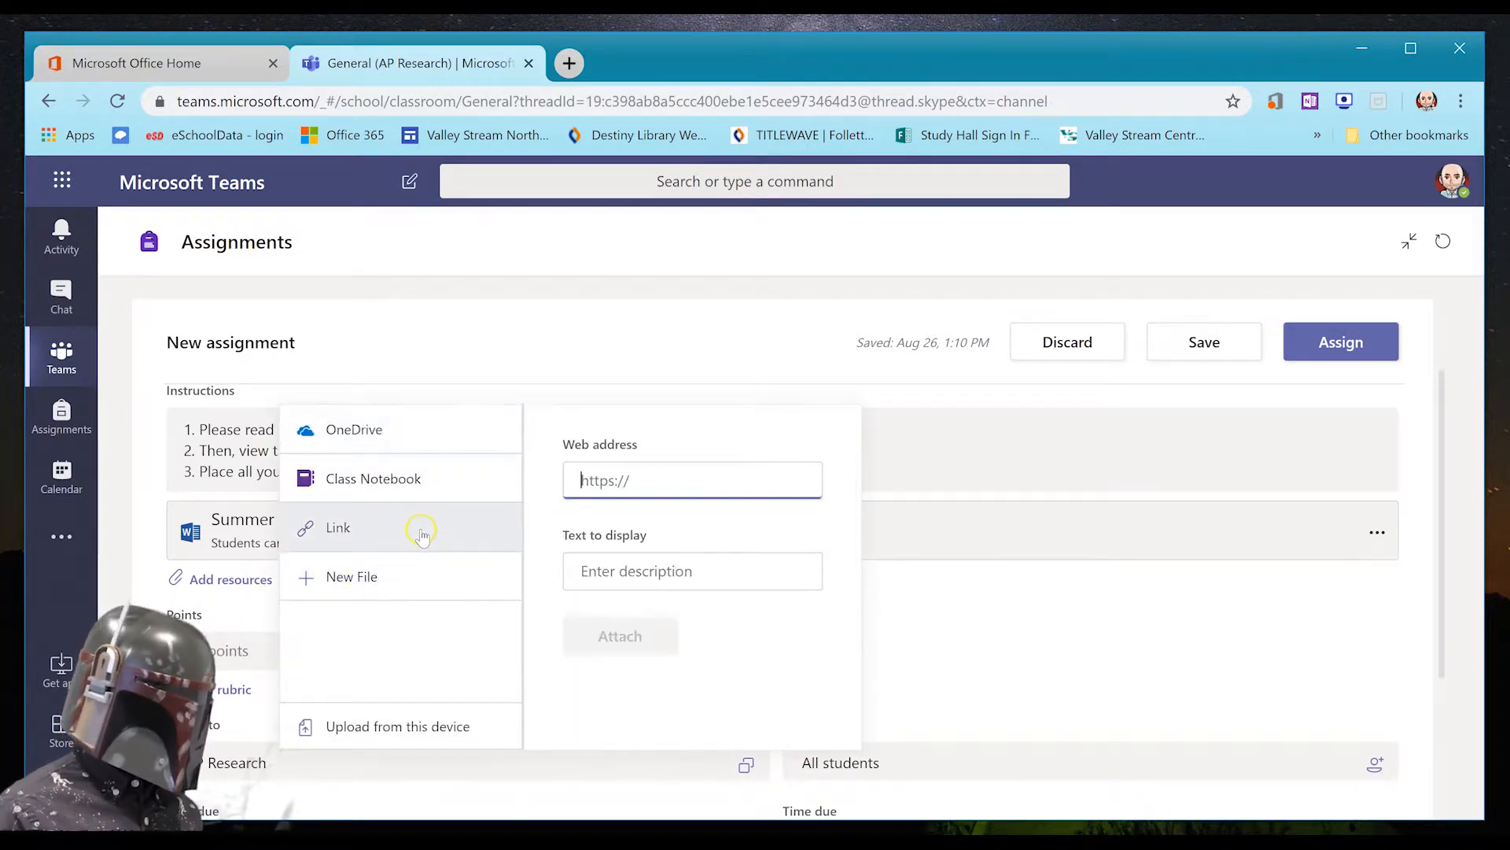
left_click(569, 62)
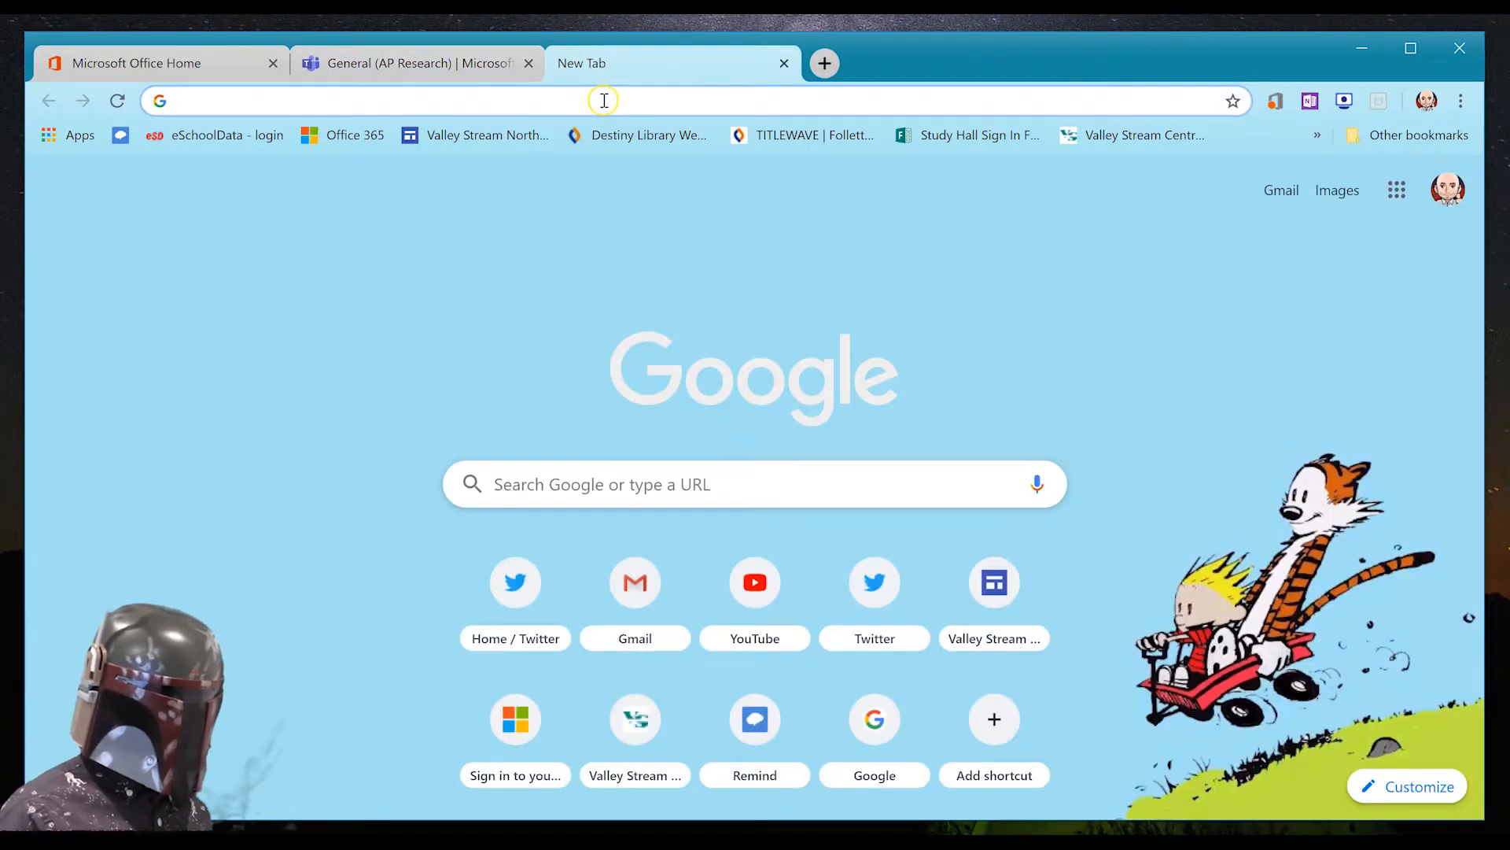
type("a")
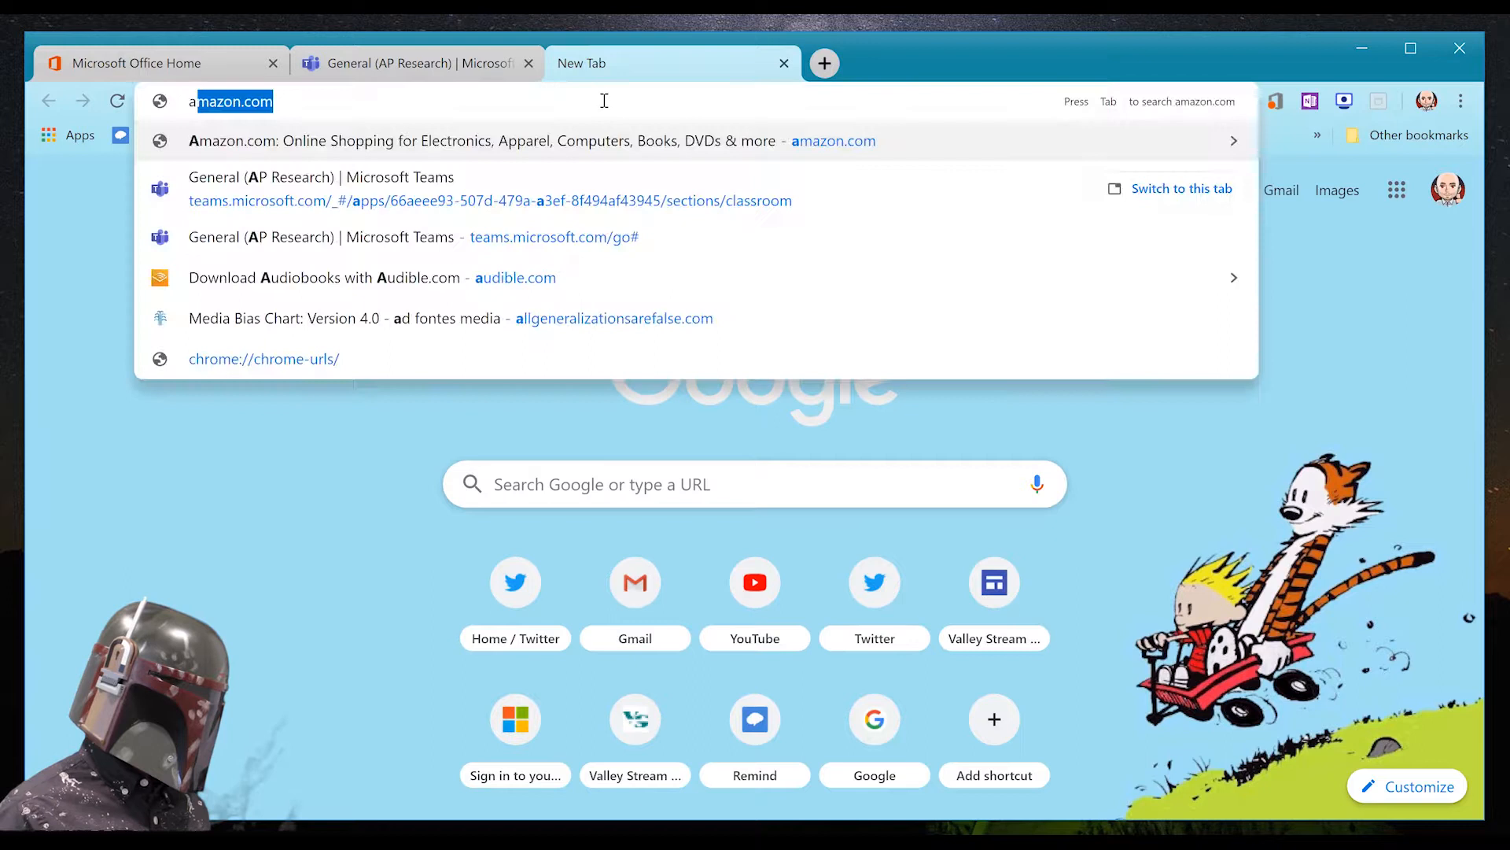
key("BackSpace")
key("BackSpace")
type("goodread")
key("BackSpace")
type("a")
key("Return")
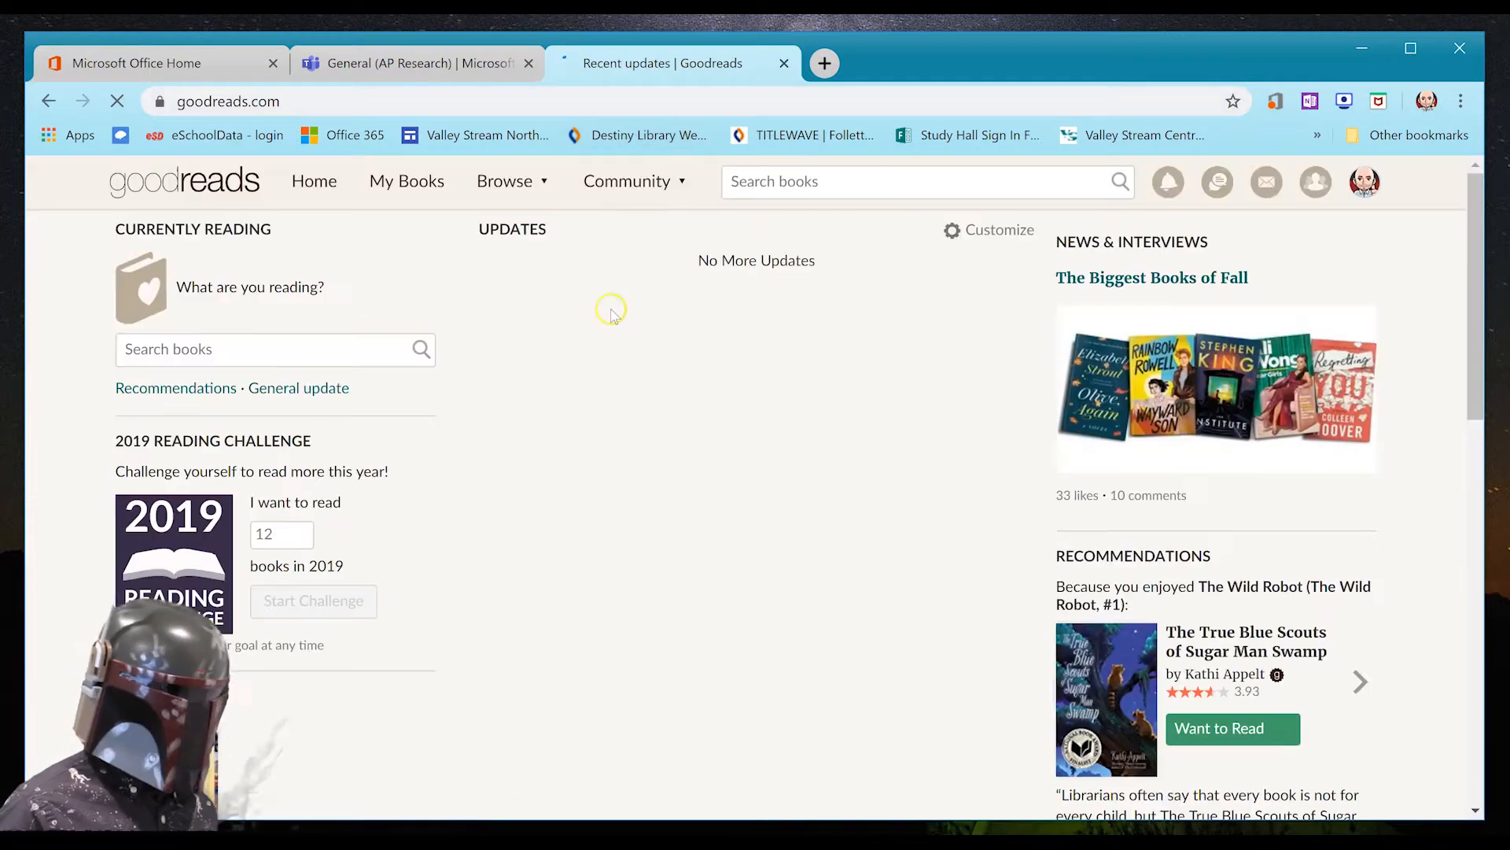
- Search Goodreads for "The Road" and copy the web address of Cormac McCarthy's book page
left_click(862, 189)
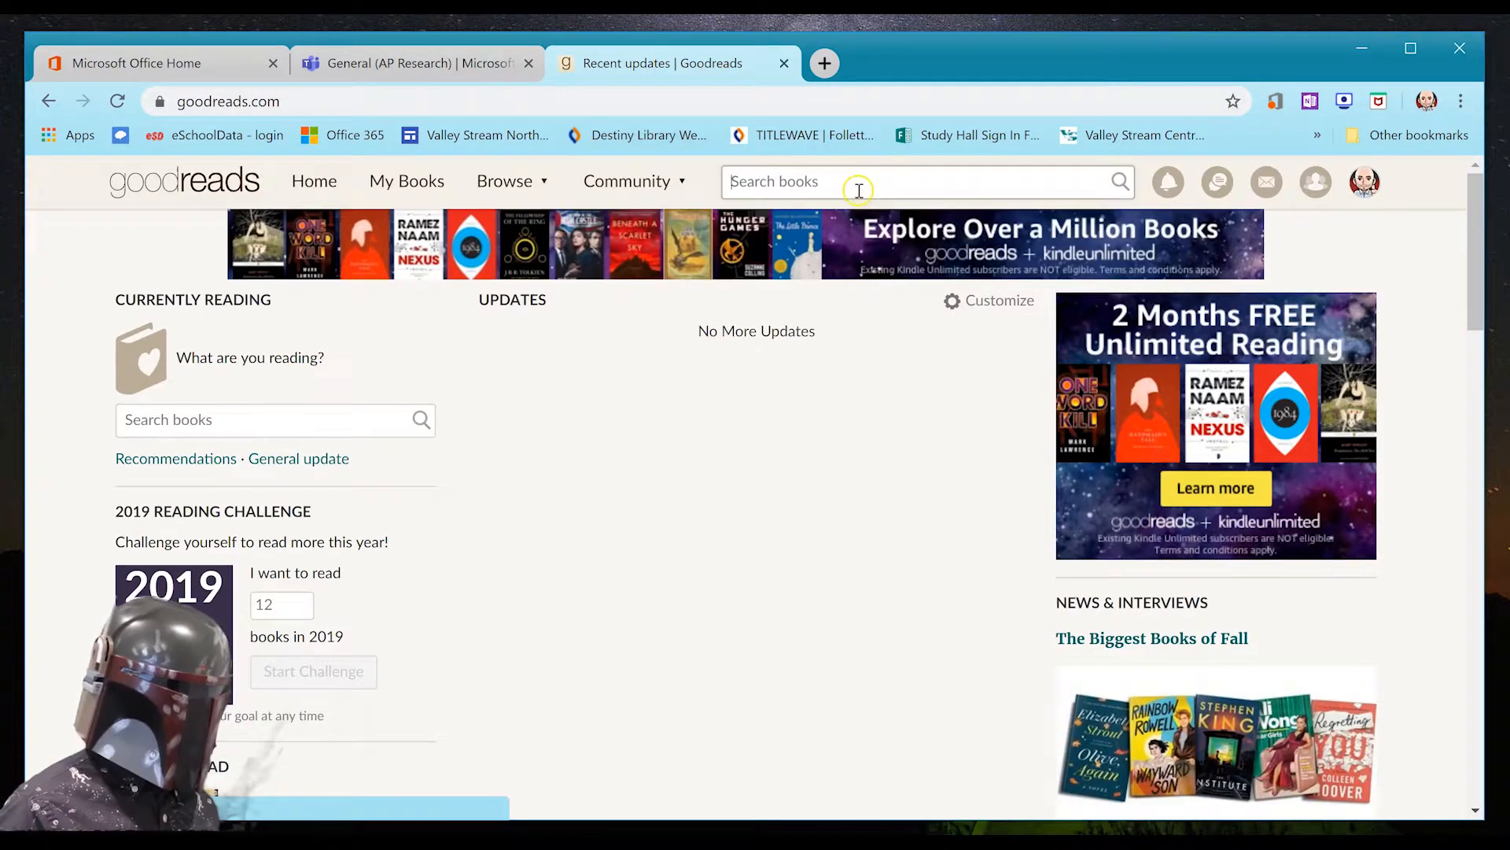
type("The Road")
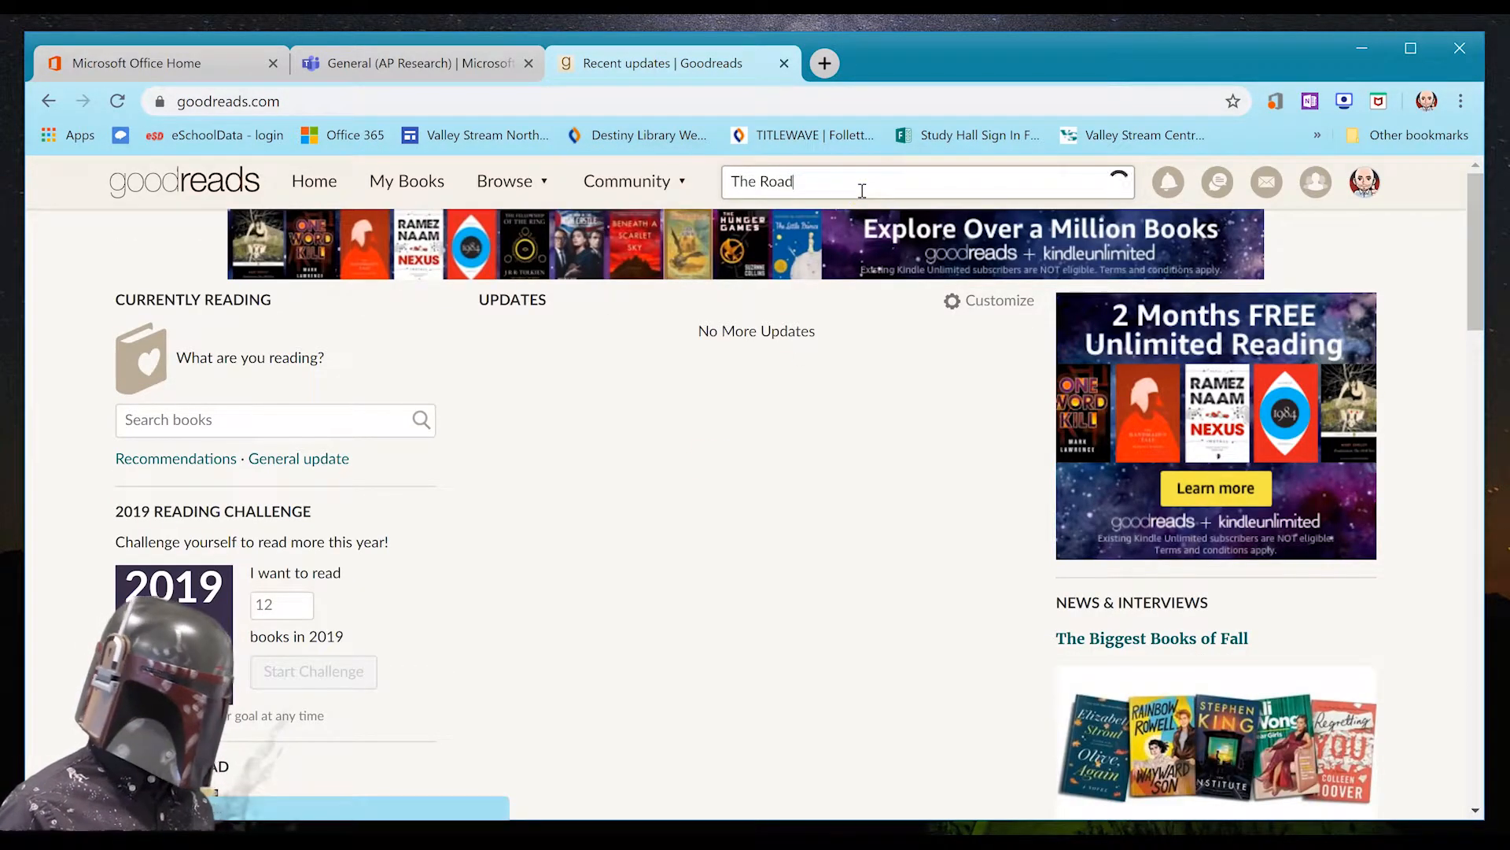
key("Return")
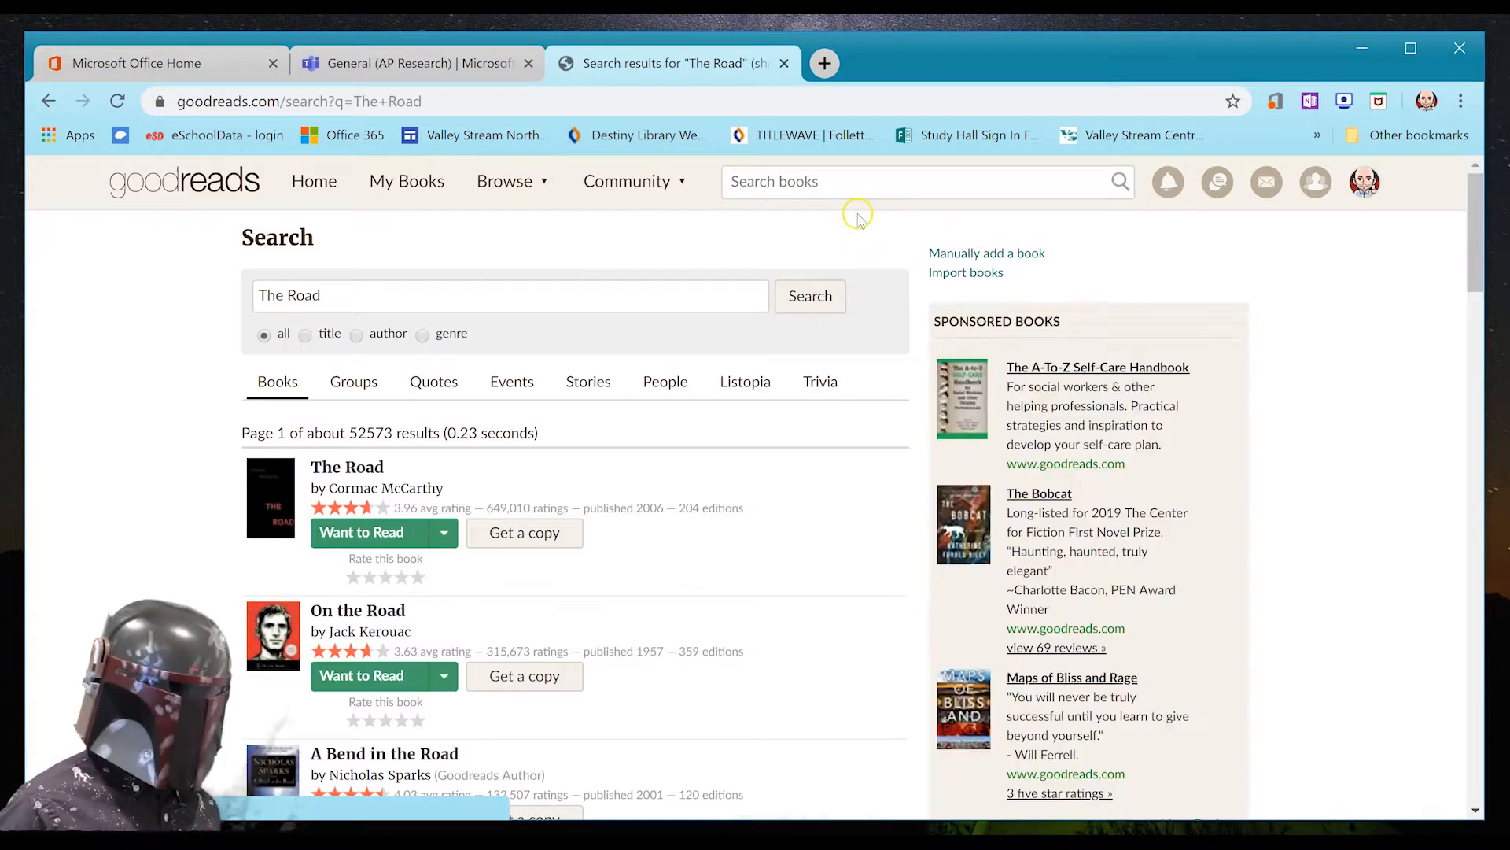
left_click(363, 541)
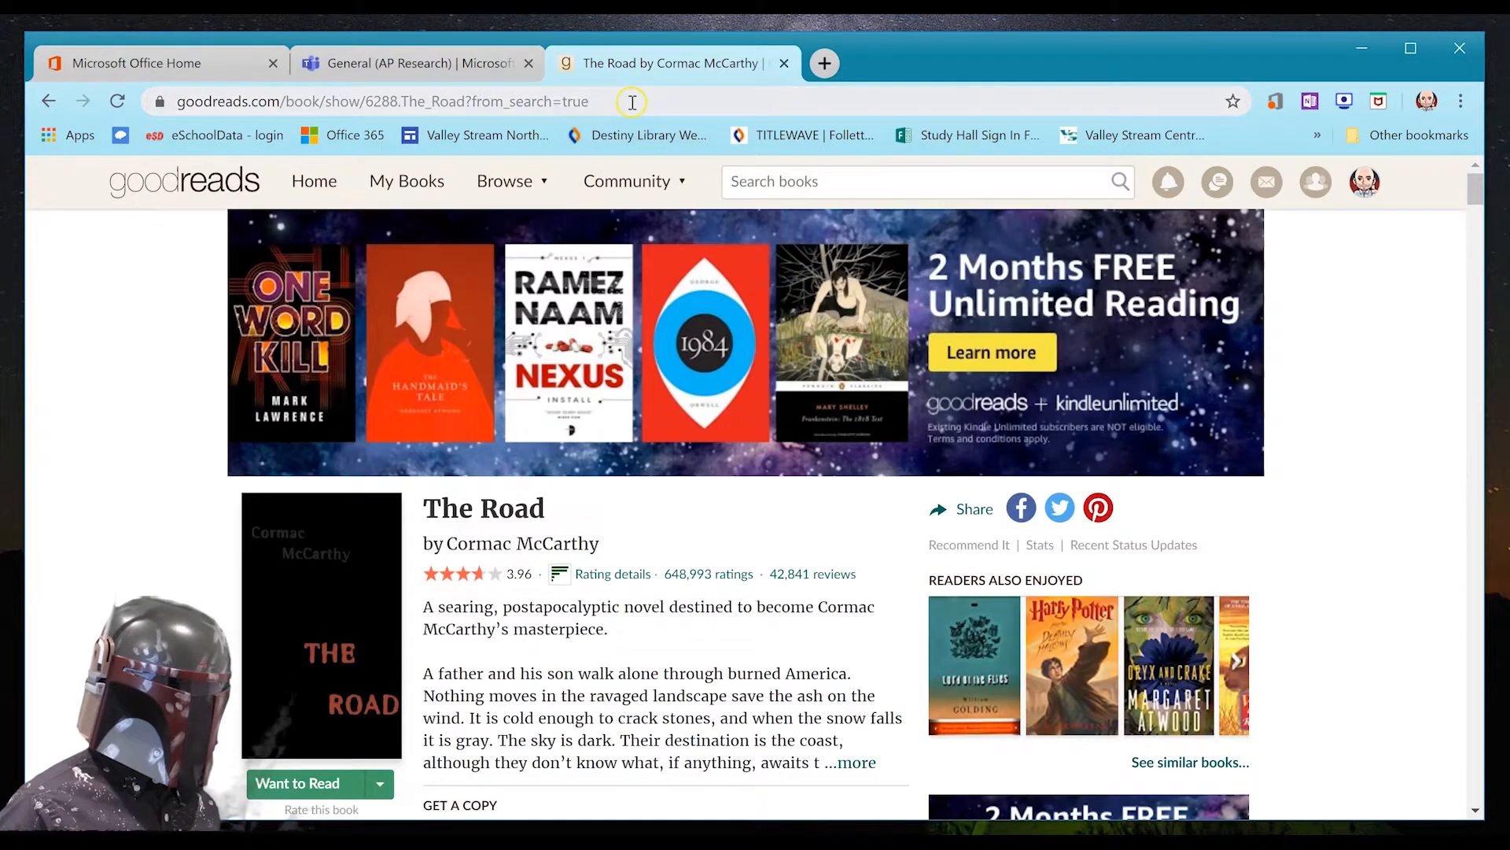
left_click(632, 103)
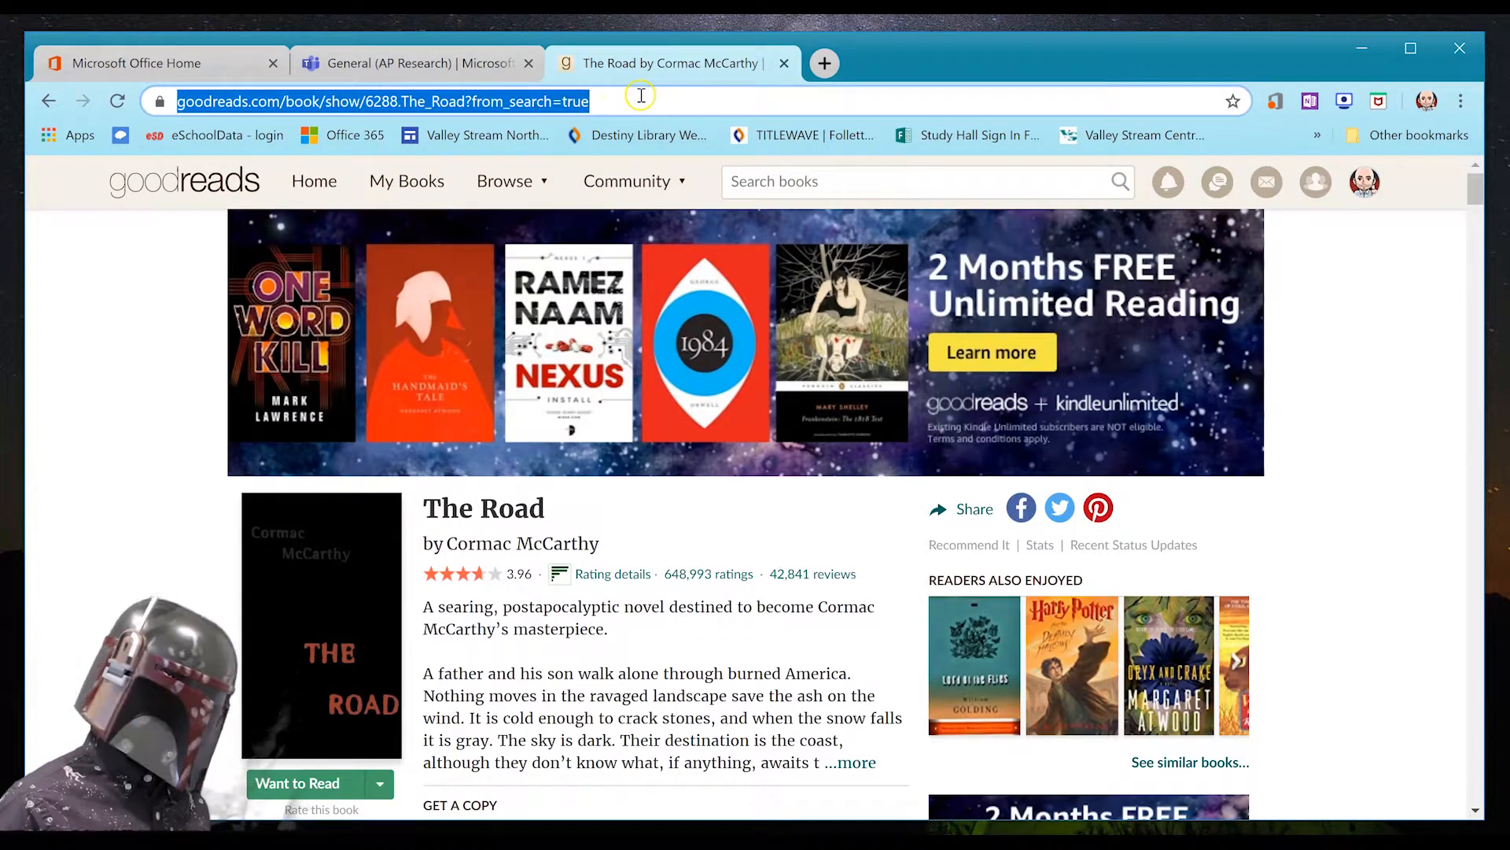
- Switch back to Microsoft Teams and attach the copied Goodreads address as a link displayed as "The Road Description (Good Reads)"
left_click(445, 62)
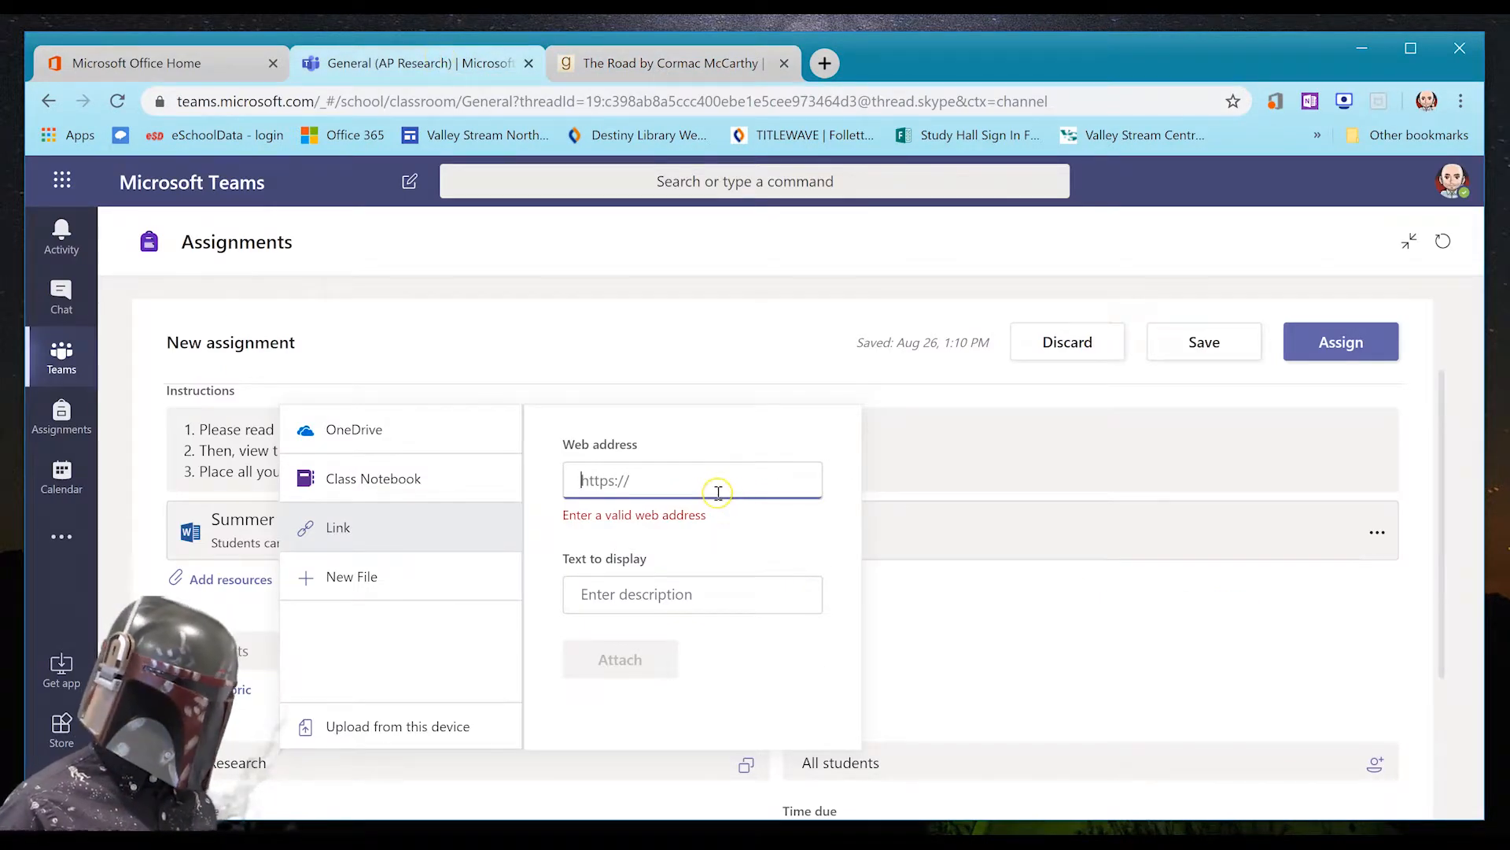
key("ctrl+v")
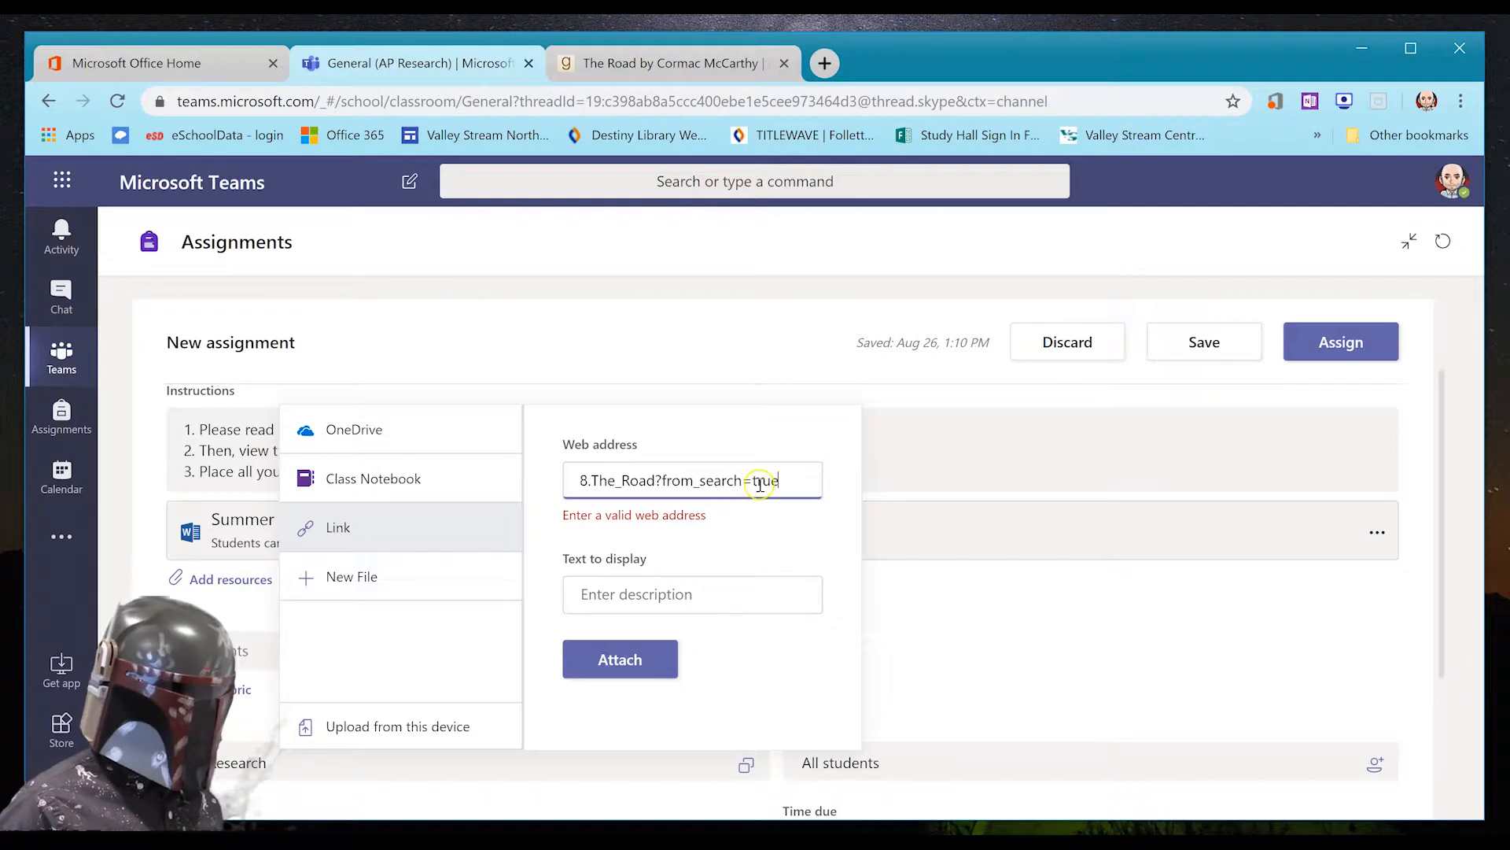
left_click(749, 582)
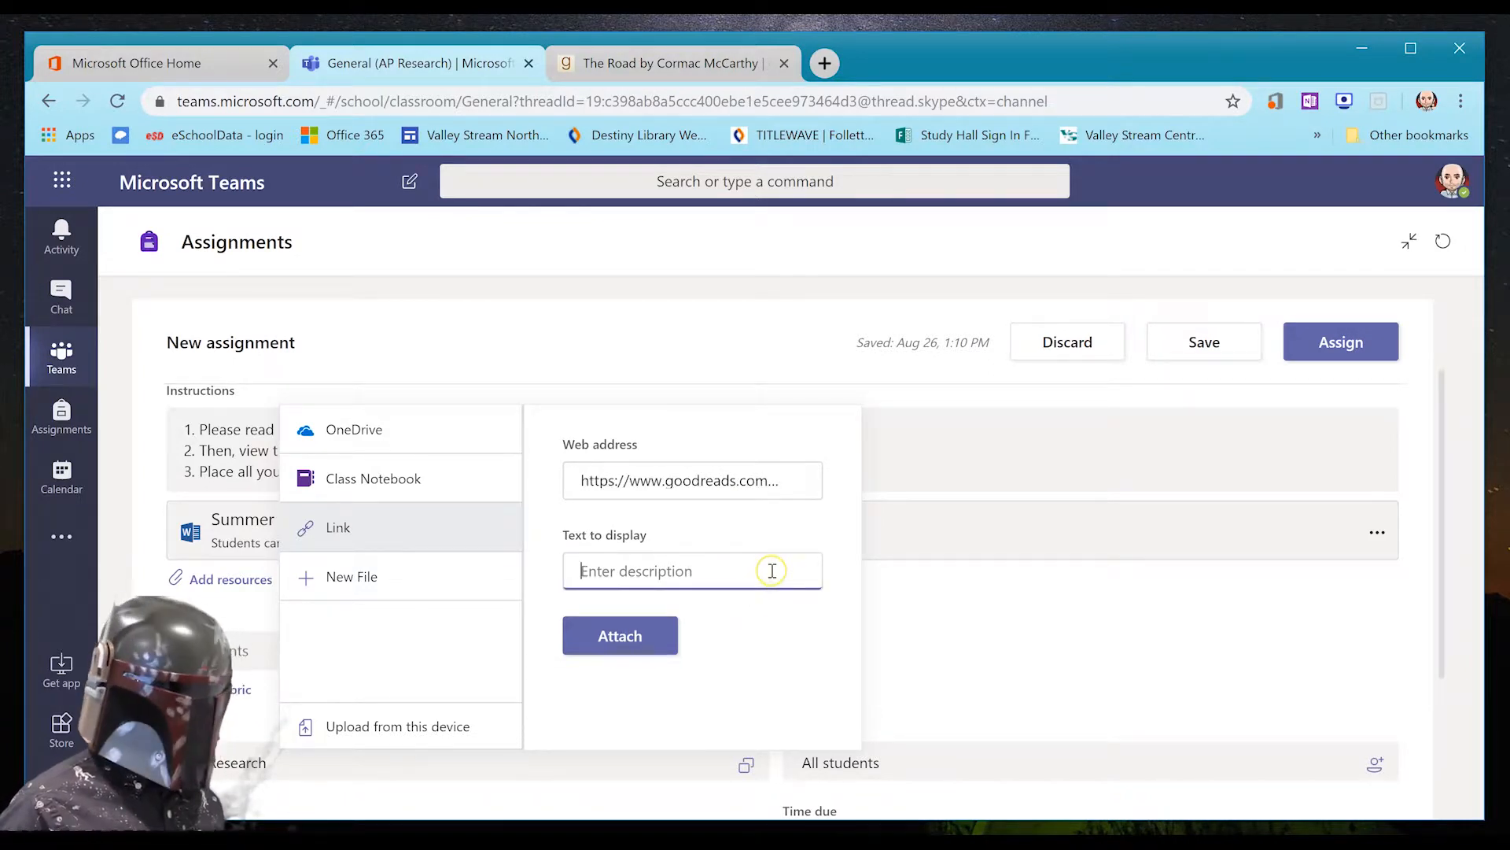
type("The Ro")
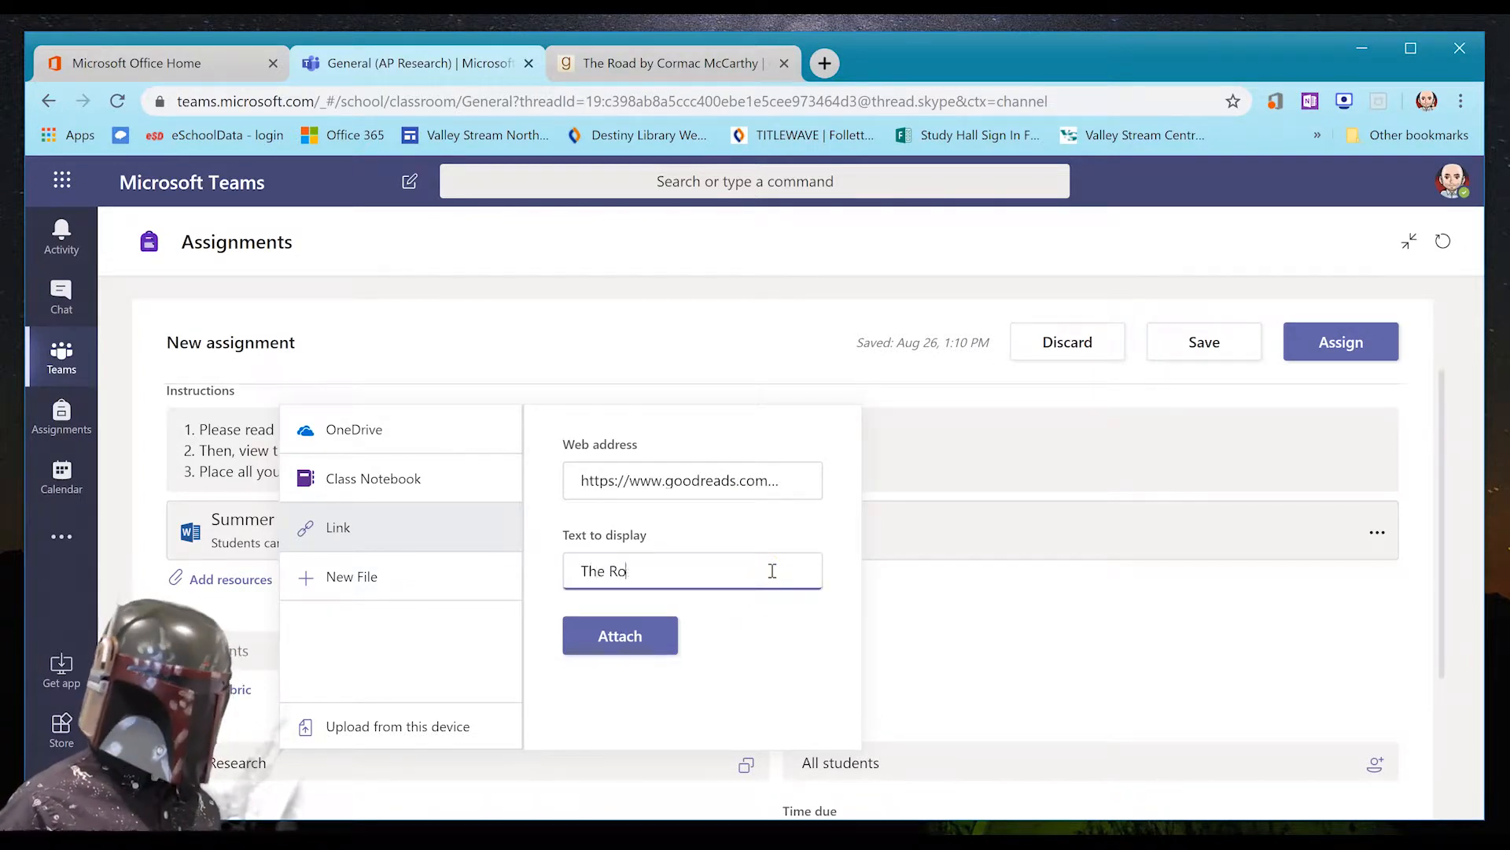
type("ad Des")
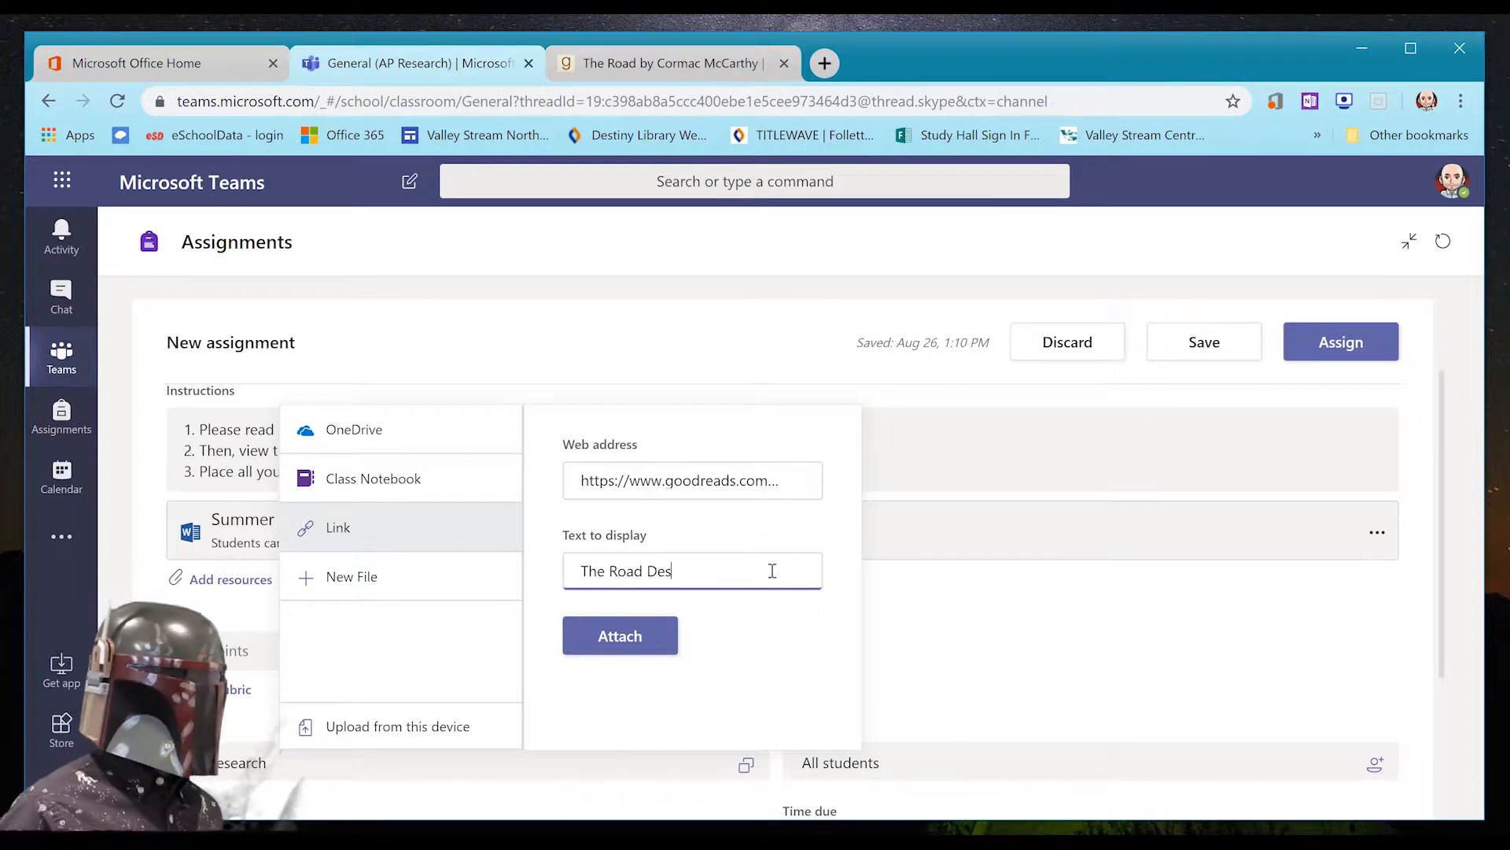
type("cription (Goo")
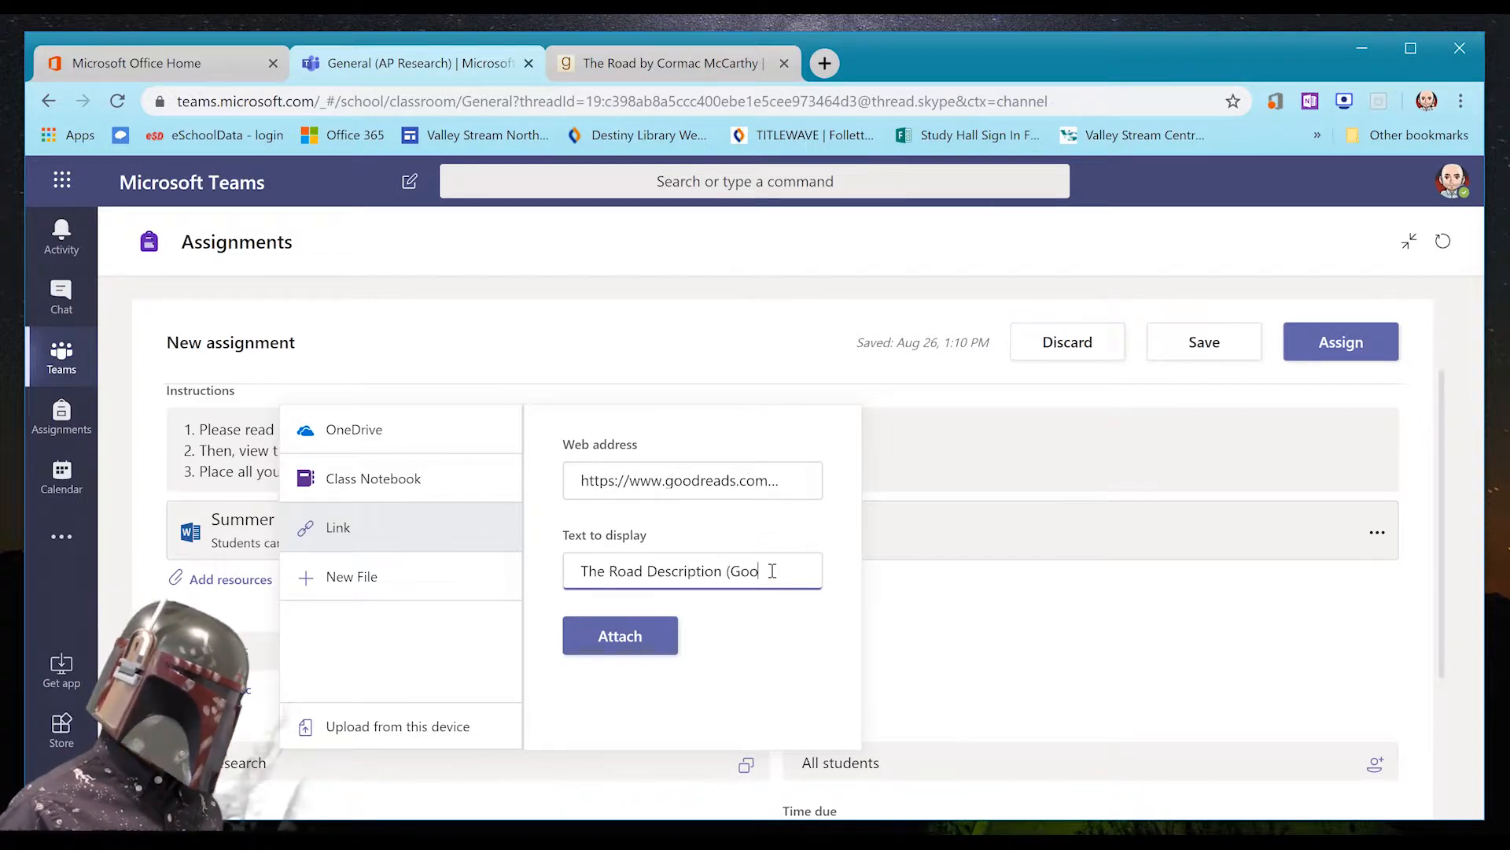
type("d Reads)")
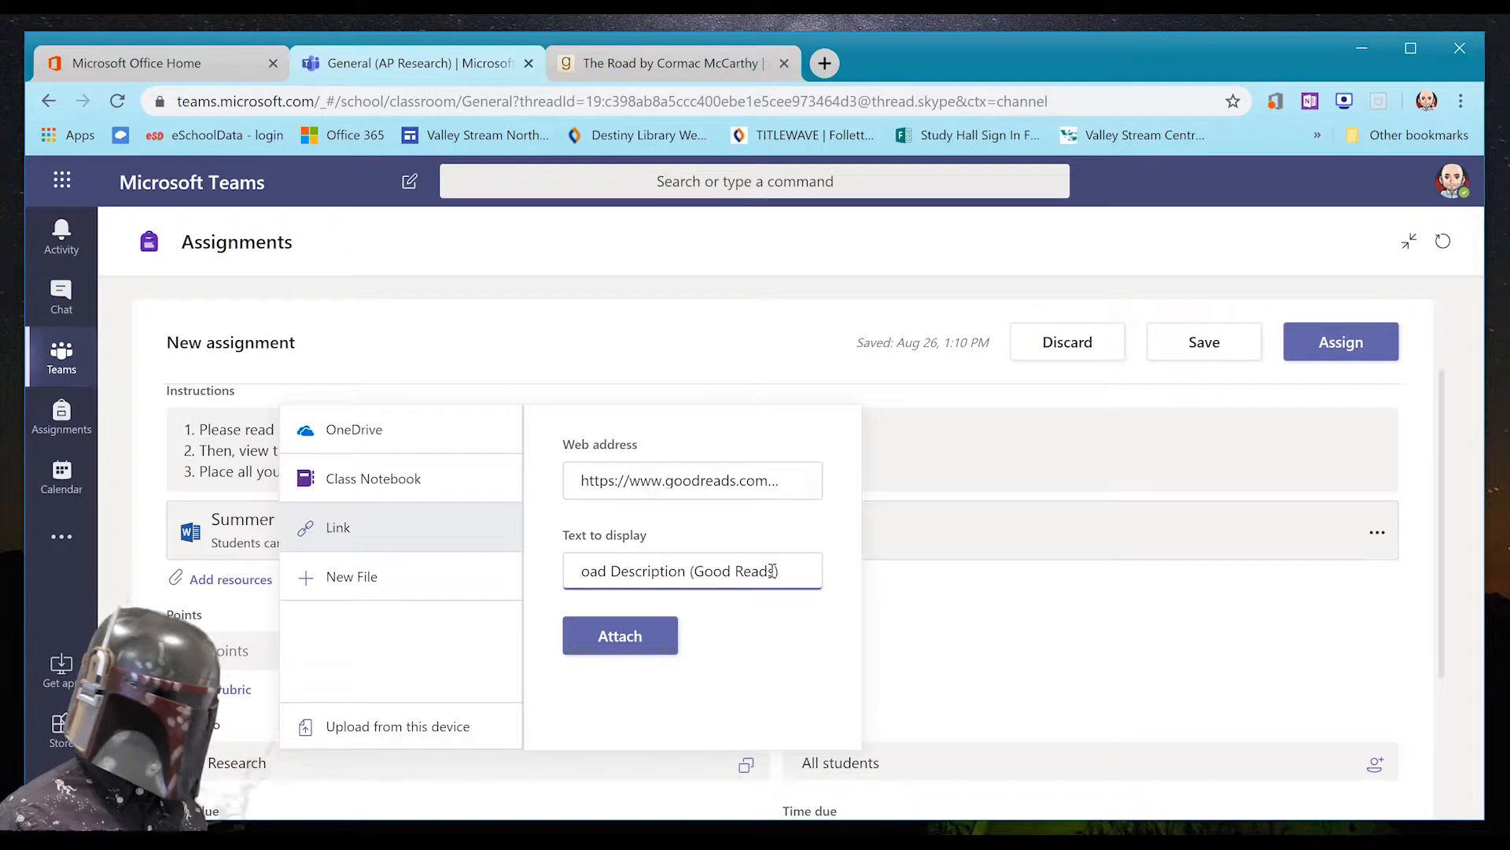
left_click(666, 650)
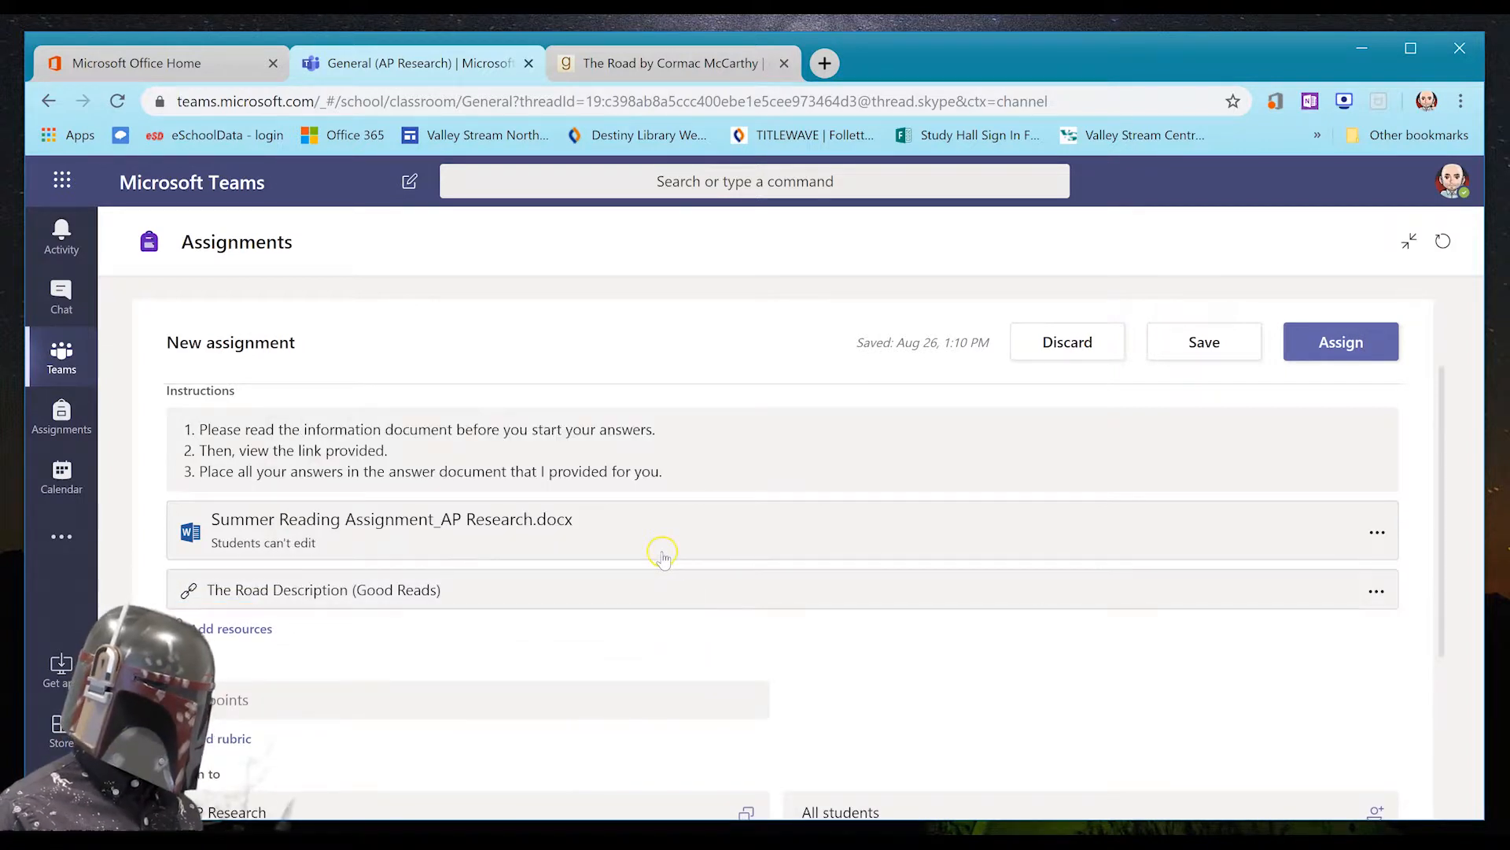
- Open the attached Goodreads link to test it and close both book page tabs to return to the assignment
left_click(436, 591)
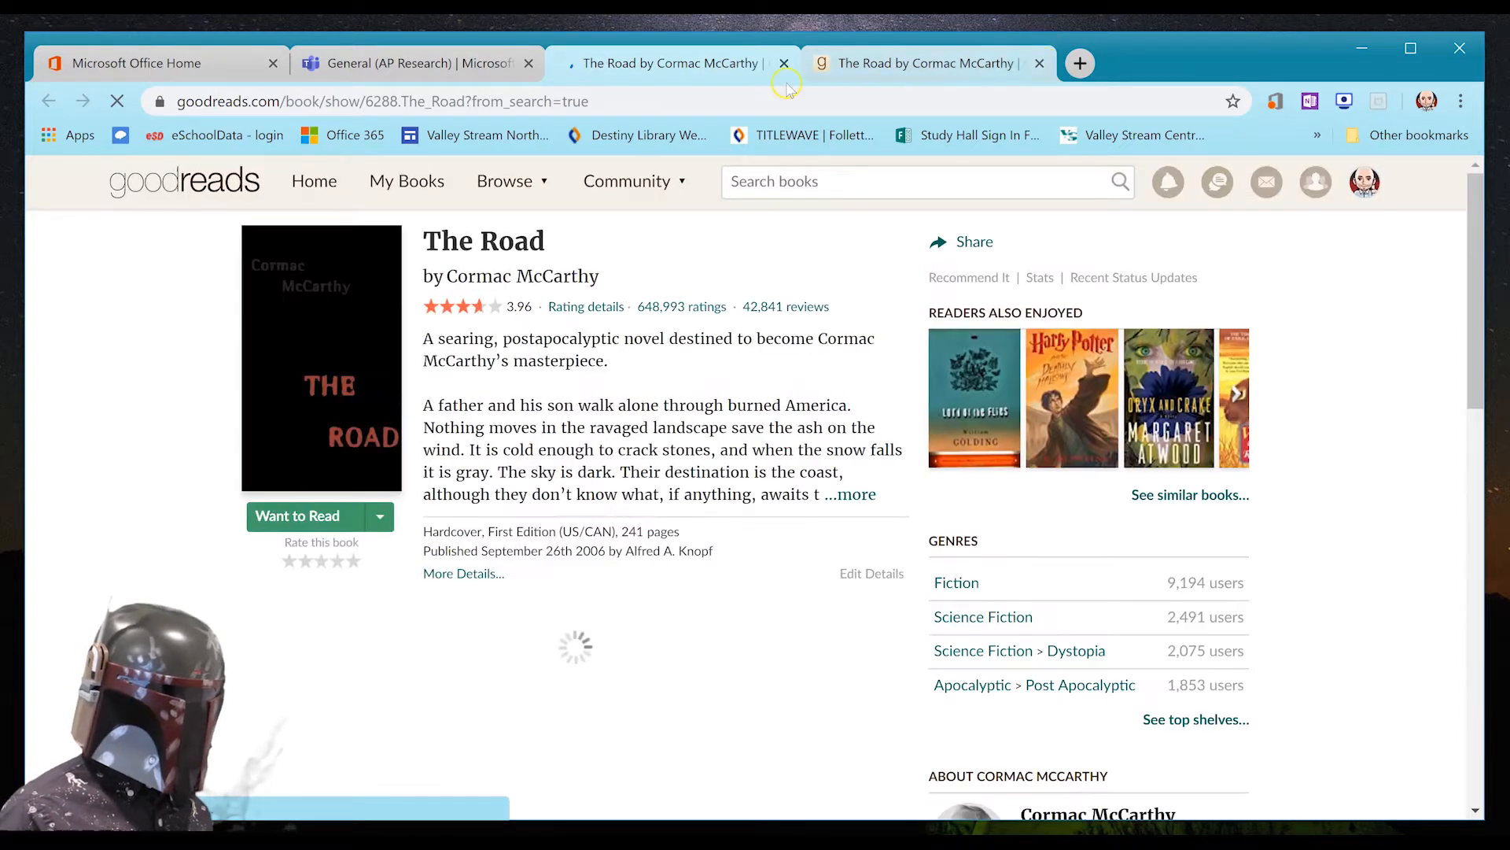
left_click(1040, 63)
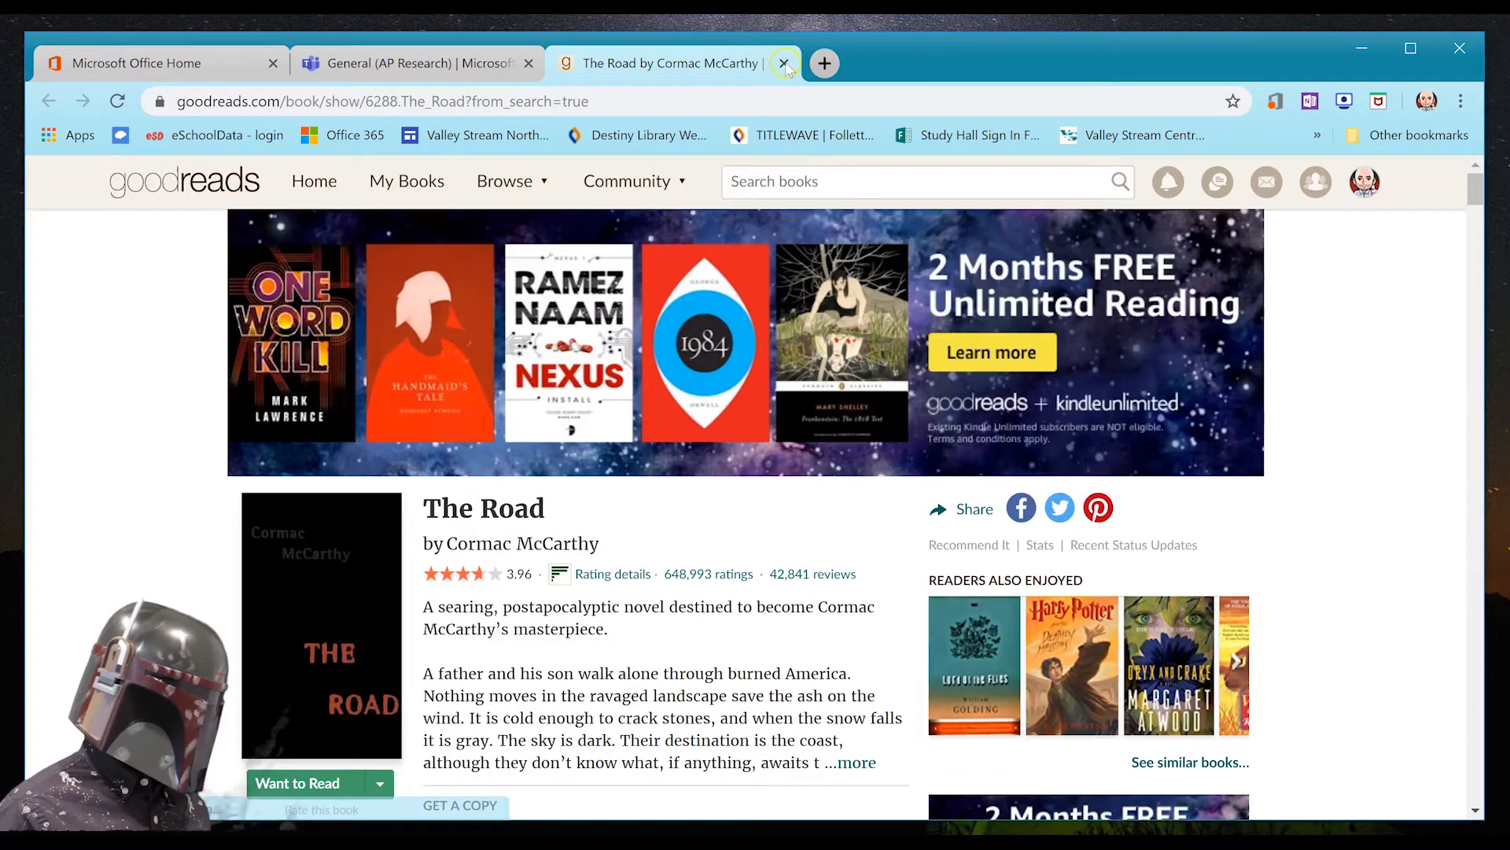
left_click(784, 63)
scroll(529, 499, "down", 2)
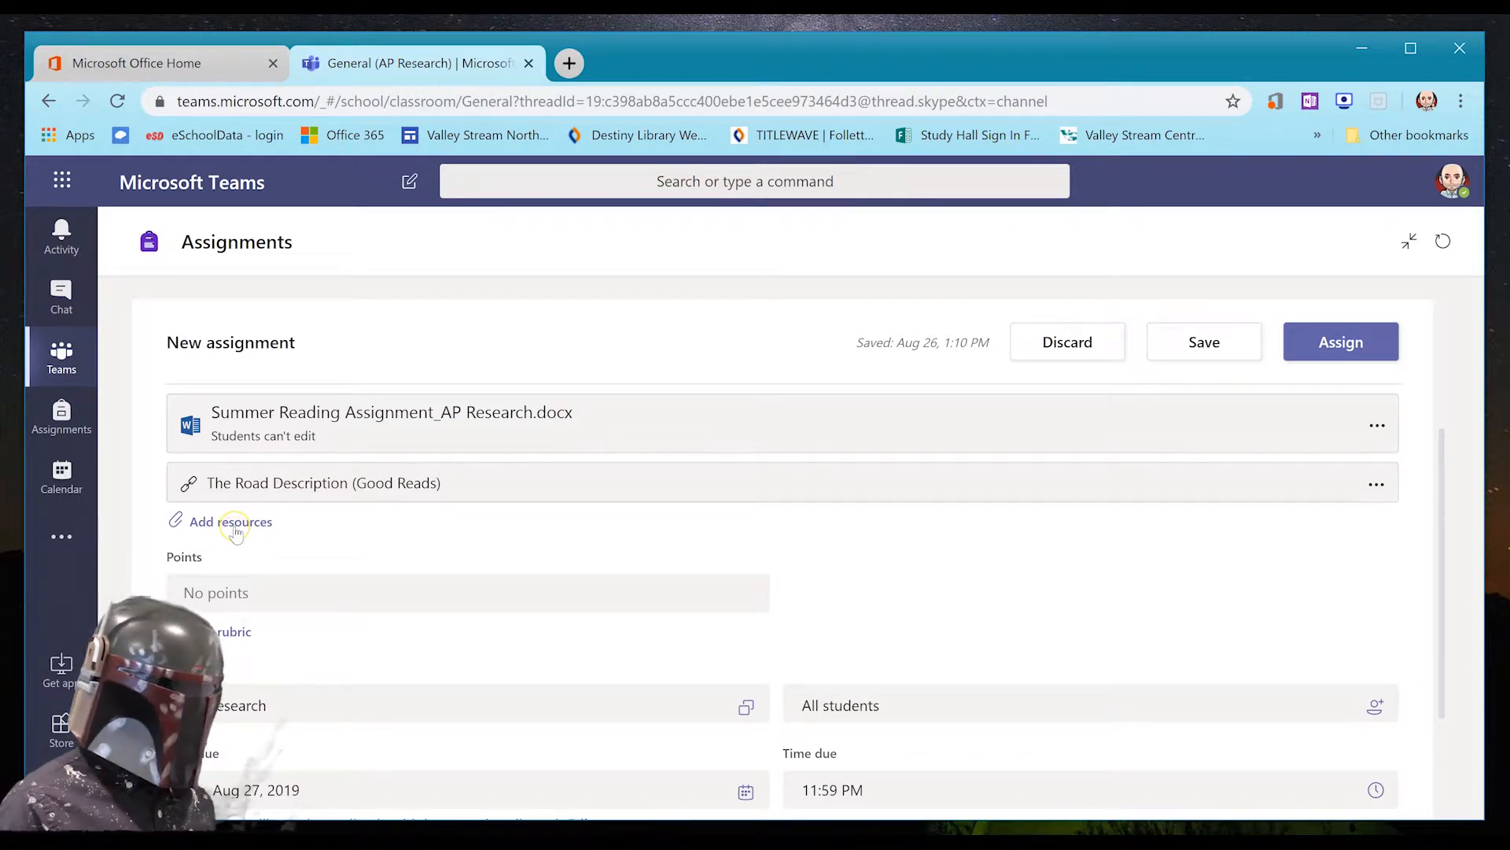
- Start adding a new blank Word document as another resource of the assignment
left_click(235, 524)
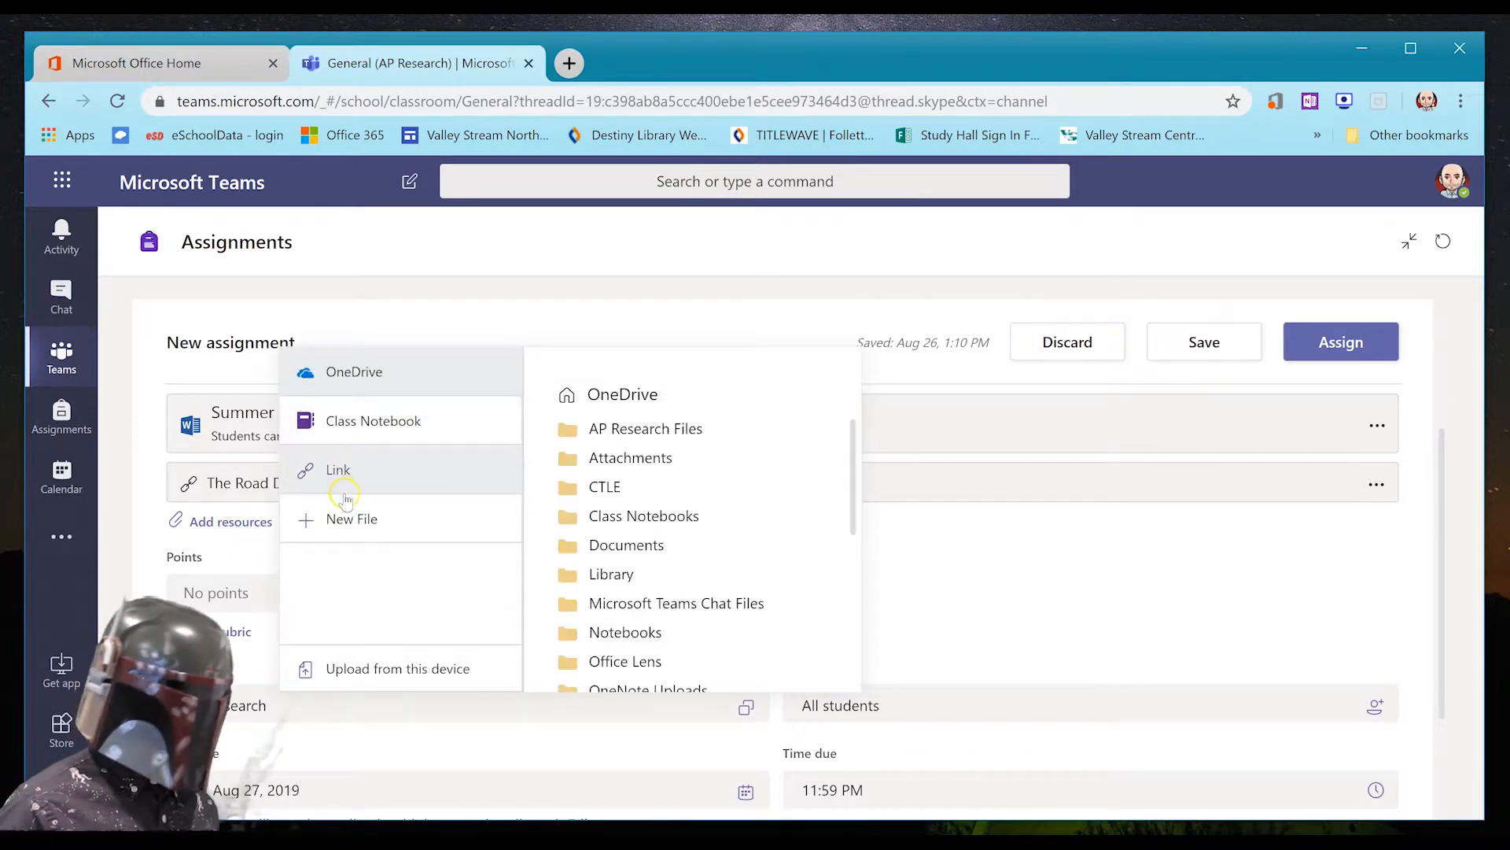
left_click(352, 519)
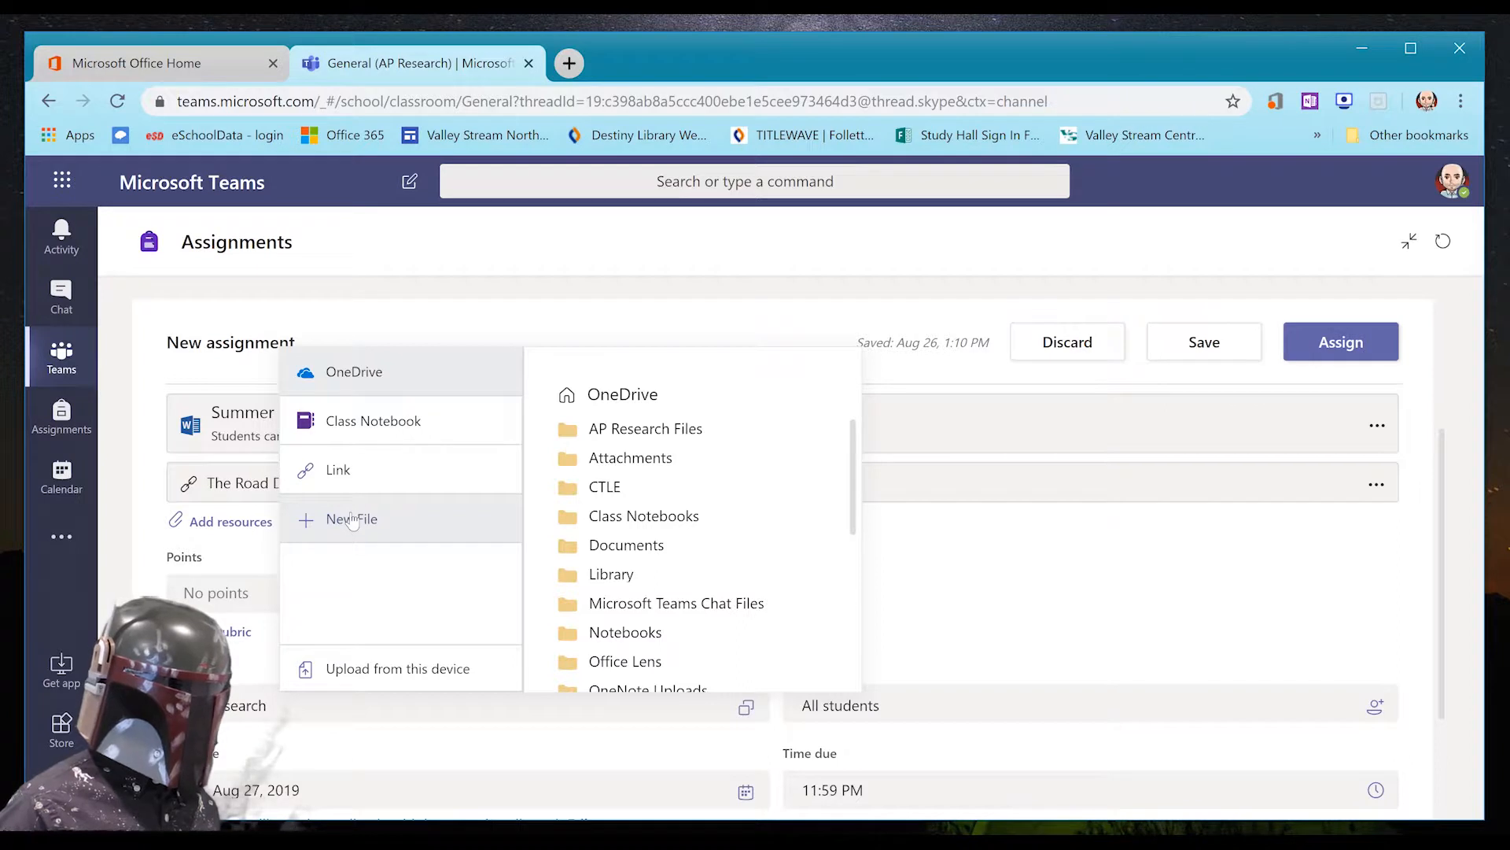
left_click(416, 670)
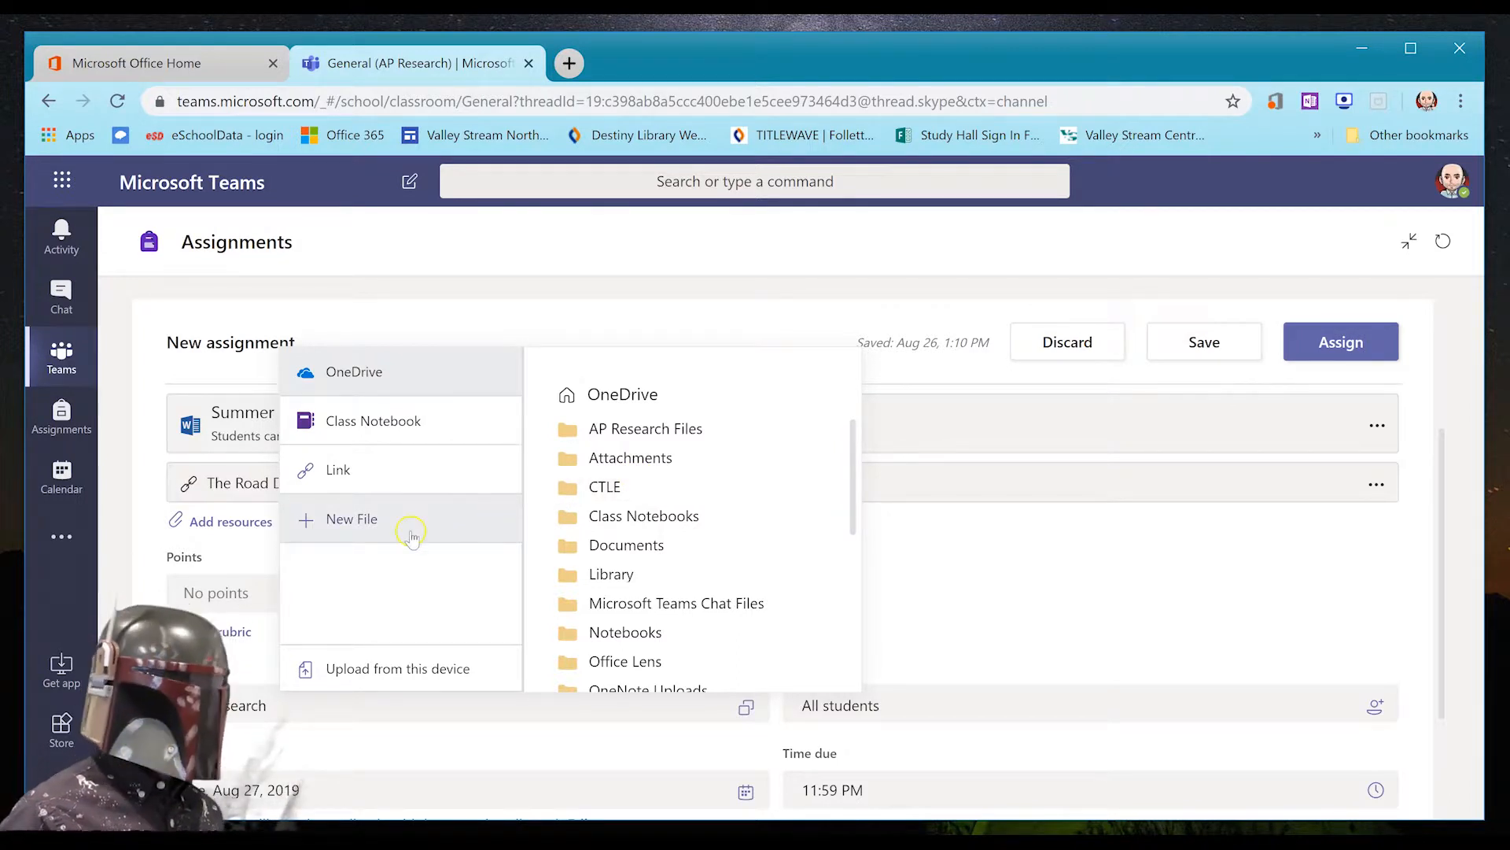
left_click(377, 521)
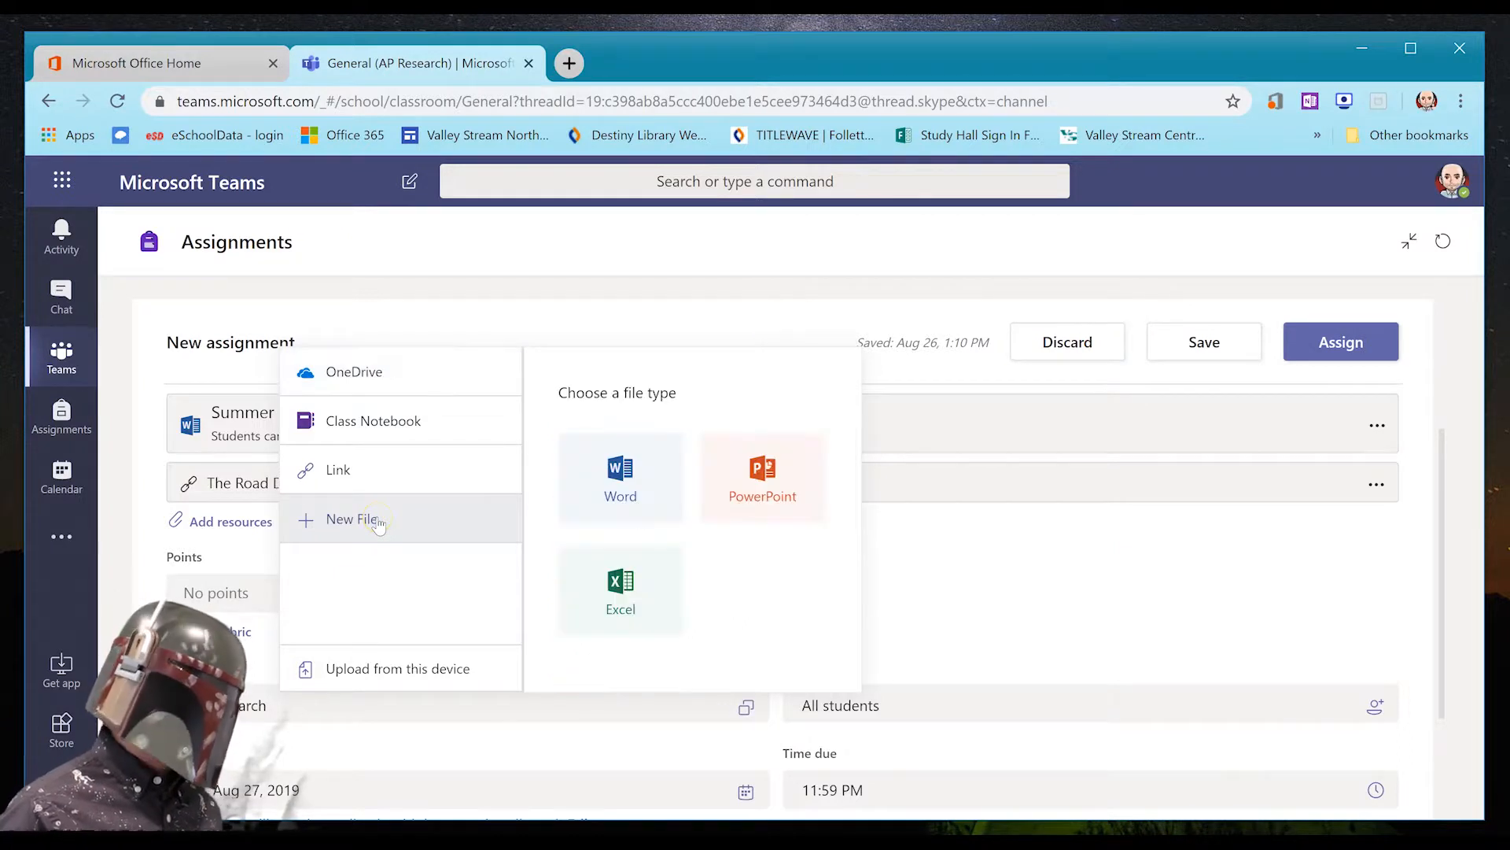
left_click(603, 485)
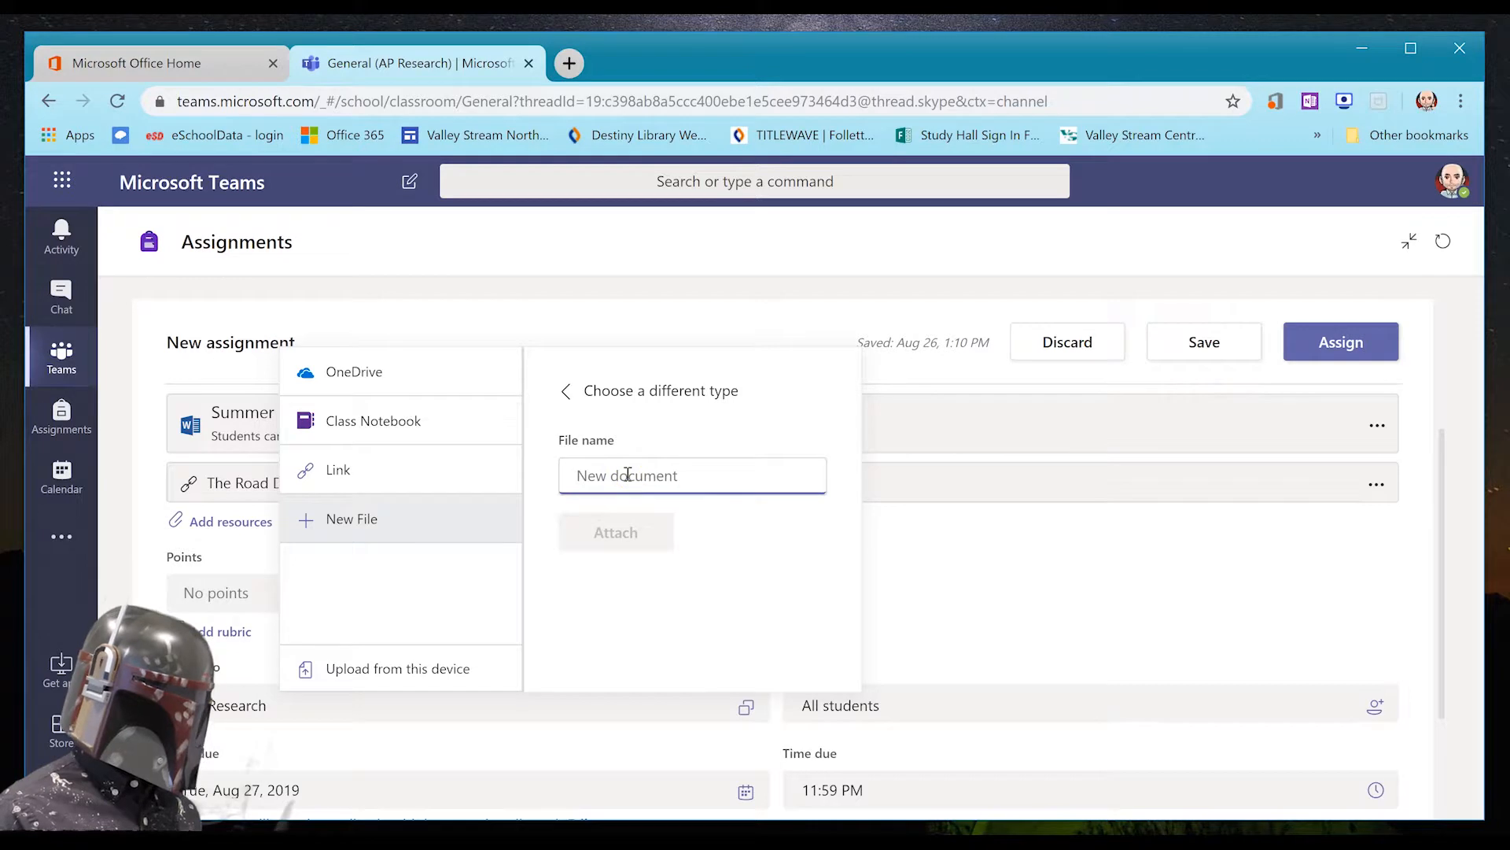
- Name the new Word document "Summer Assignment Answers" and attach it to the assignment
type("Summer")
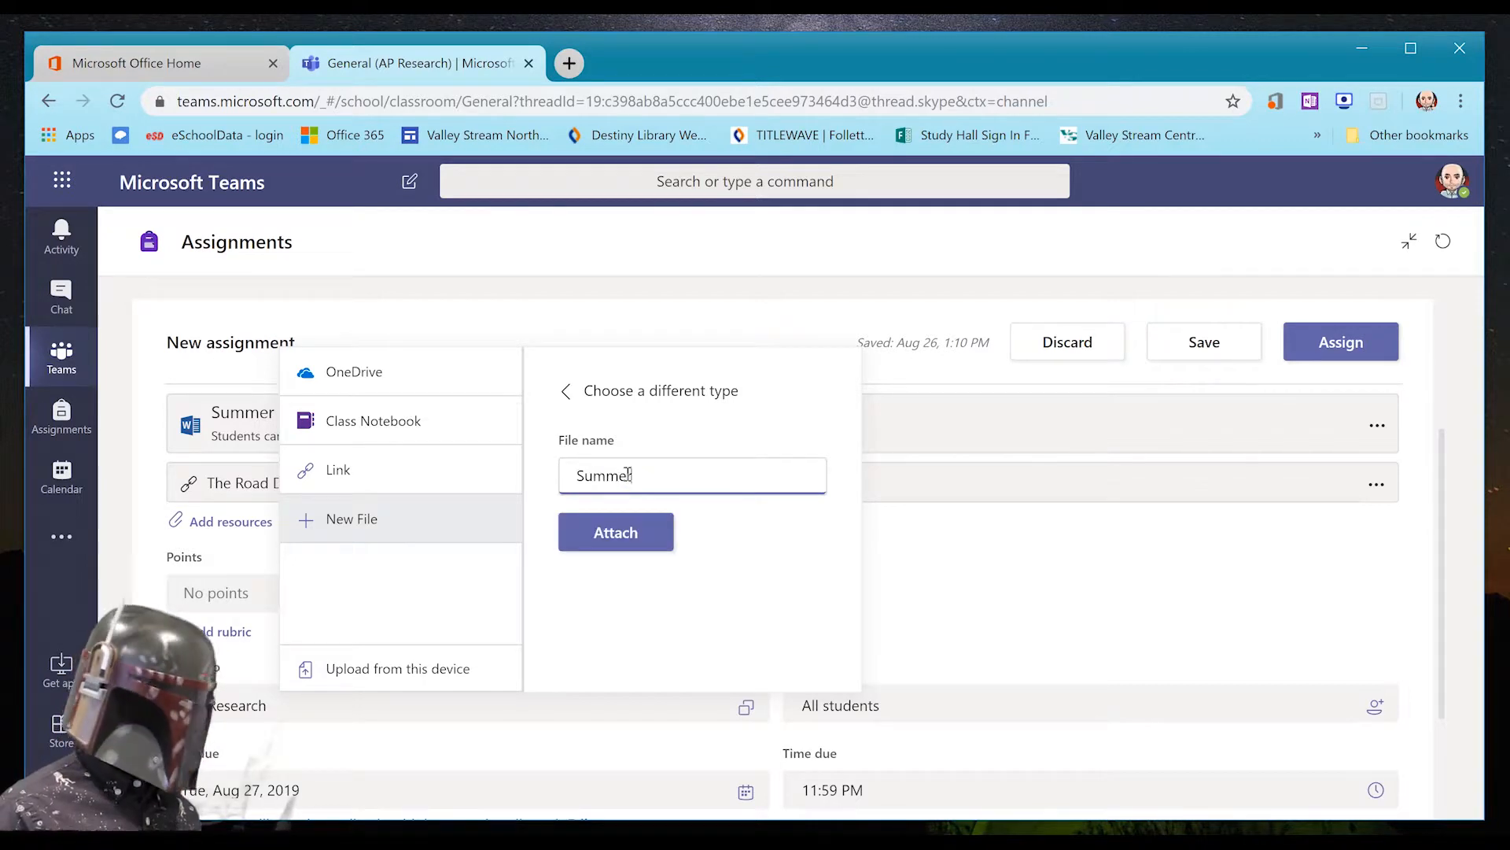
type(" Reading")
key("BackSpace")
key("BackSpace")
key("BackSpace")
key("BackSpace")
key("BackSpace")
key("BackSpace")
key("BackSpace")
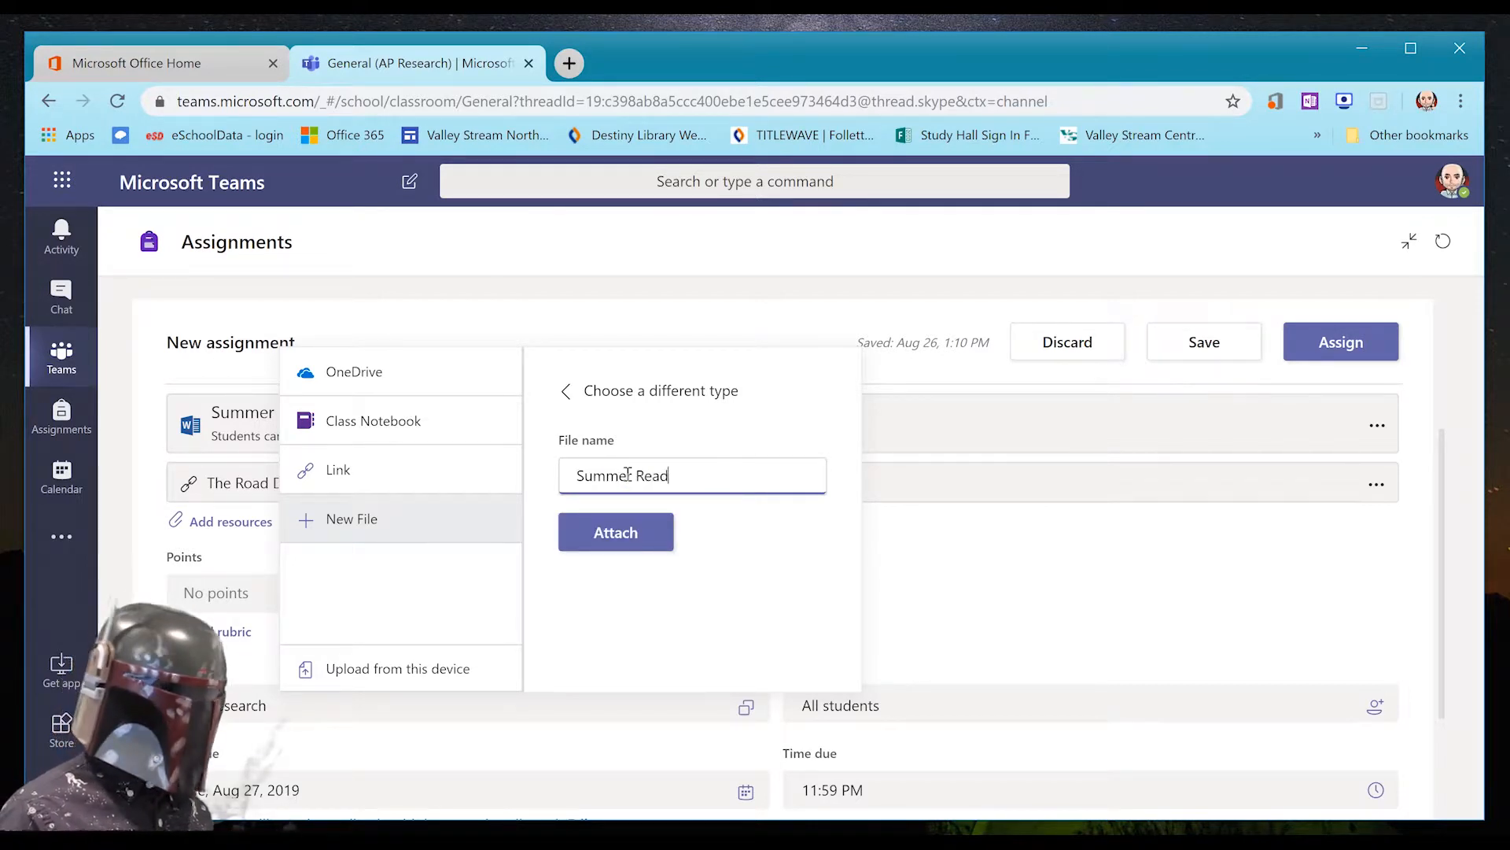
type("Assignment Answers")
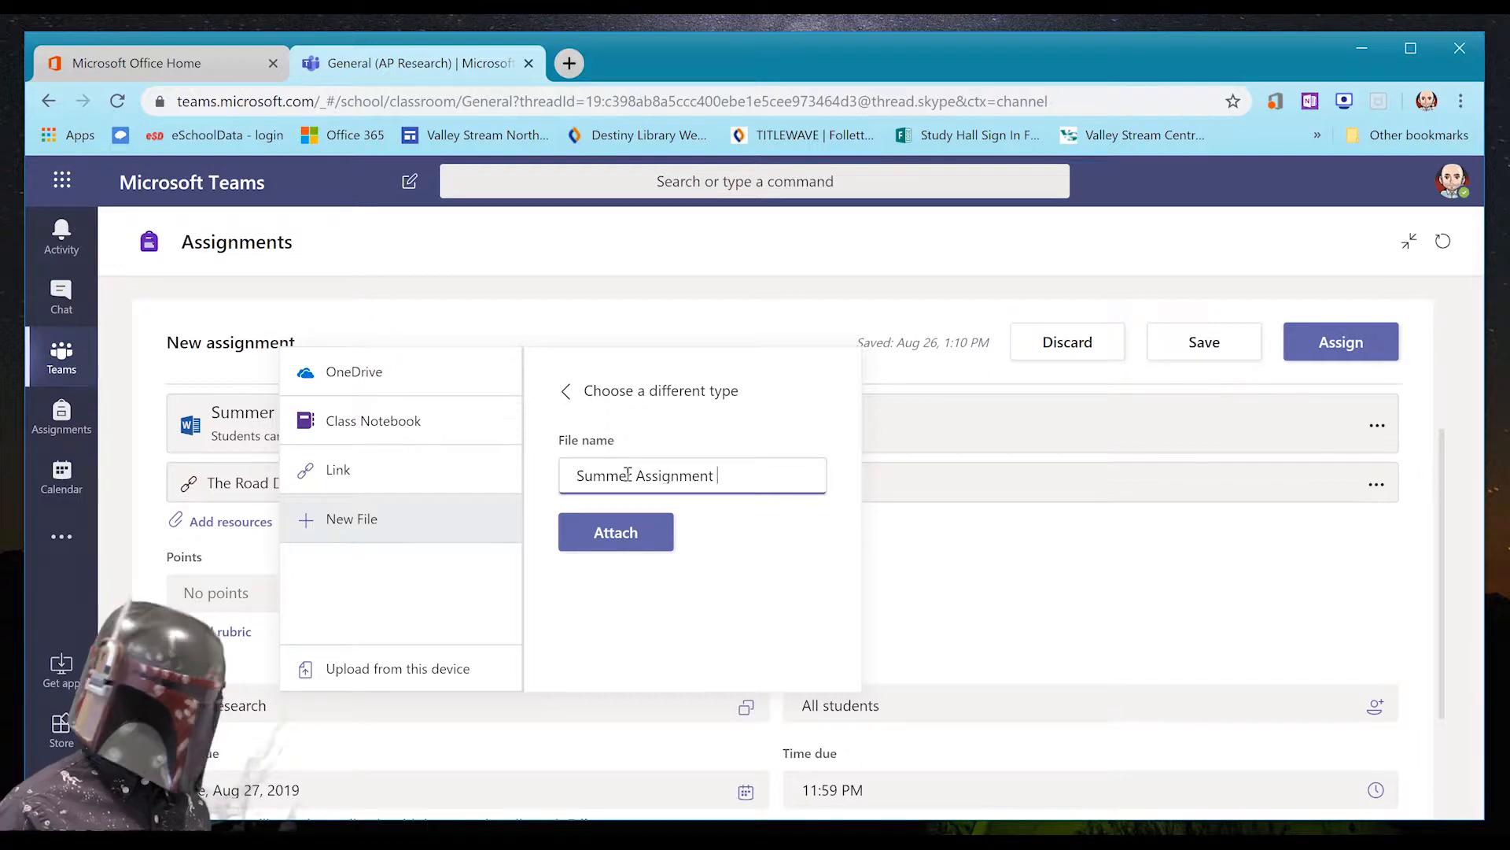
left_click(623, 527)
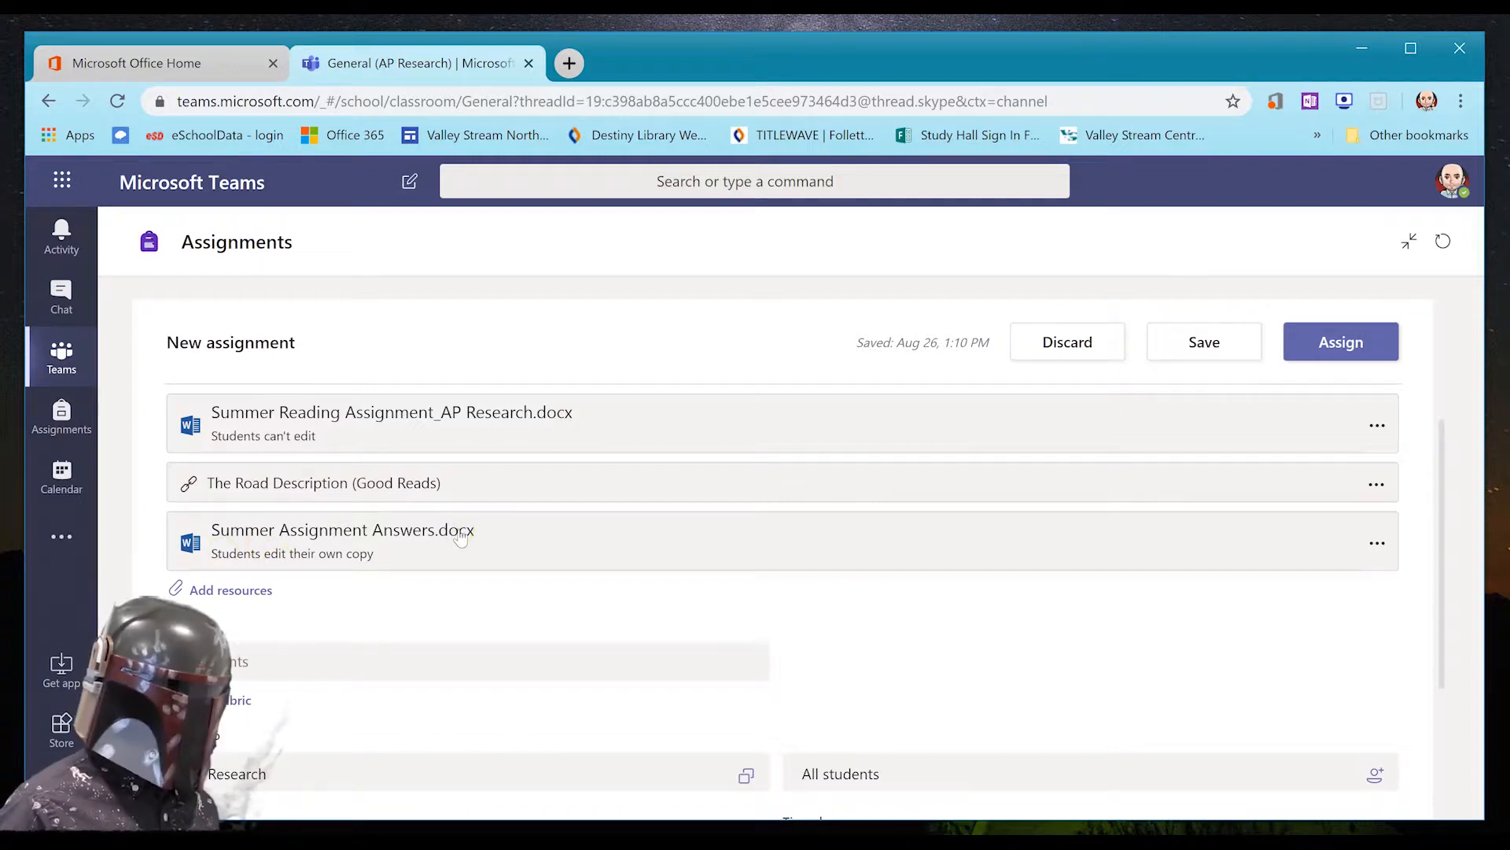
- Open the attached Summer Assignment Answers document and insert a table with five columns and two rows
left_click(557, 545)
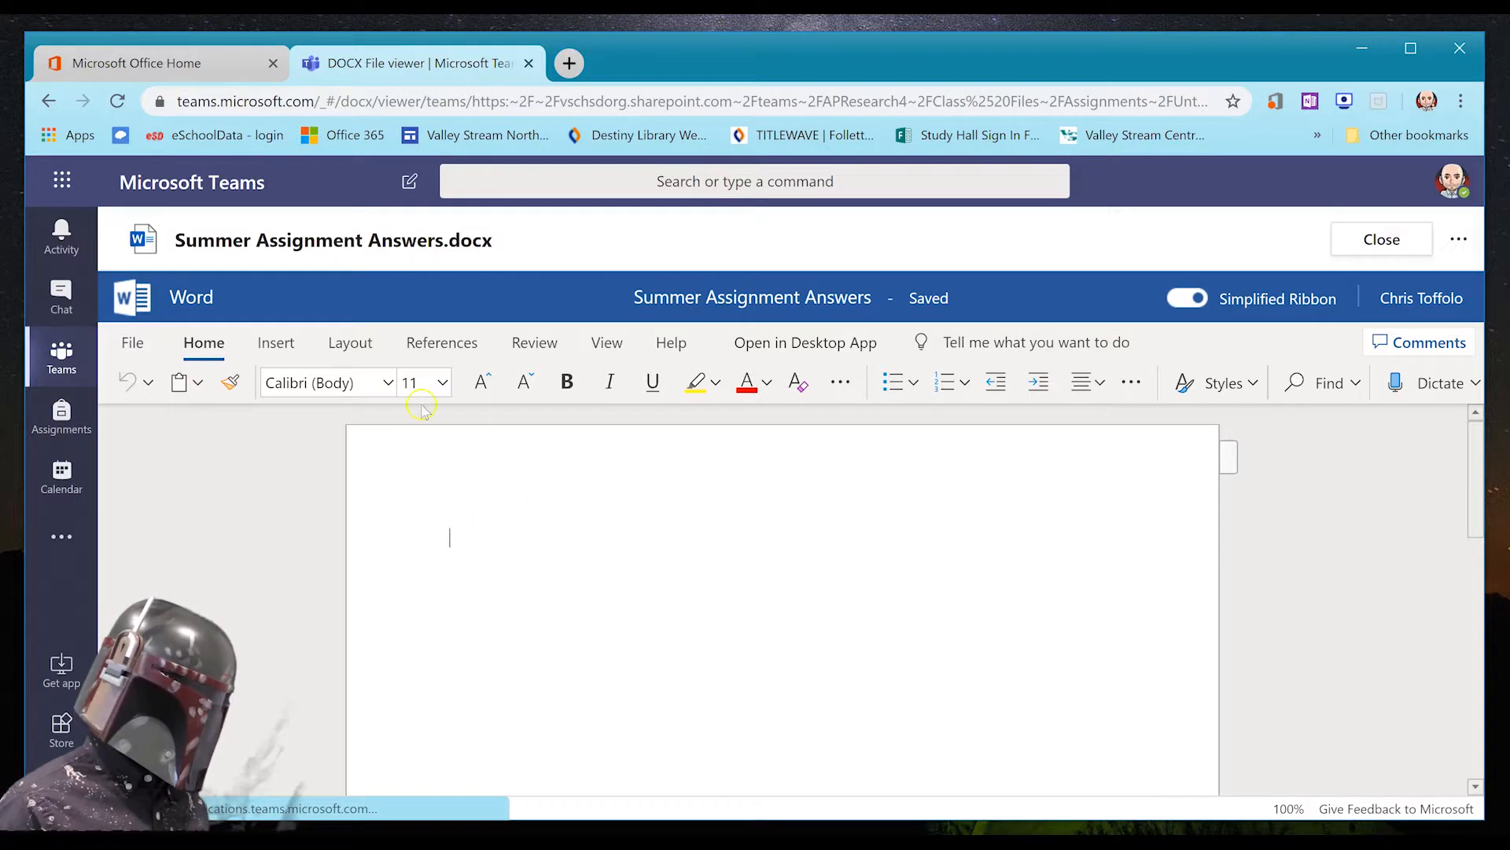
left_click(277, 343)
left_click(299, 383)
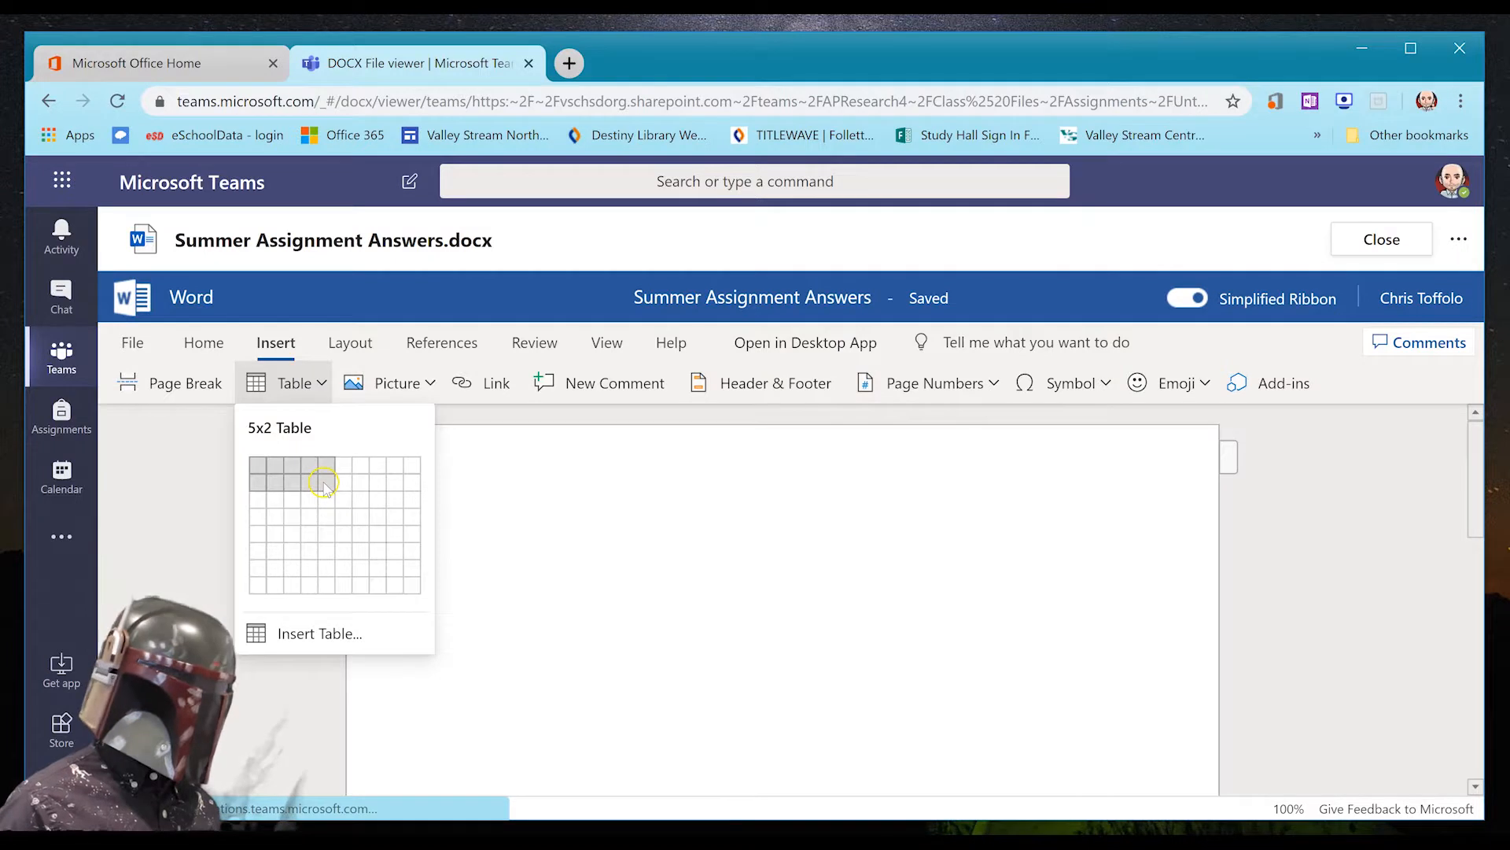
left_click(324, 484)
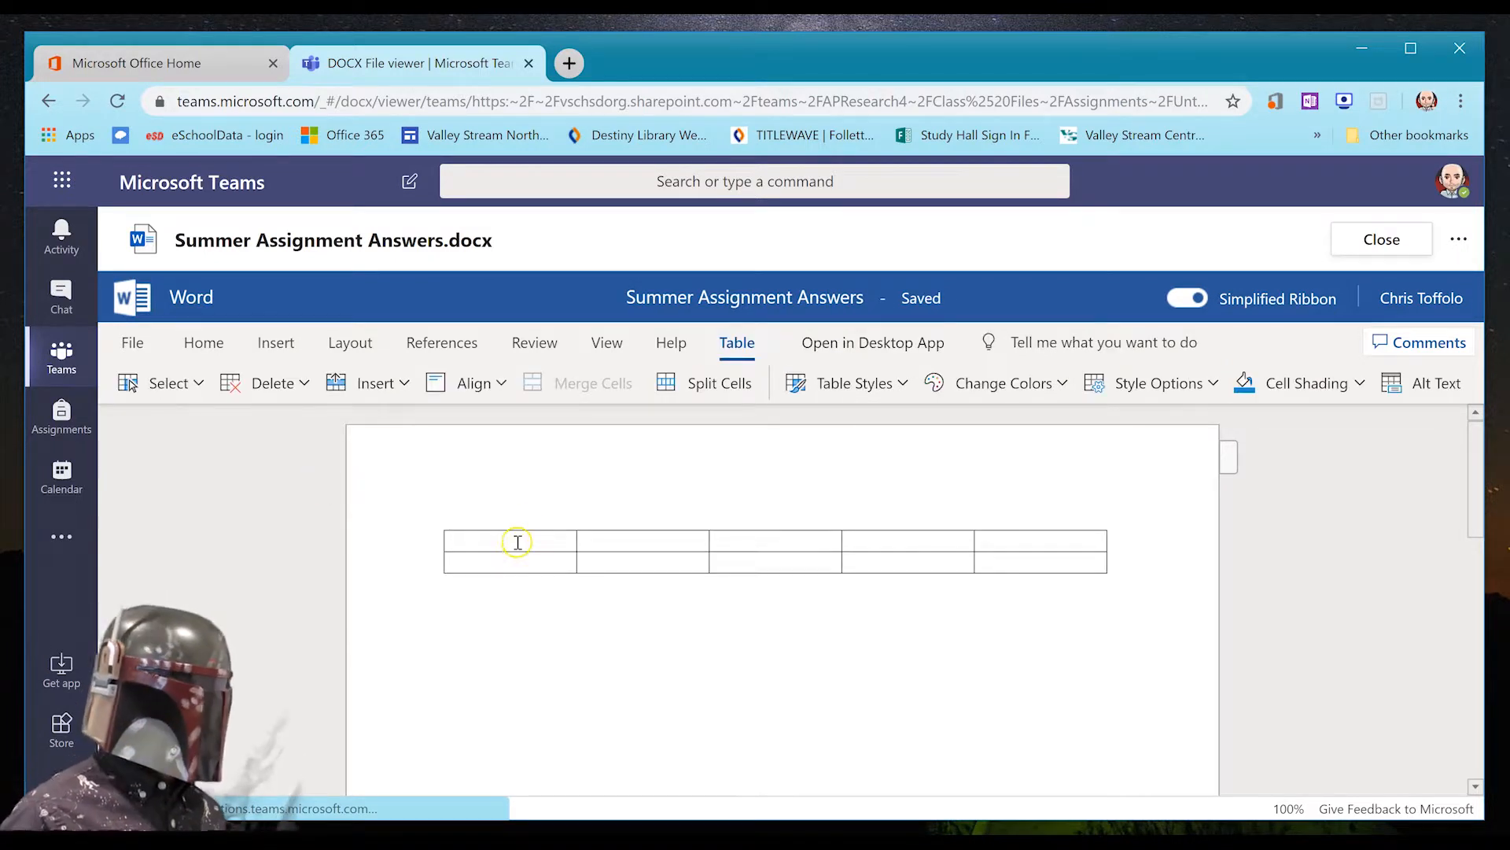
- Label the table's top row cells 1) to 5) and heighten the second row with seven blank lines as answer space
type("1)")
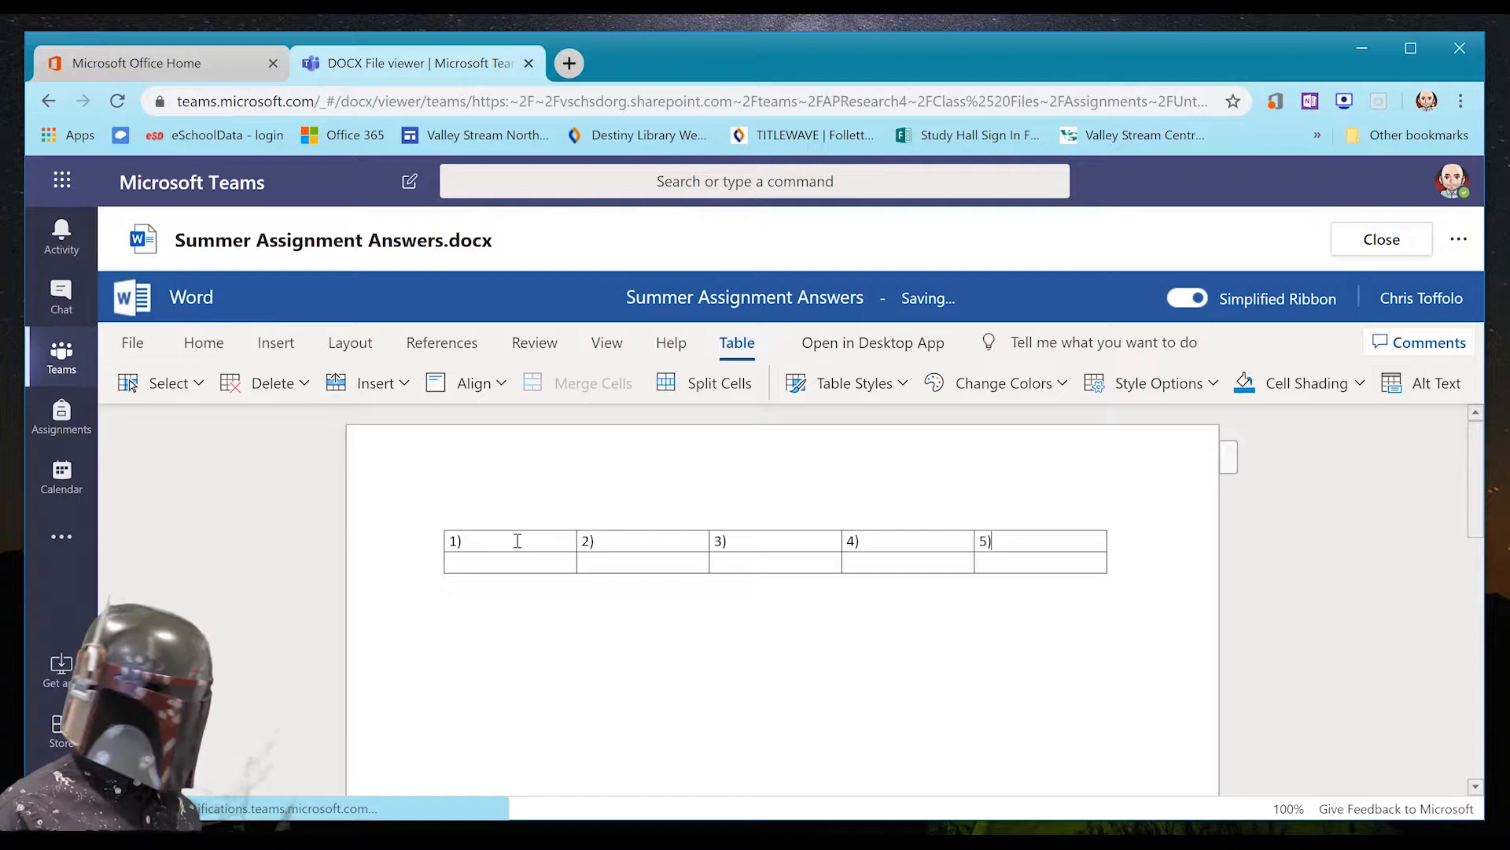
left_click(473, 570)
key("Return")
key("Return")
key("Return")
key("Return")
key("Return")
key("Return")
key("Return")
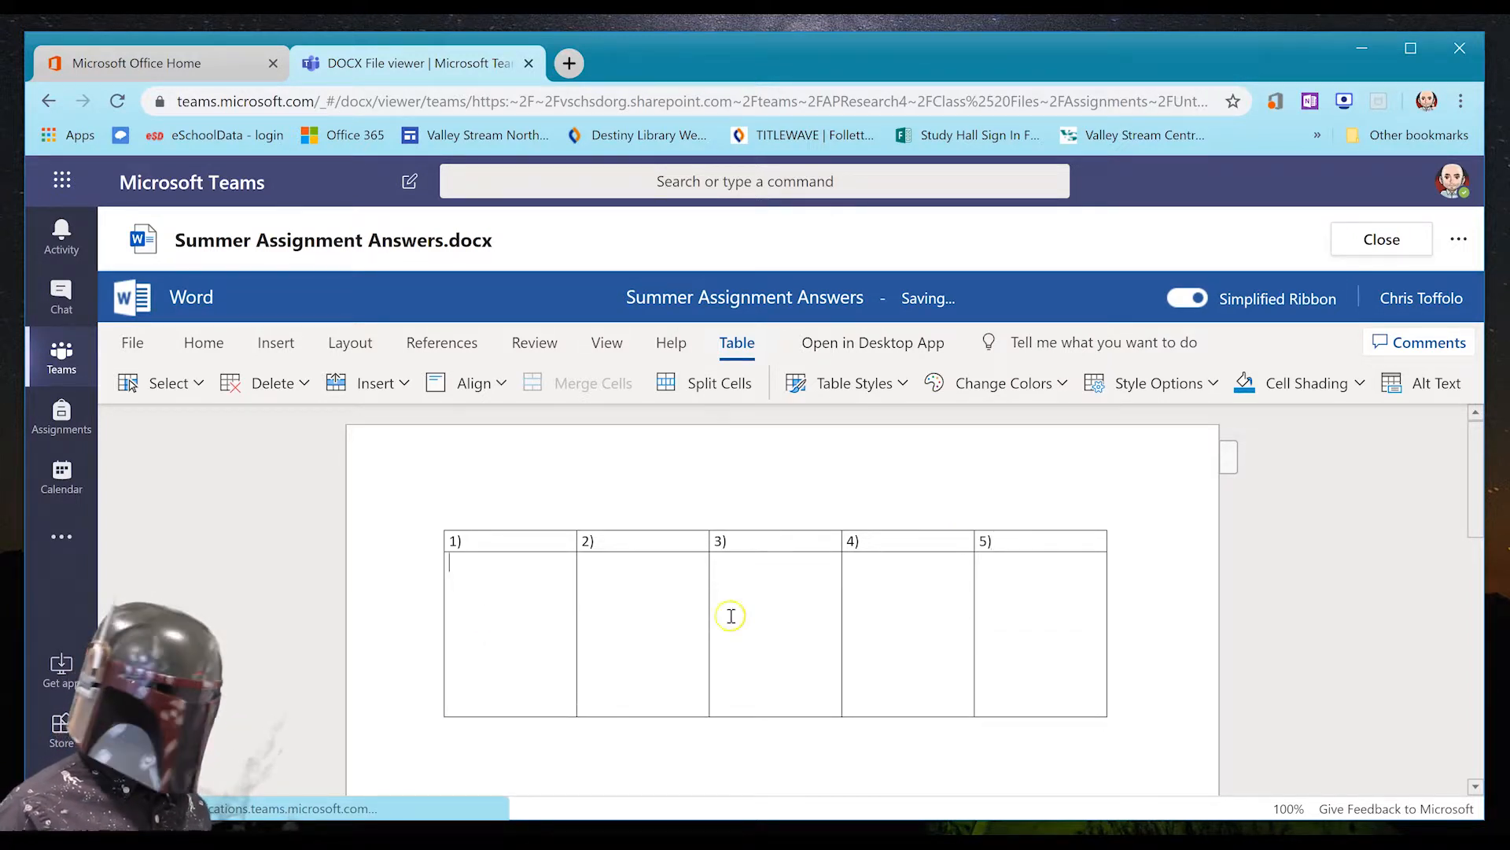
right_click(1097, 598)
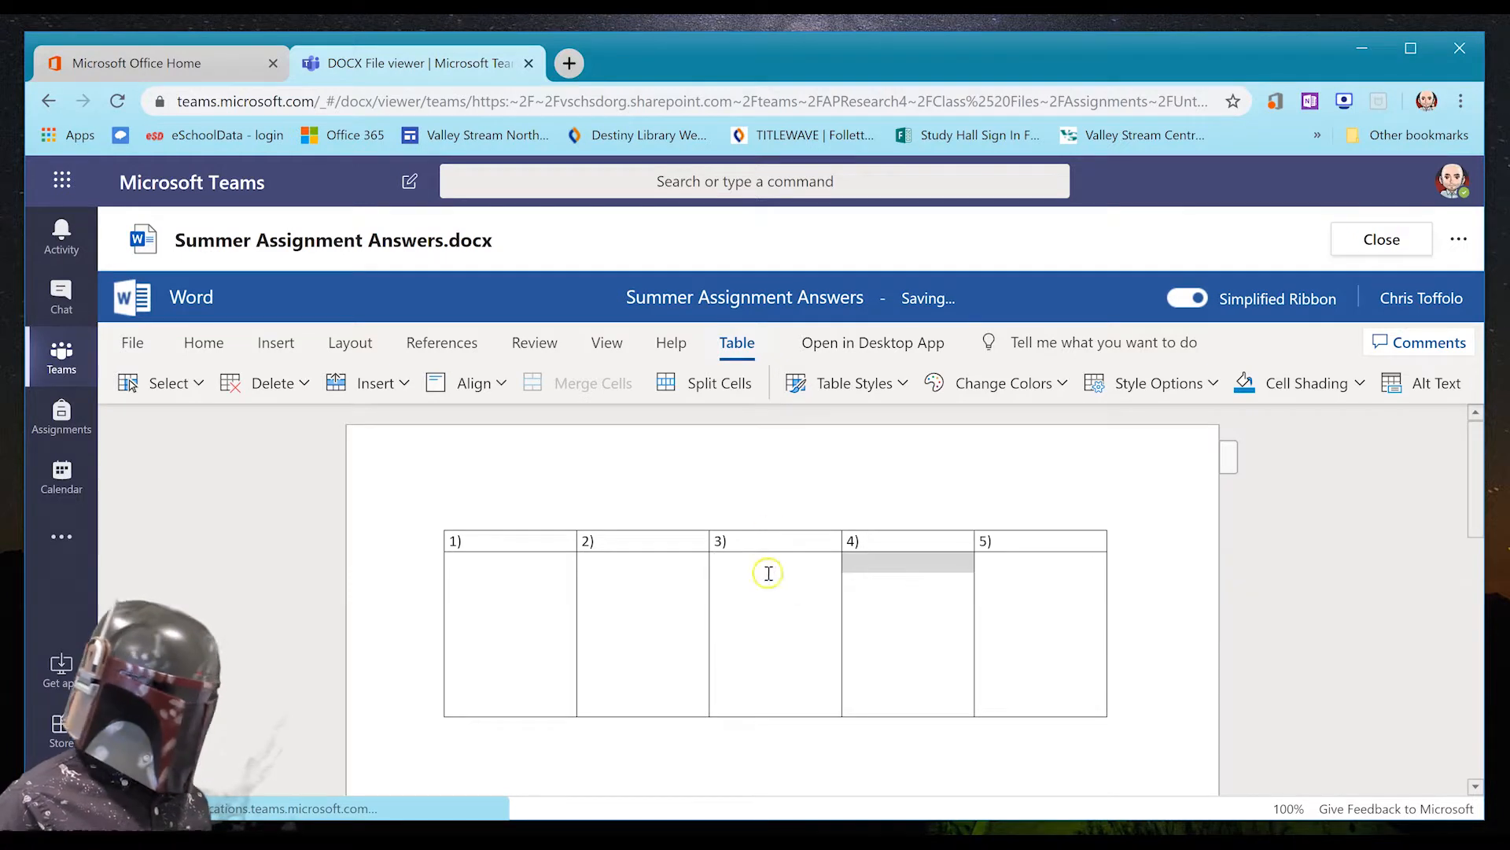
left_click(772, 521)
left_click(771, 612)
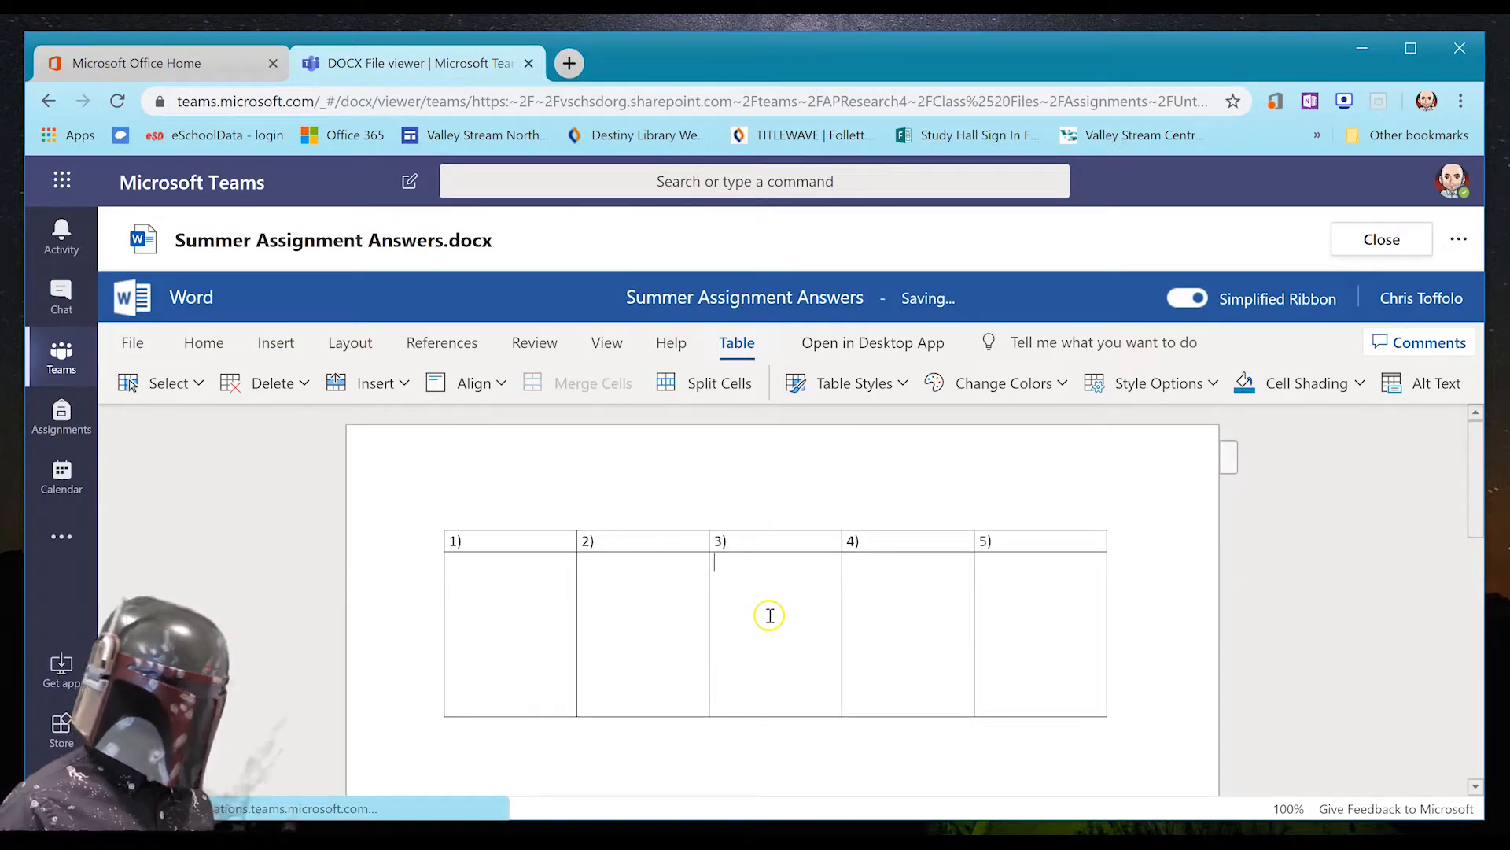
scroll(1058, 641, "down", 1)
scroll(1029, 562, "up", 1)
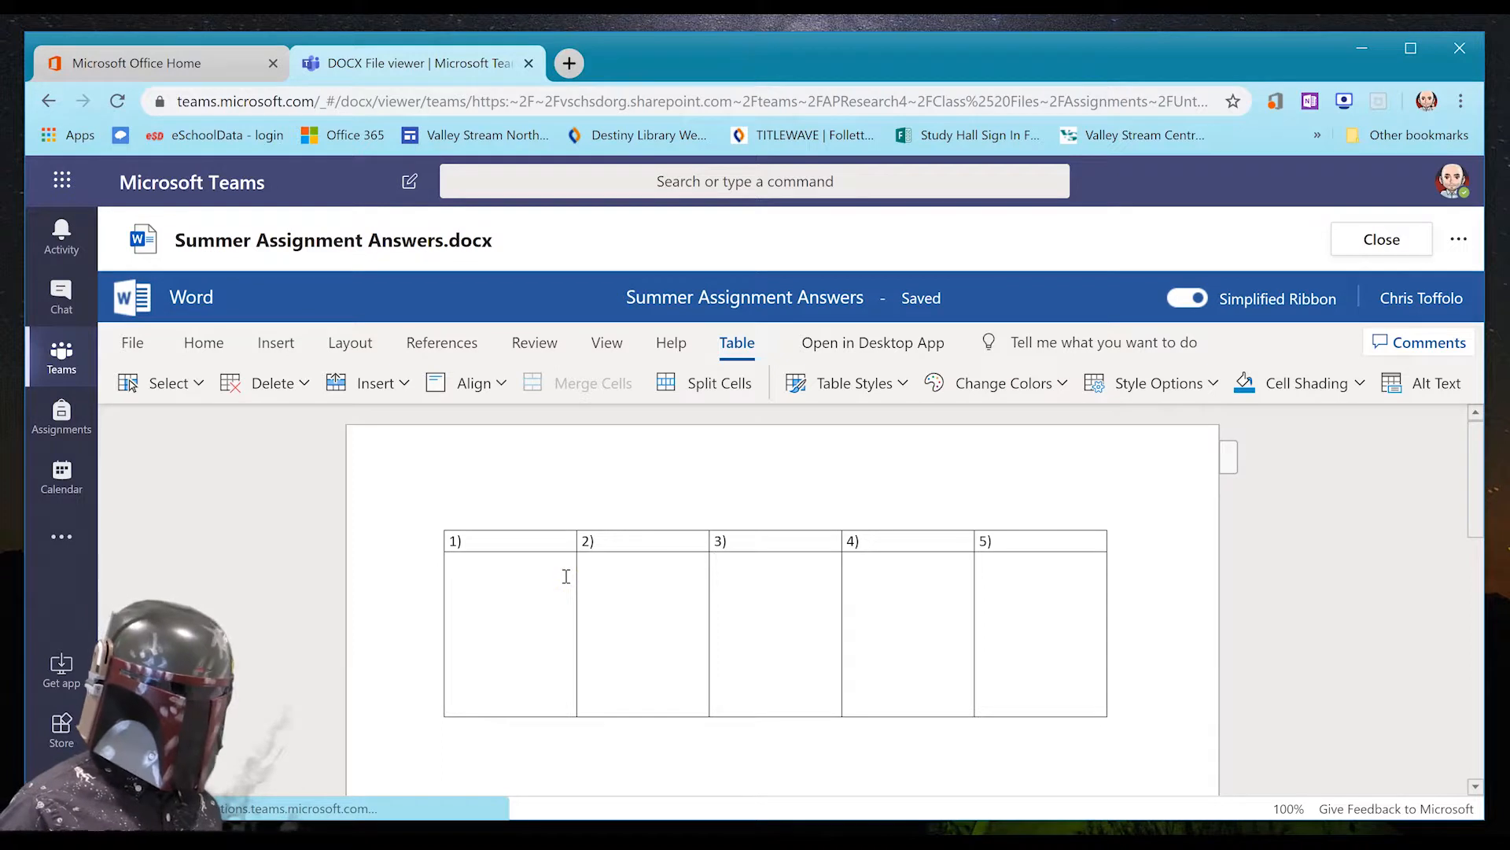
left_click(509, 604)
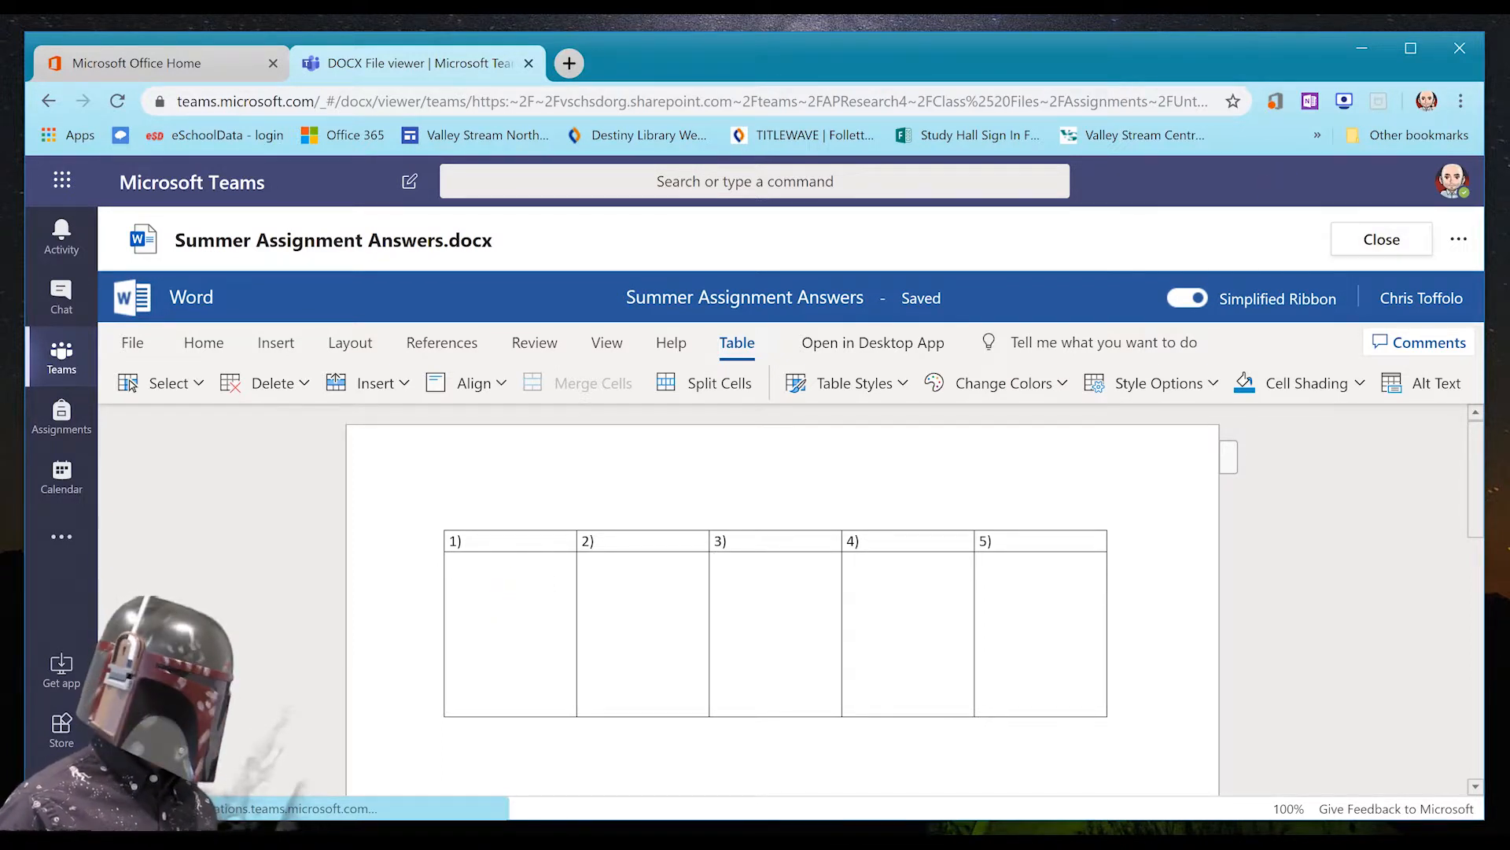
- Close the answers document, look over the assignment form and expand it to the full-width view
left_click(1395, 243)
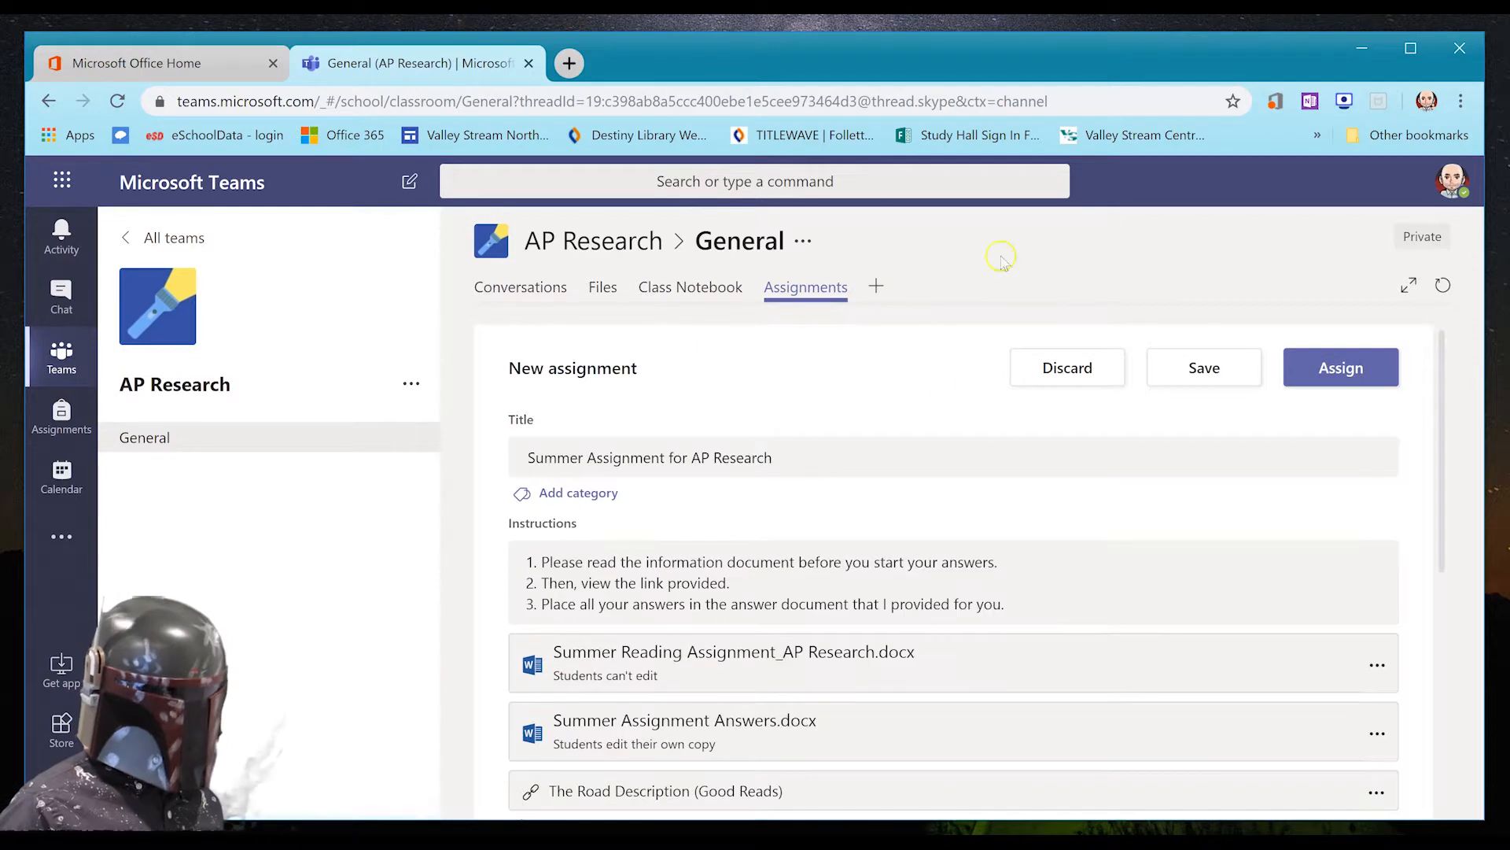
scroll(725, 556, "down", 2)
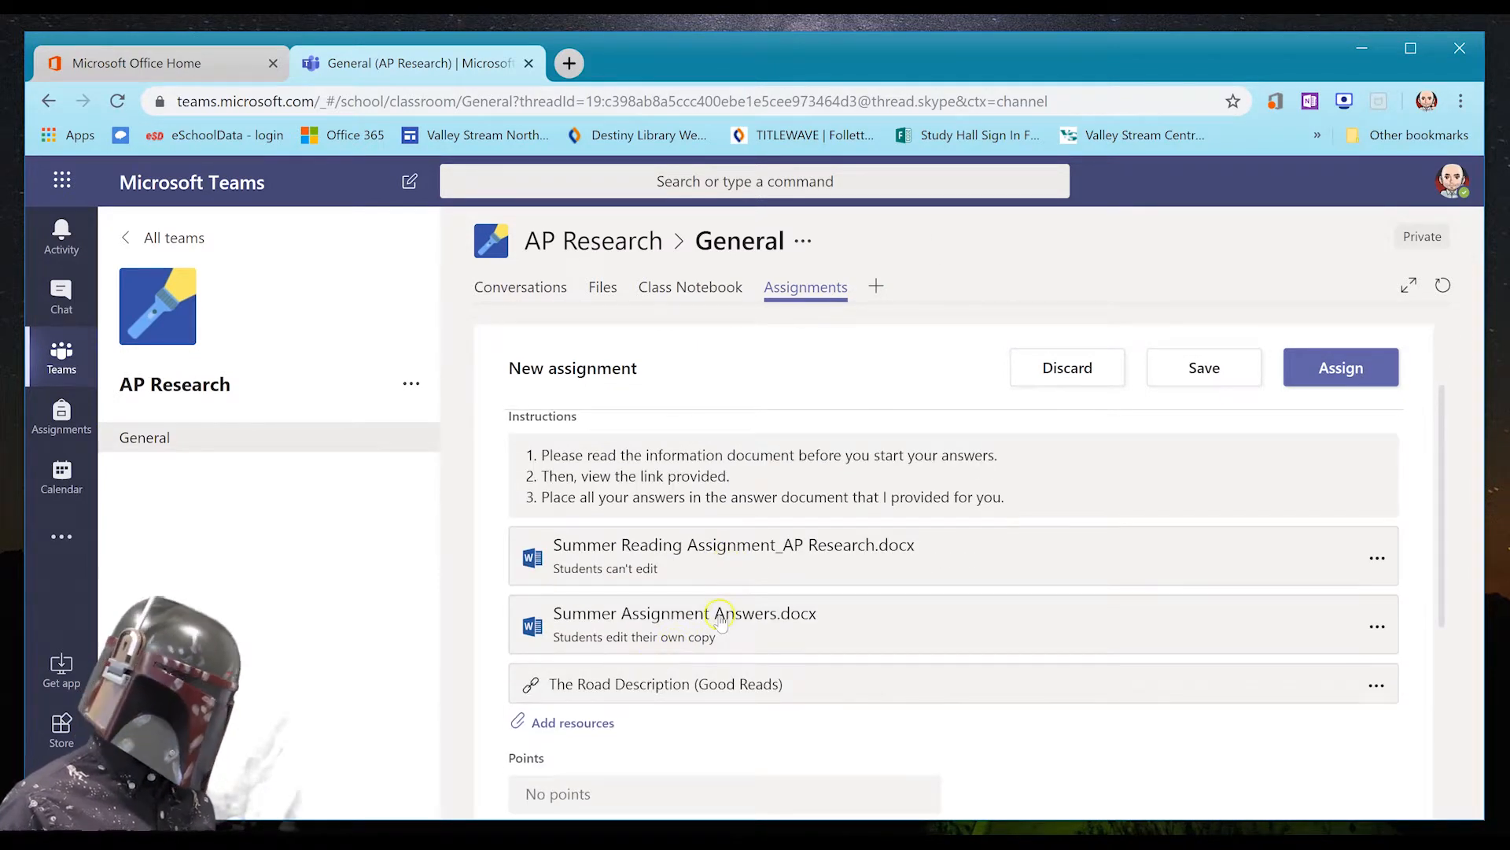
scroll(732, 630, "down", 3)
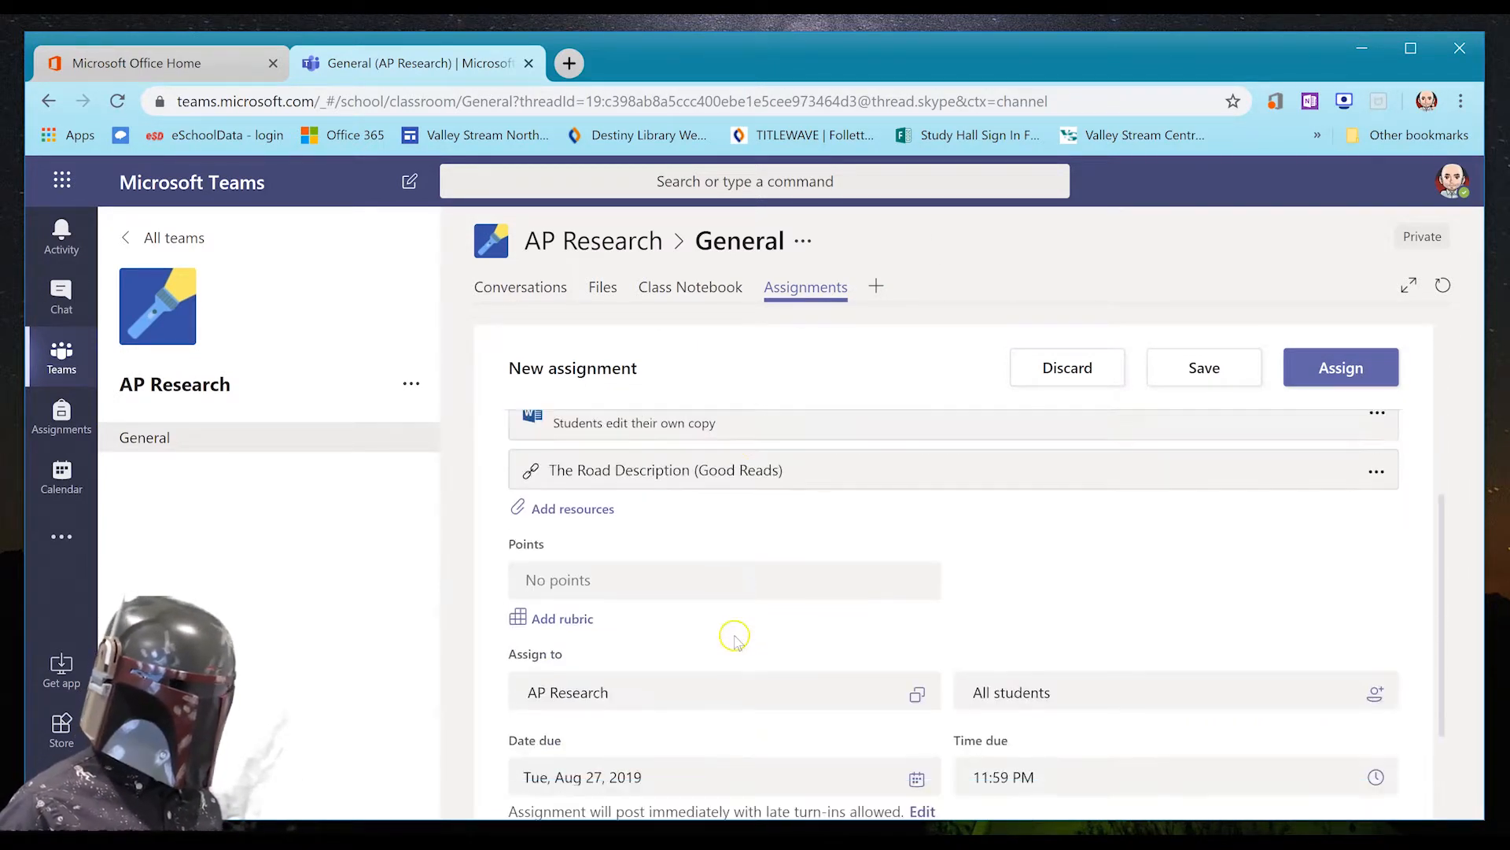
scroll(742, 640, "up", 3)
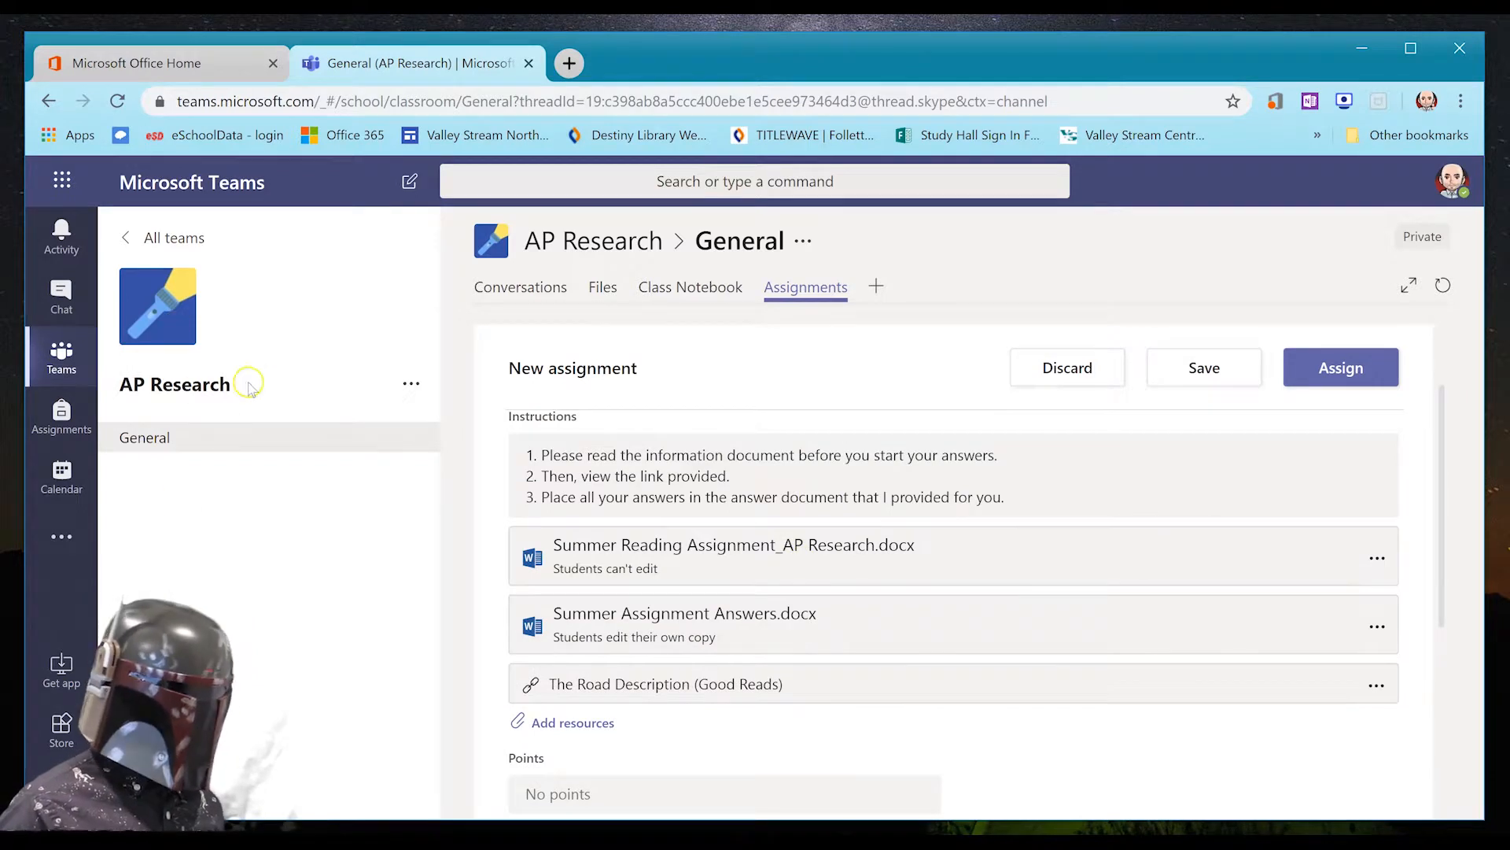
left_click(1408, 297)
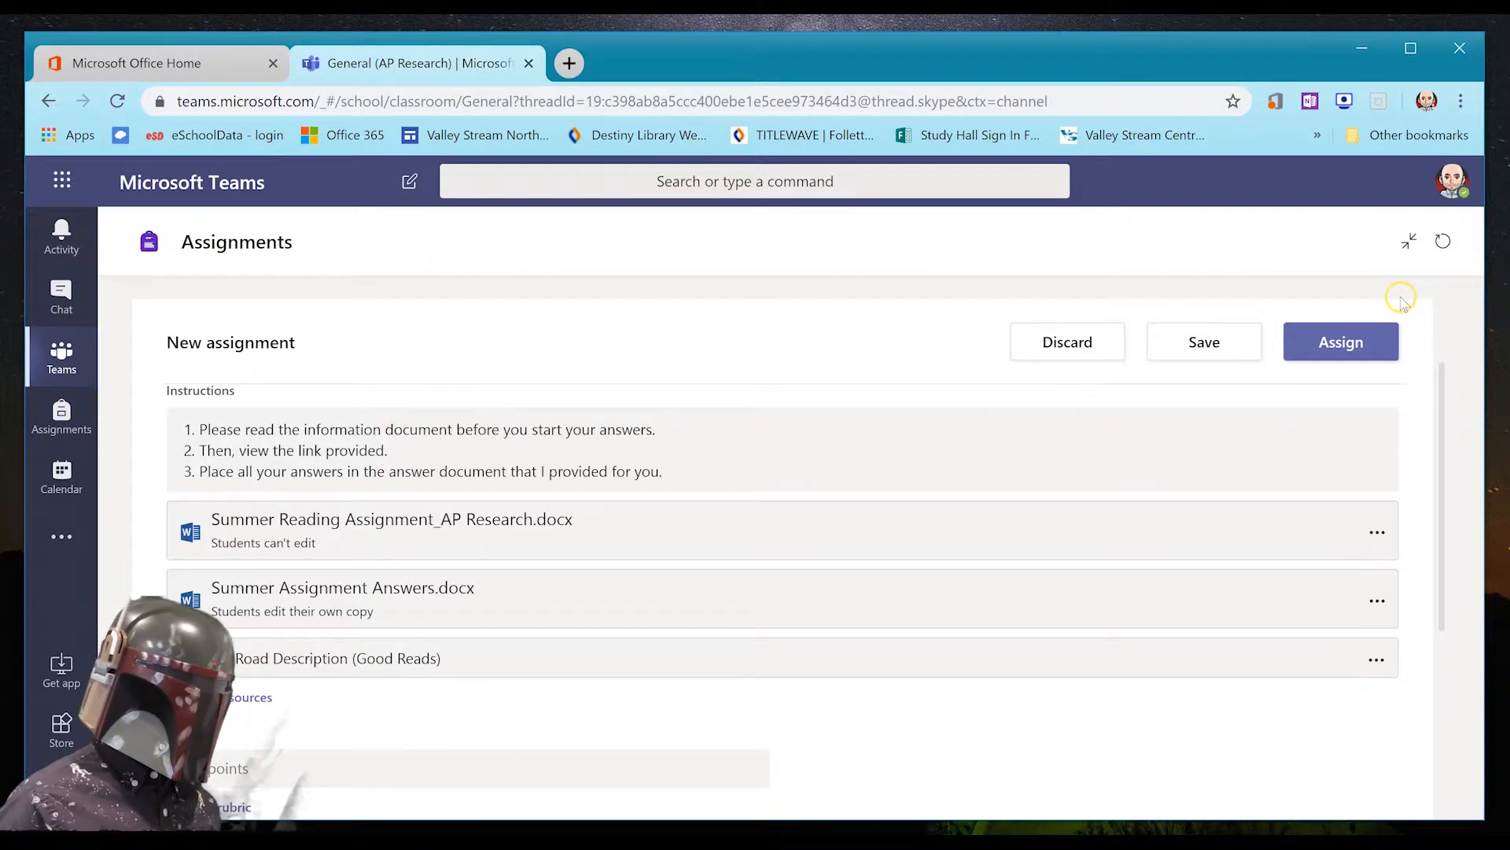
scroll(421, 698, "down", 3)
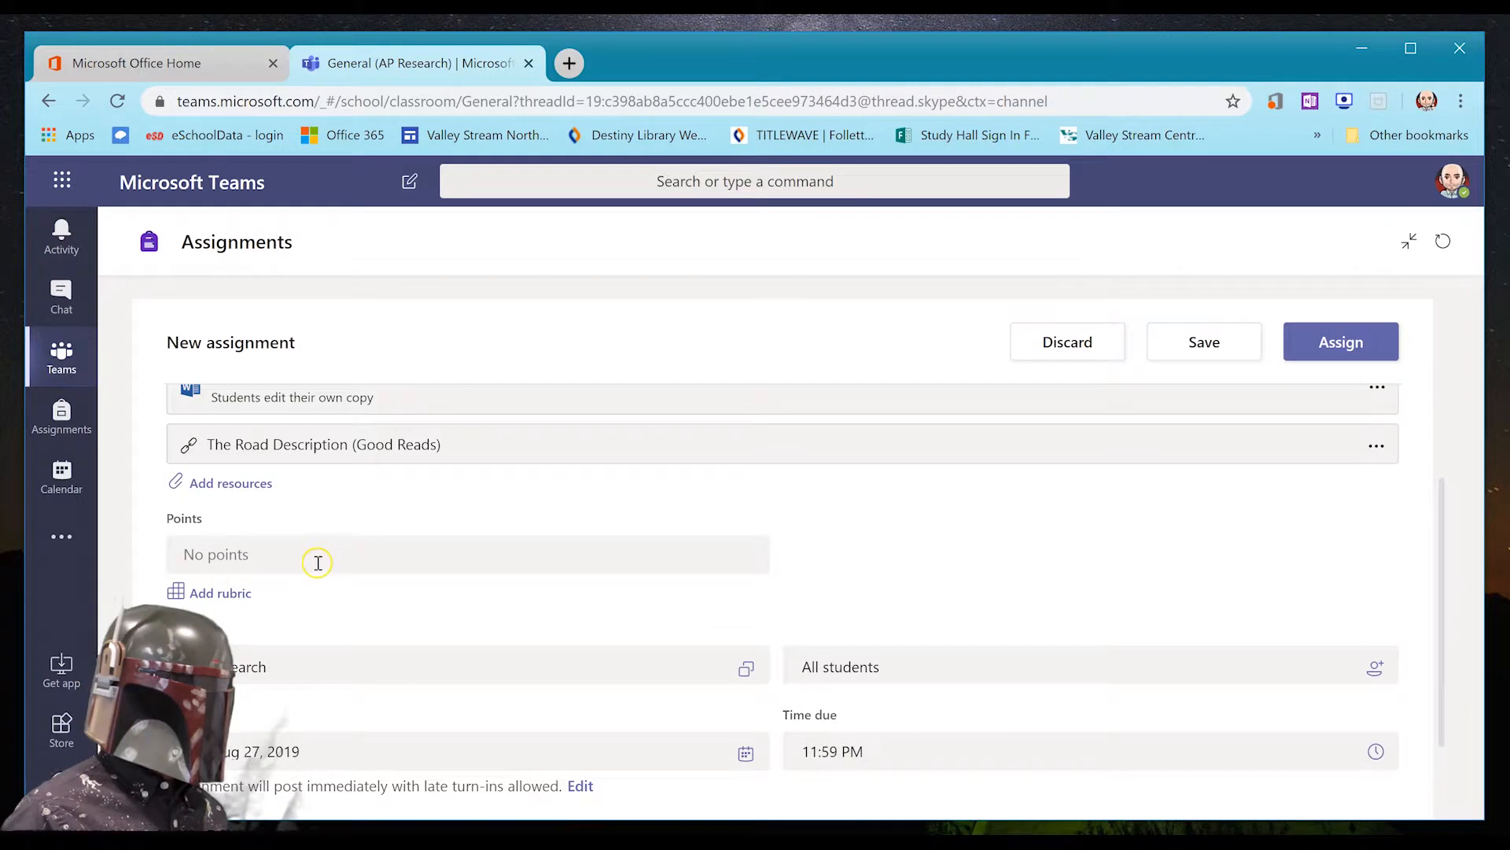
left_click(320, 561)
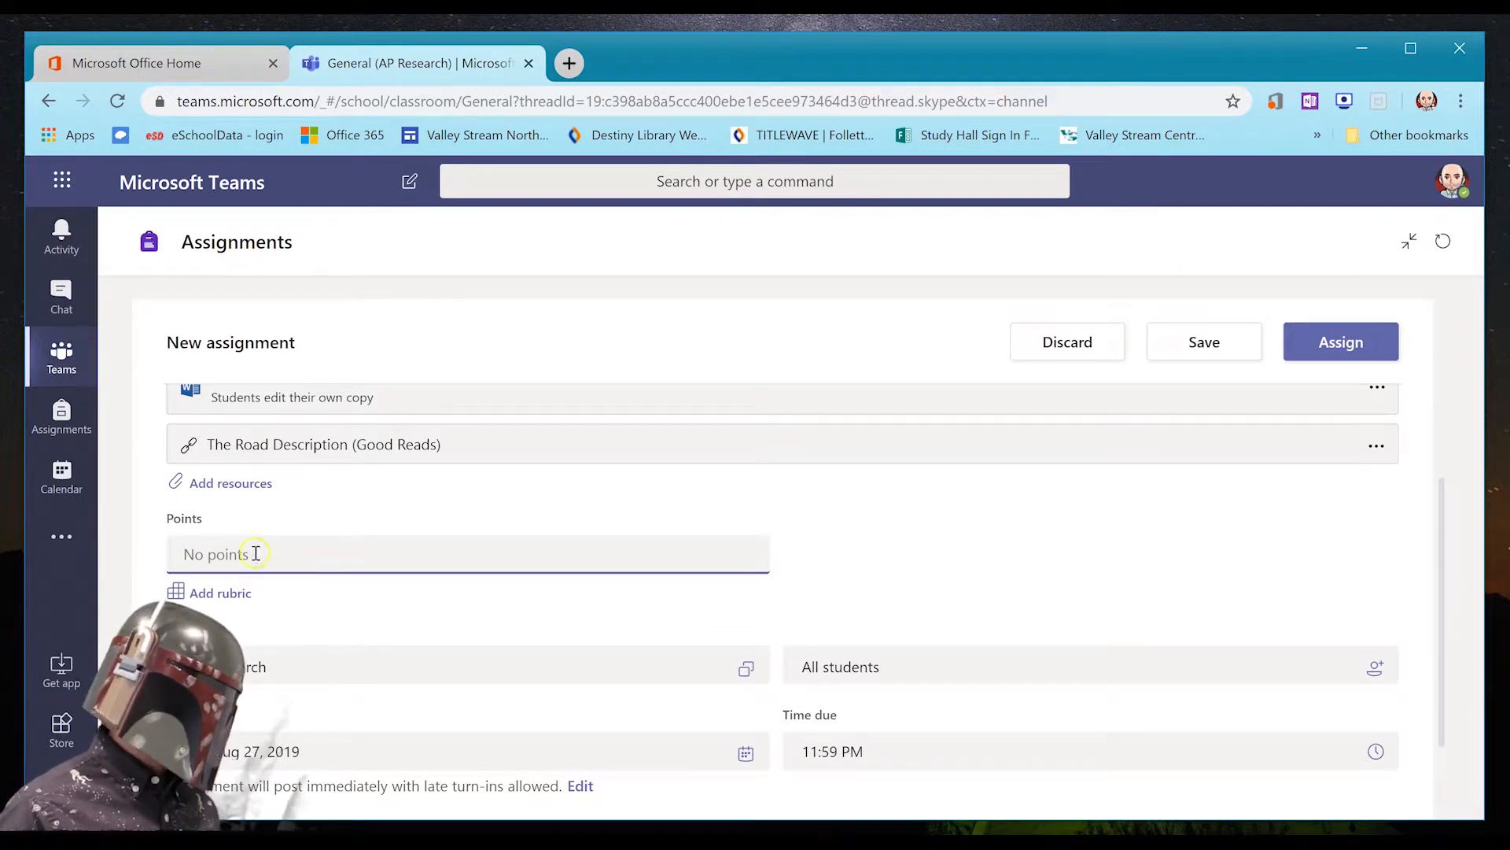
scroll(291, 510, "down", 1)
scroll(293, 513, "up", 1)
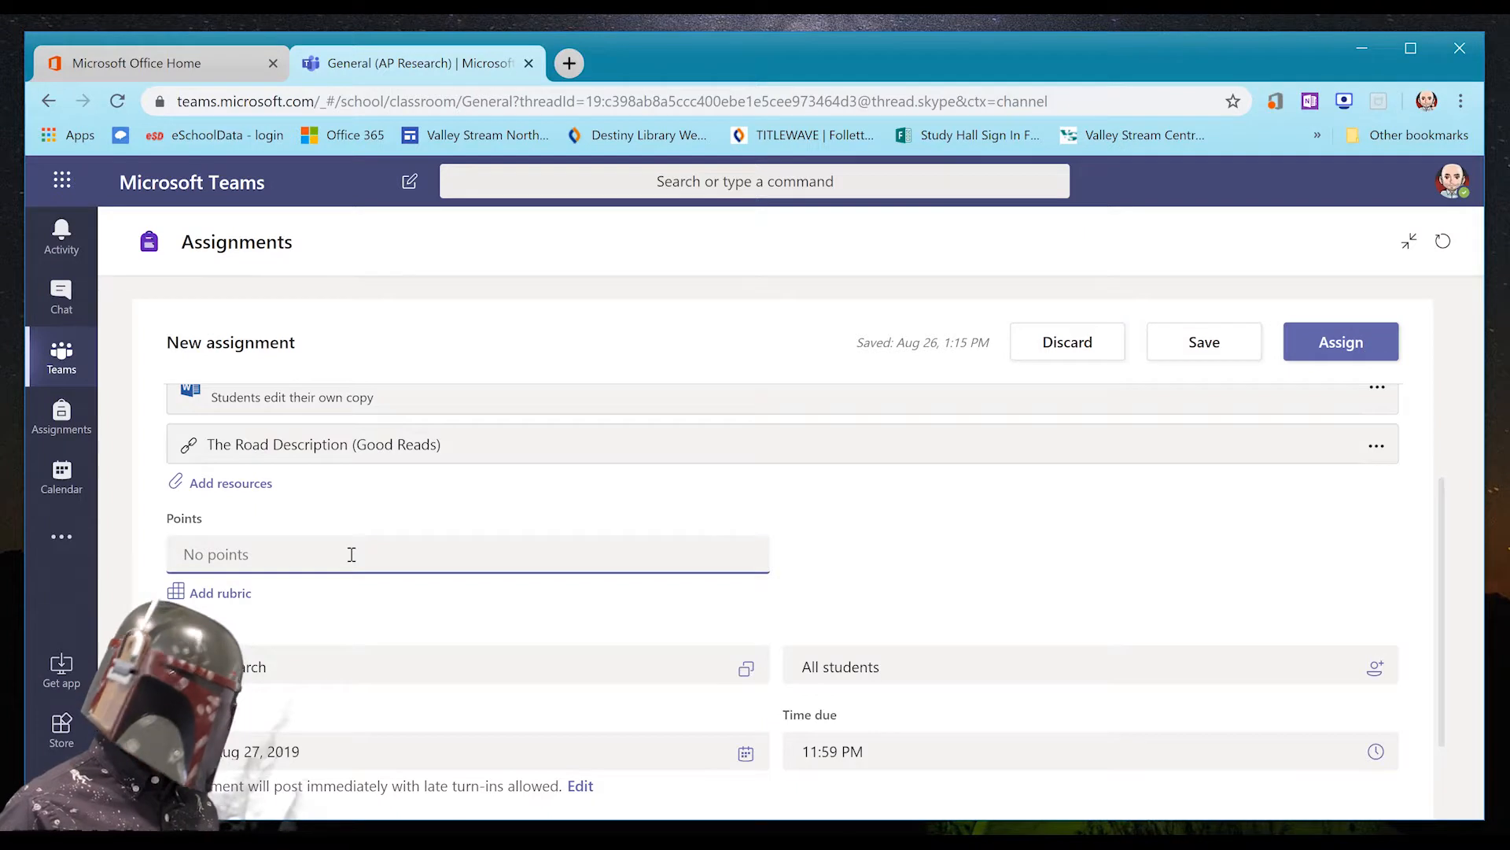
left_click(378, 551)
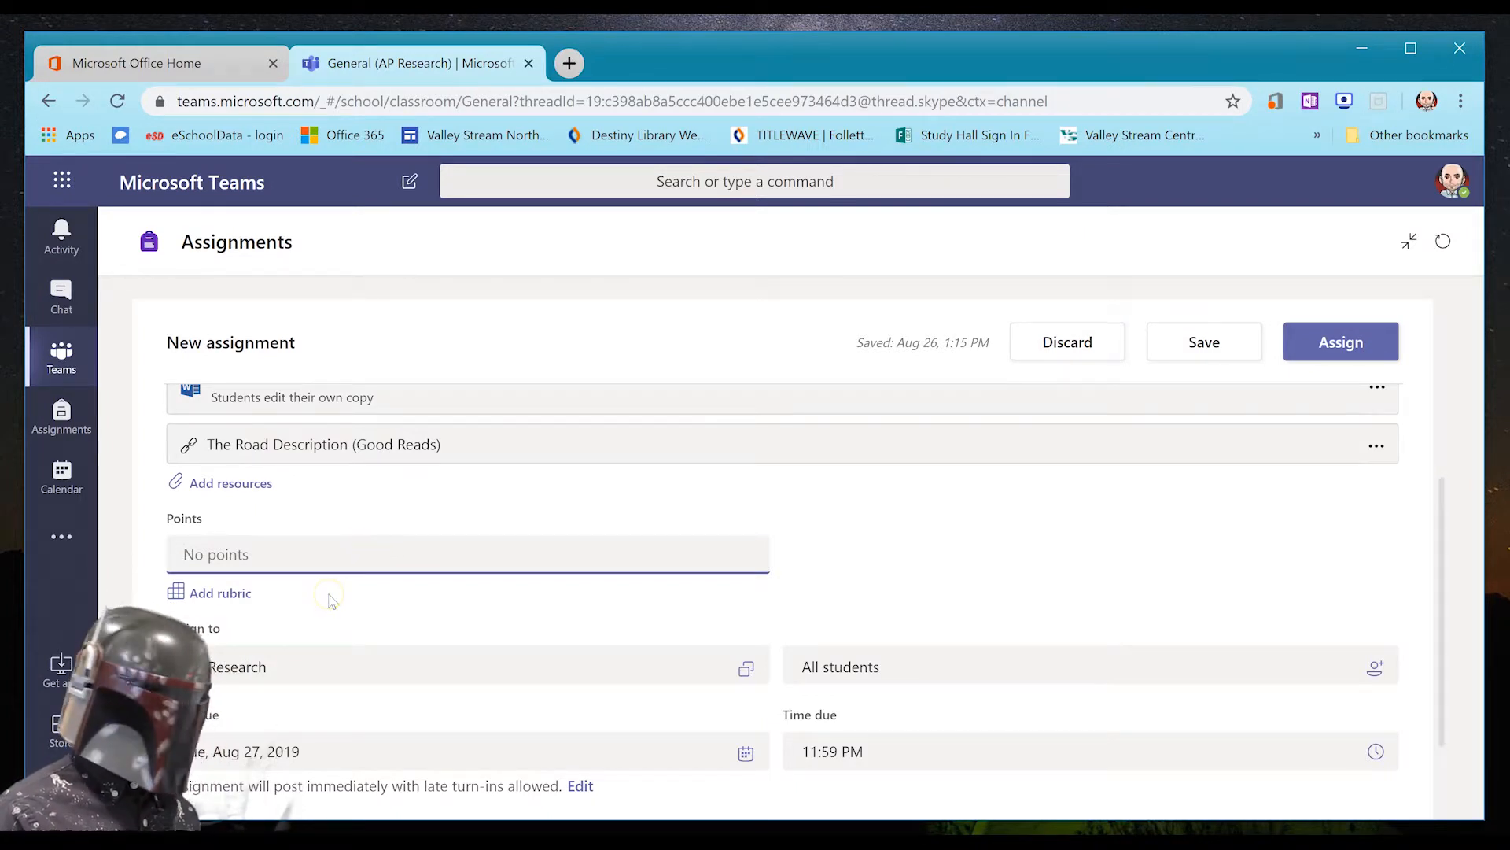
left_click(323, 564)
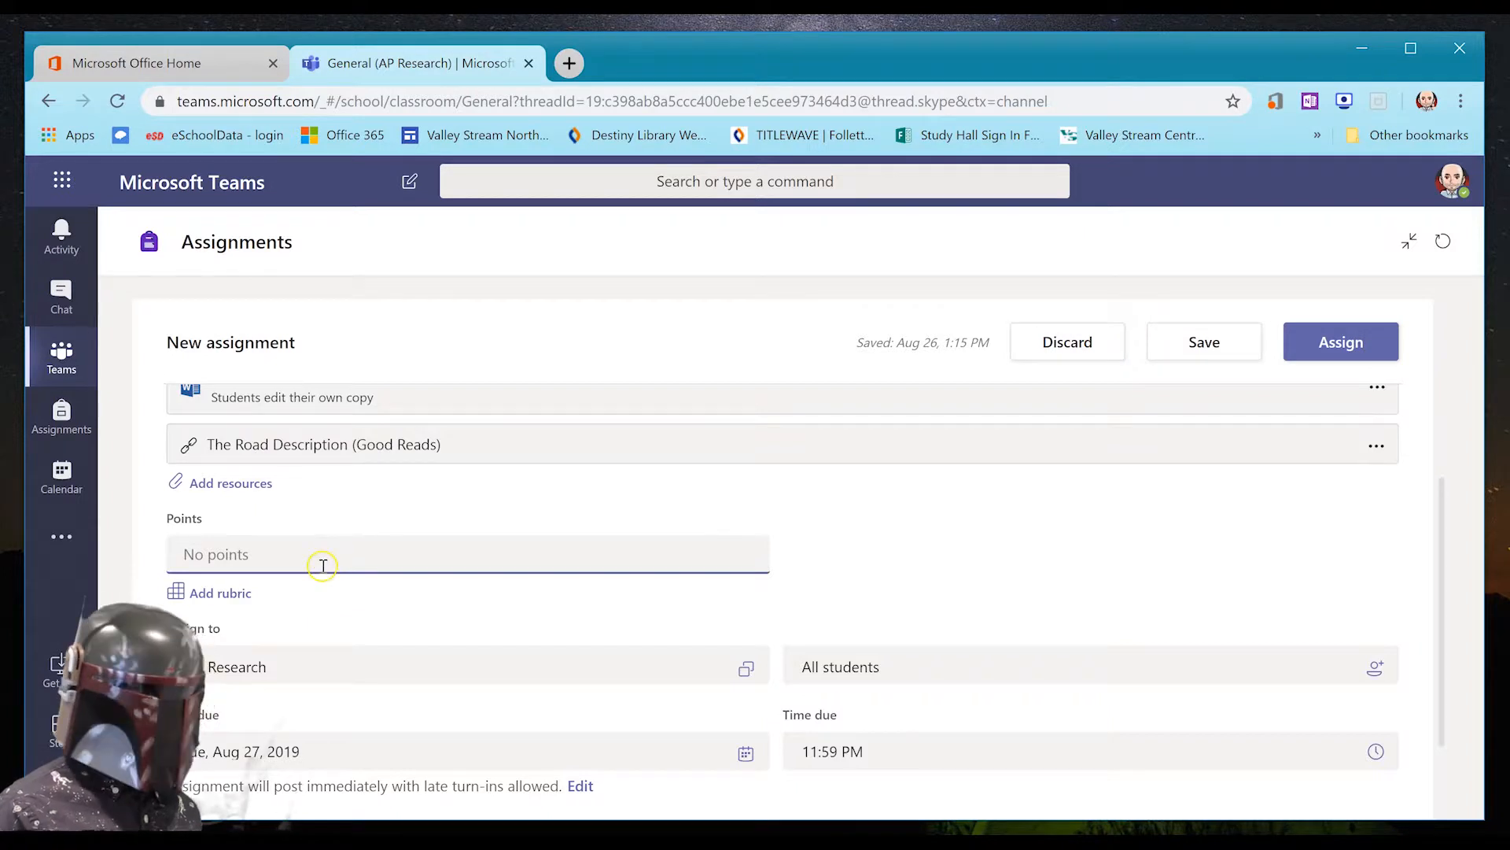
- Choose the existing Journal Check Rubric, review its description and grading criteria, and attach it to the assignment
left_click(211, 596)
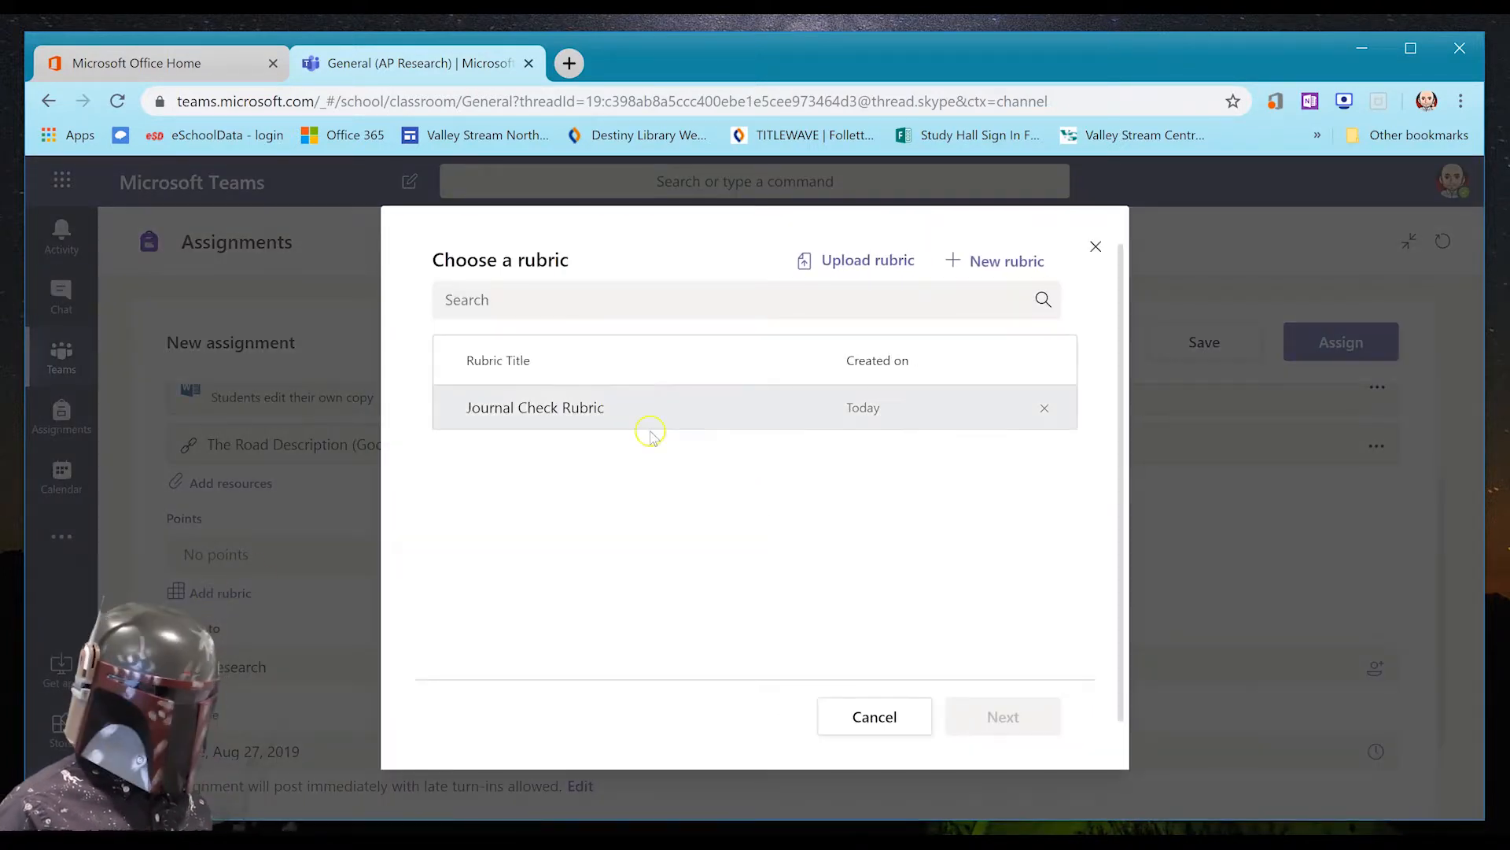
left_click(702, 418)
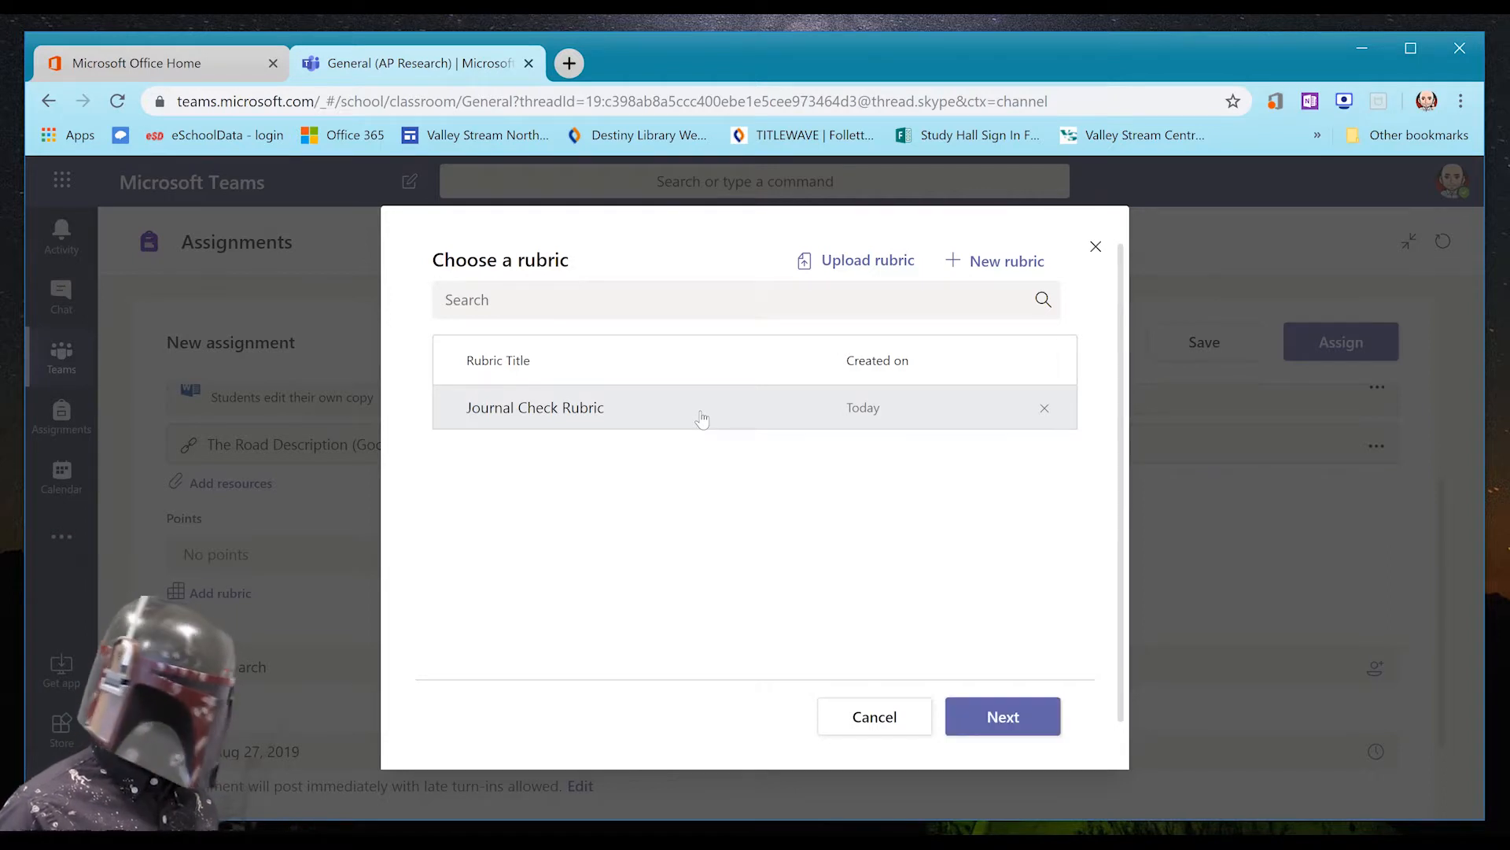
left_click(996, 713)
scroll(978, 381, "down", 2)
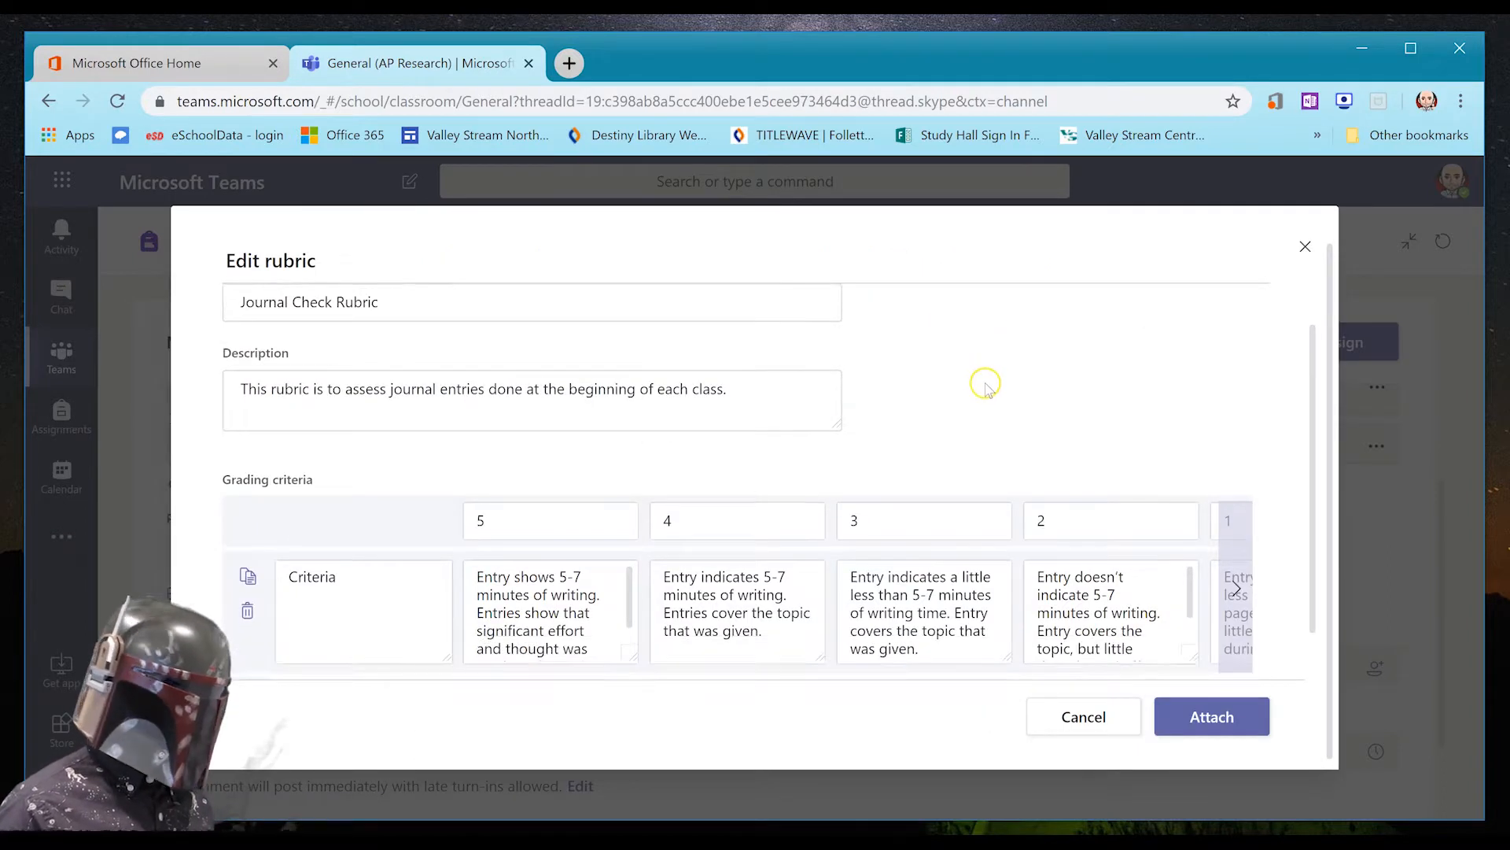
scroll(370, 539, "up", 2)
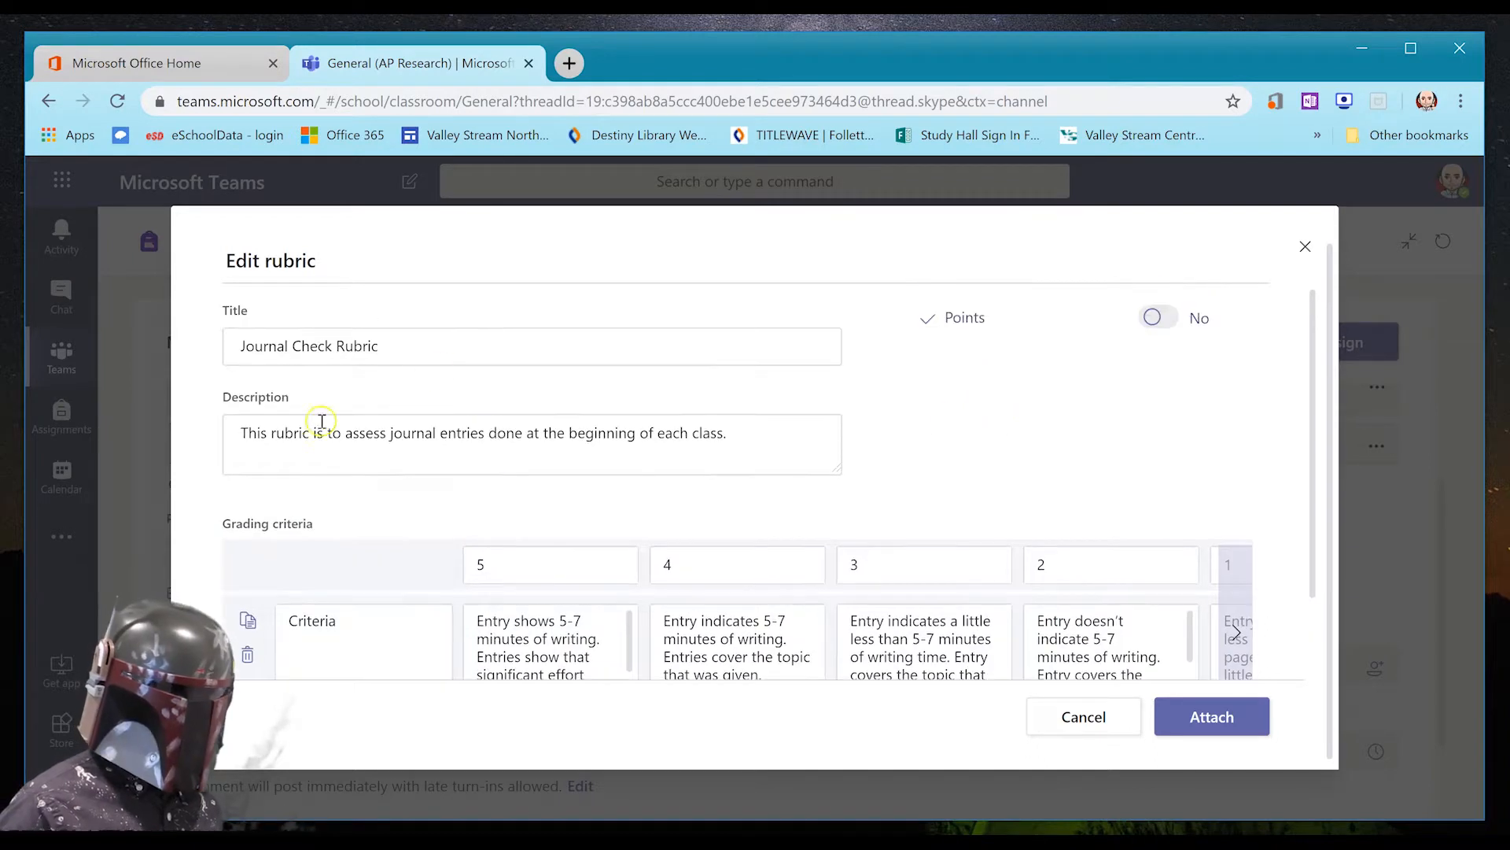
scroll(511, 472, "down", 2)
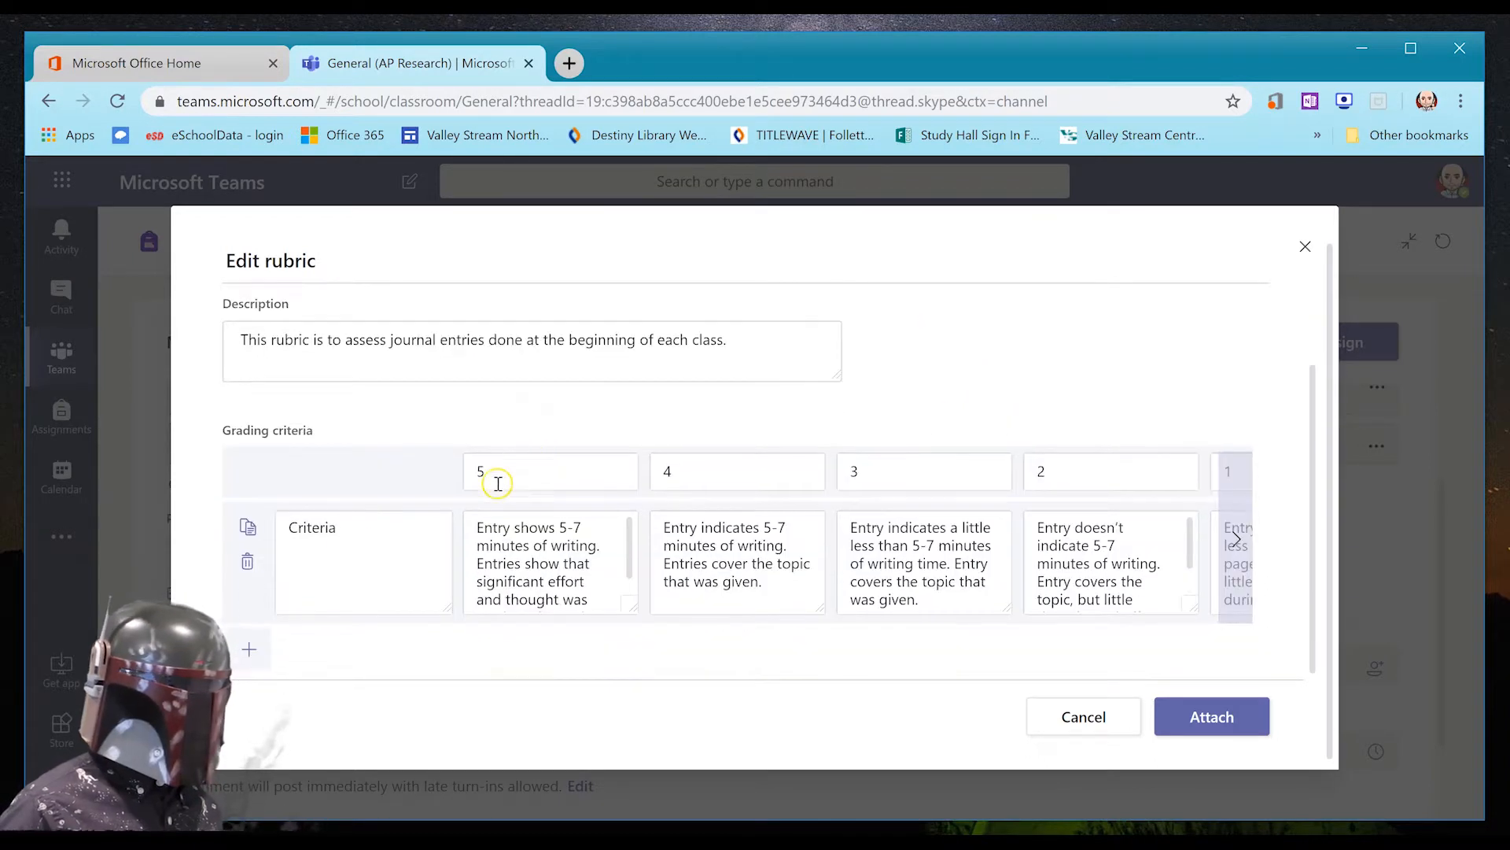
scroll(340, 574, "up", 2)
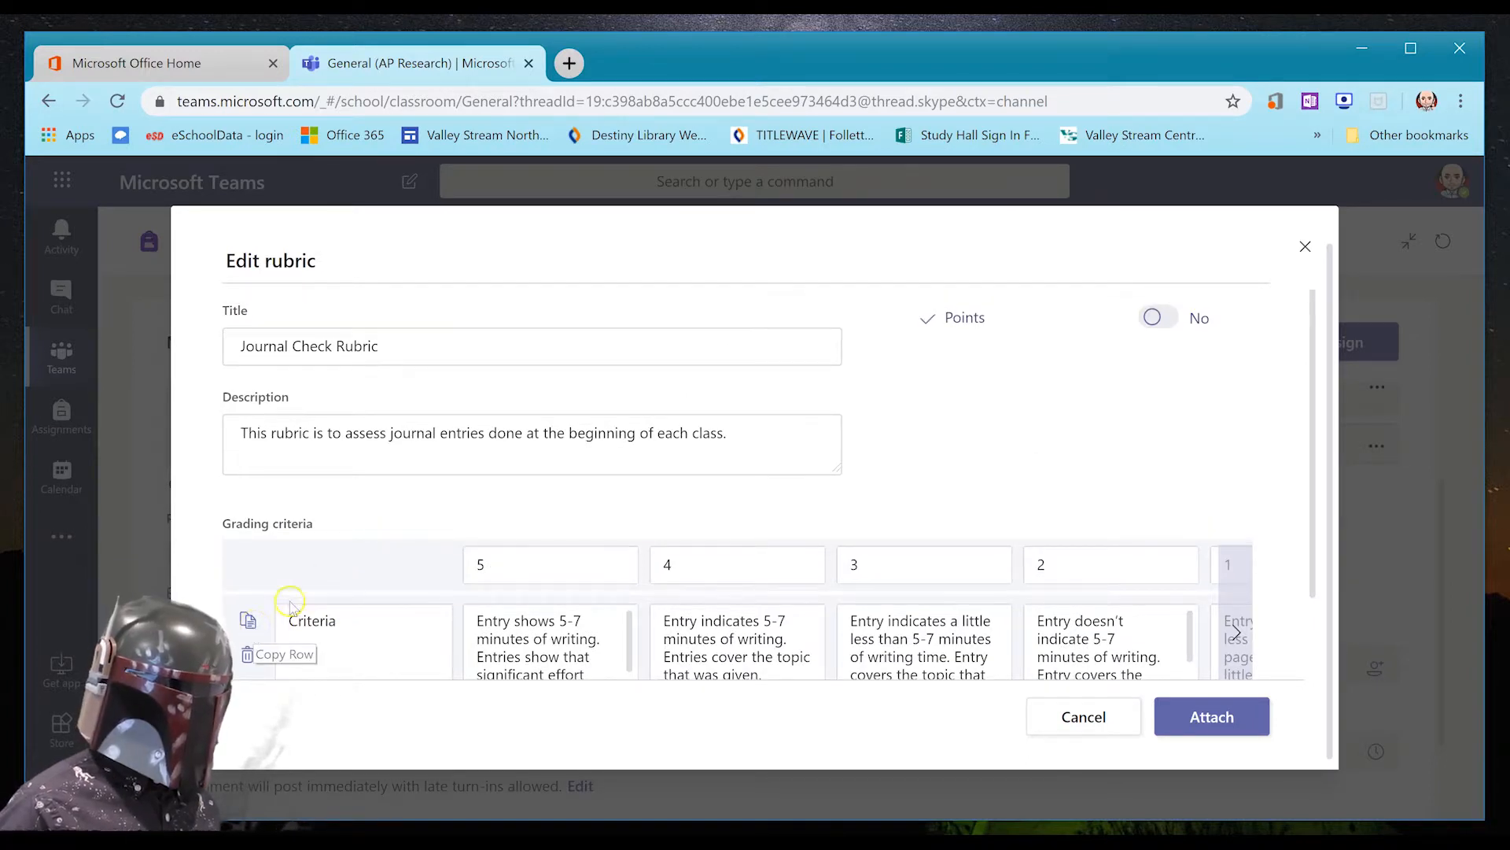
scroll(472, 550, "down", 2)
left_click(1200, 719)
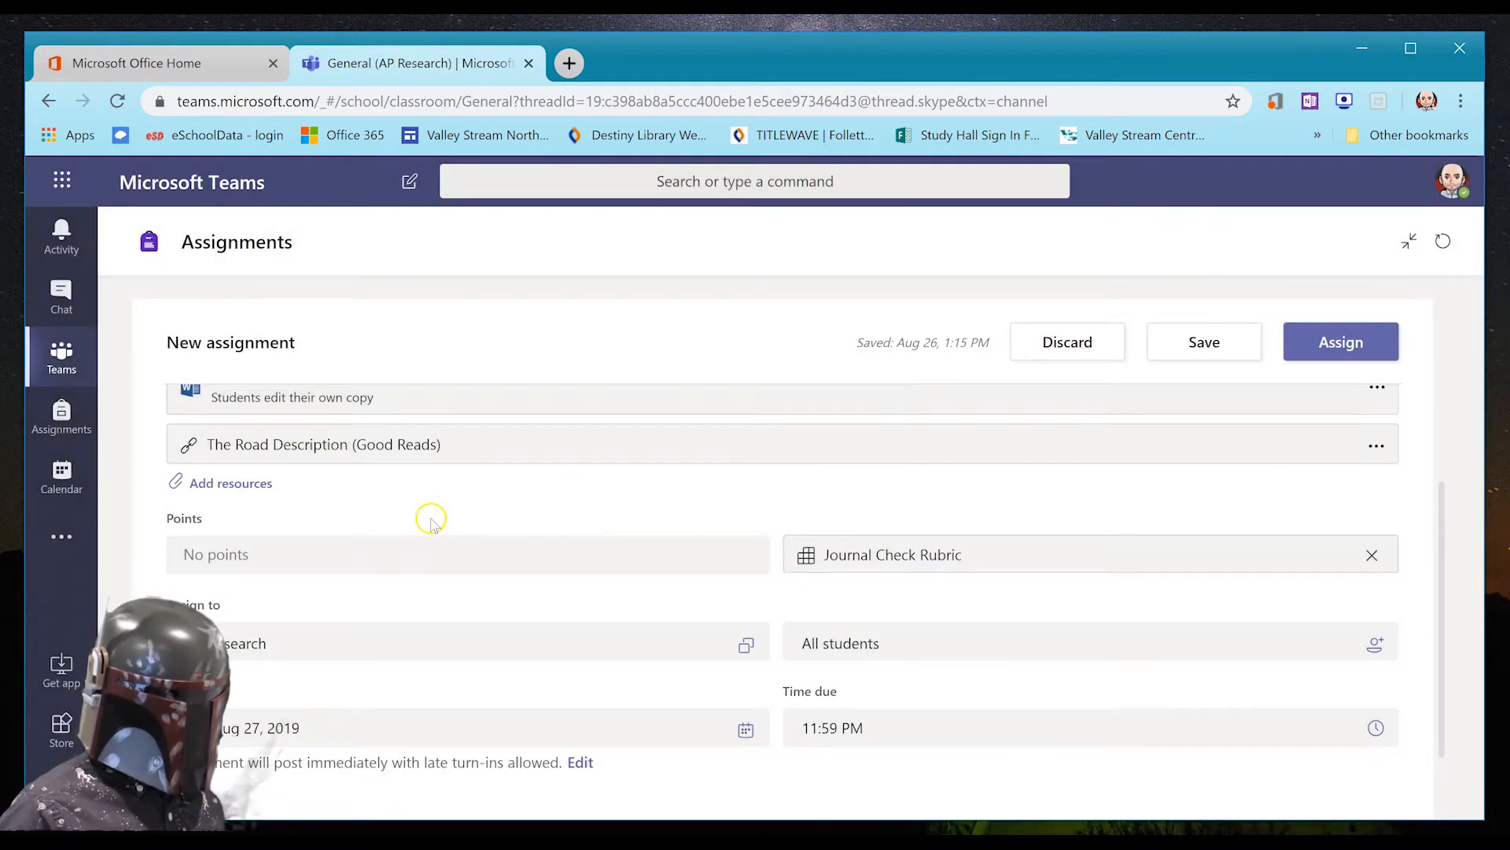
- Review the attached Journal Check Rubric's description and grading criteria, and close it
left_click(1186, 541)
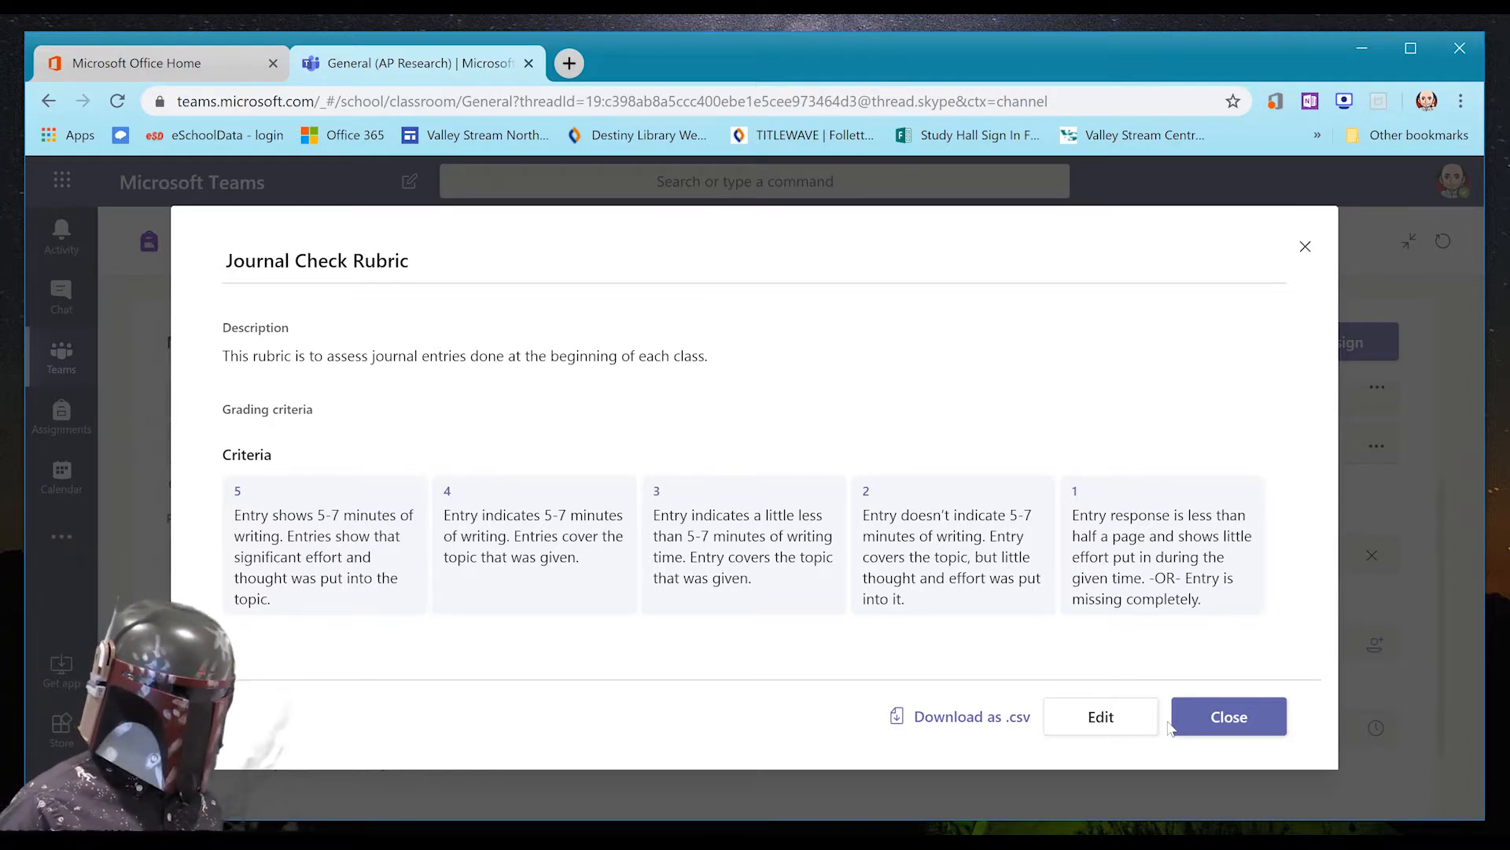
left_click(1251, 718)
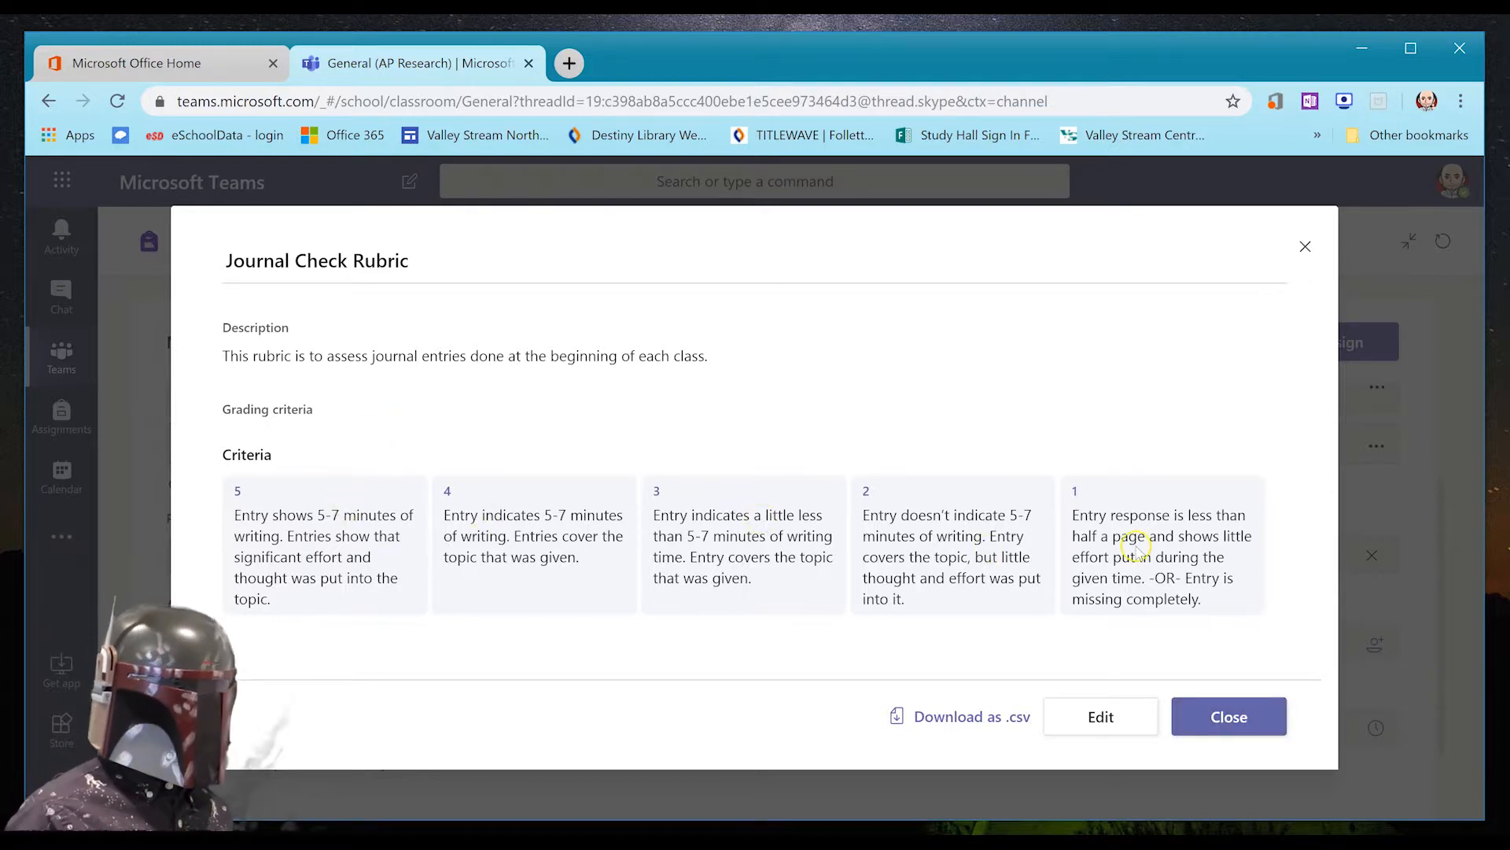
left_click(1229, 717)
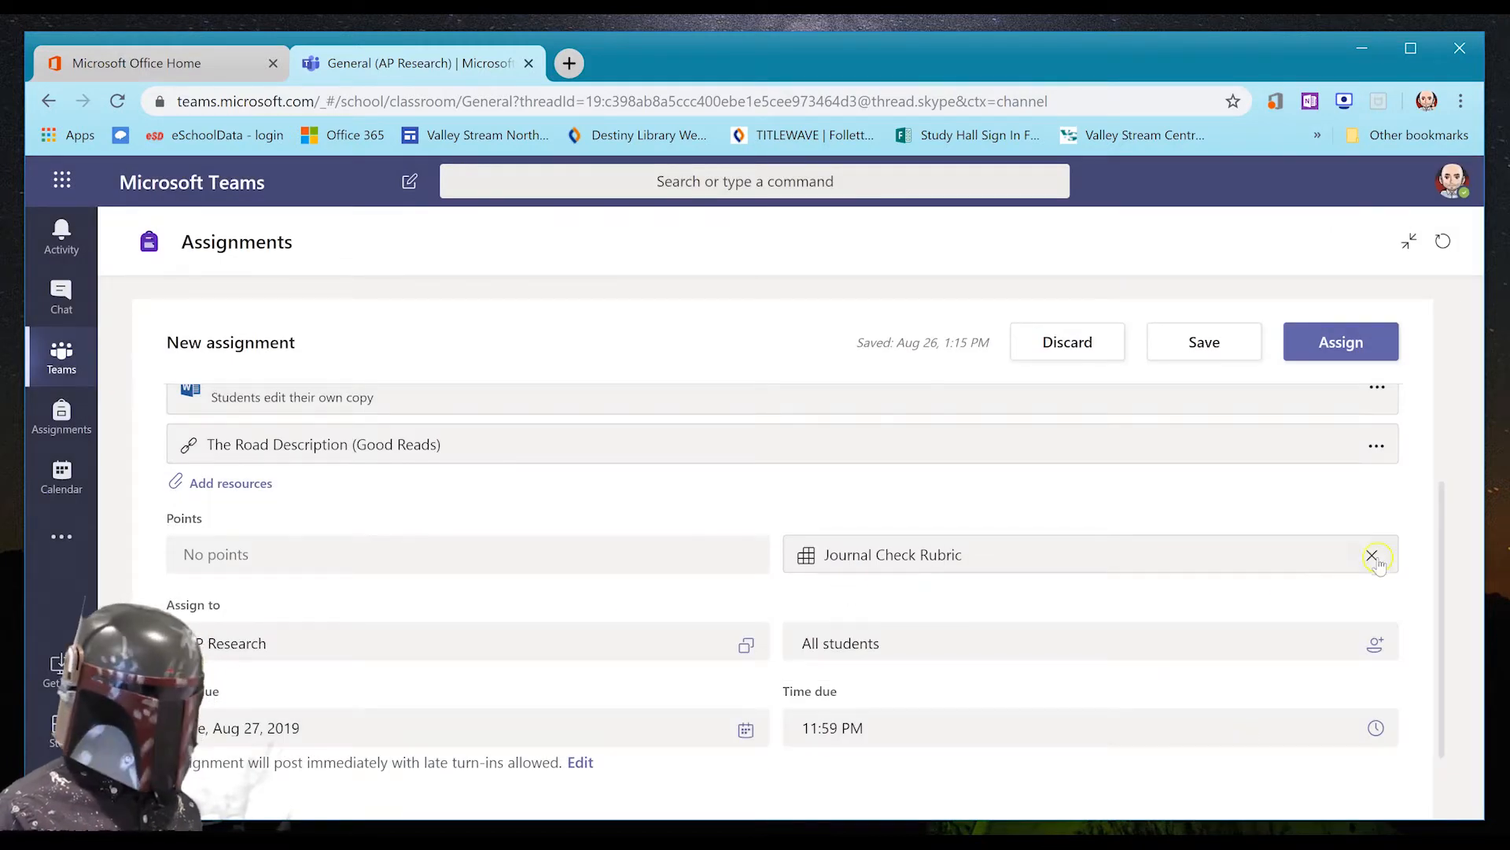
- Remove the Journal Check Rubric from the assignment and set its points to 100
mouse_move(495, 565)
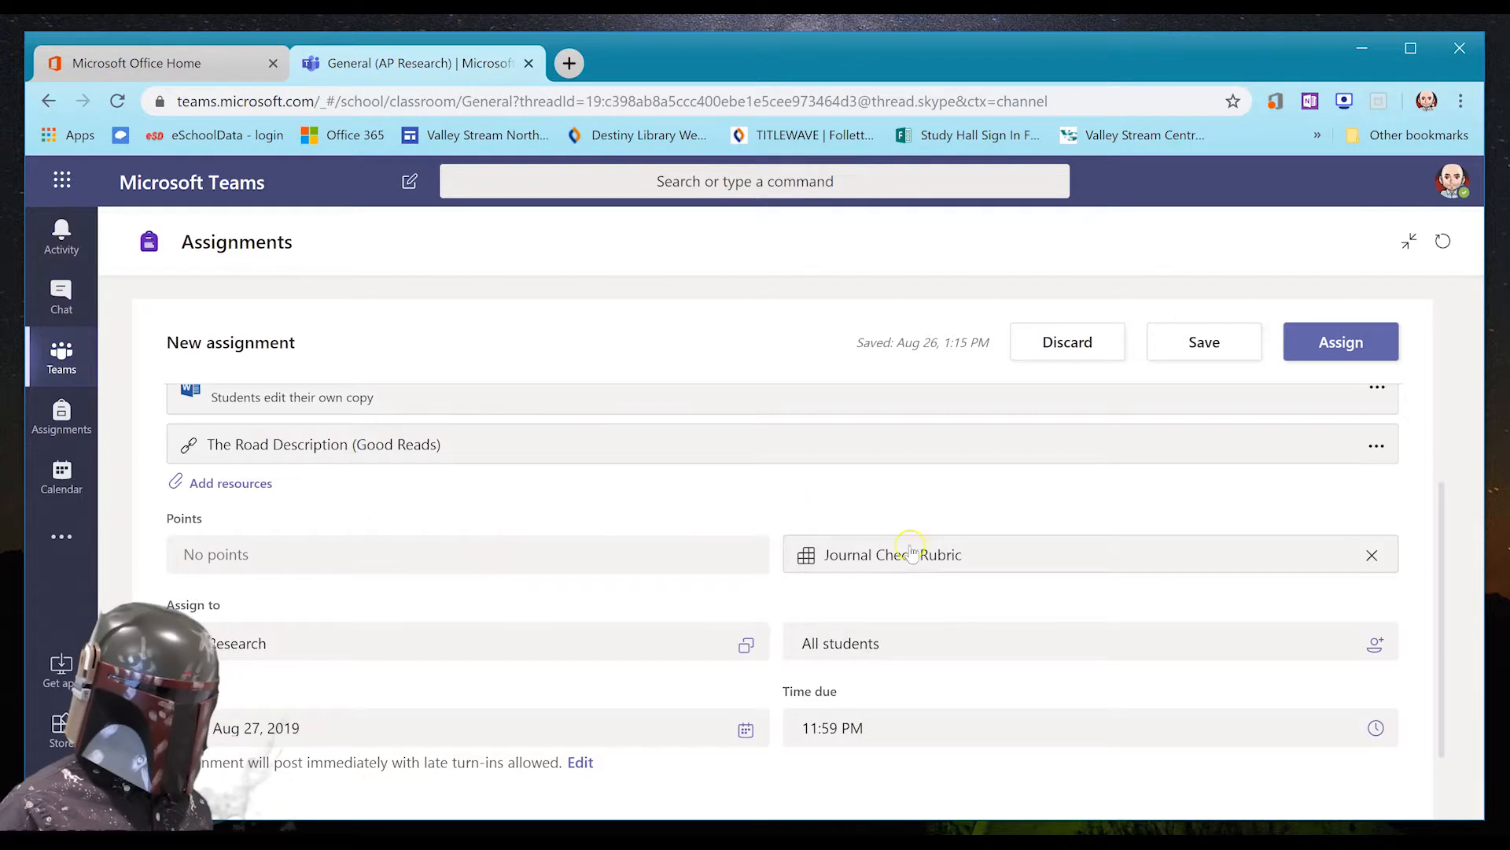
left_click(1372, 555)
left_click(566, 555)
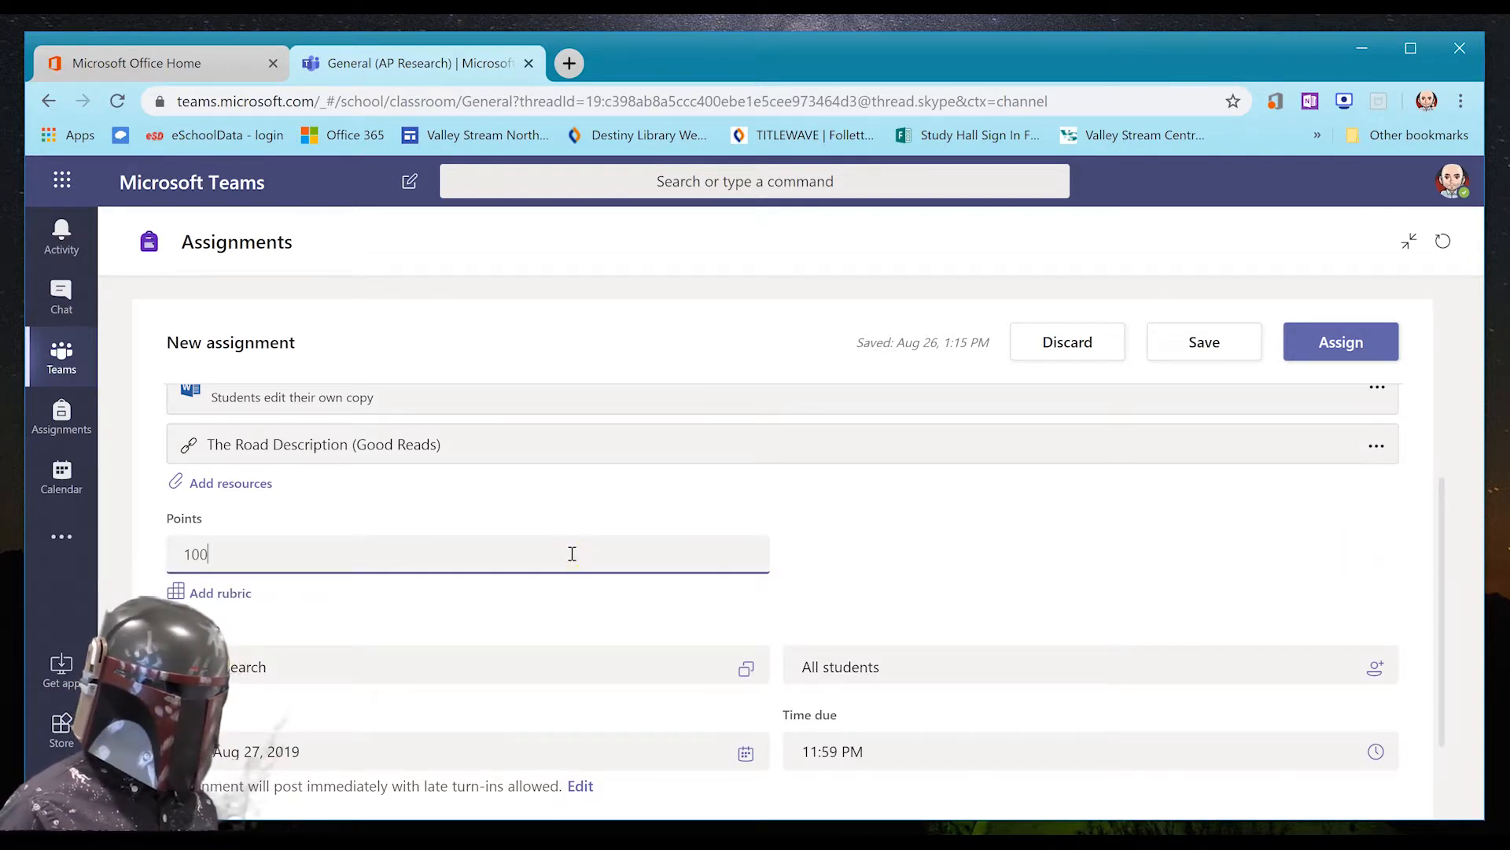
- Try assigning to the 9th Grade ELA (Test Team) class as well as AP Research, and remove that class again
scroll(553, 551, "down", 2)
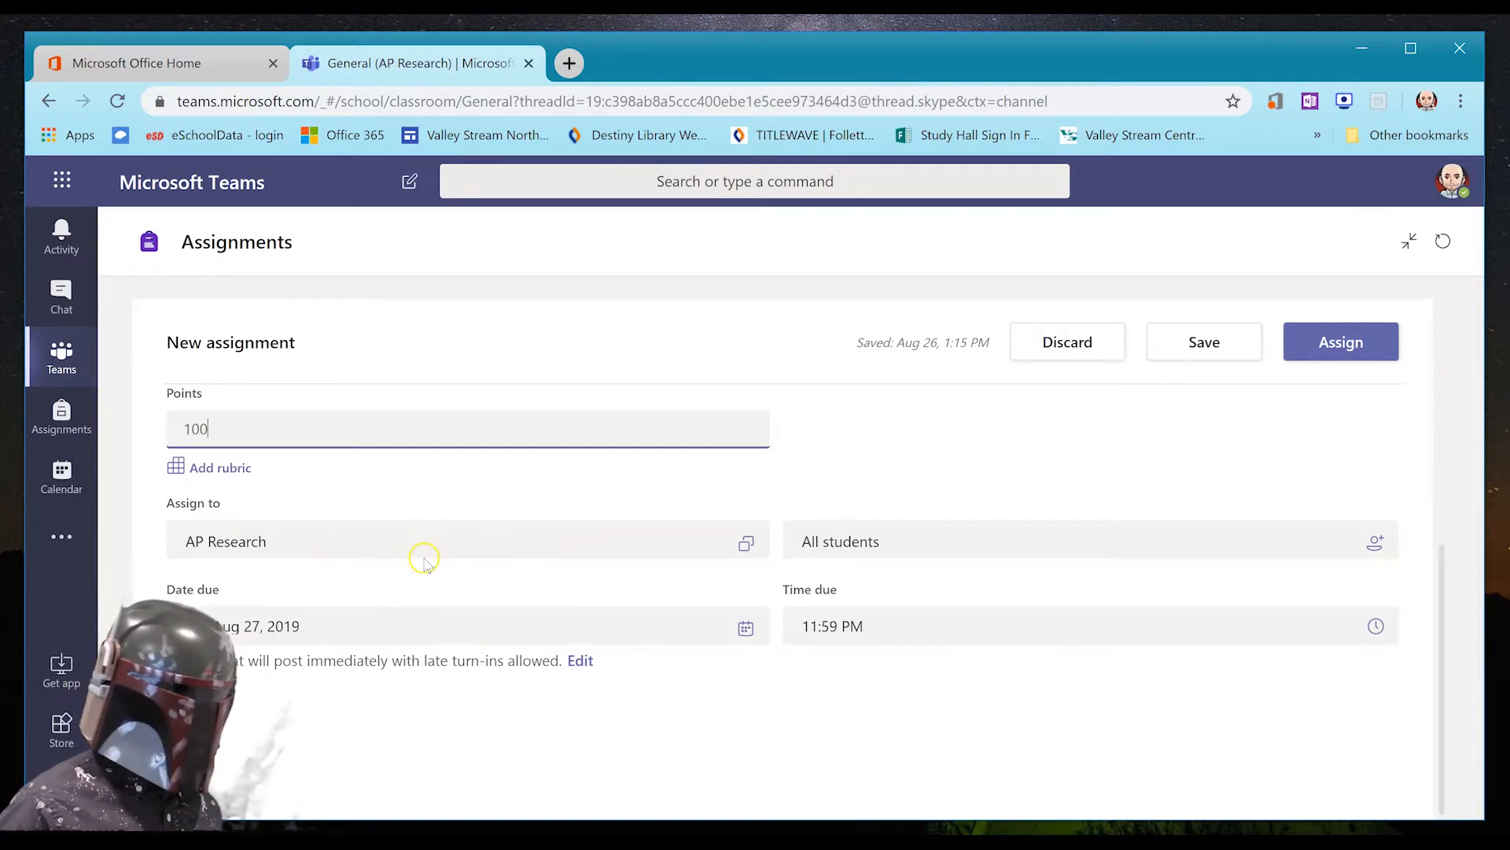
left_click(509, 550)
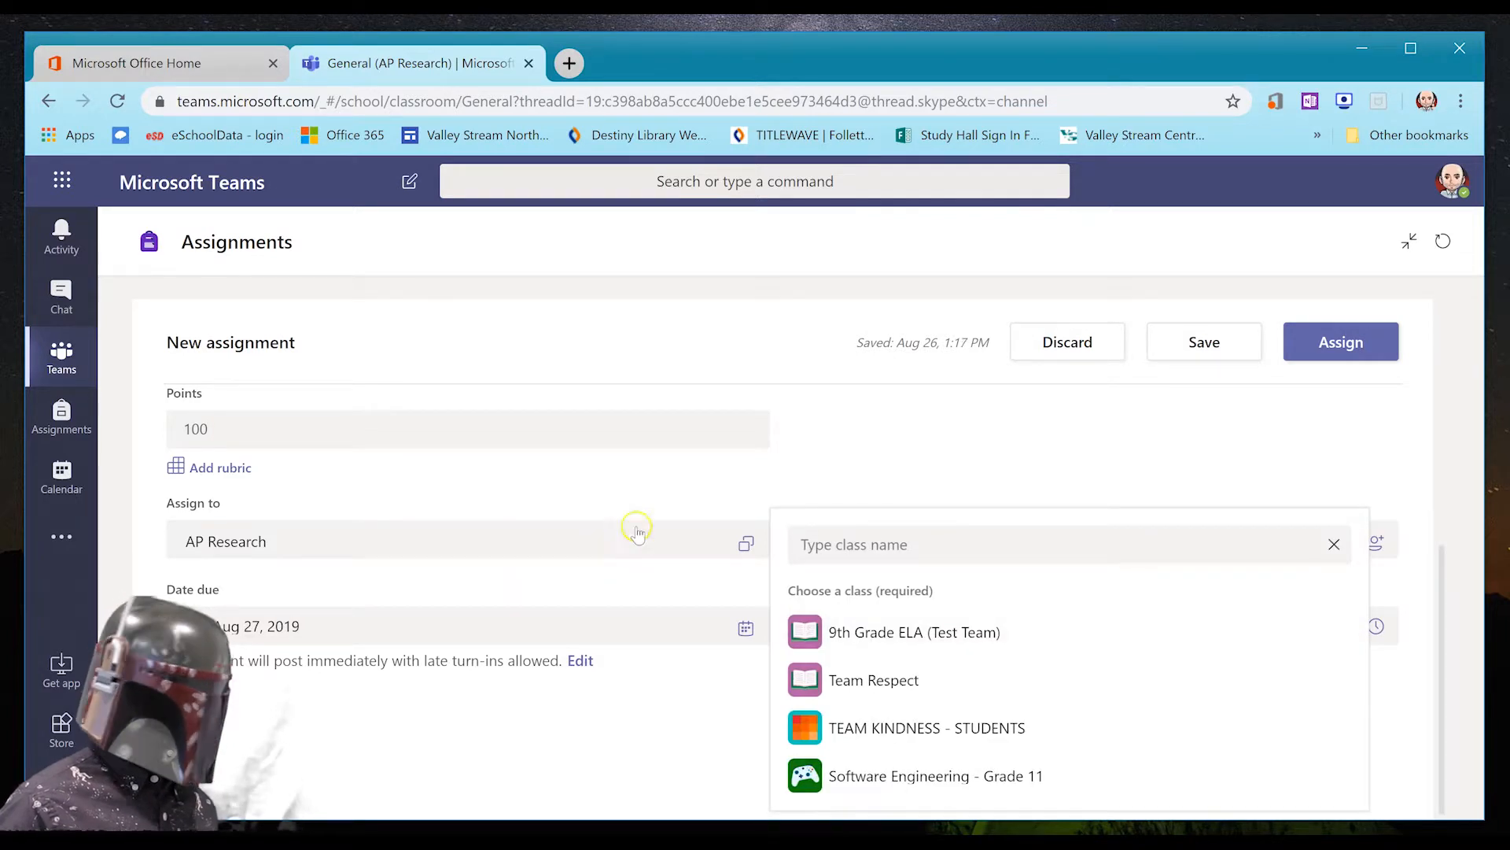
left_click(896, 626)
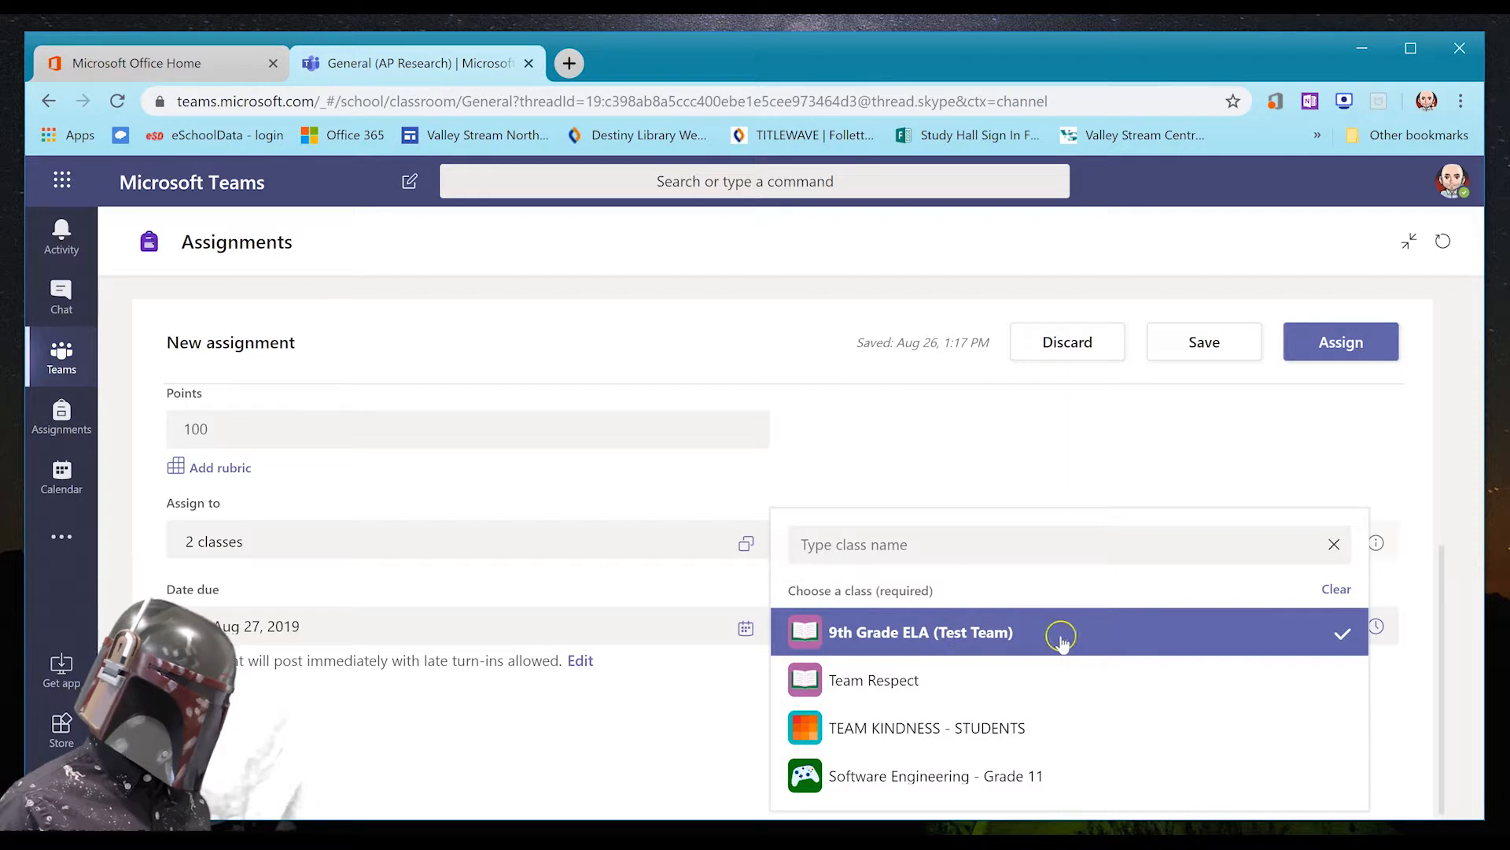
left_click(1176, 452)
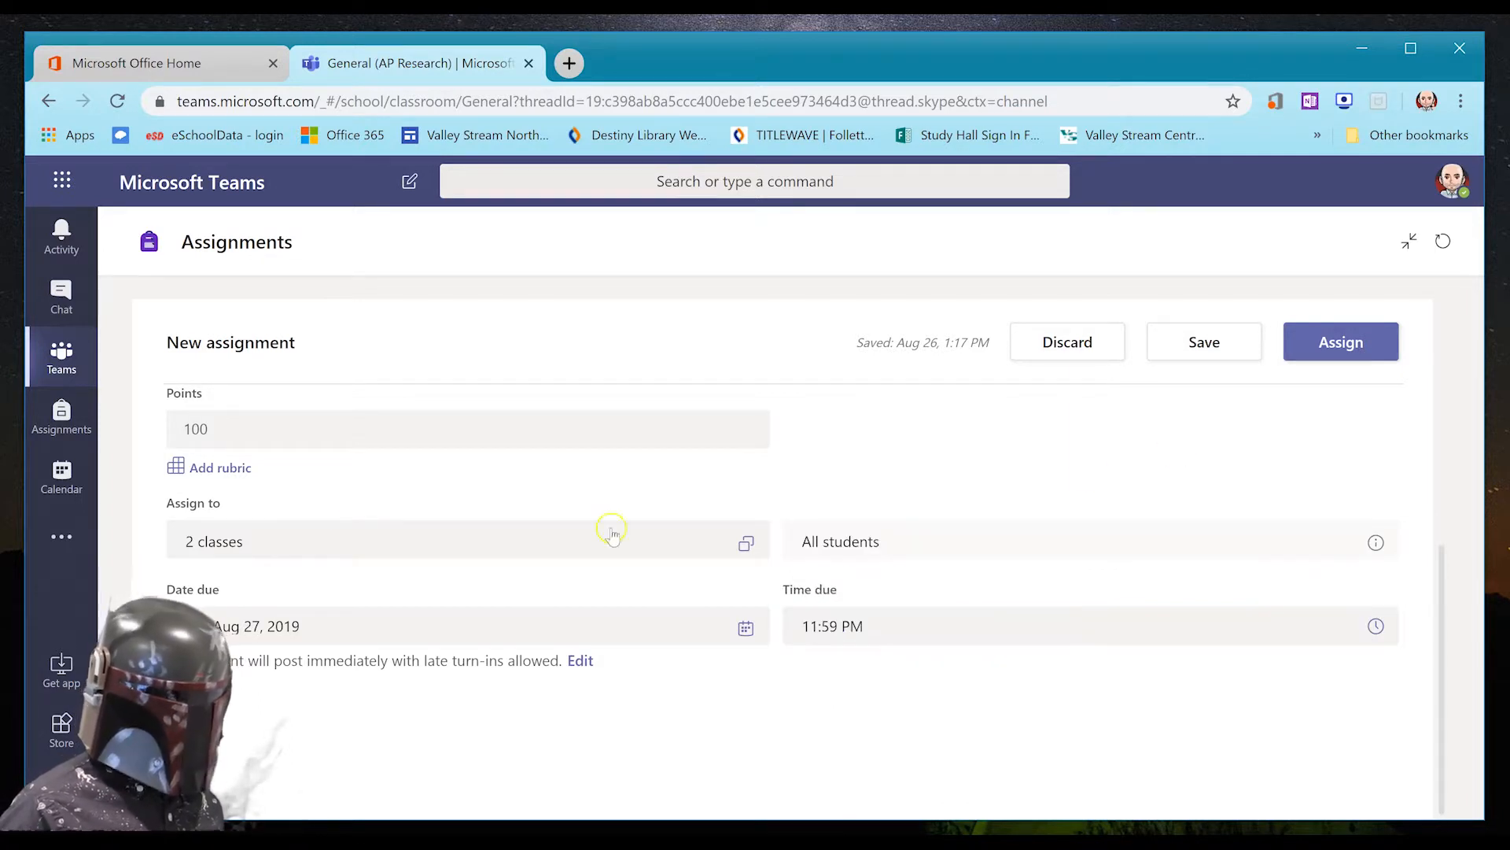
left_click(744, 545)
left_click(1338, 636)
left_click(1317, 478)
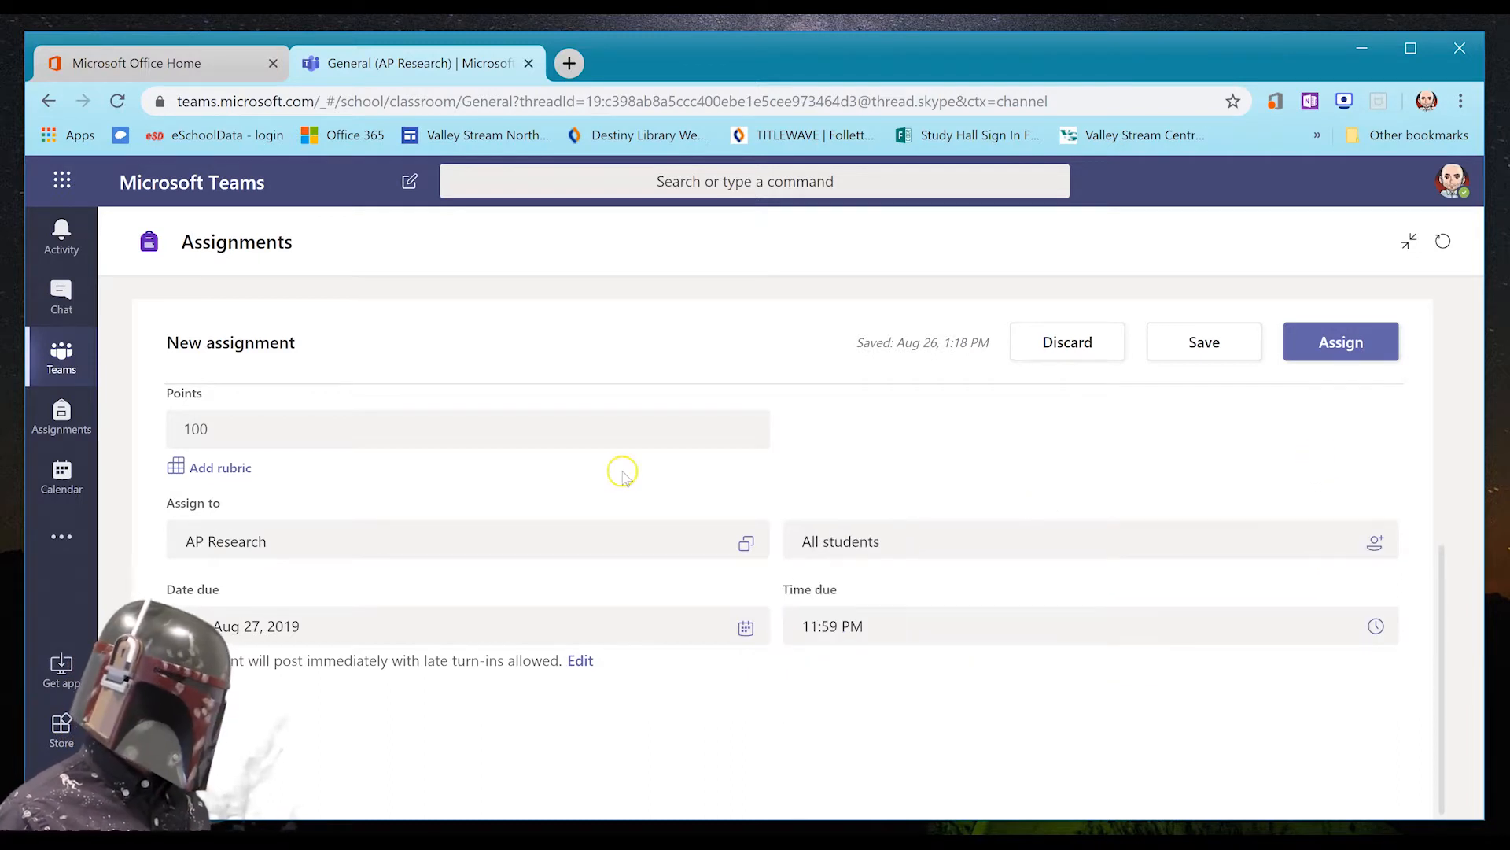
- Try selecting an individual student for the assignment, and clear the selection to keep all students assigned
left_click(866, 546)
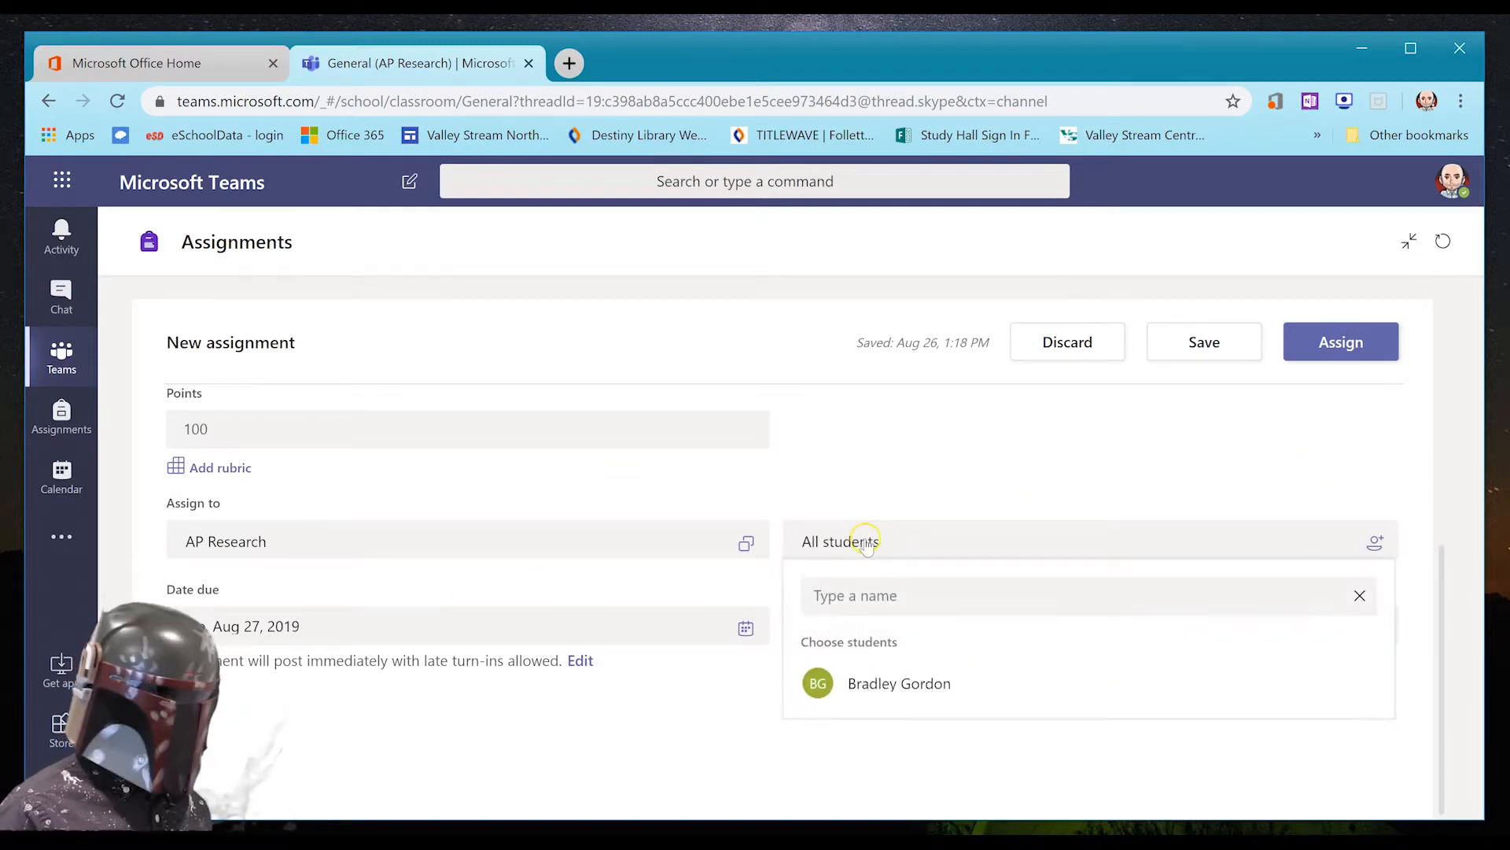
left_click(980, 548)
left_click(982, 544)
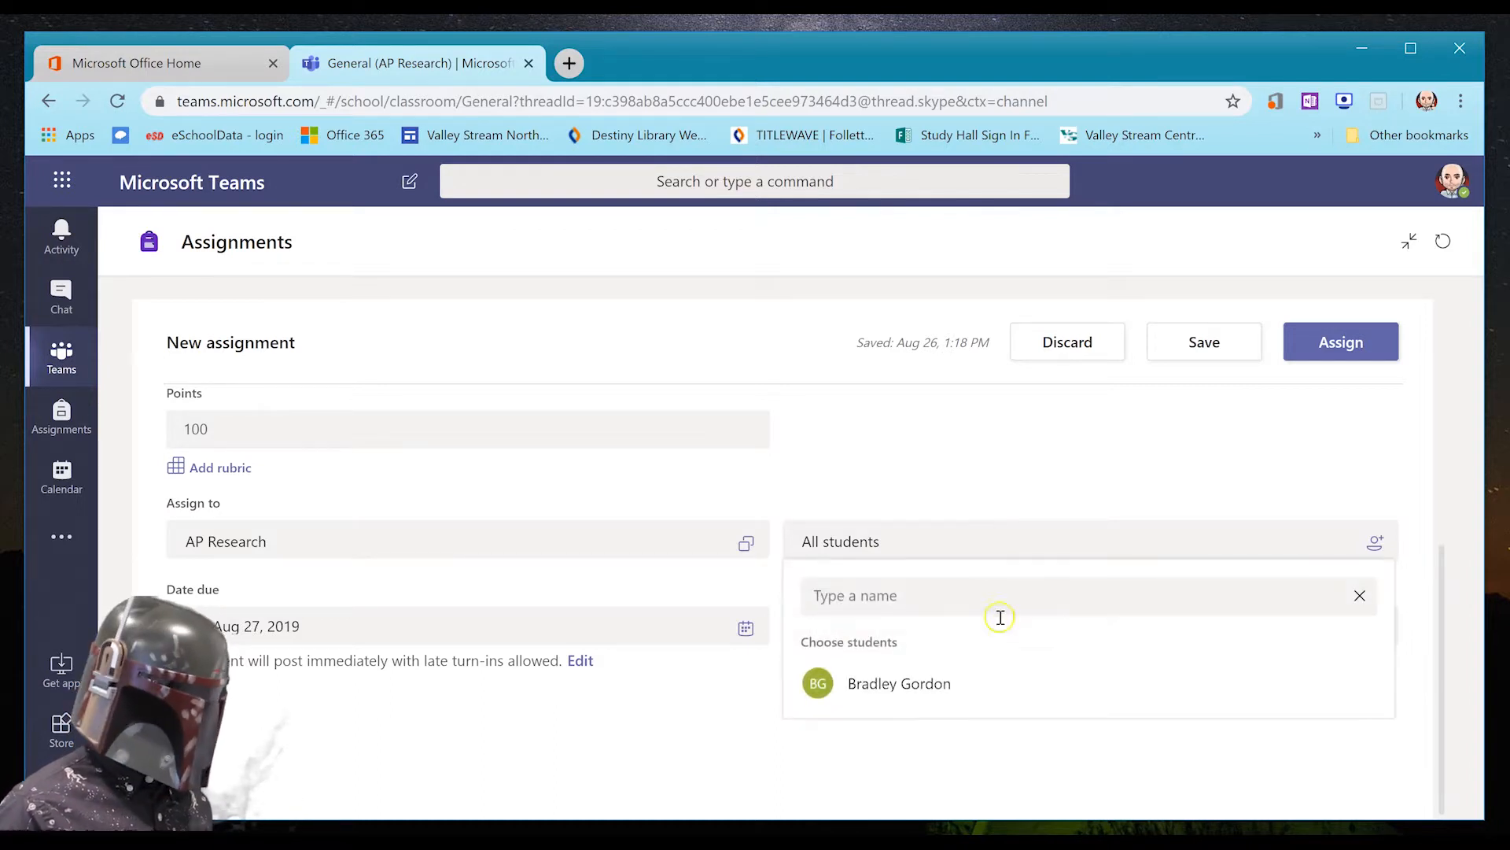
left_click(993, 690)
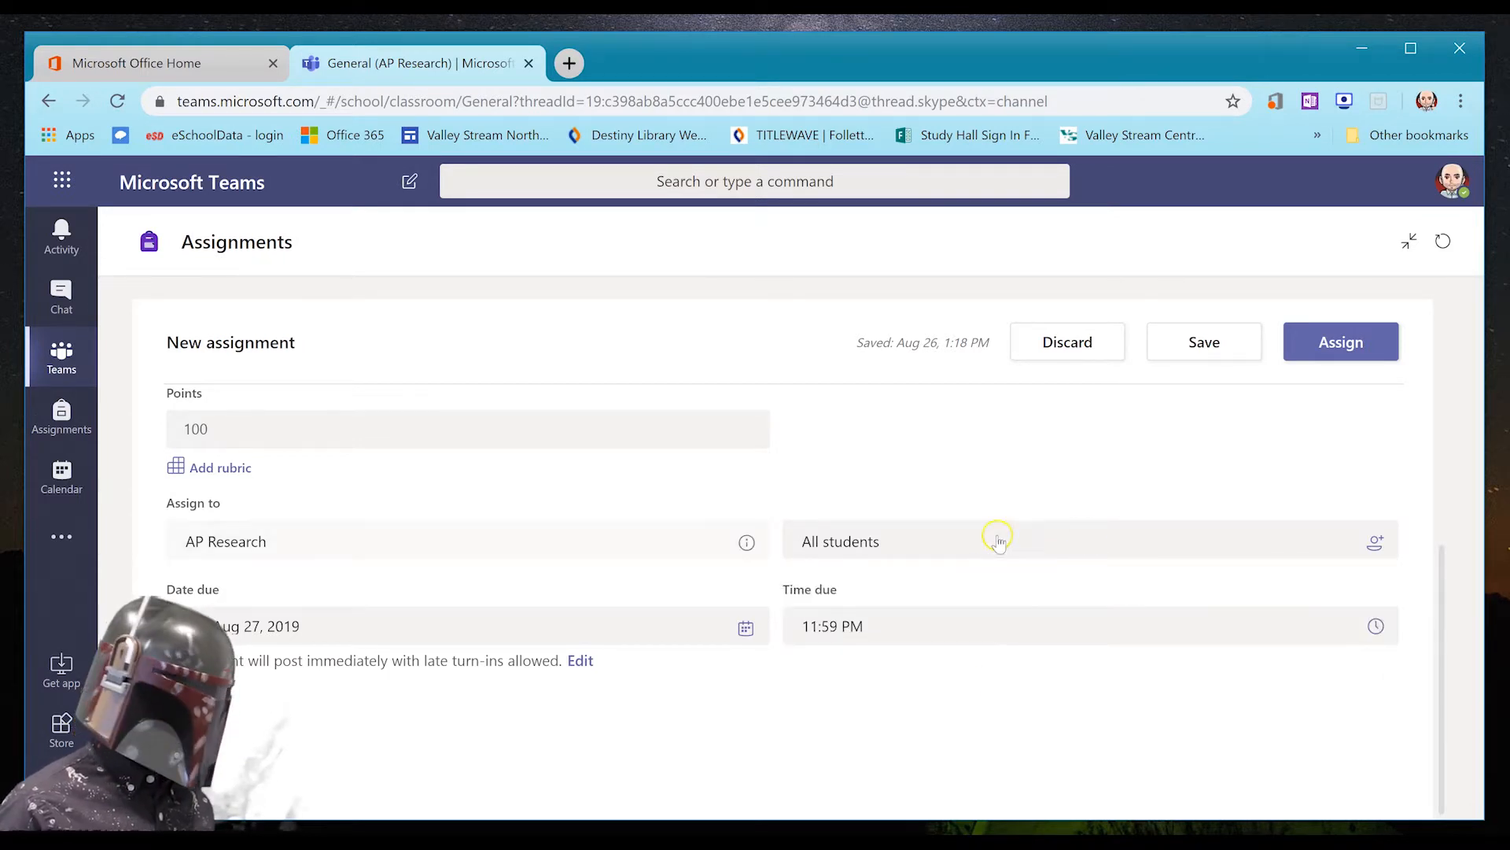
left_click(913, 541)
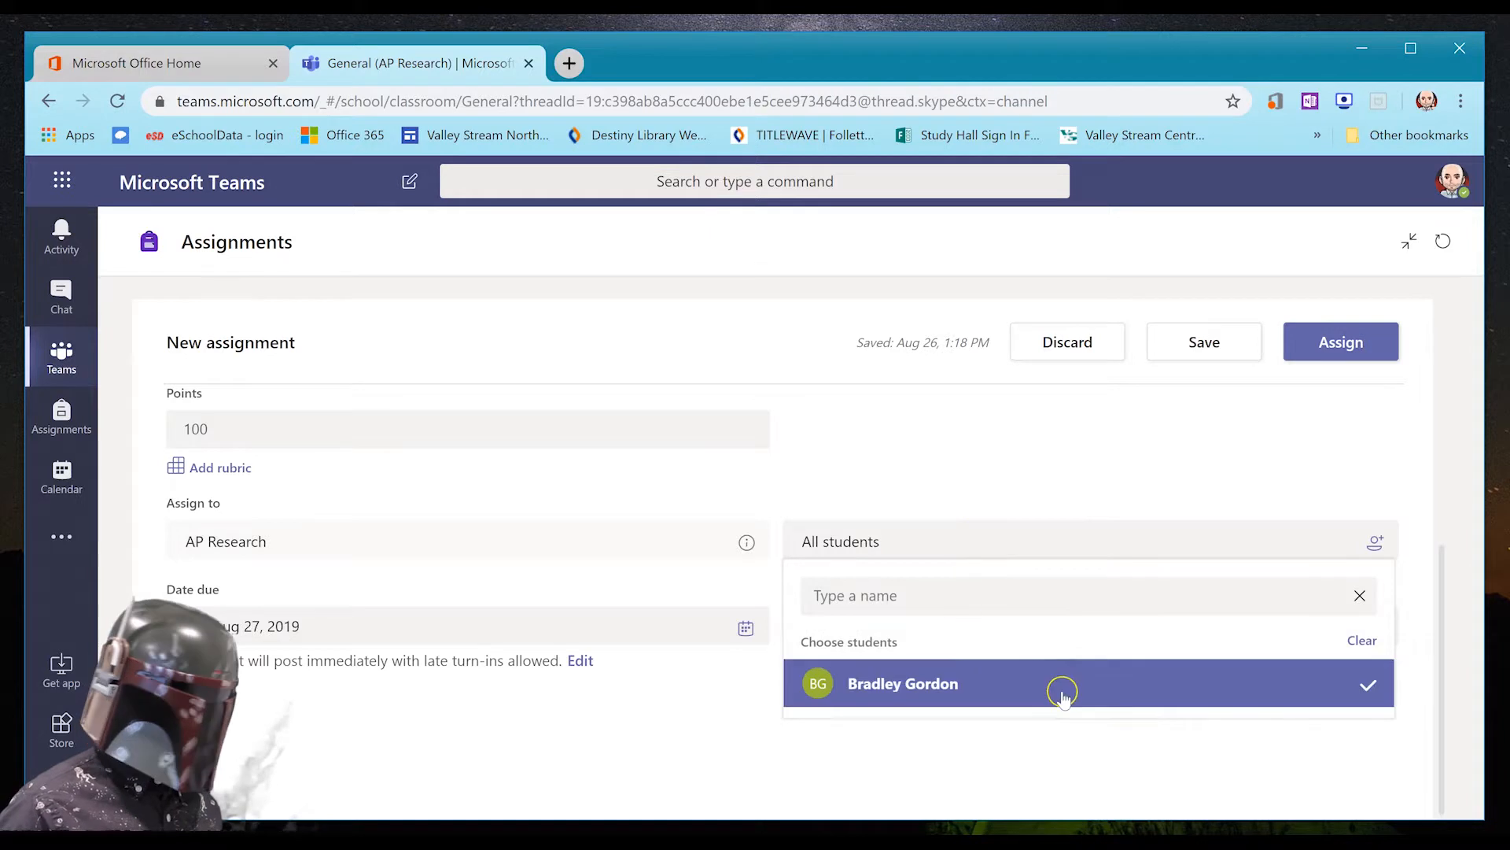
left_click(1134, 700)
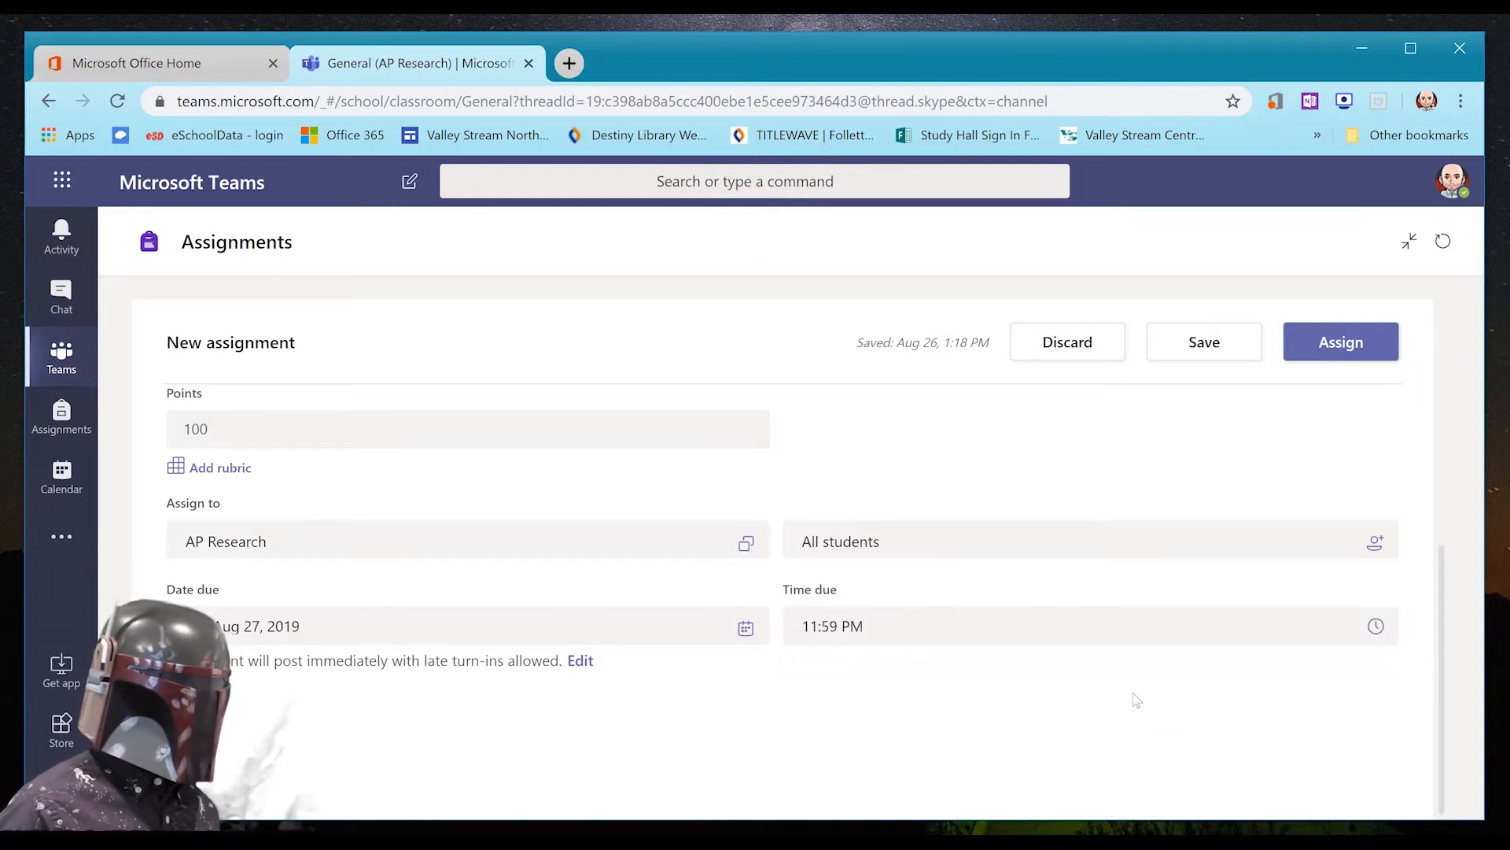
left_click(1059, 549)
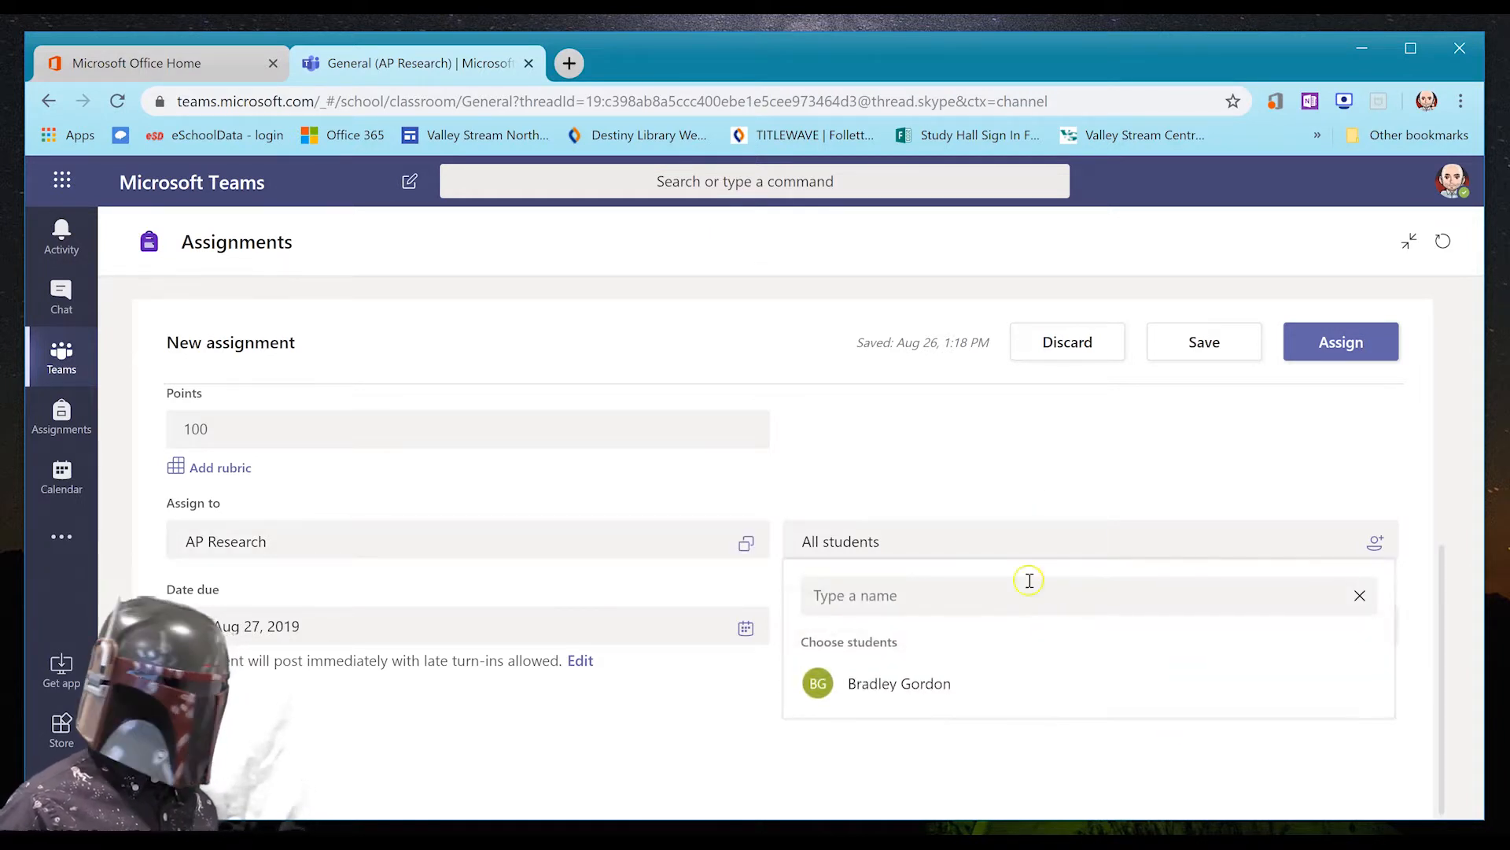
left_click(861, 493)
- Look over the assignment form and the list of students who can be assigned
scroll(867, 505, "up", 2)
scroll(873, 524, "down", 1)
scroll(874, 528, "down", 1)
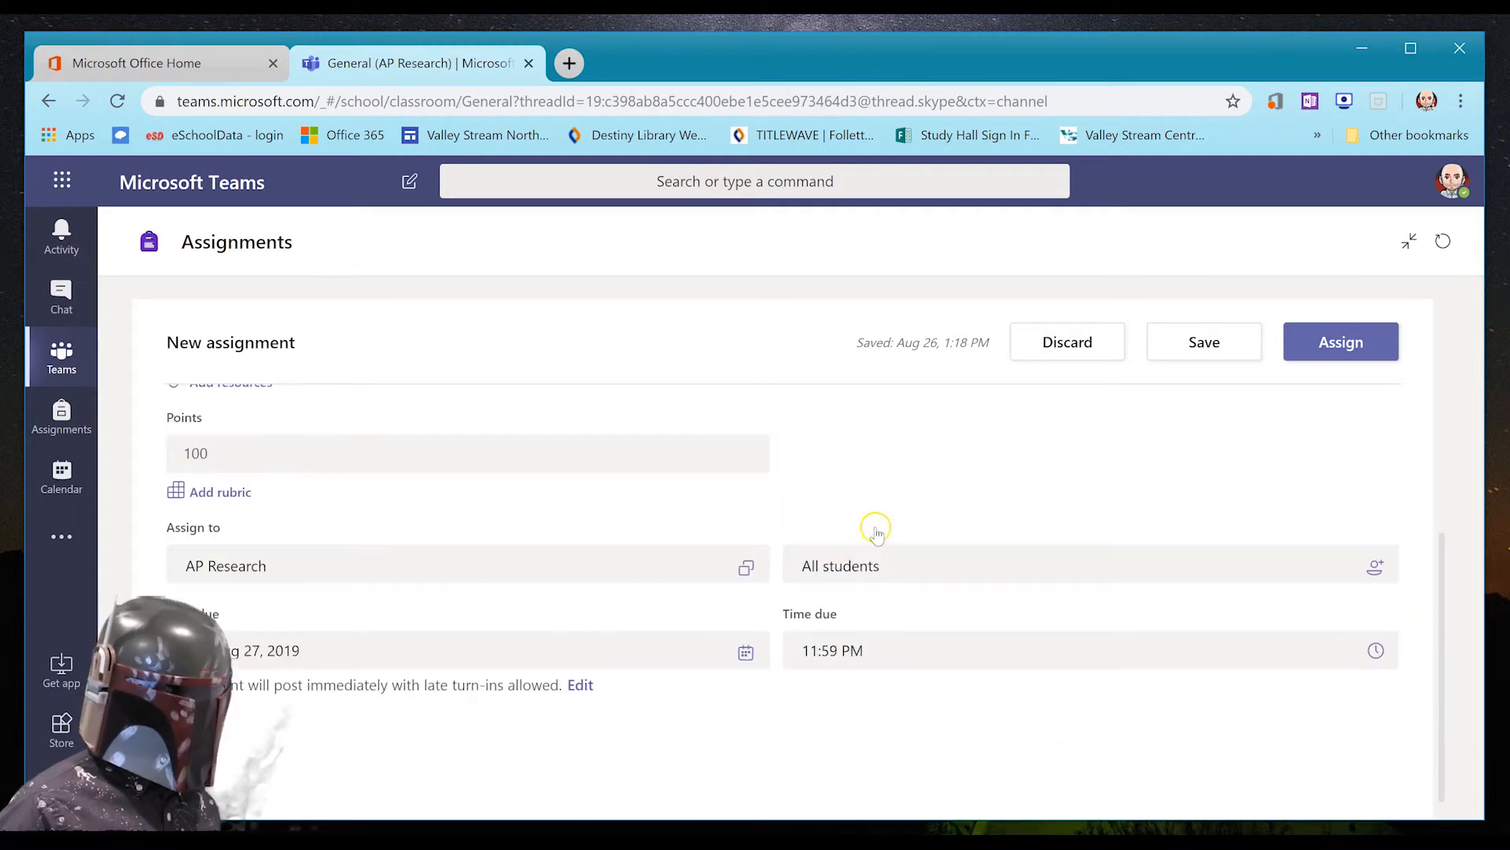
scroll(873, 530, "up", 5)
scroll(926, 592, "down", 5)
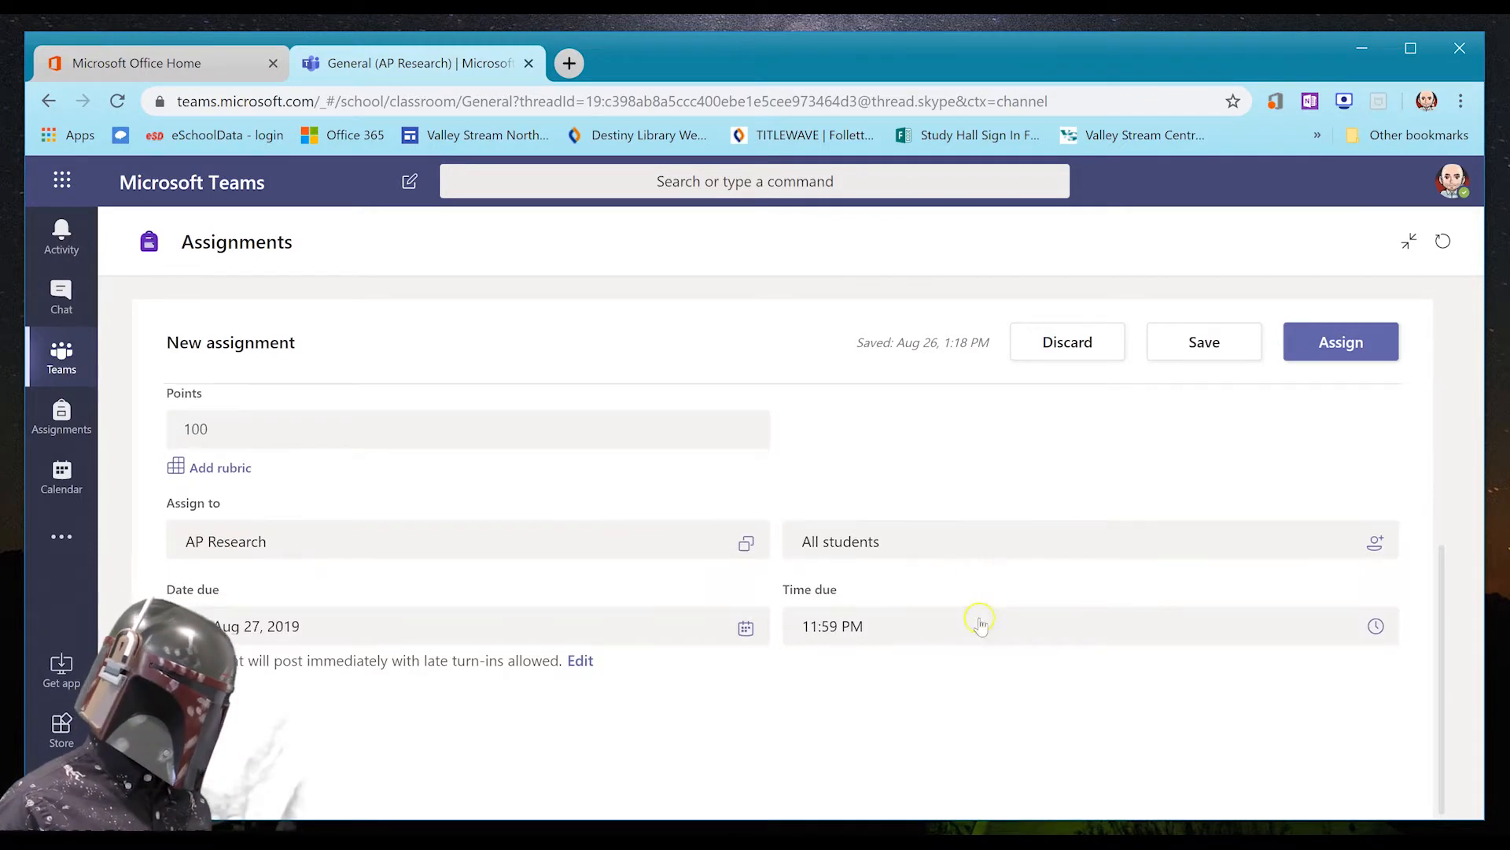
left_click(954, 543)
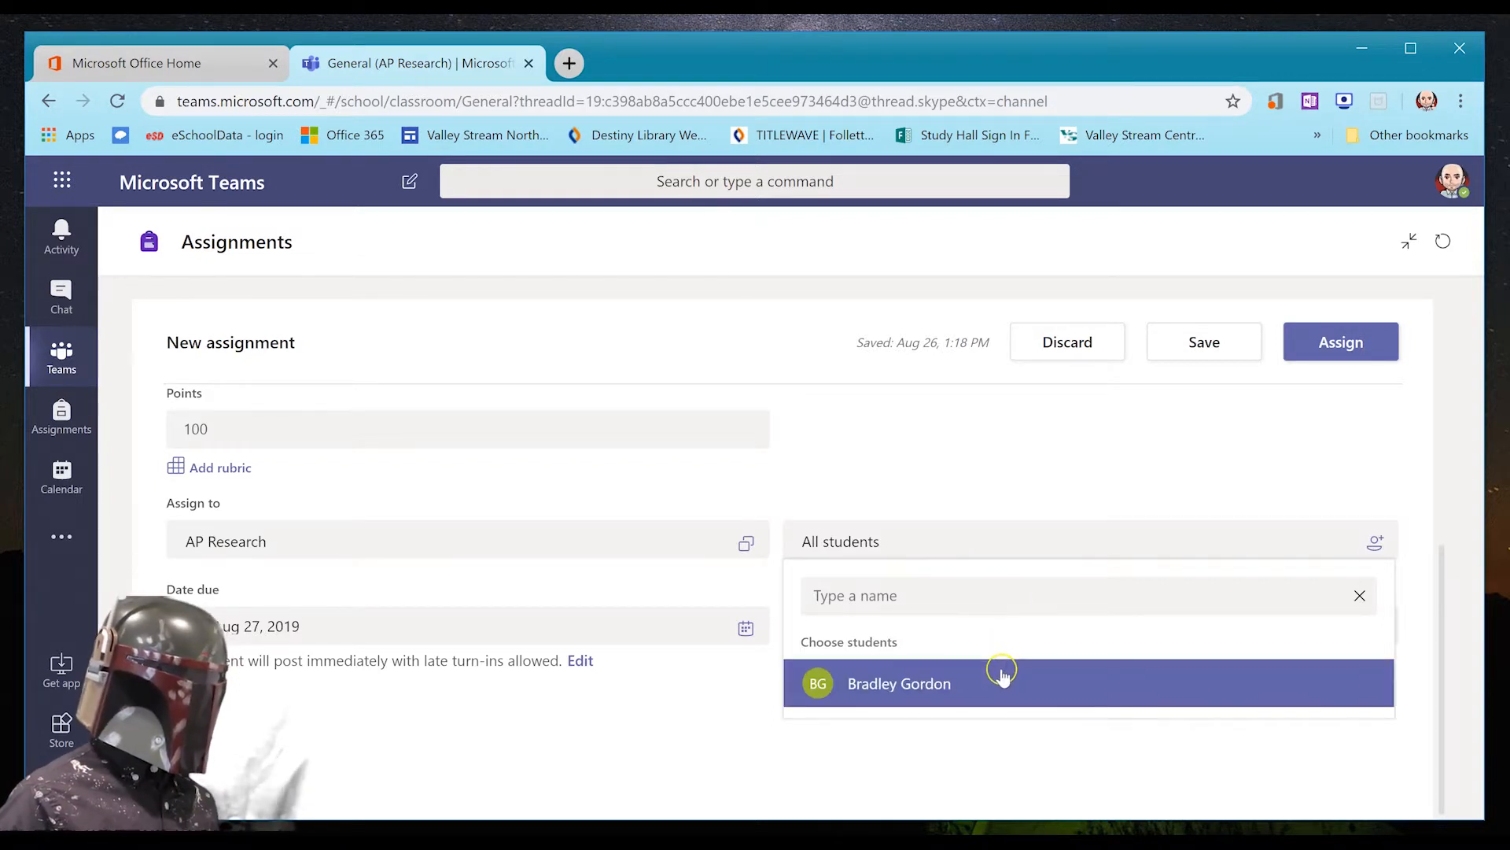
left_click(927, 494)
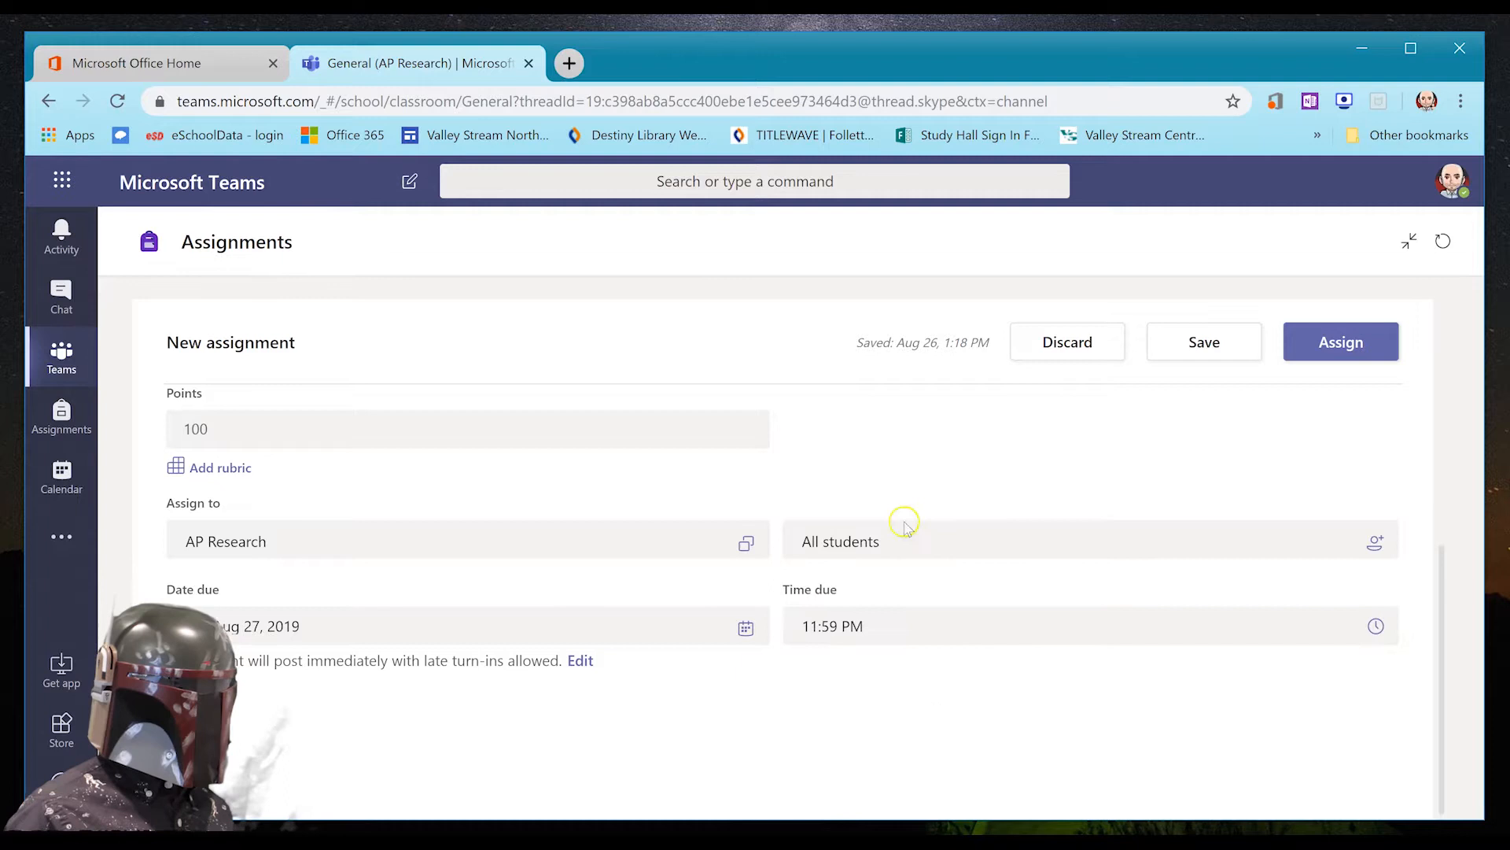
- Set the assignment's due date to August 30, 2019, and change it to Friday, September 13, 2019
left_click(264, 636)
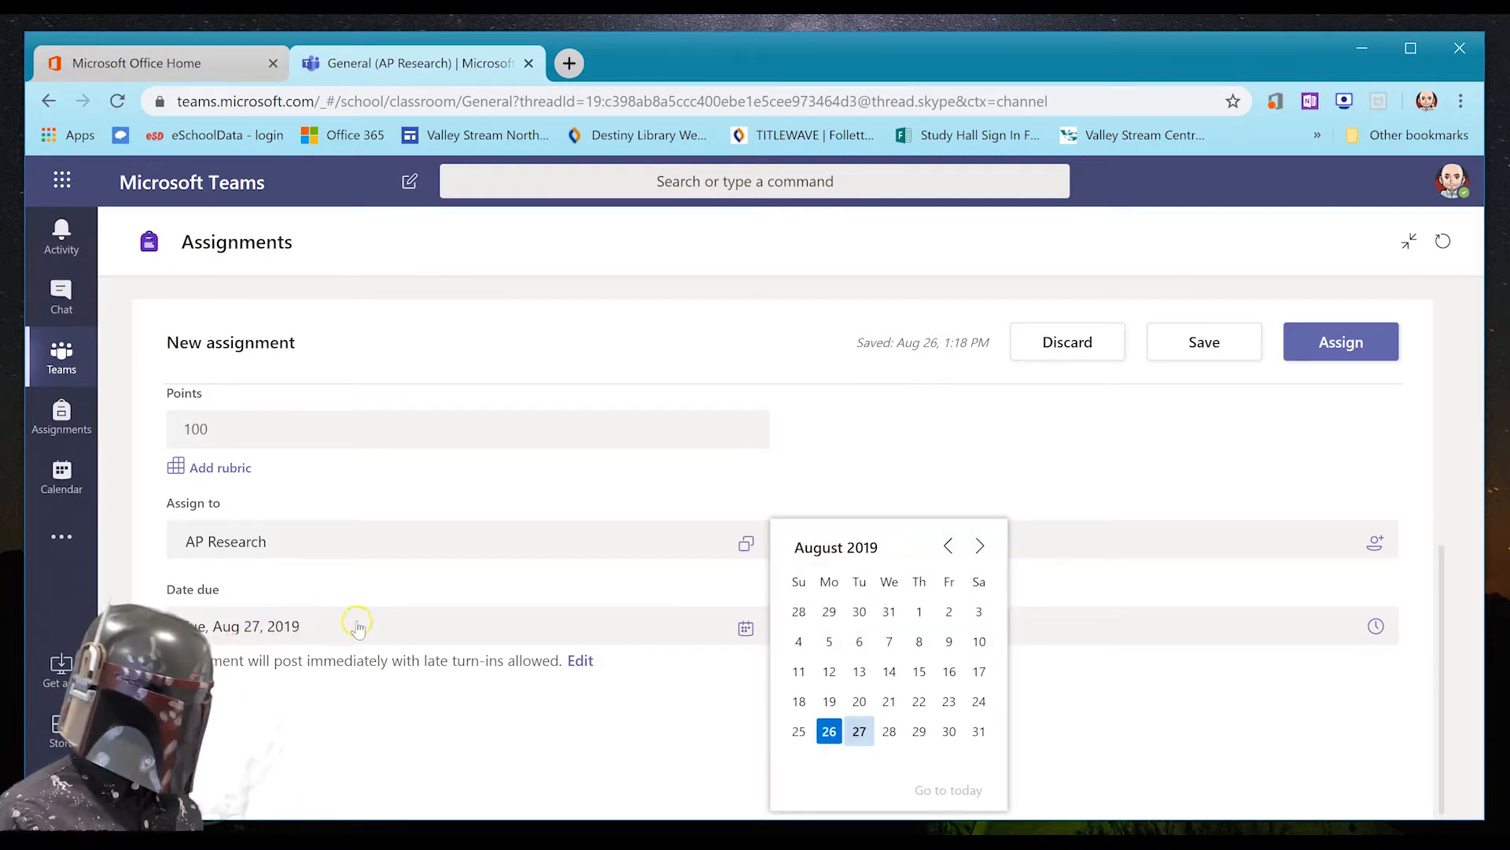
left_click(950, 732)
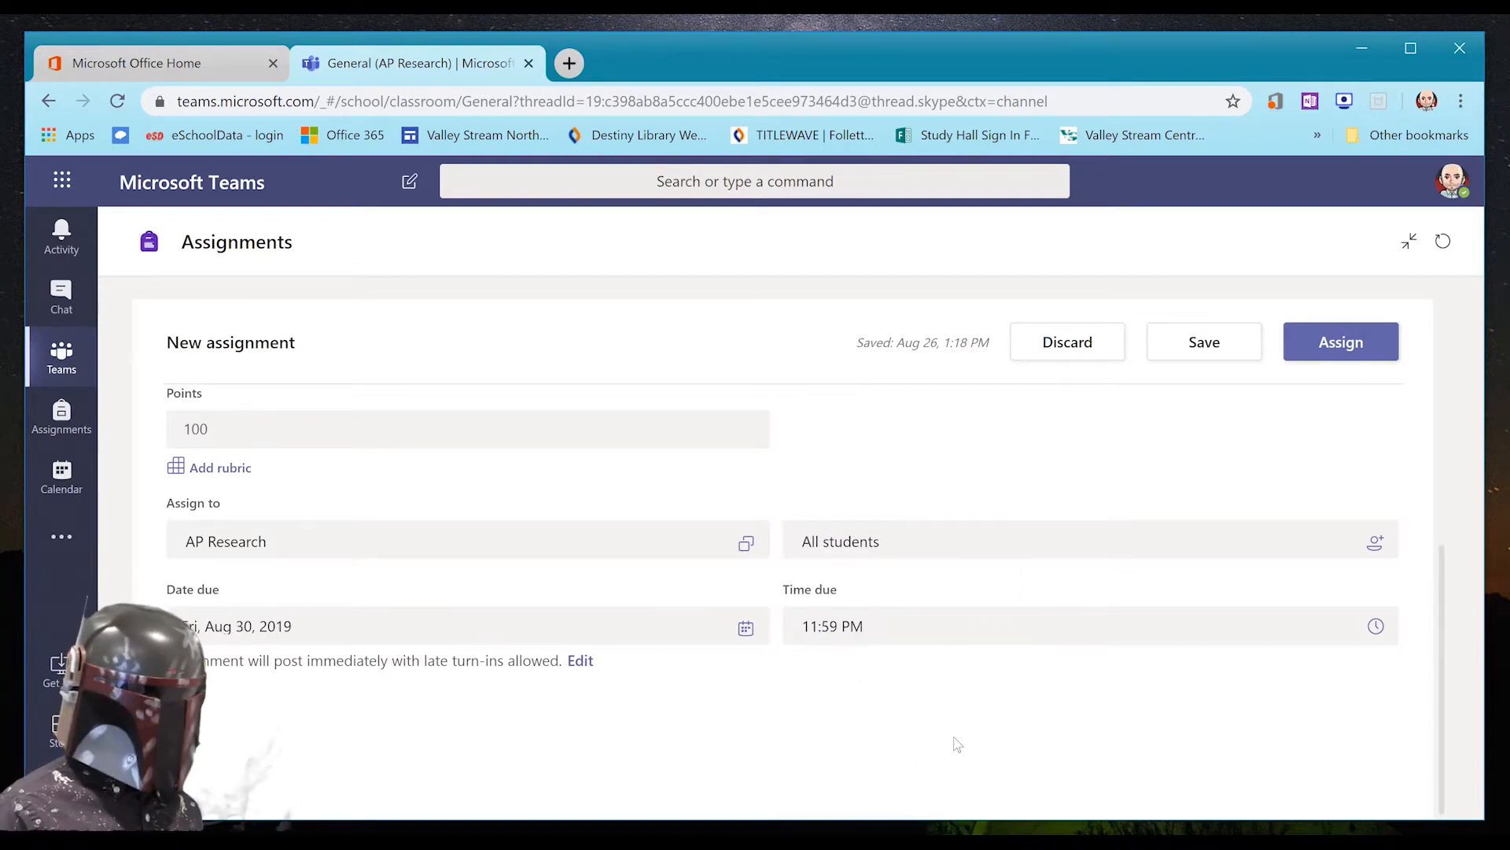
left_click(668, 636)
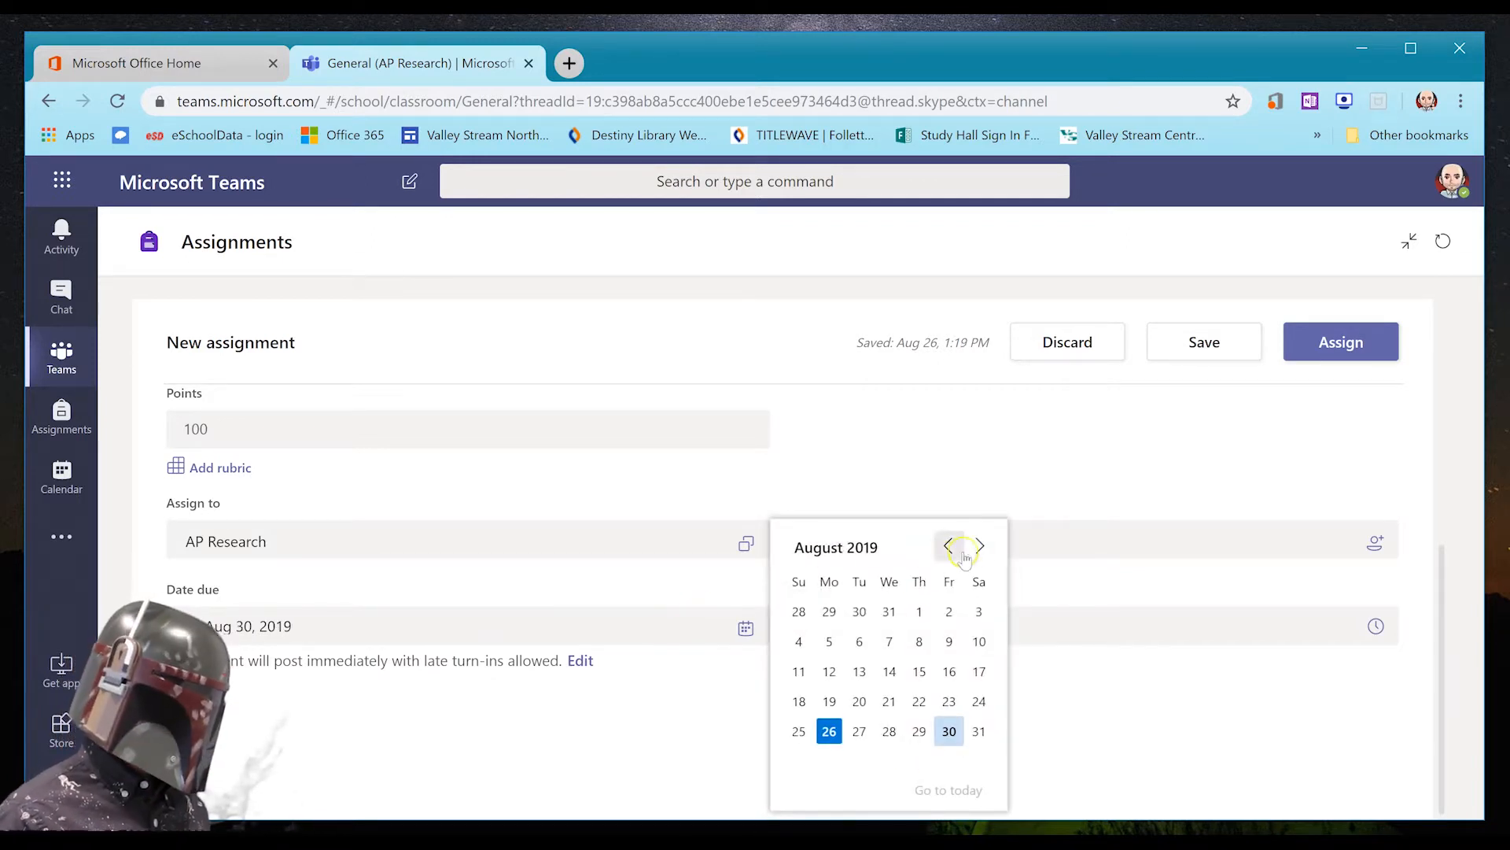
left_click(979, 546)
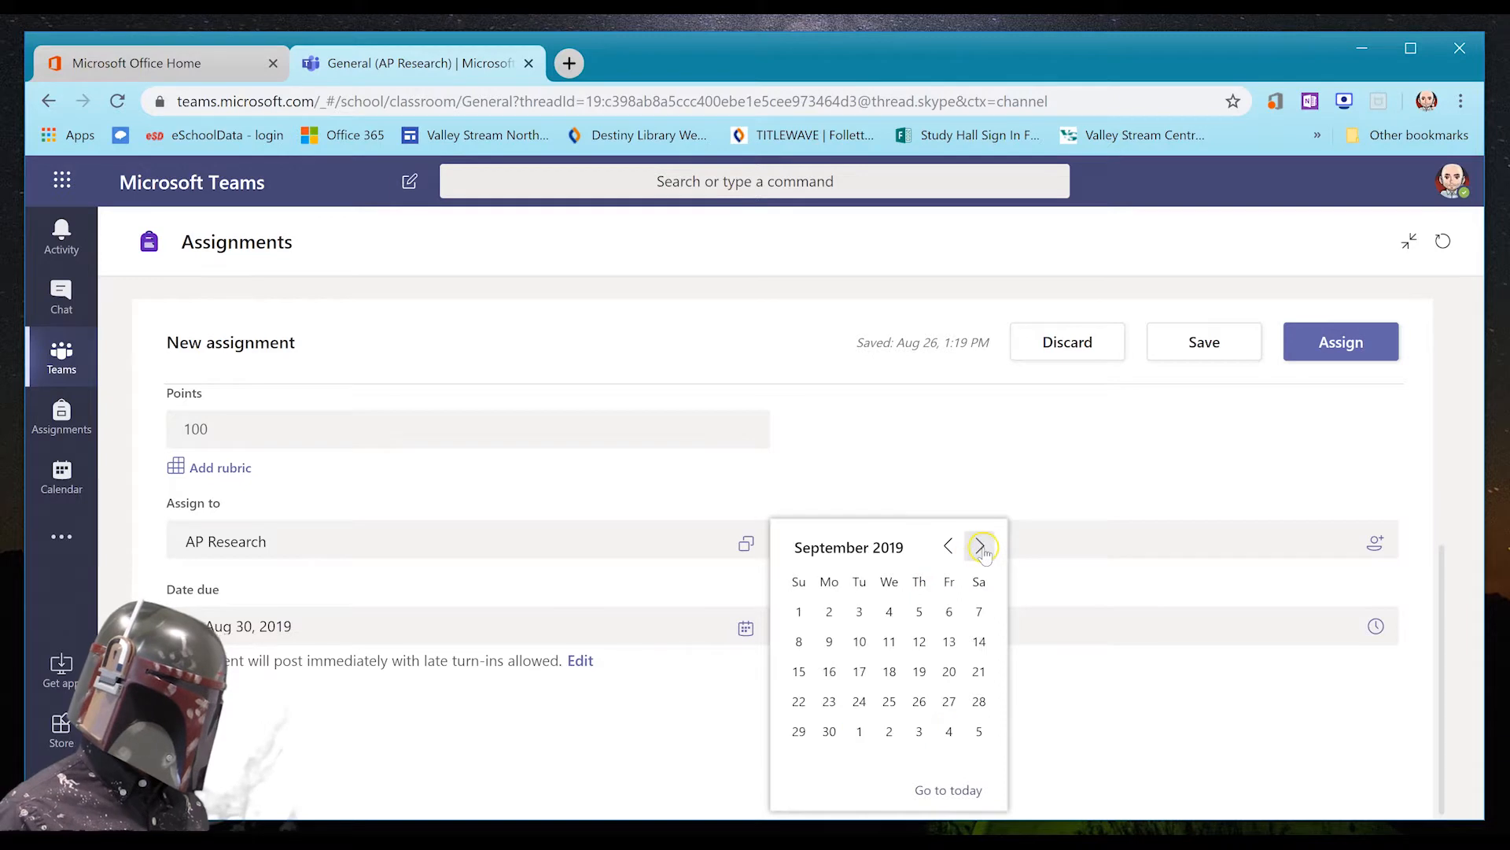
left_click(952, 645)
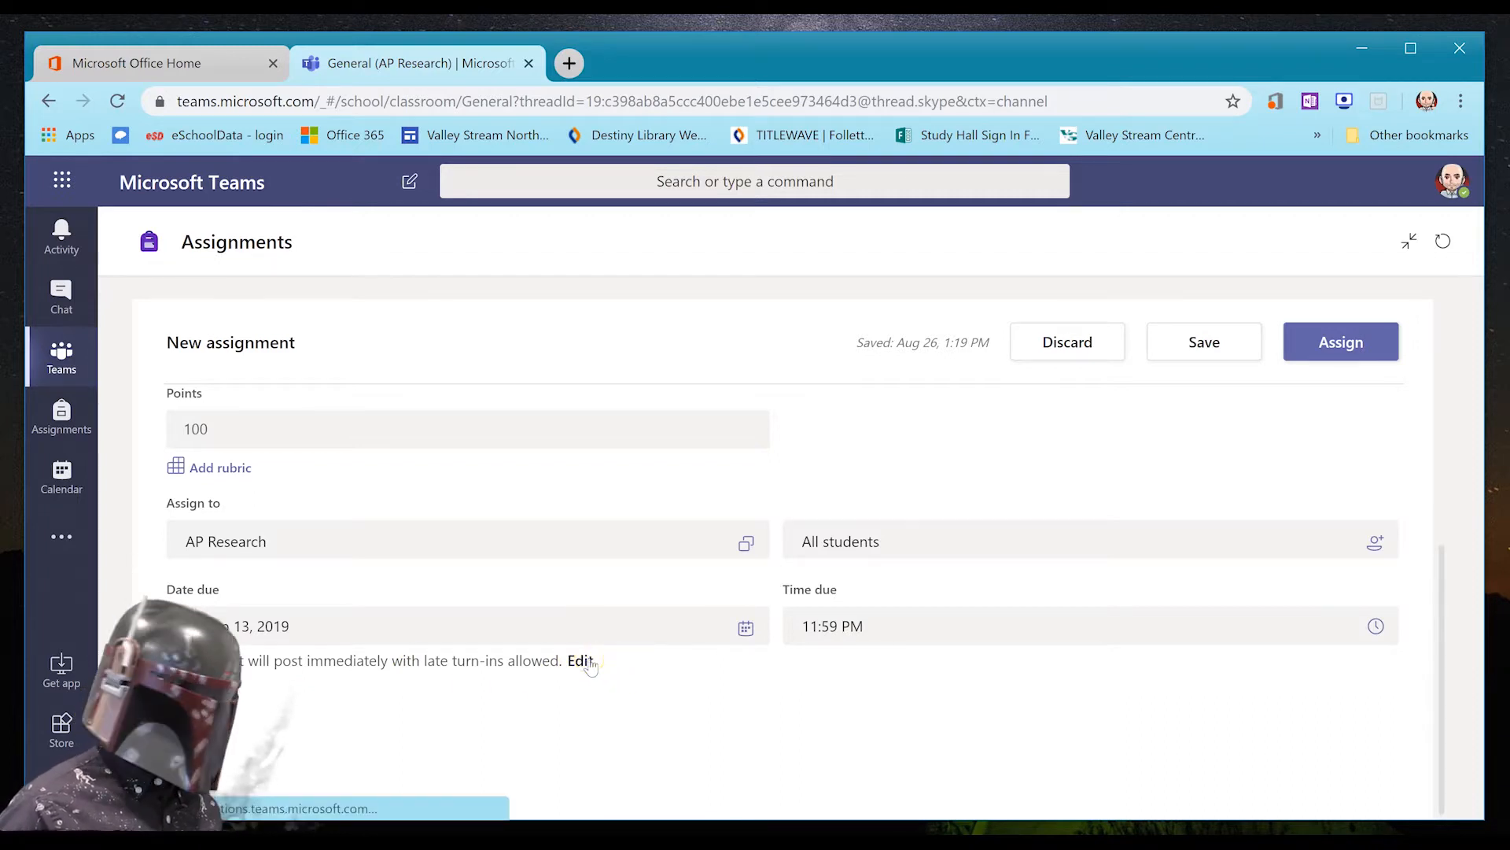
- Review the timeline's scheduling and late turn-in options, cancel without changes, and assign the completed assignment to the class
left_click(582, 662)
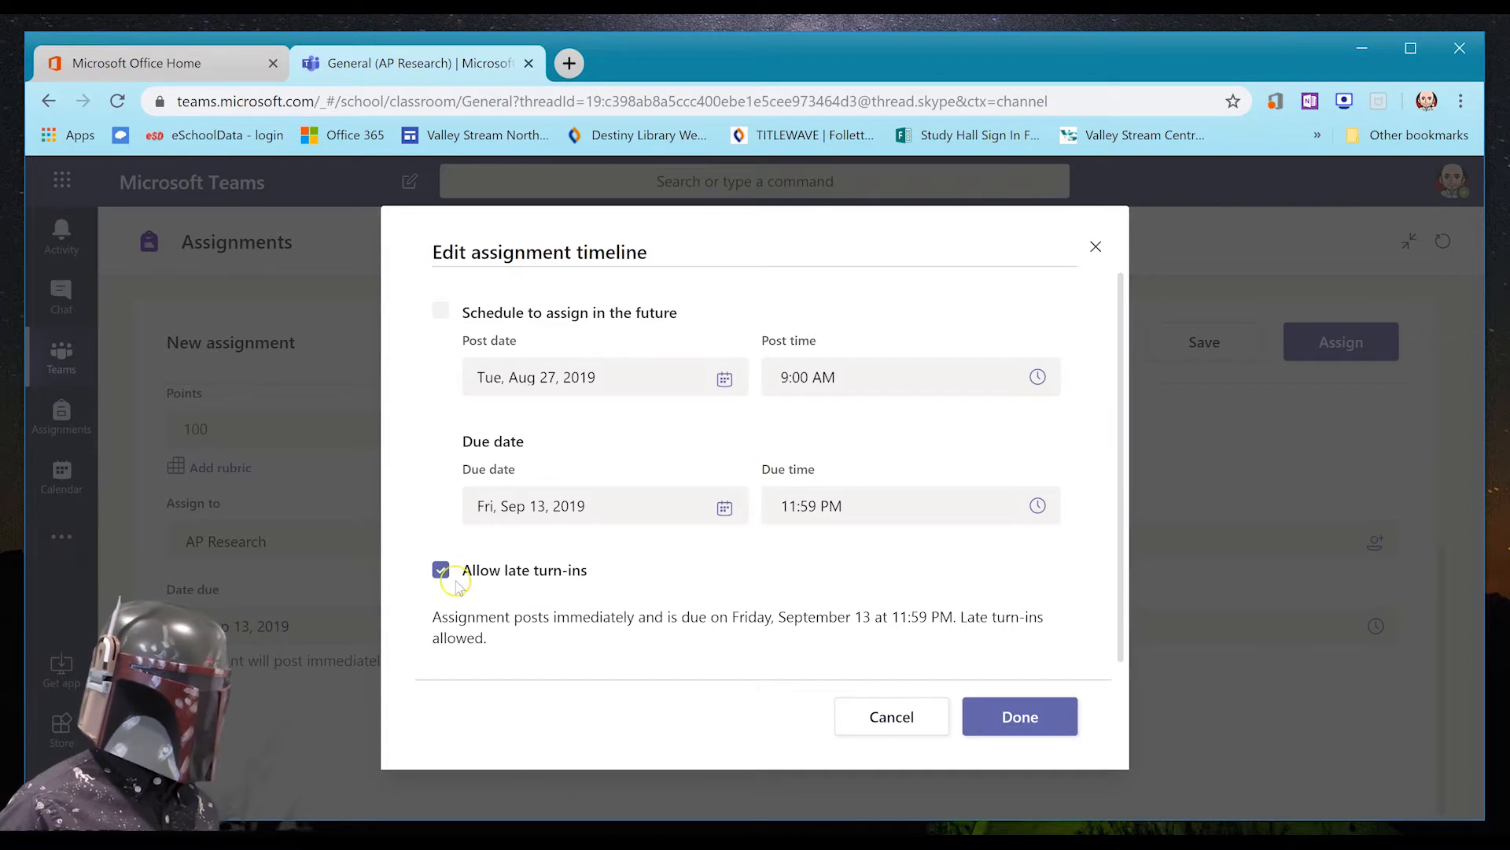
left_click(892, 728)
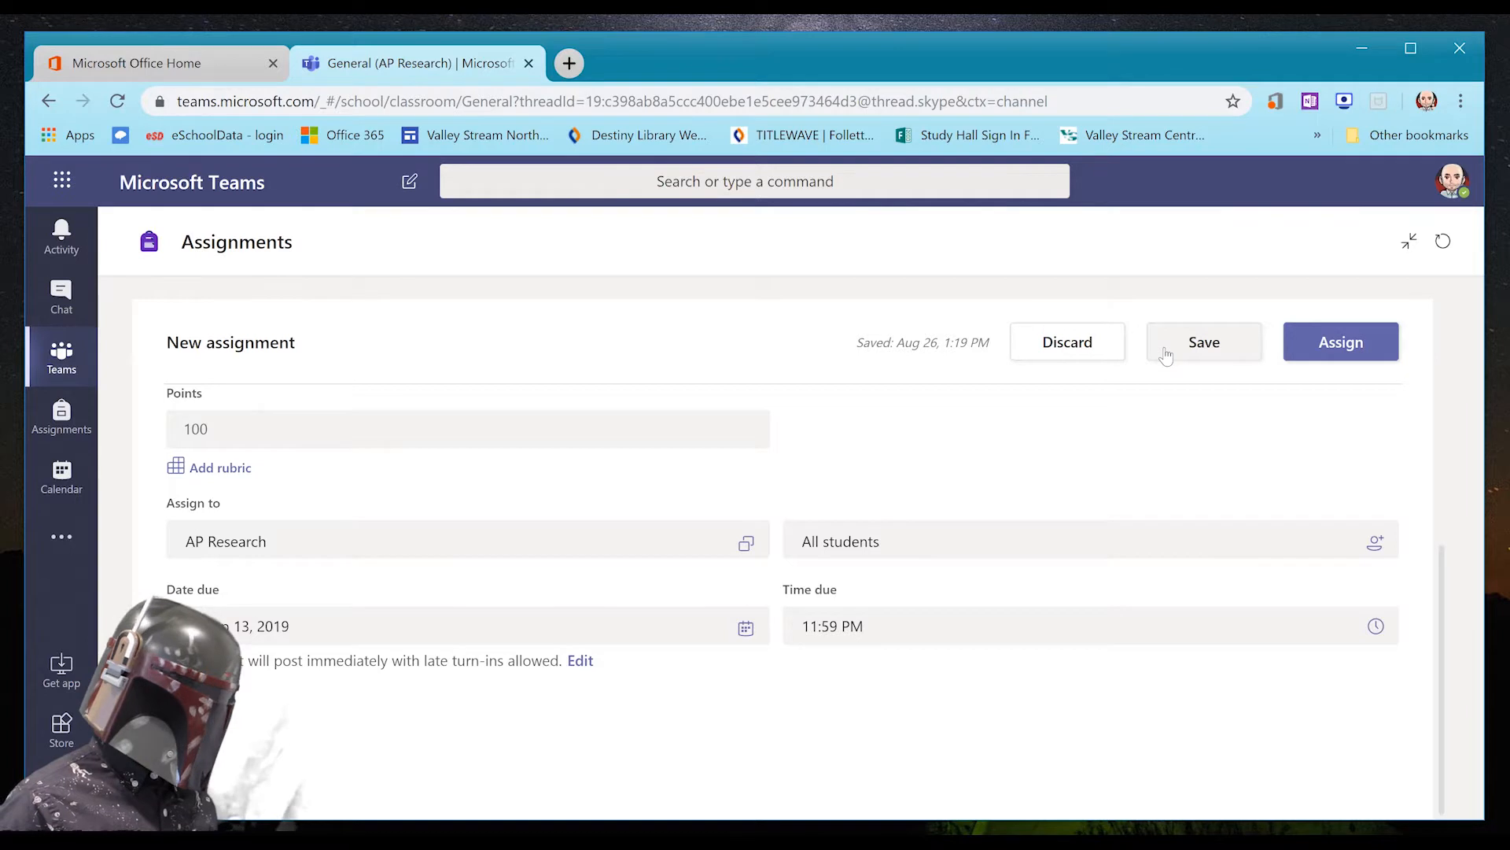
scroll(1099, 429, "up", 2)
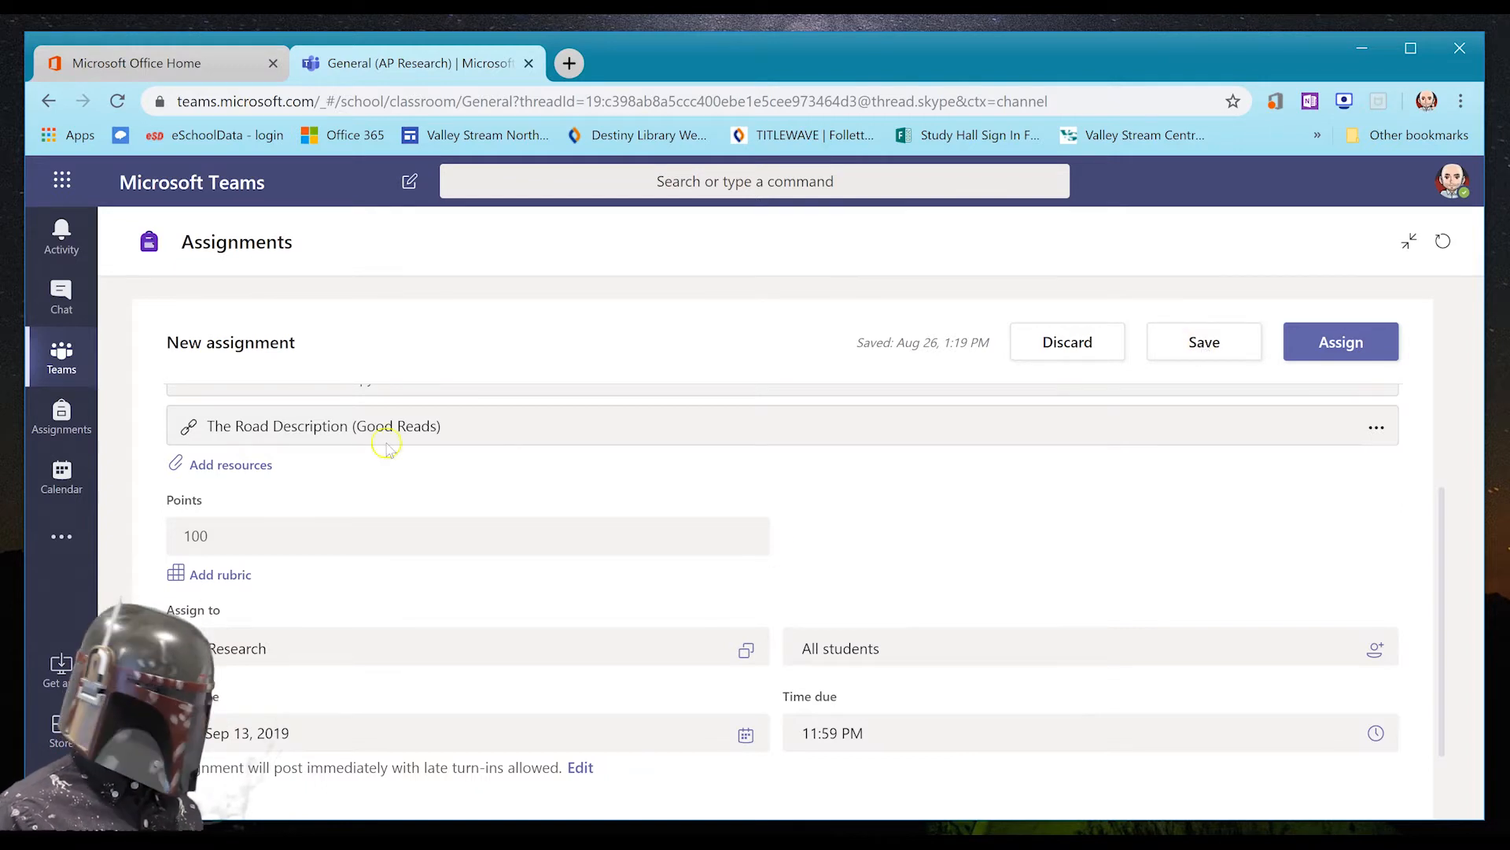
left_click(1343, 343)
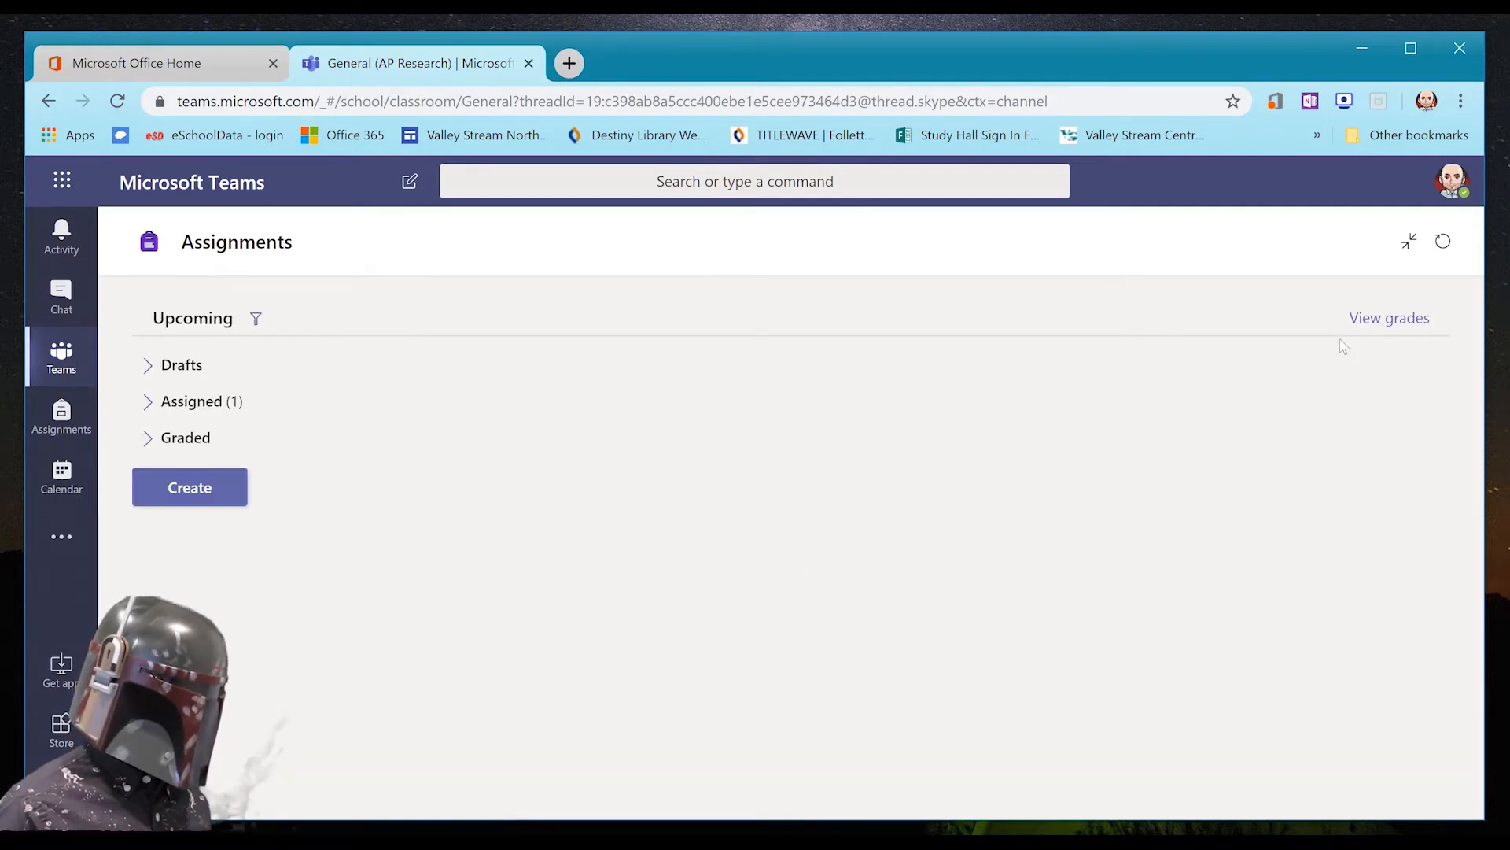
- Check the Summer Assignment among the assigned items and open its notification in the activity feed
left_click(149, 400)
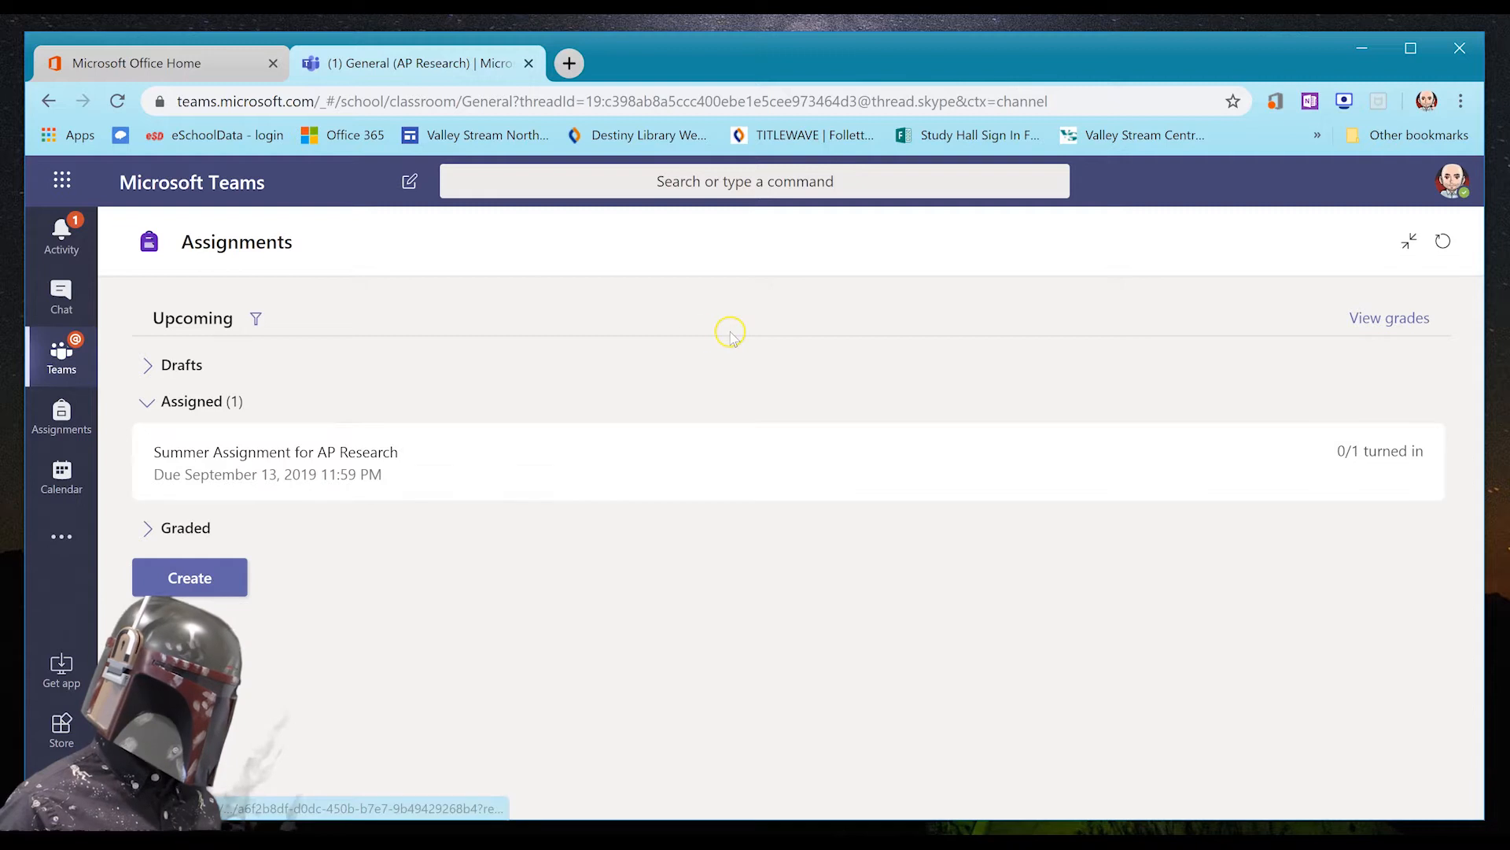
mouse_move(1504, 286)
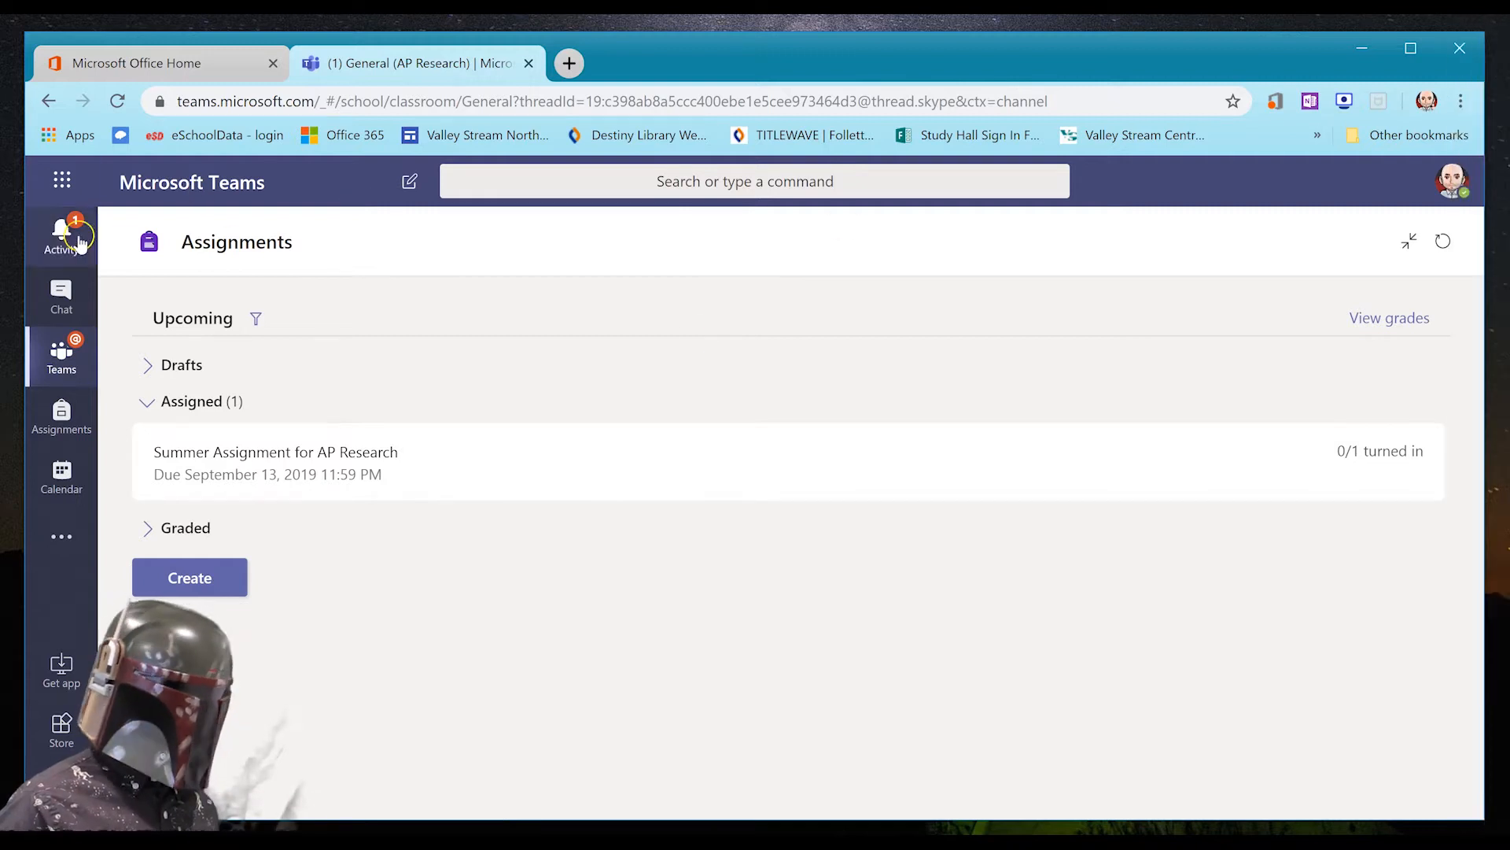
left_click(59, 250)
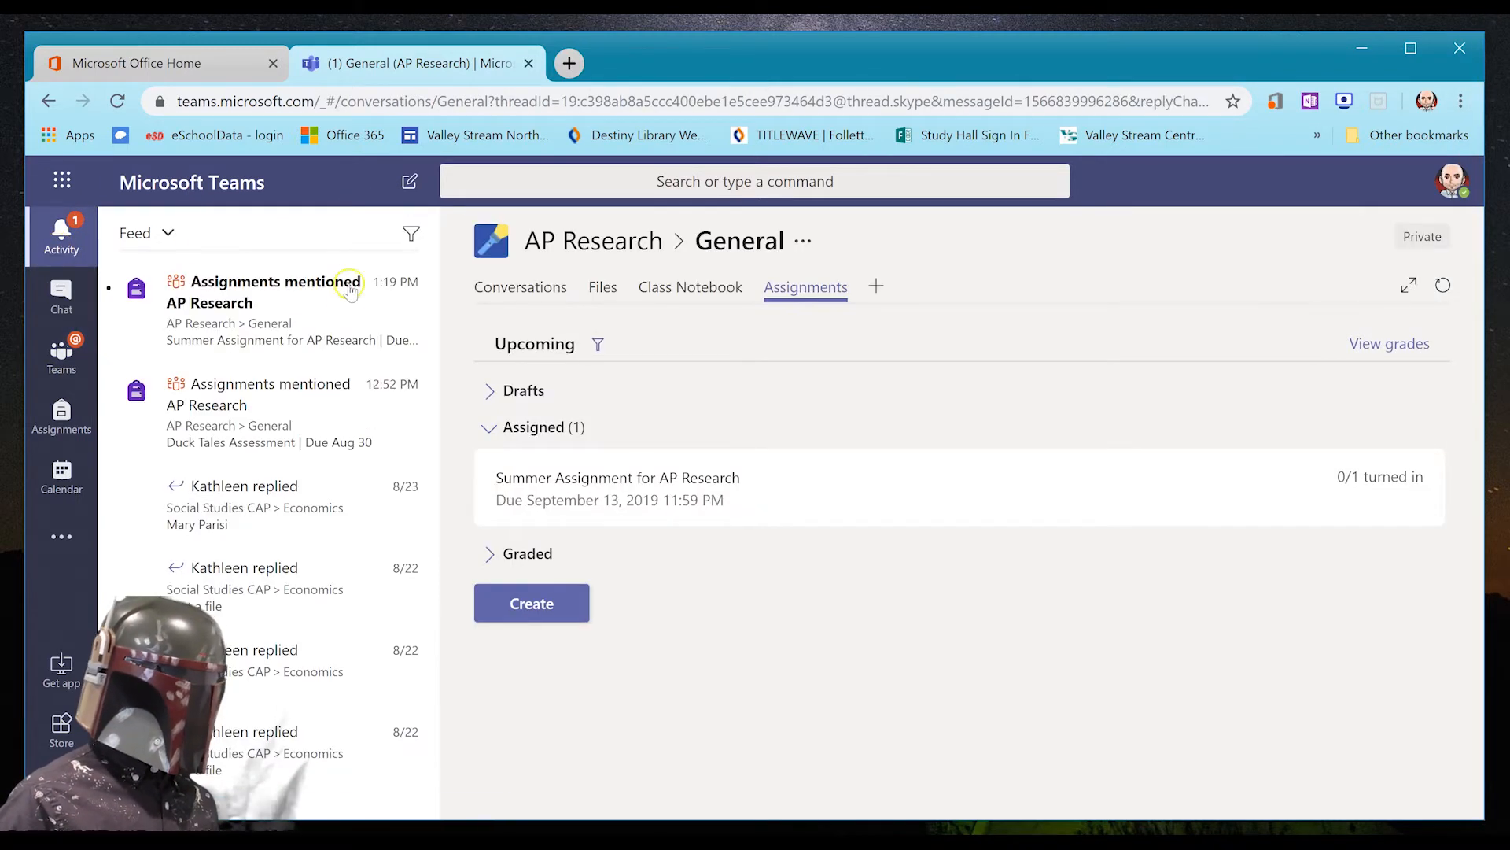
left_click(284, 314)
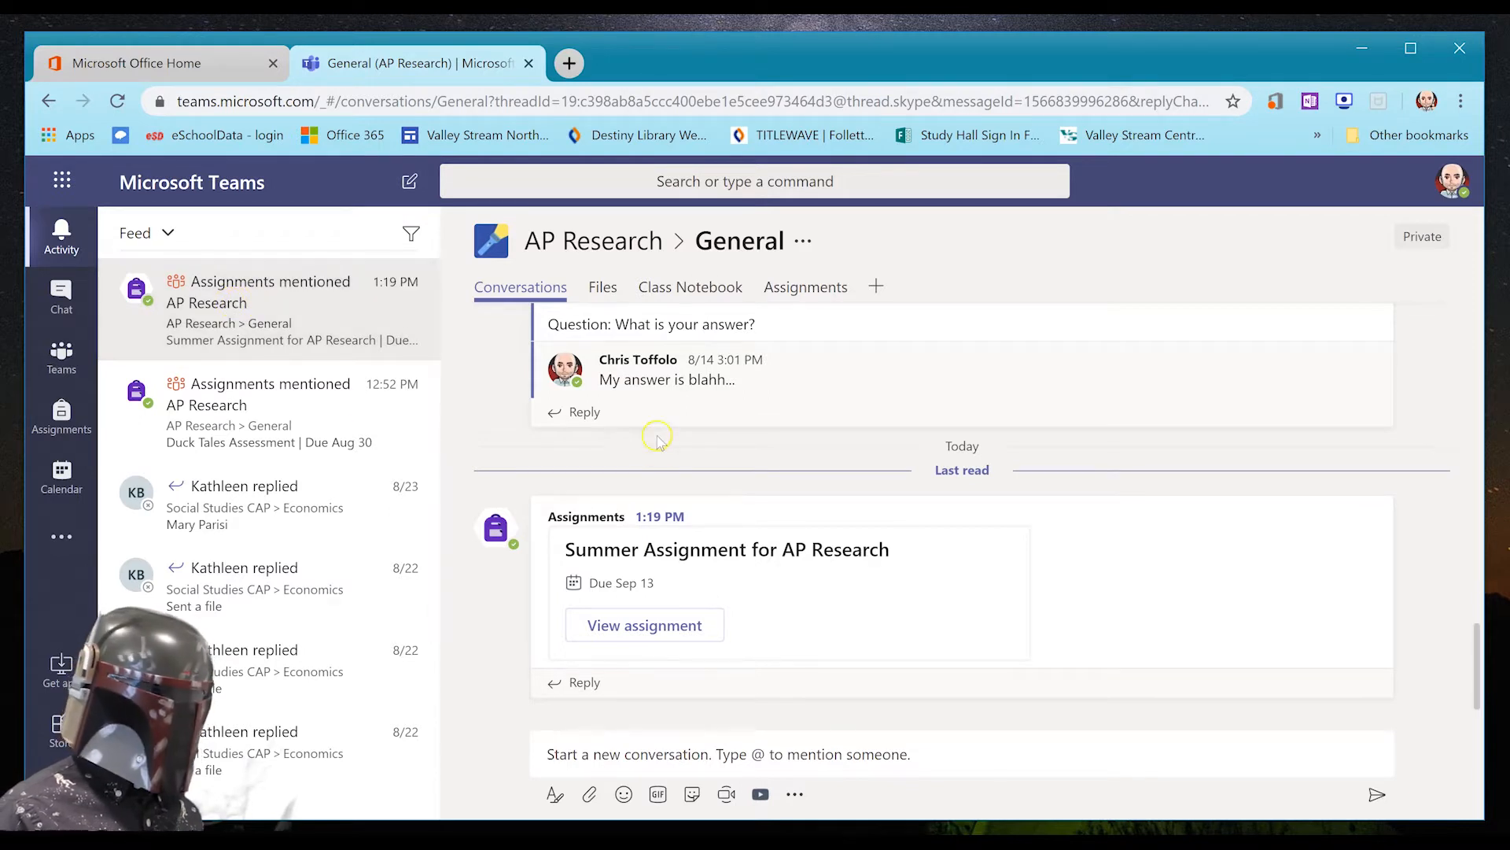
- Return to the AP Research team and view the Summer Assignment from its conversation post
left_click(76, 360)
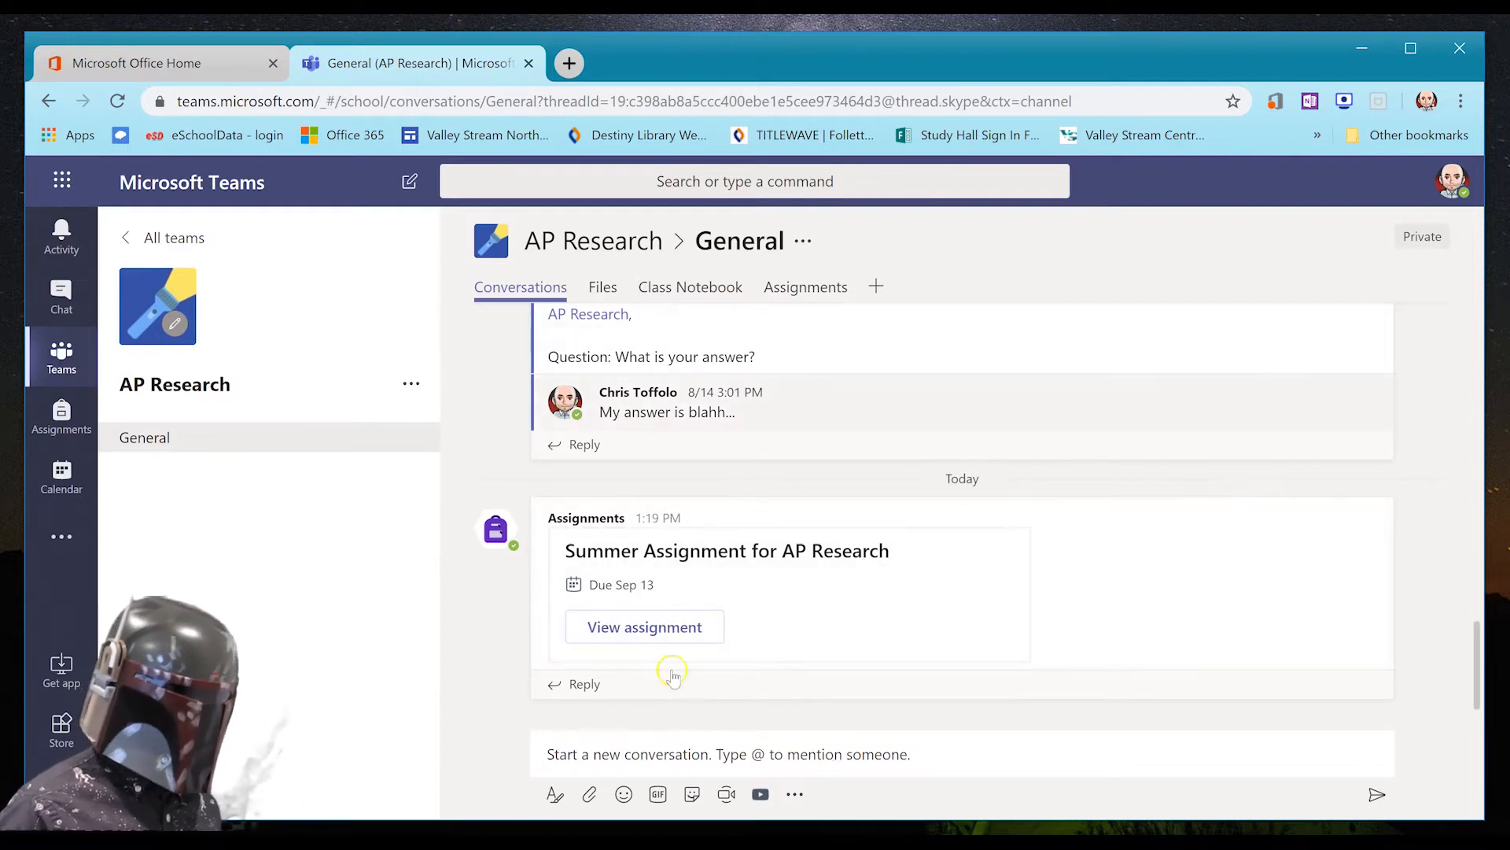
left_click(661, 629)
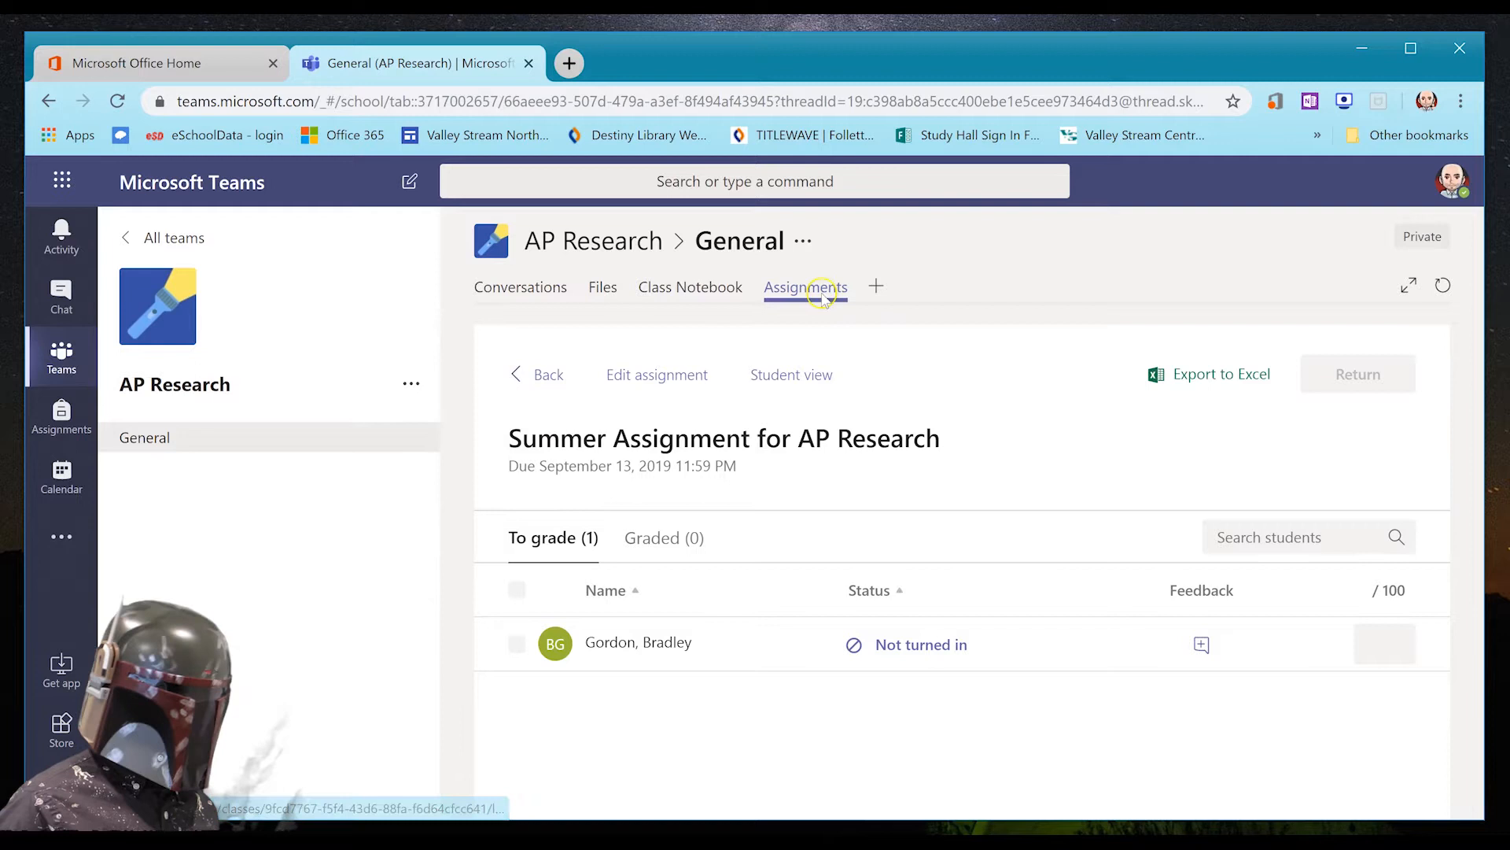
- Return to the AP Research assignments list, reopen the assigned Summer Assignment, and open the student's submission for grading
left_click(516, 374)
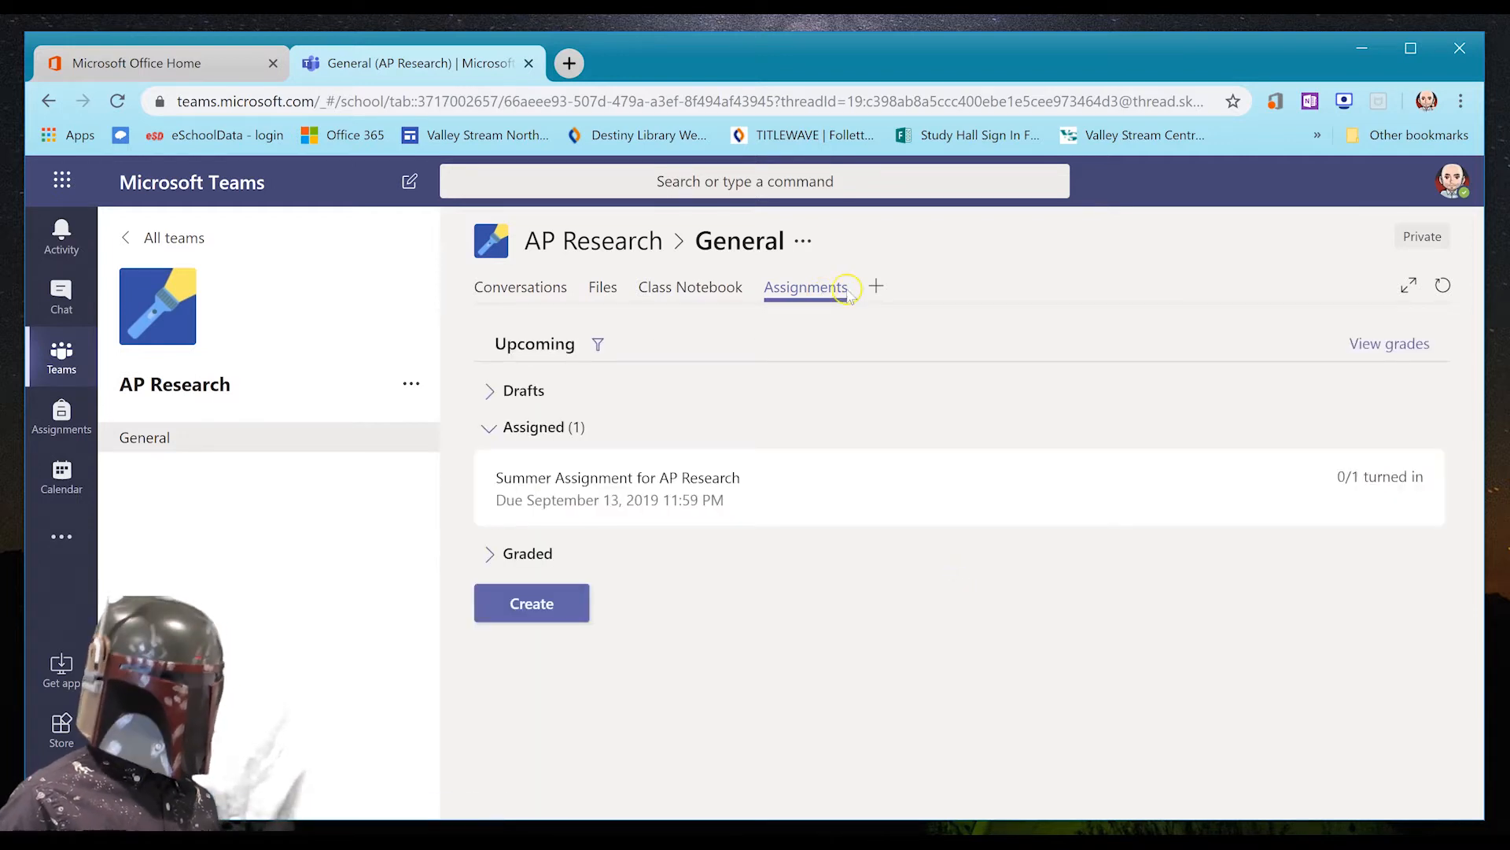
left_click(499, 435)
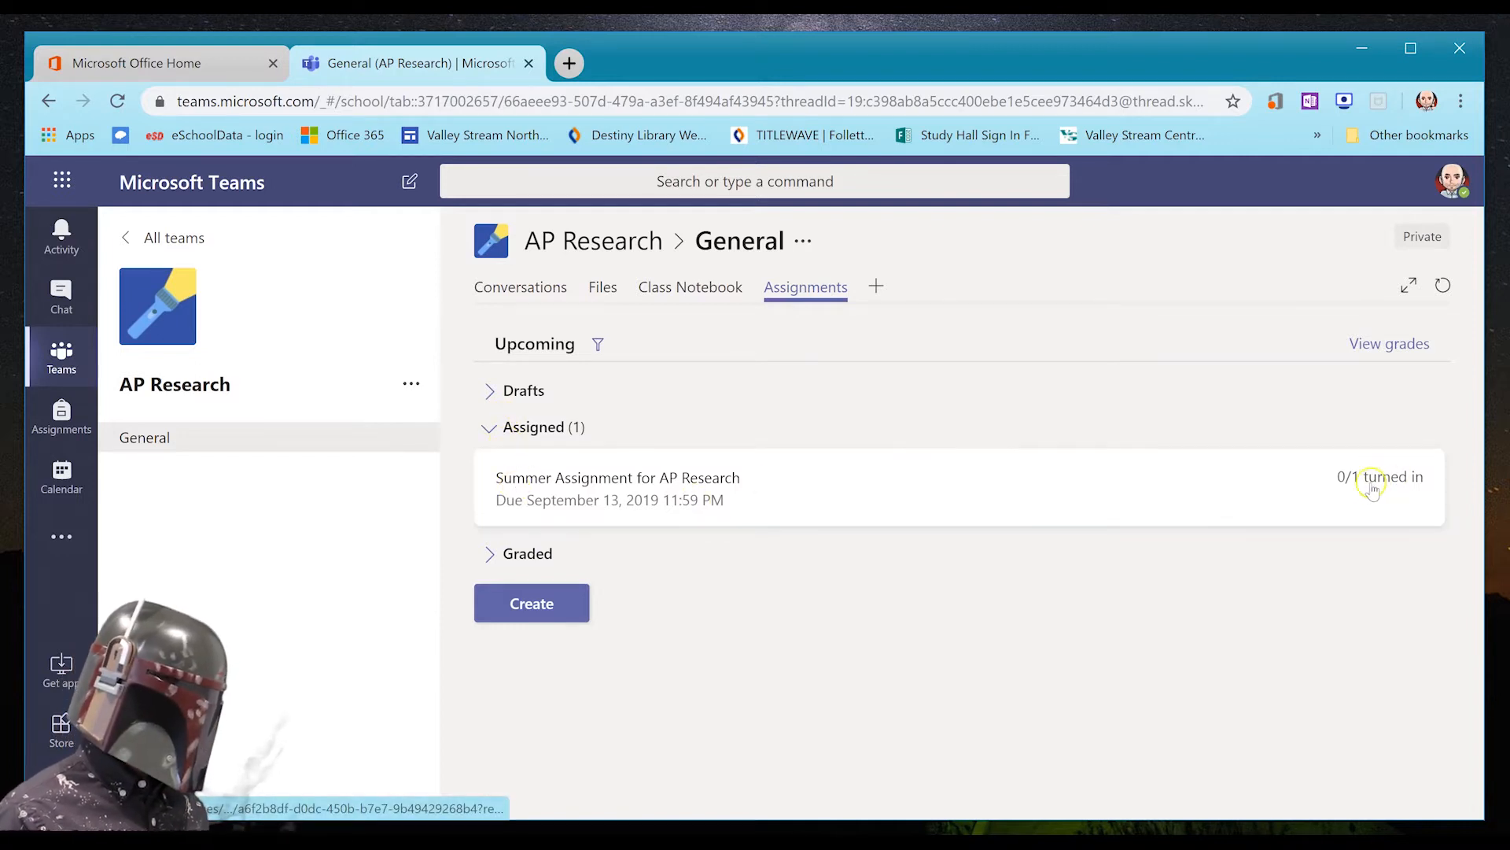
left_click(1015, 487)
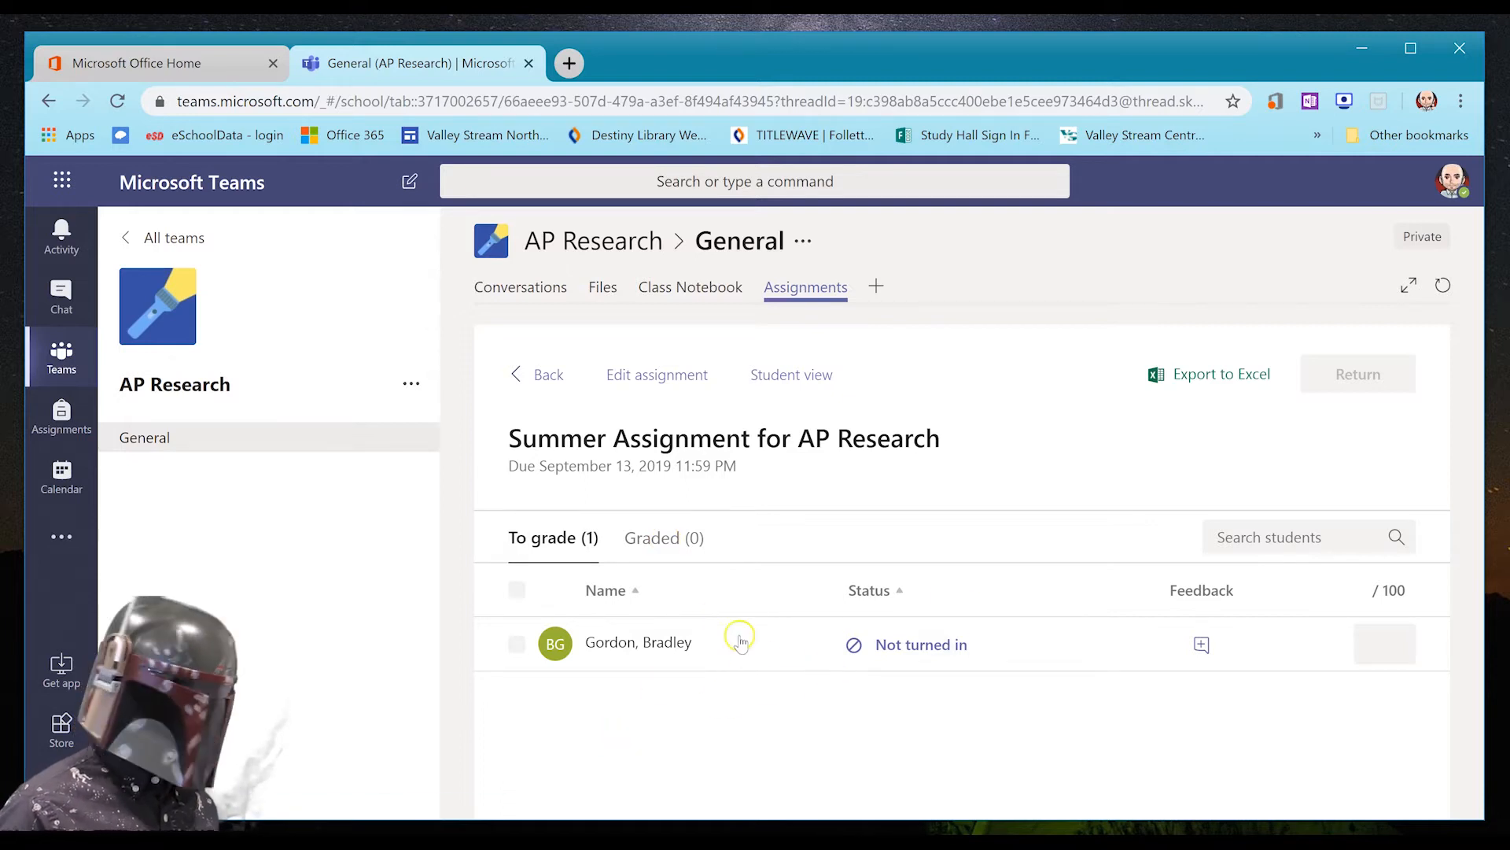
left_click(700, 644)
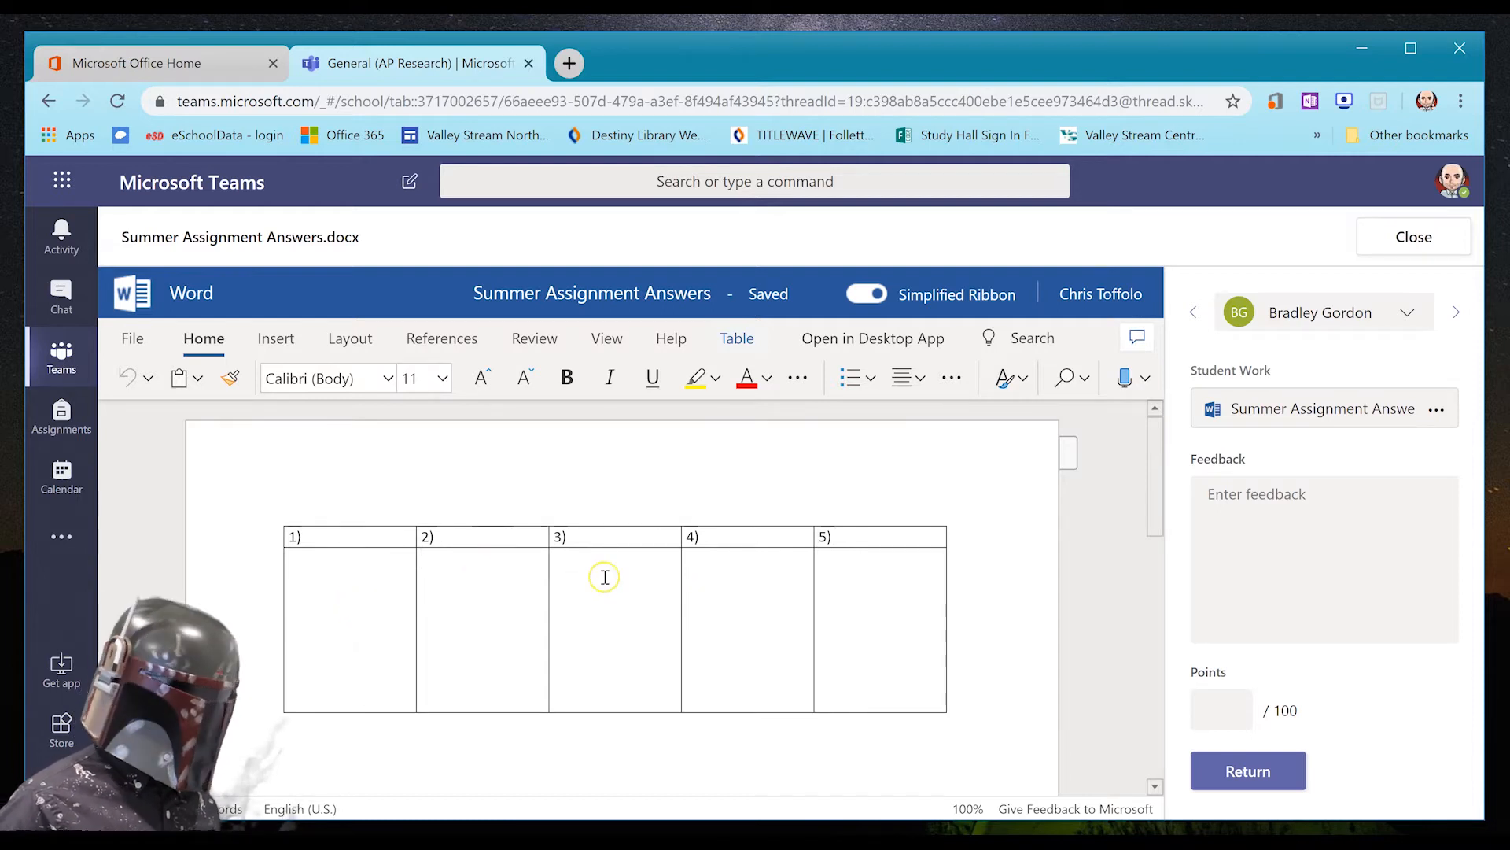
- Add the comment "Great answers to this question!" to the "5)" heading in the student's answer table and close the comments
left_click(730, 572)
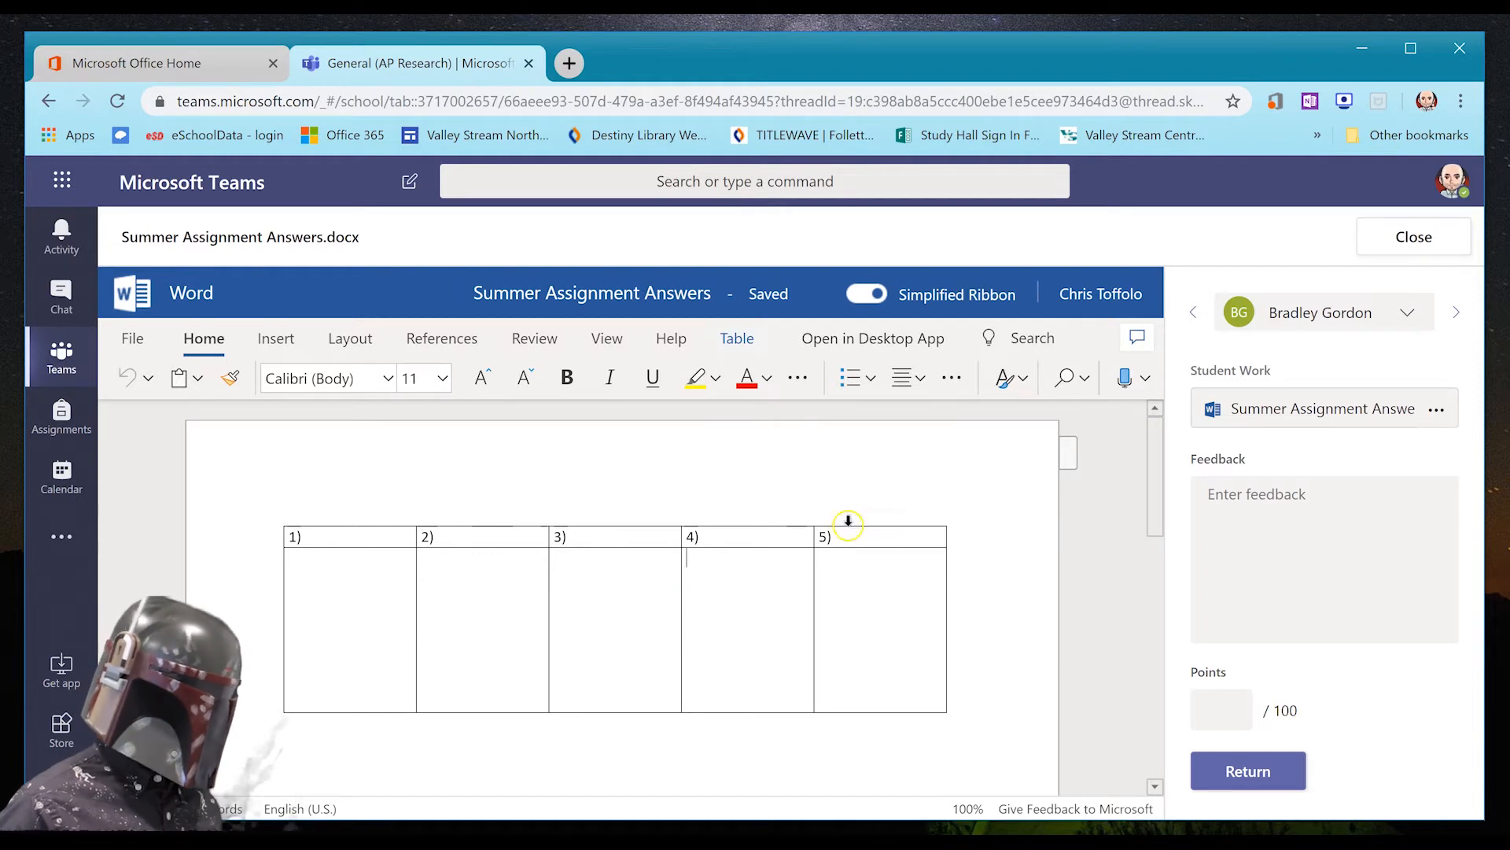
left_click_drag(840, 543, 819, 549)
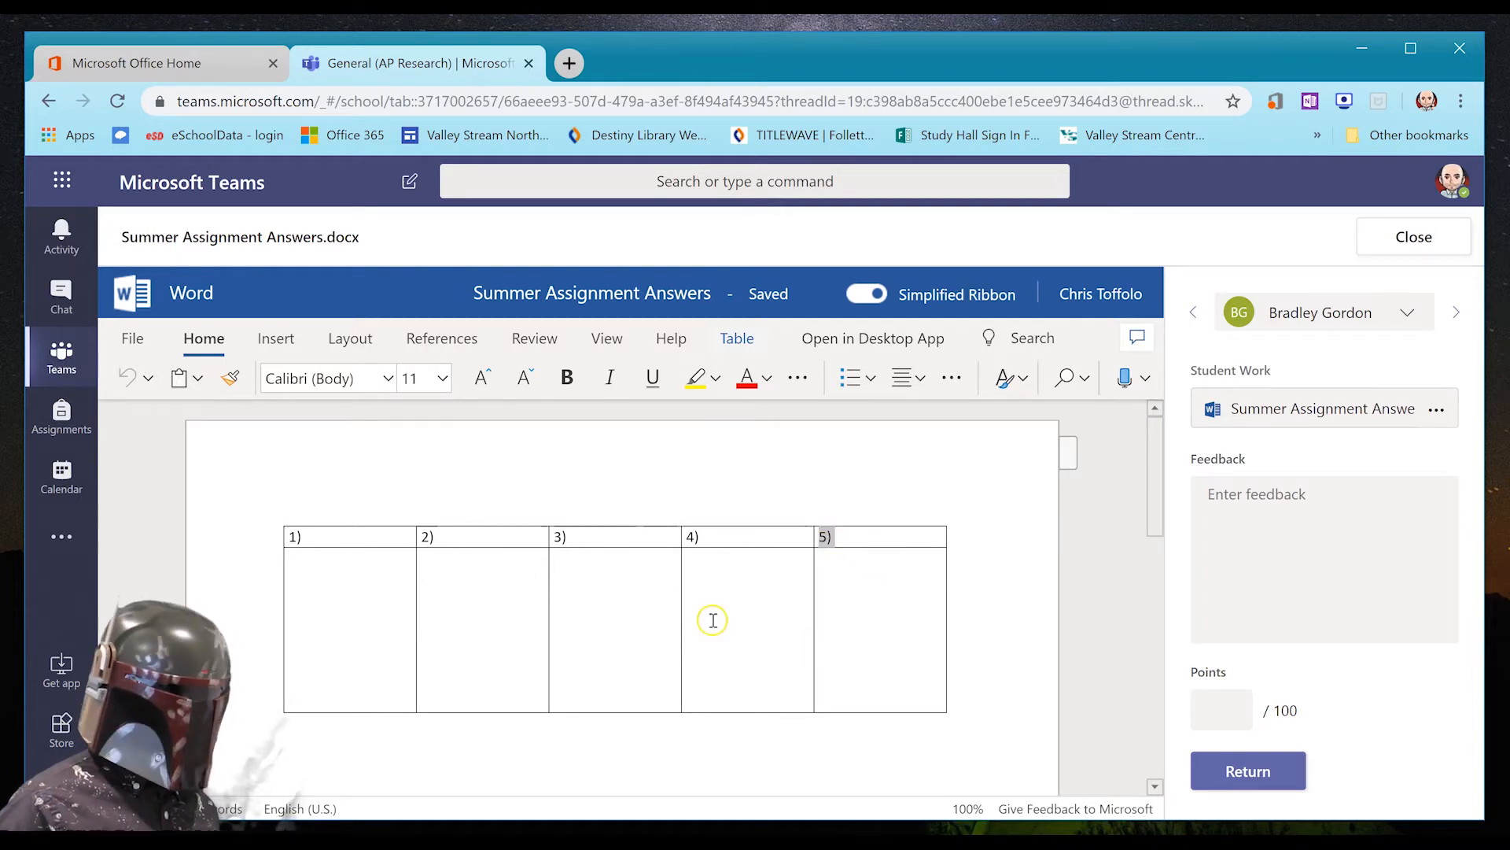
left_click(851, 537)
left_click_drag(831, 537, 824, 537)
left_click(836, 538)
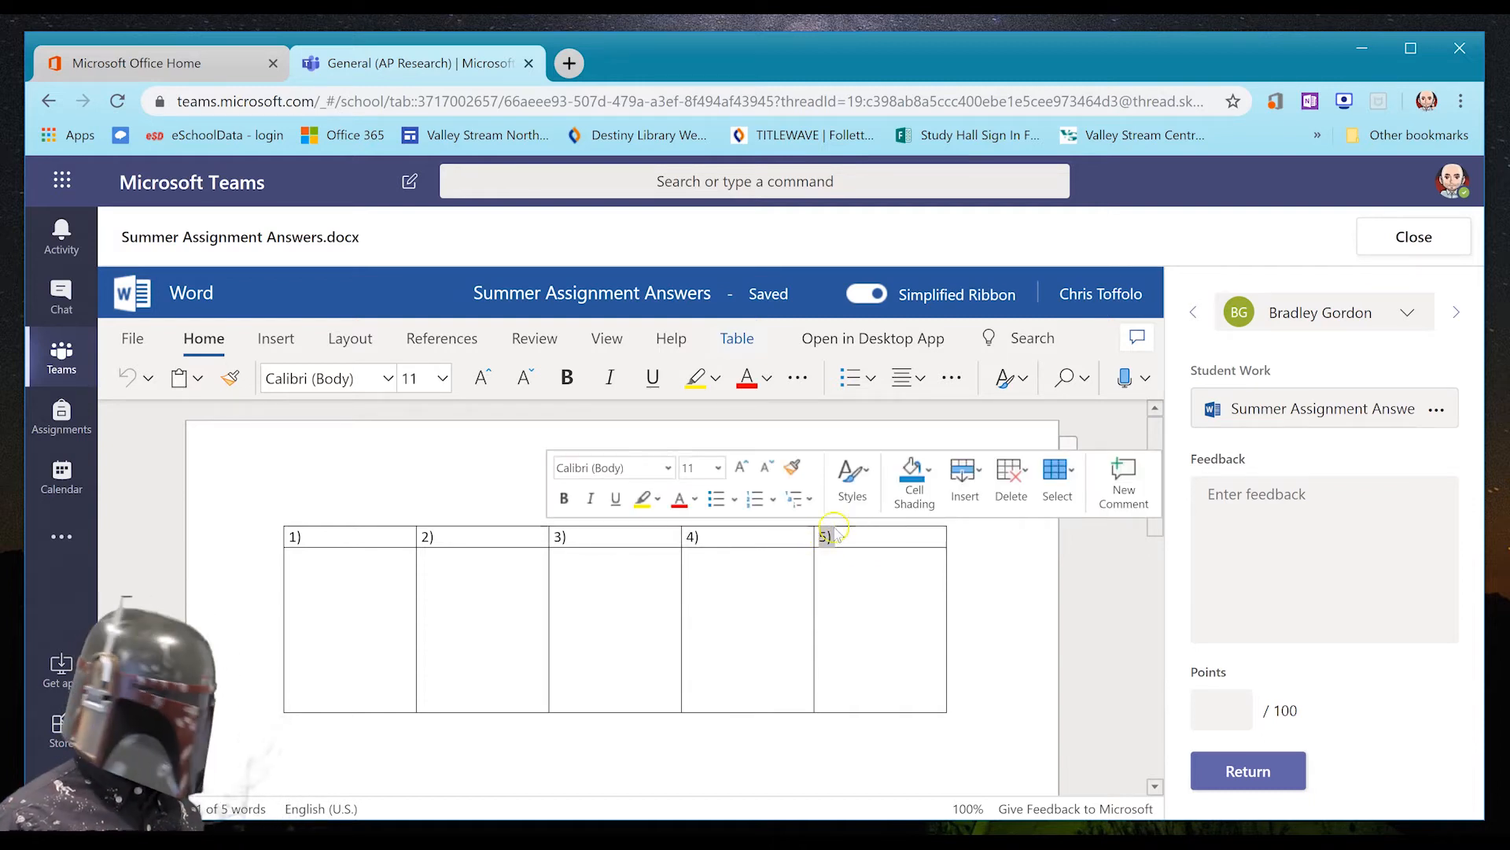
left_click(1109, 487)
left_click(915, 569)
type("Great answers to this question!")
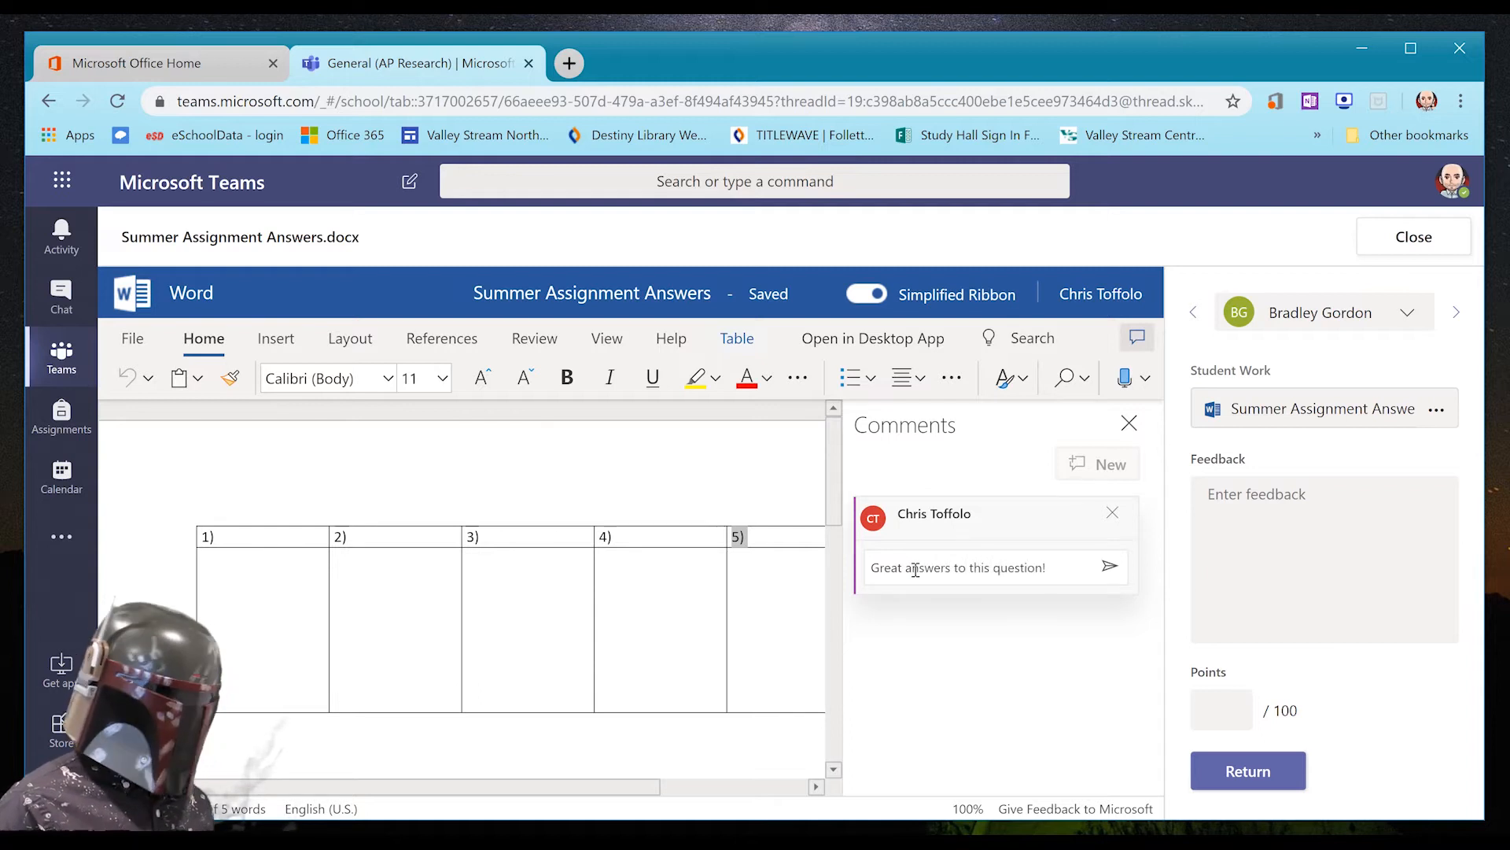
left_click(1109, 567)
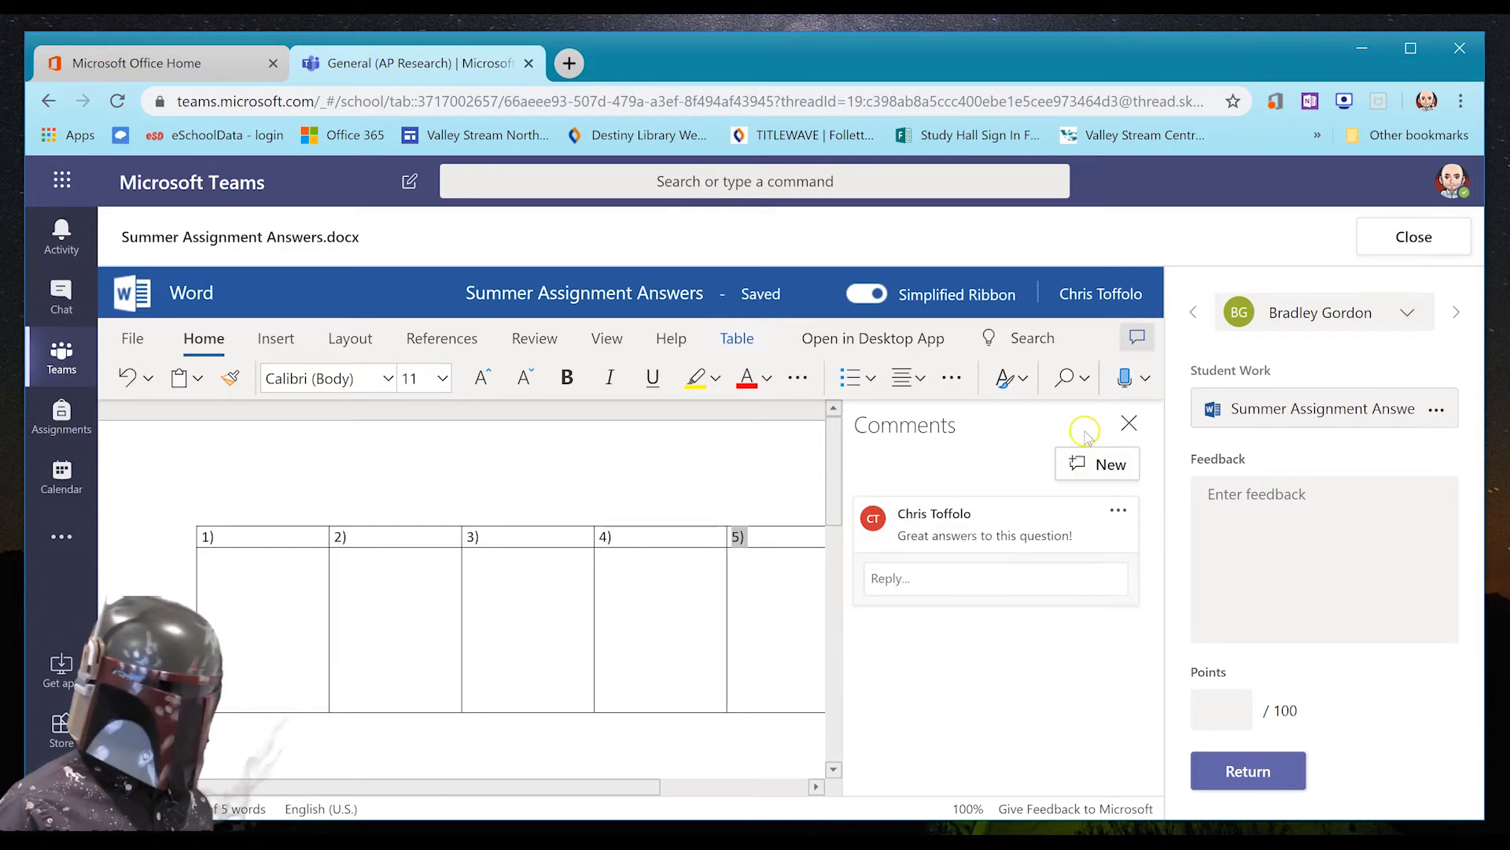
left_click(1128, 422)
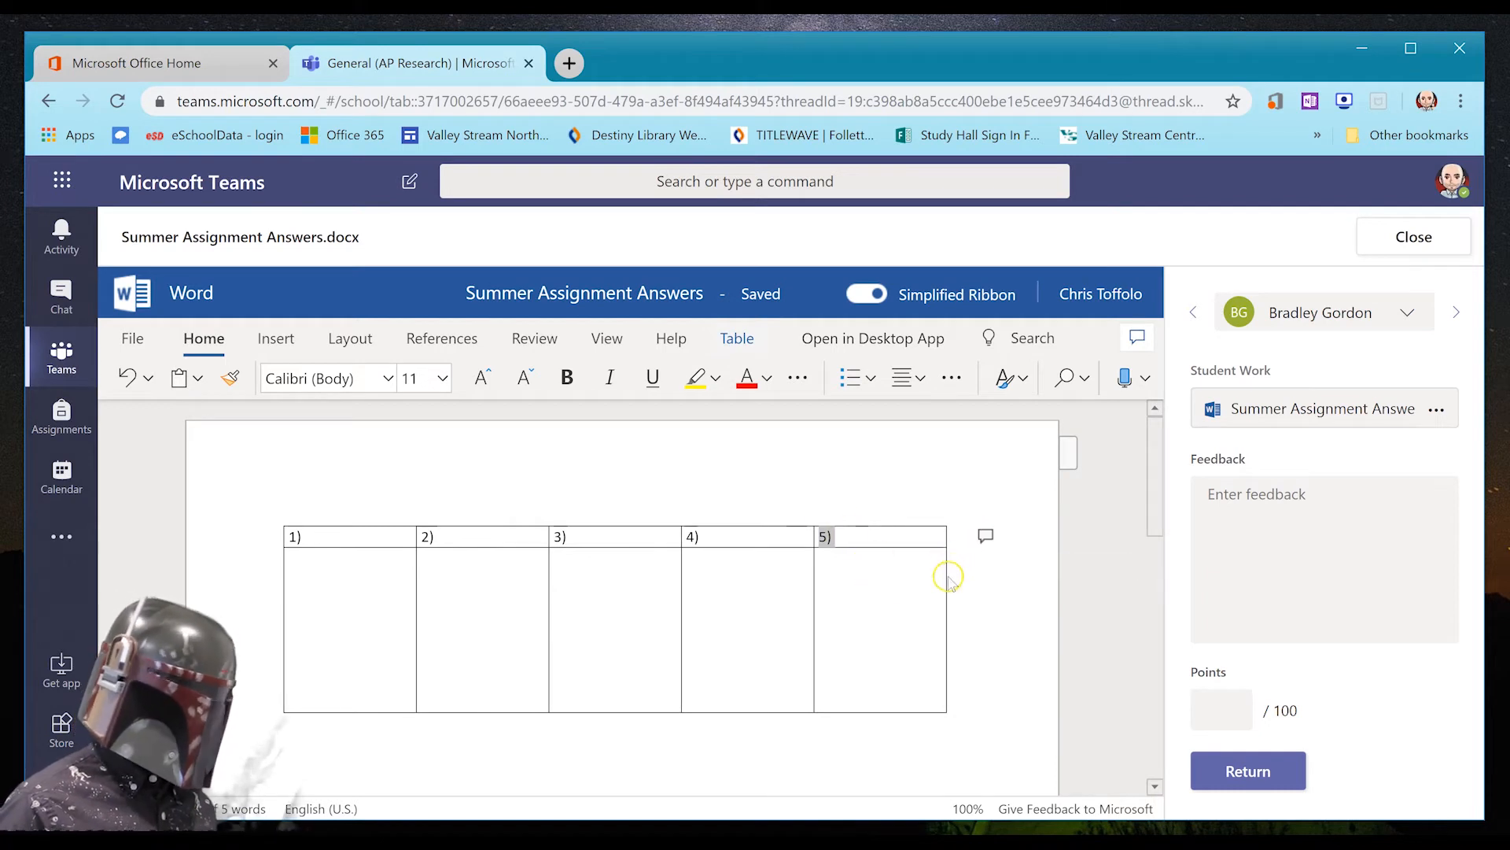
- Address the student in the feedback and write "Really great job with this assignment. However, you should revise the answer for question 2."
left_click(1387, 534)
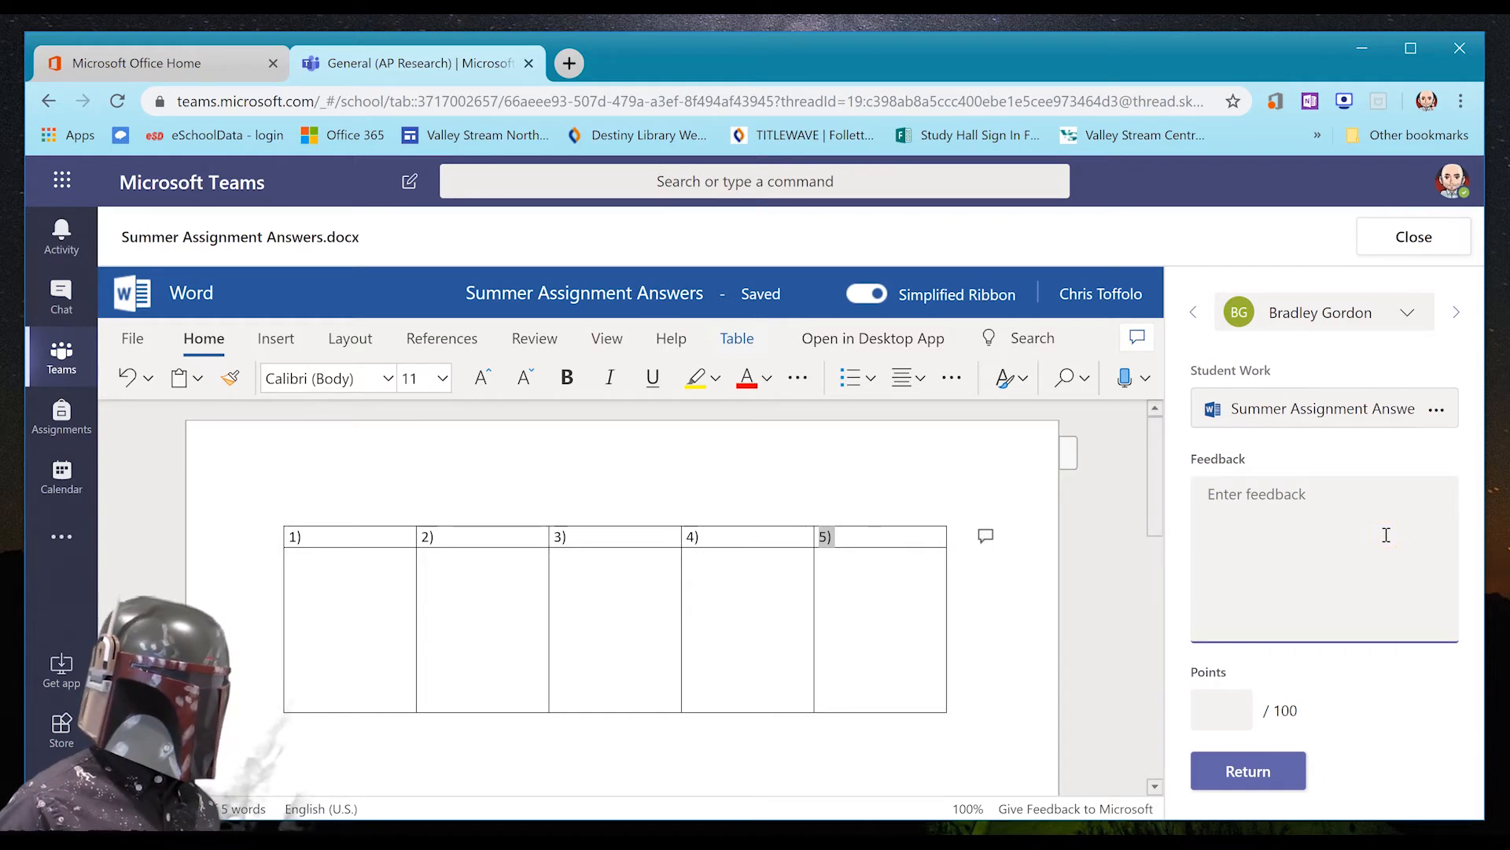
type("Brad,")
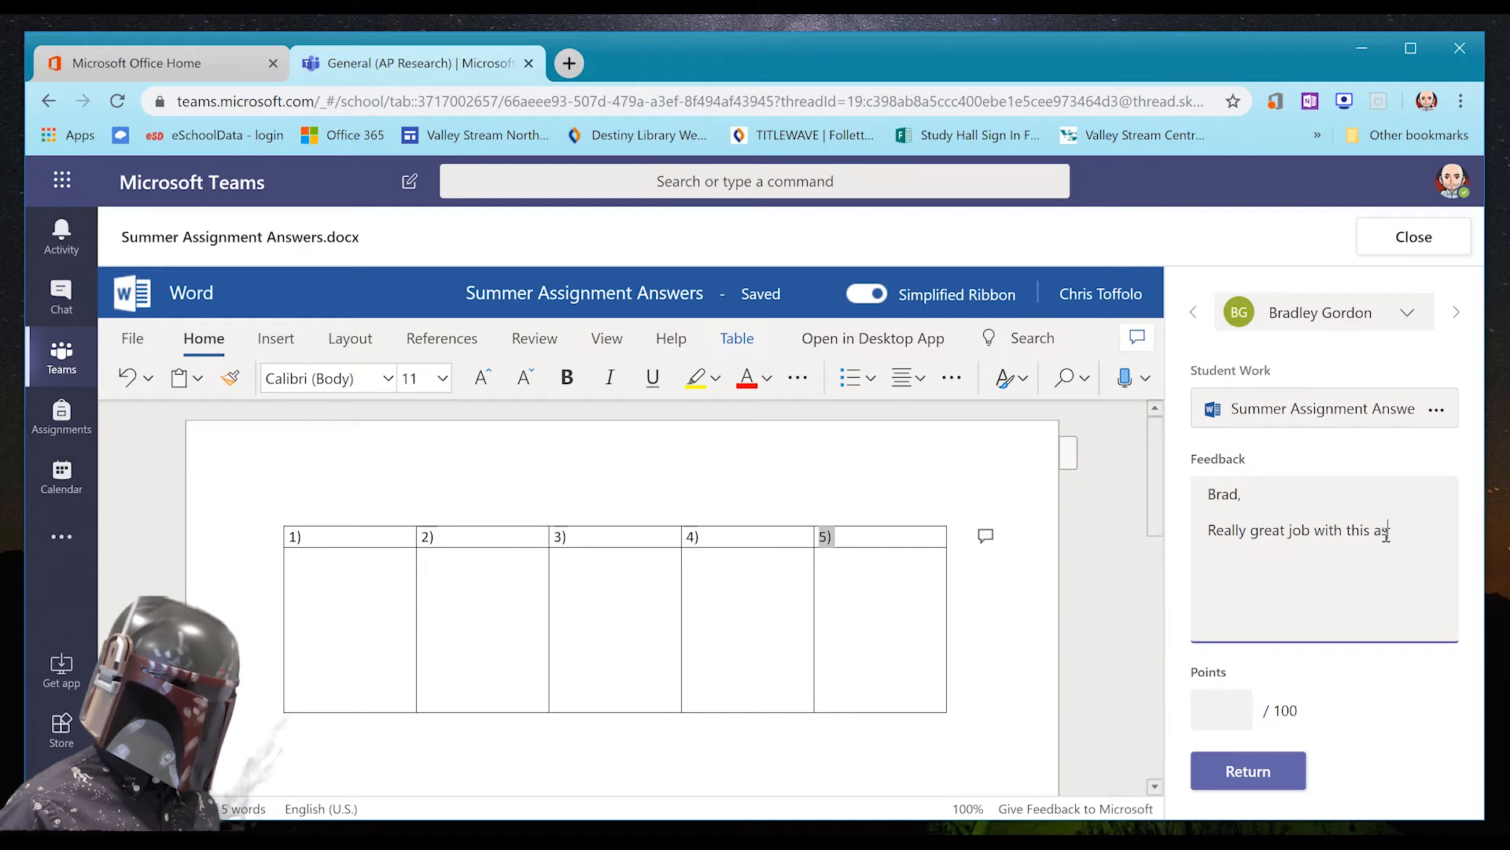
type("ment. However, you should revise the answer for question 2.")
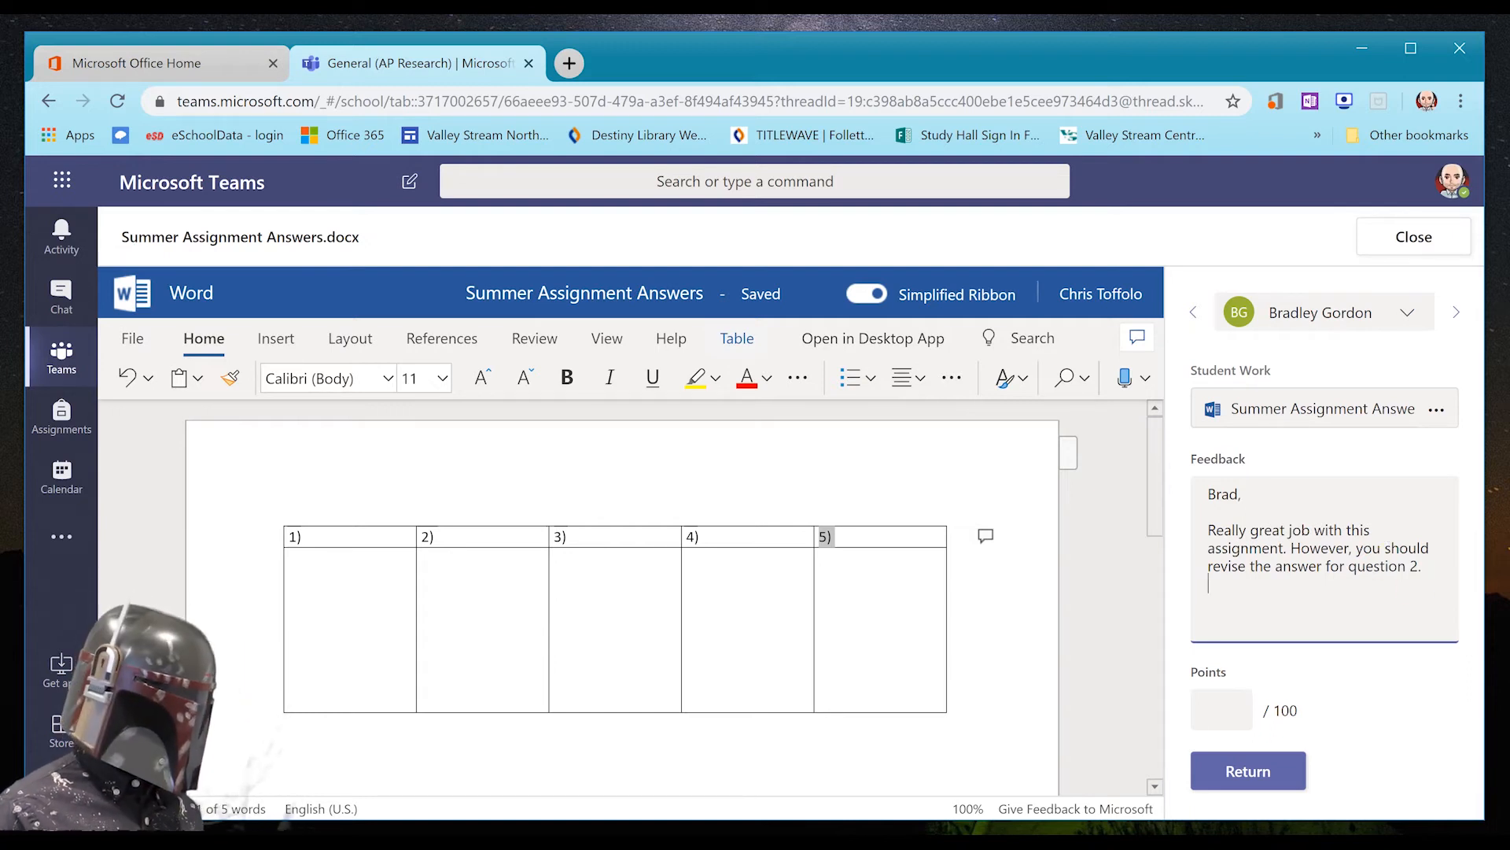
- Award the submission 85 points and return the graded work to the student
left_click(1232, 706)
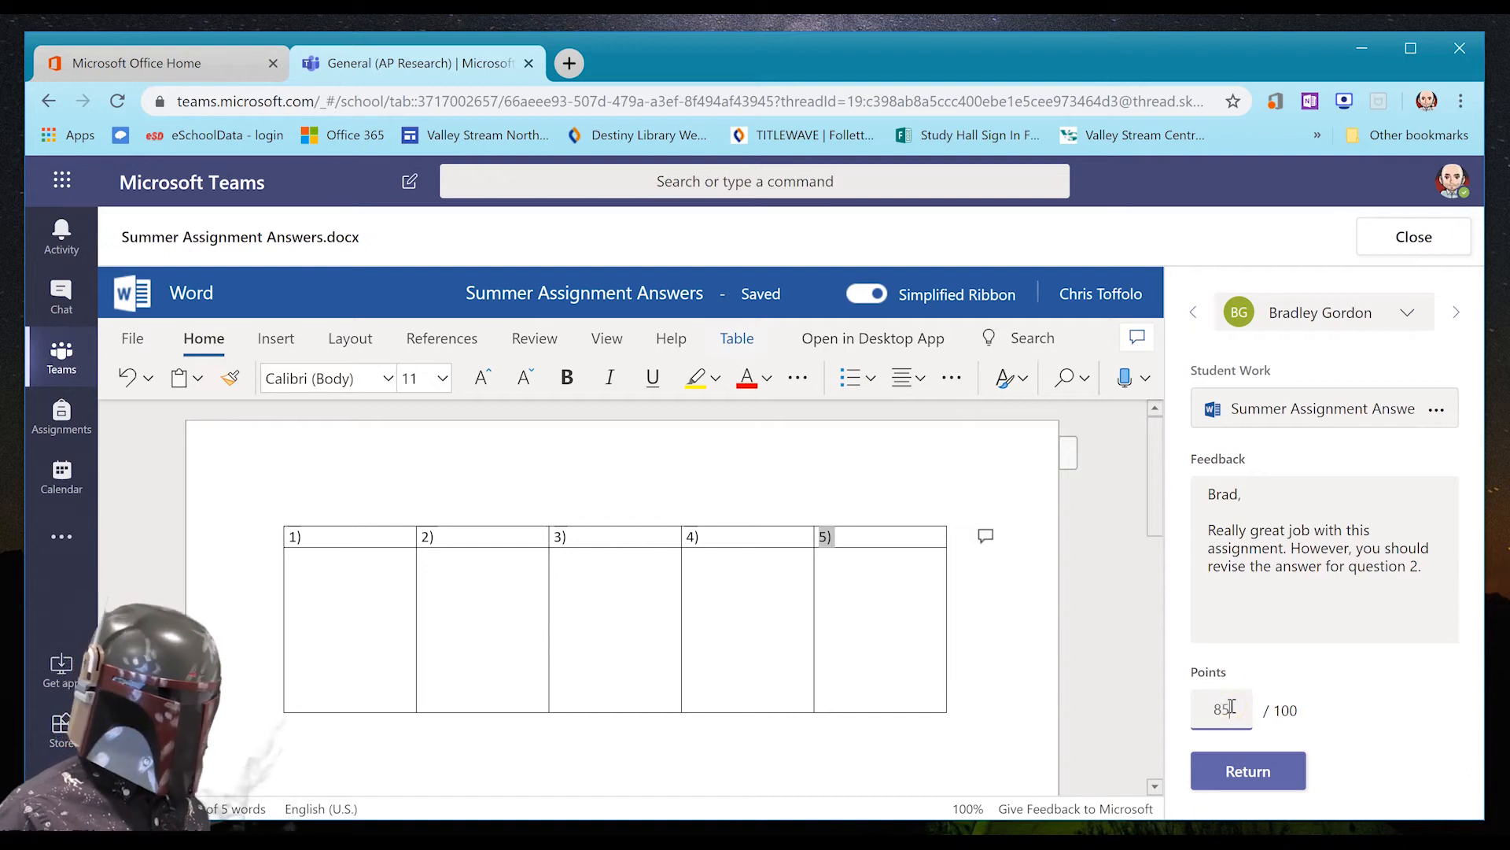
left_click(1252, 771)
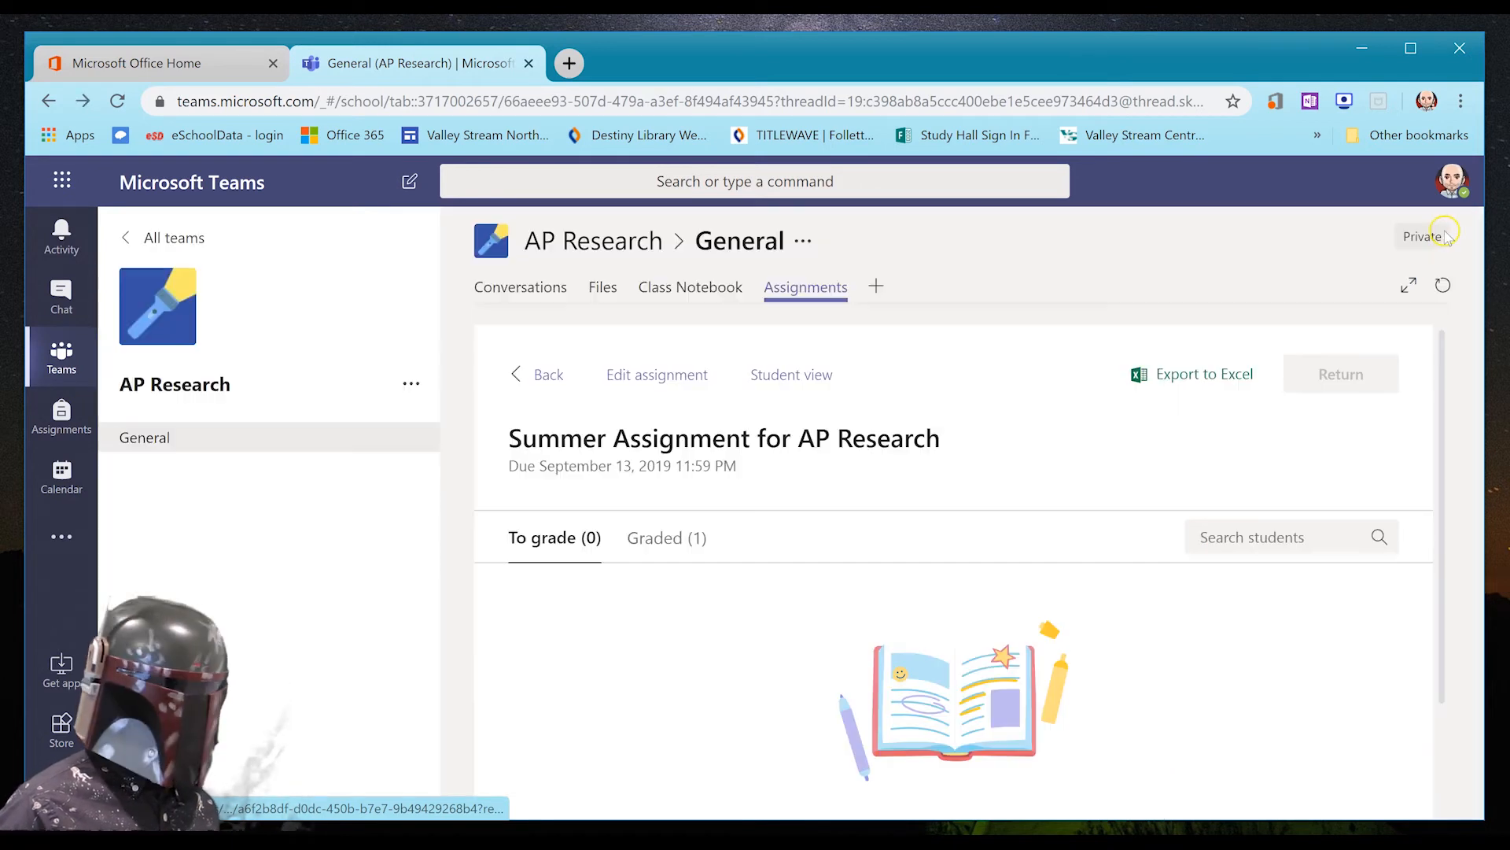
left_click(1435, 240)
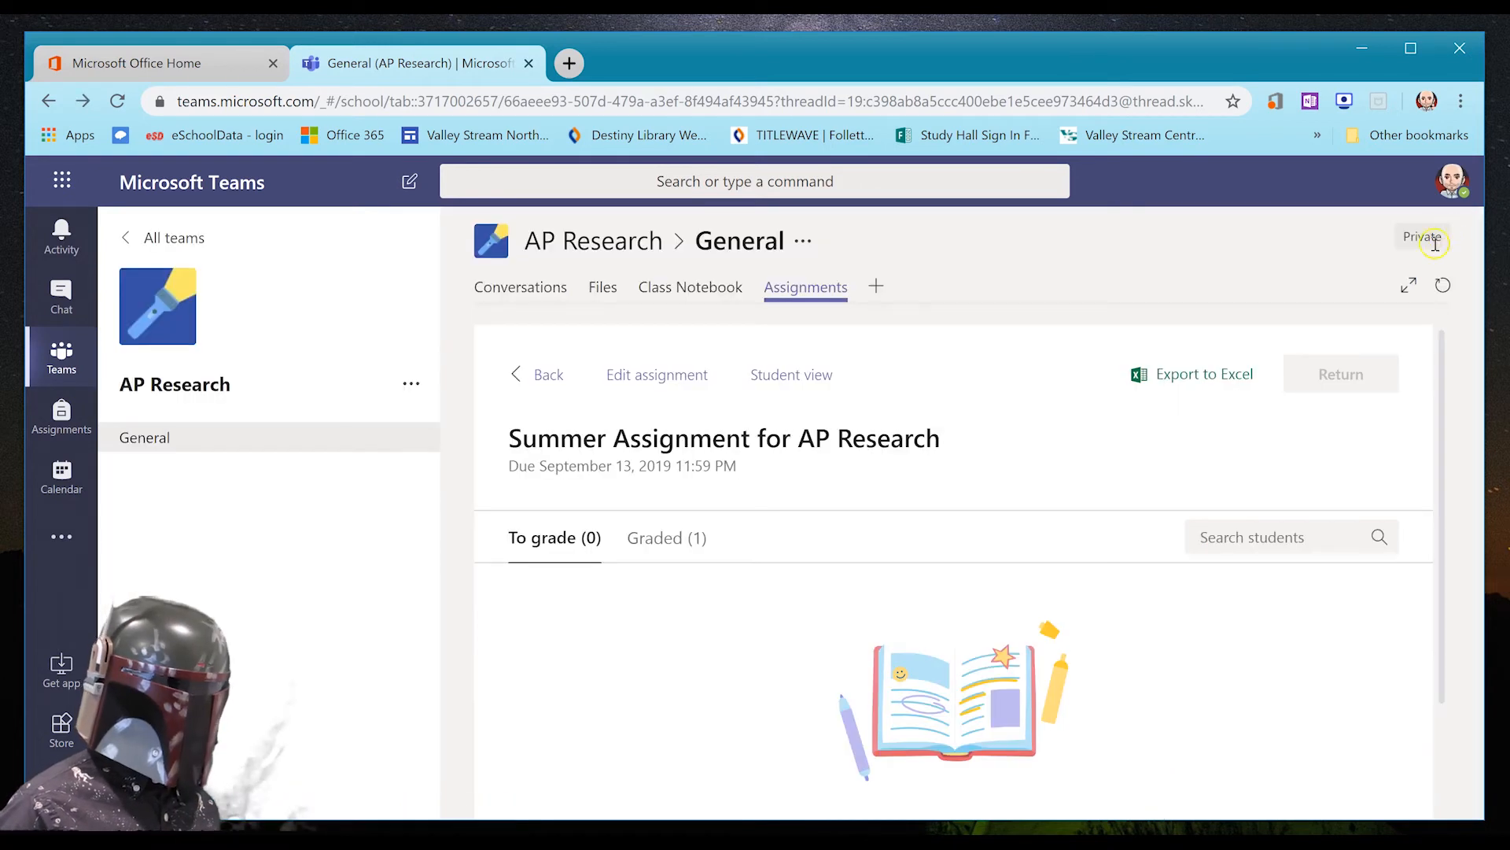
- Review the Summer Assignment as students see it, including instructions, points, reference materials and student work, and return to the grading page
scroll(594, 493, "down", 2)
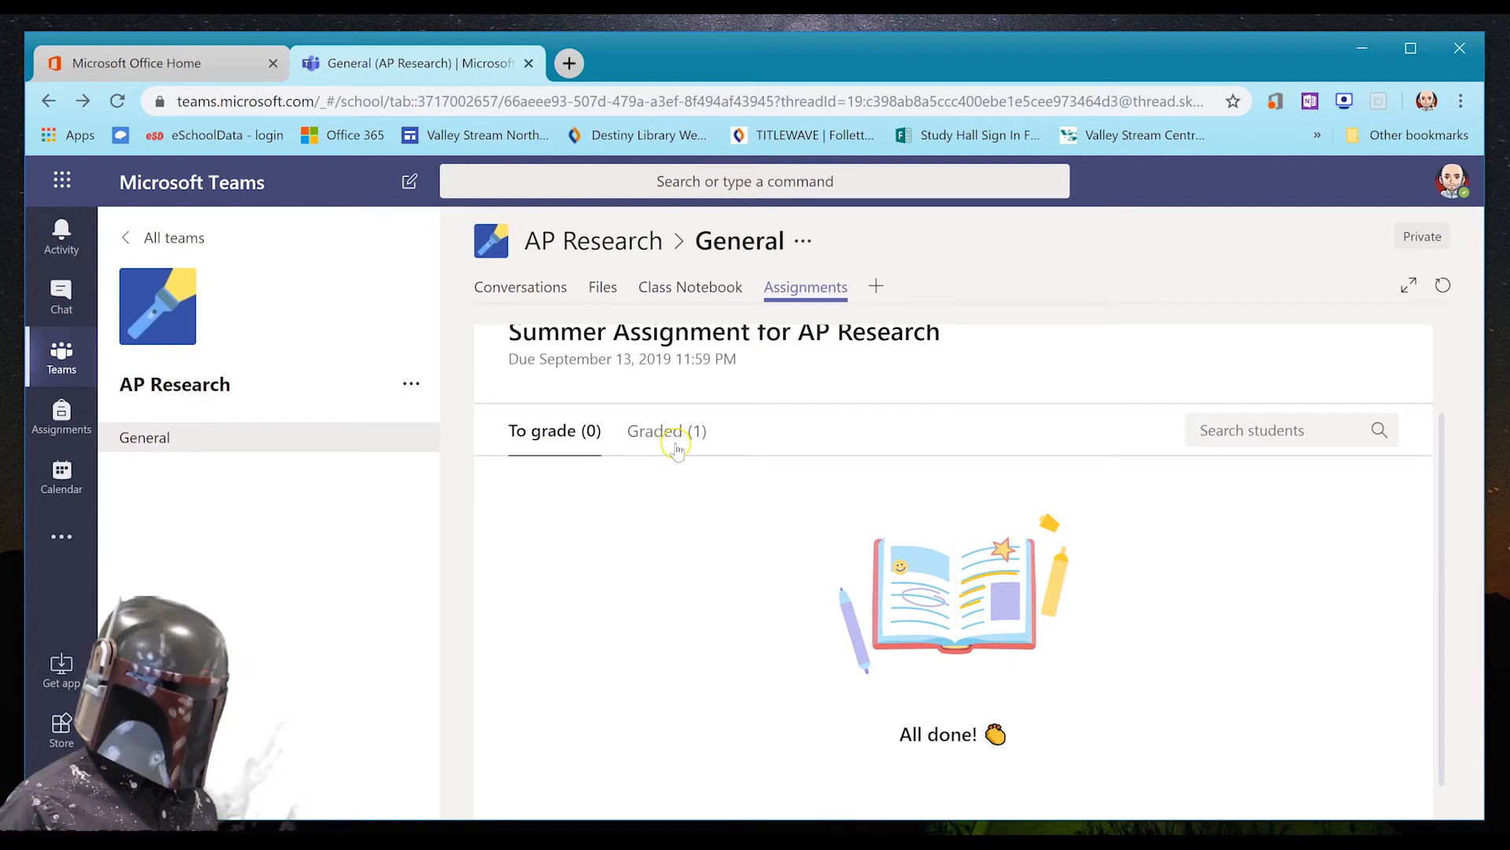
scroll(1120, 626, "up", 1)
scroll(1113, 628, "down", 2)
scroll(971, 671, "up", 2)
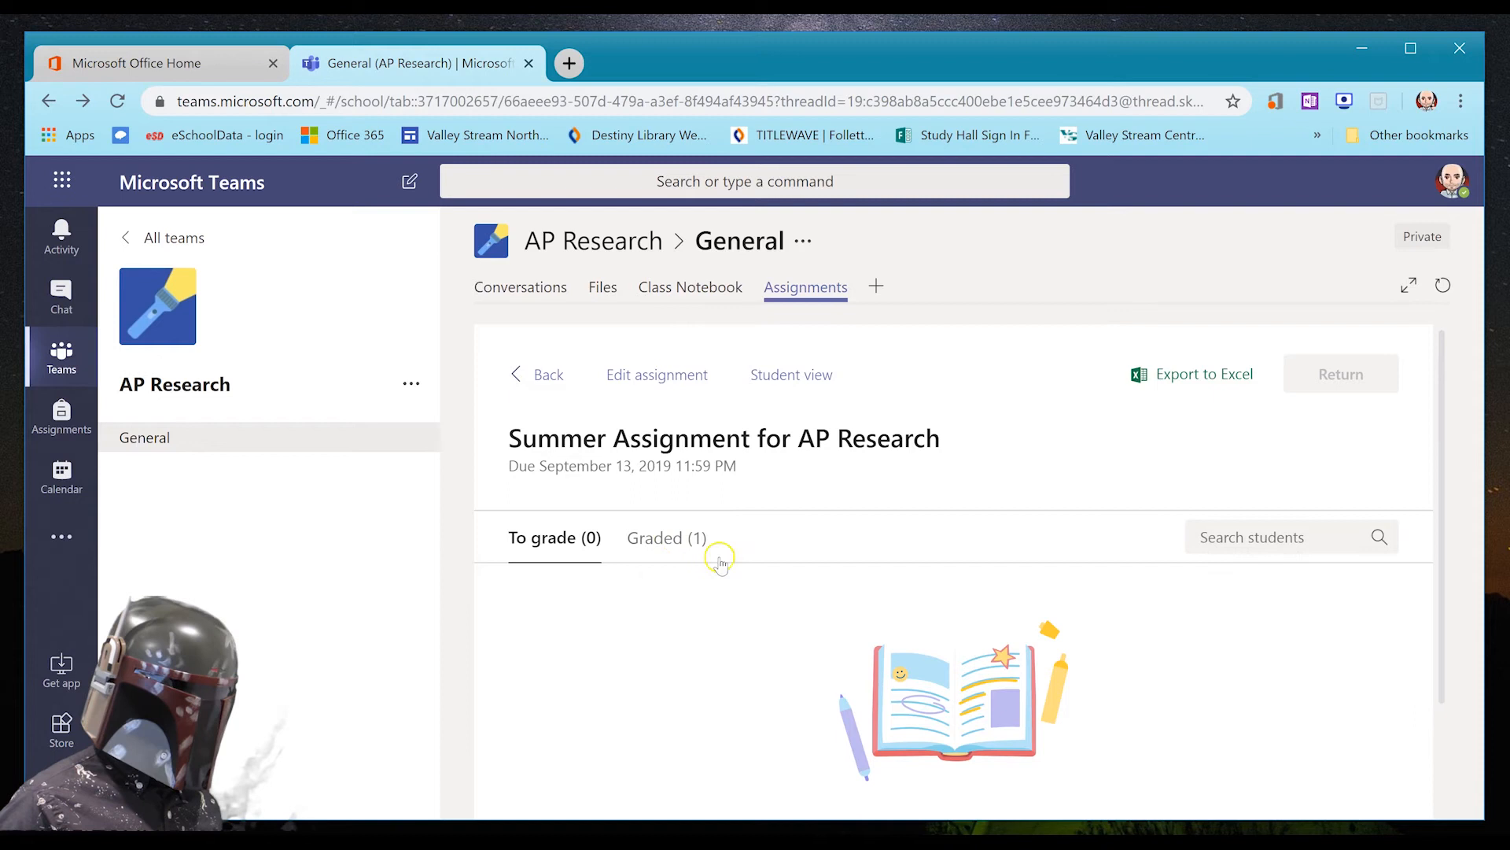
left_click(806, 378)
scroll(827, 484, "down", 1)
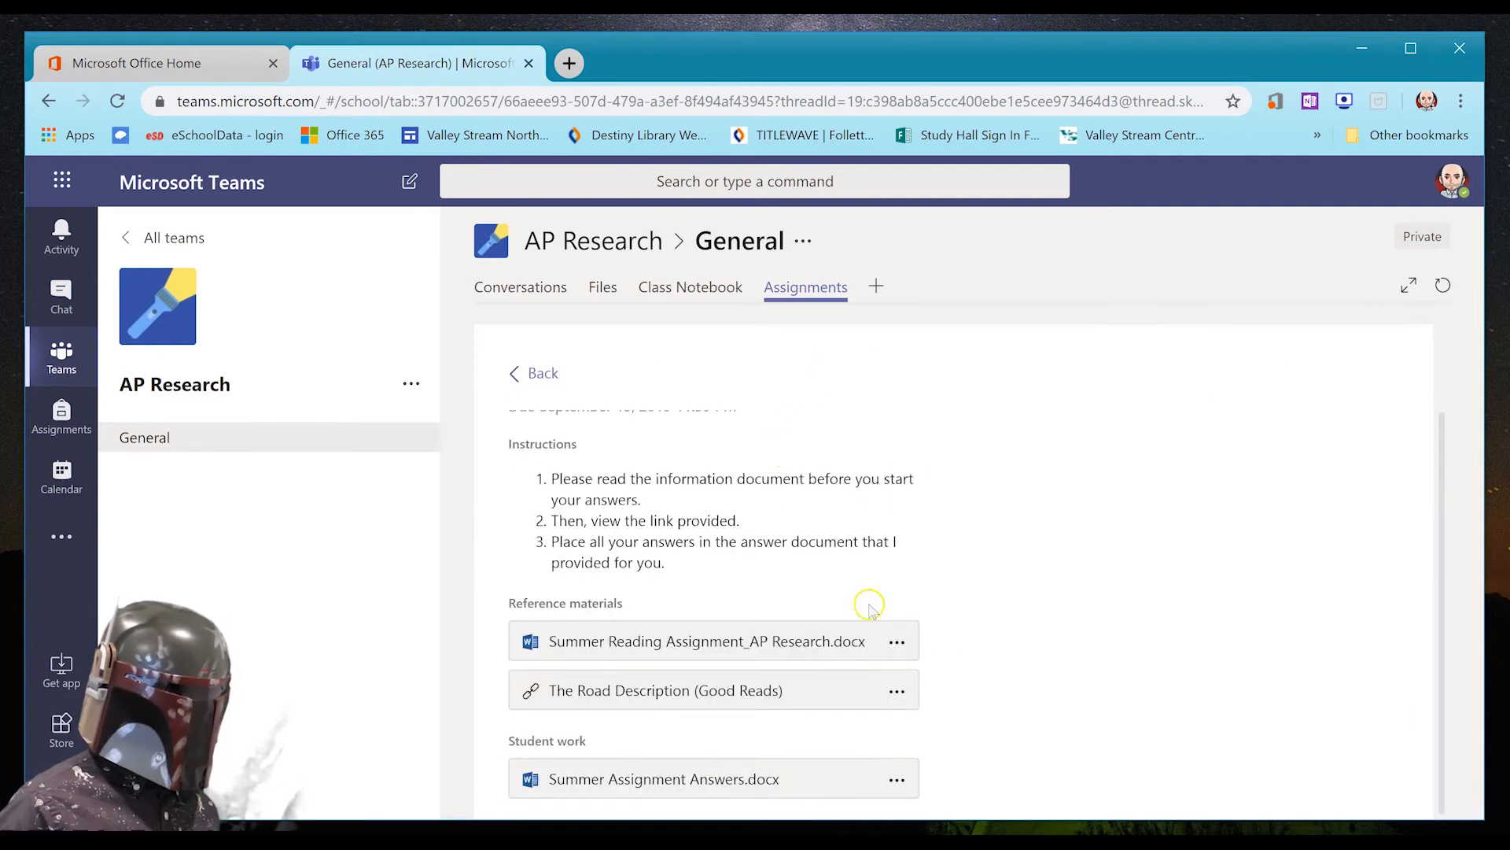
scroll(815, 616, "up", 1)
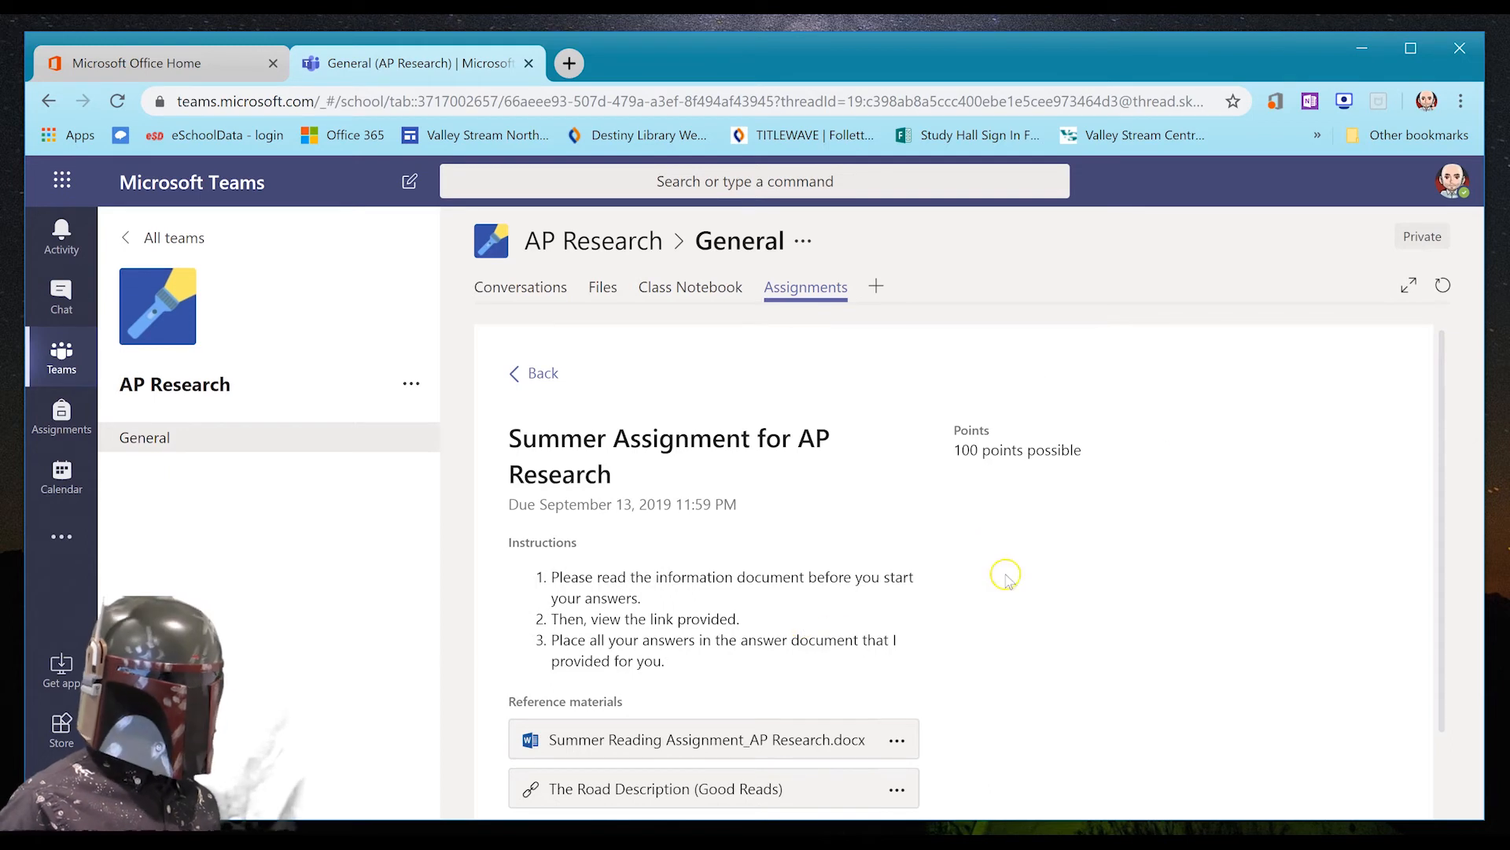
scroll(1003, 582, "down", 1)
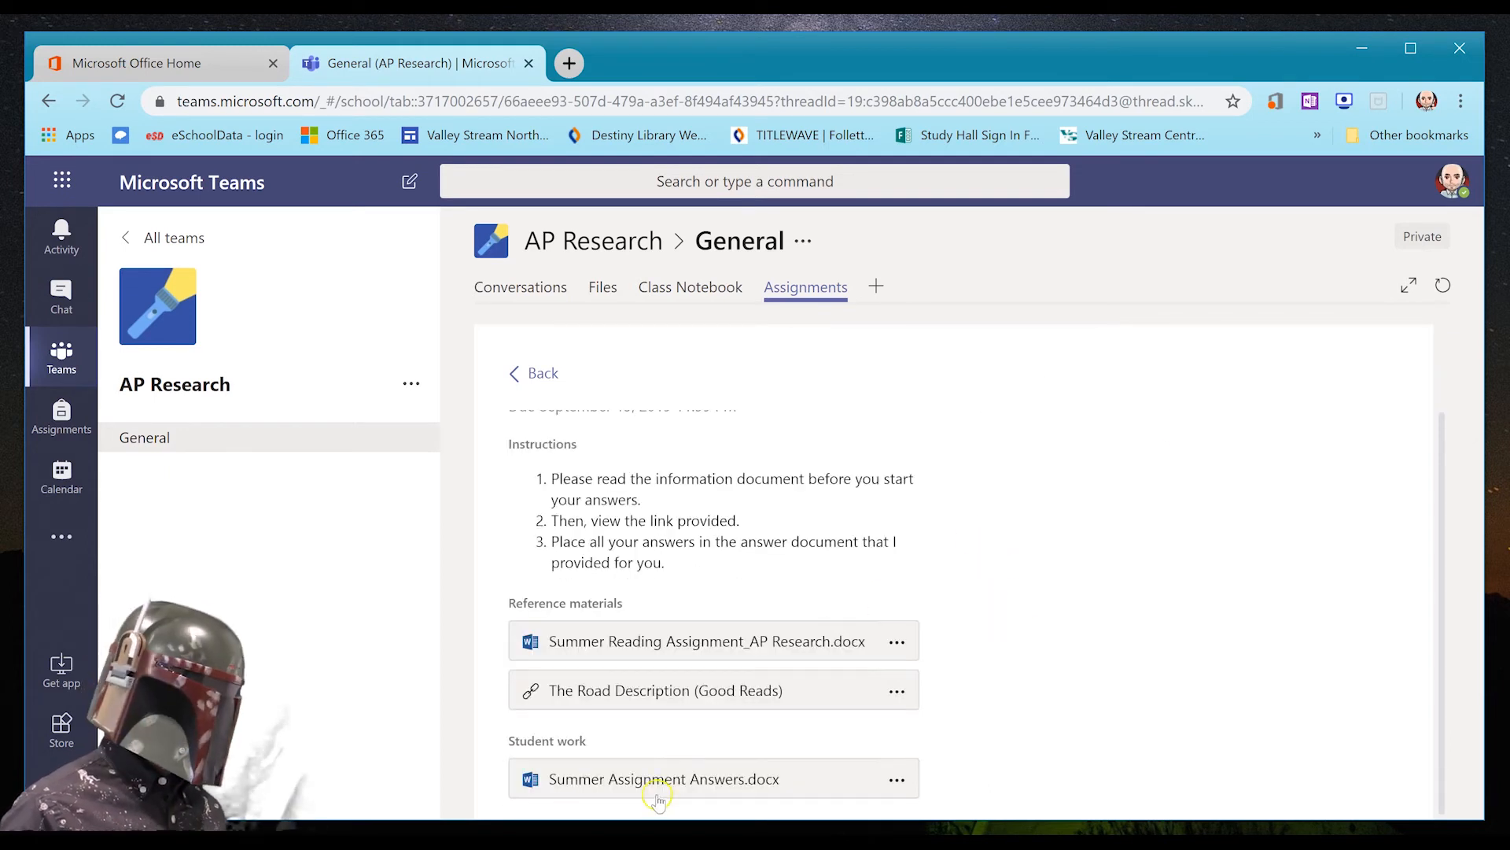
scroll(696, 630, "up", 1)
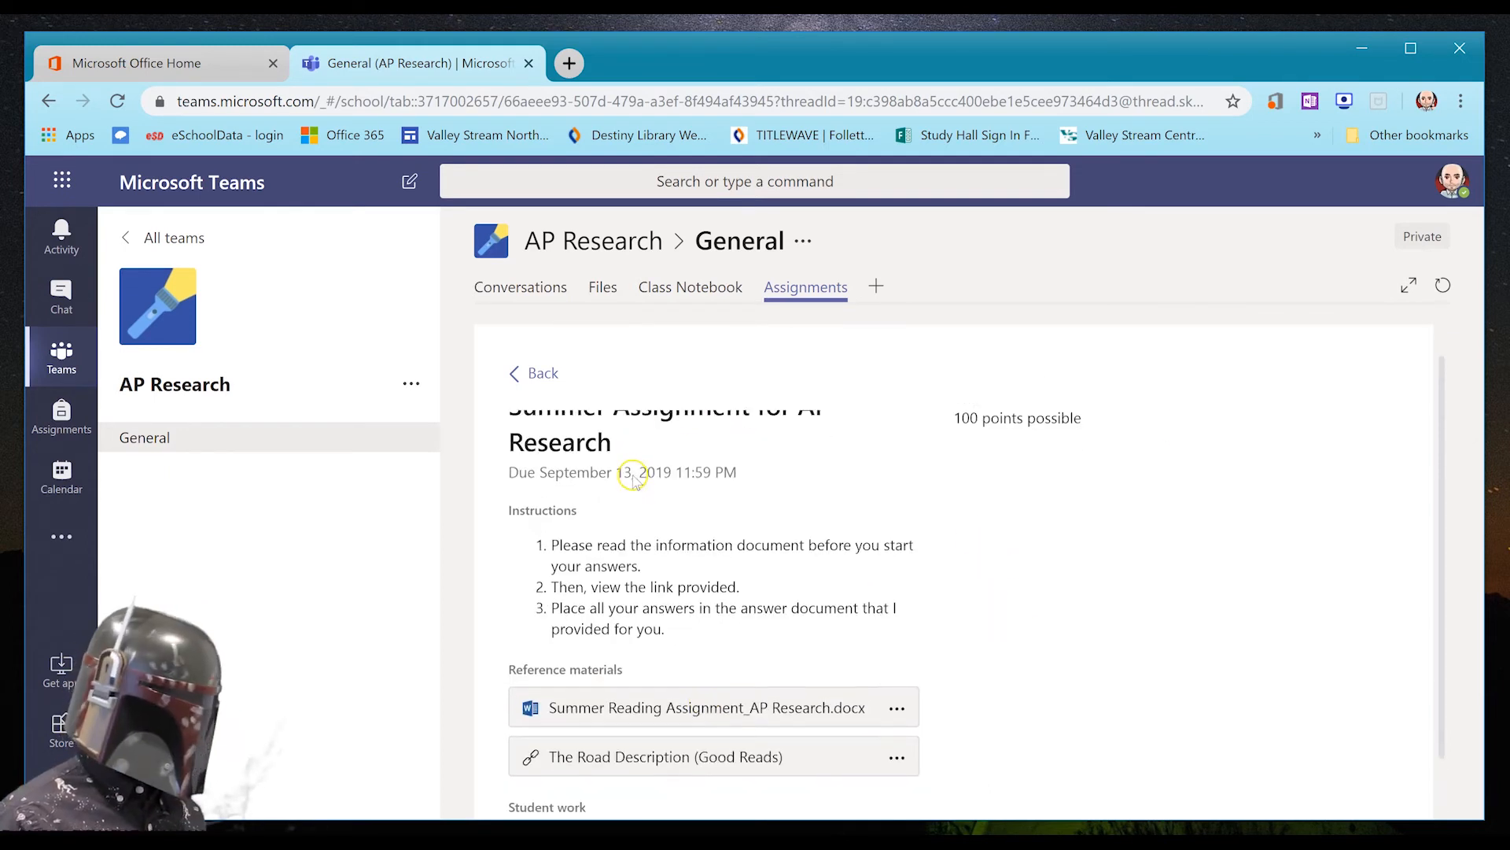
scroll(633, 476, "down", 1)
scroll(512, 723, "up", 1)
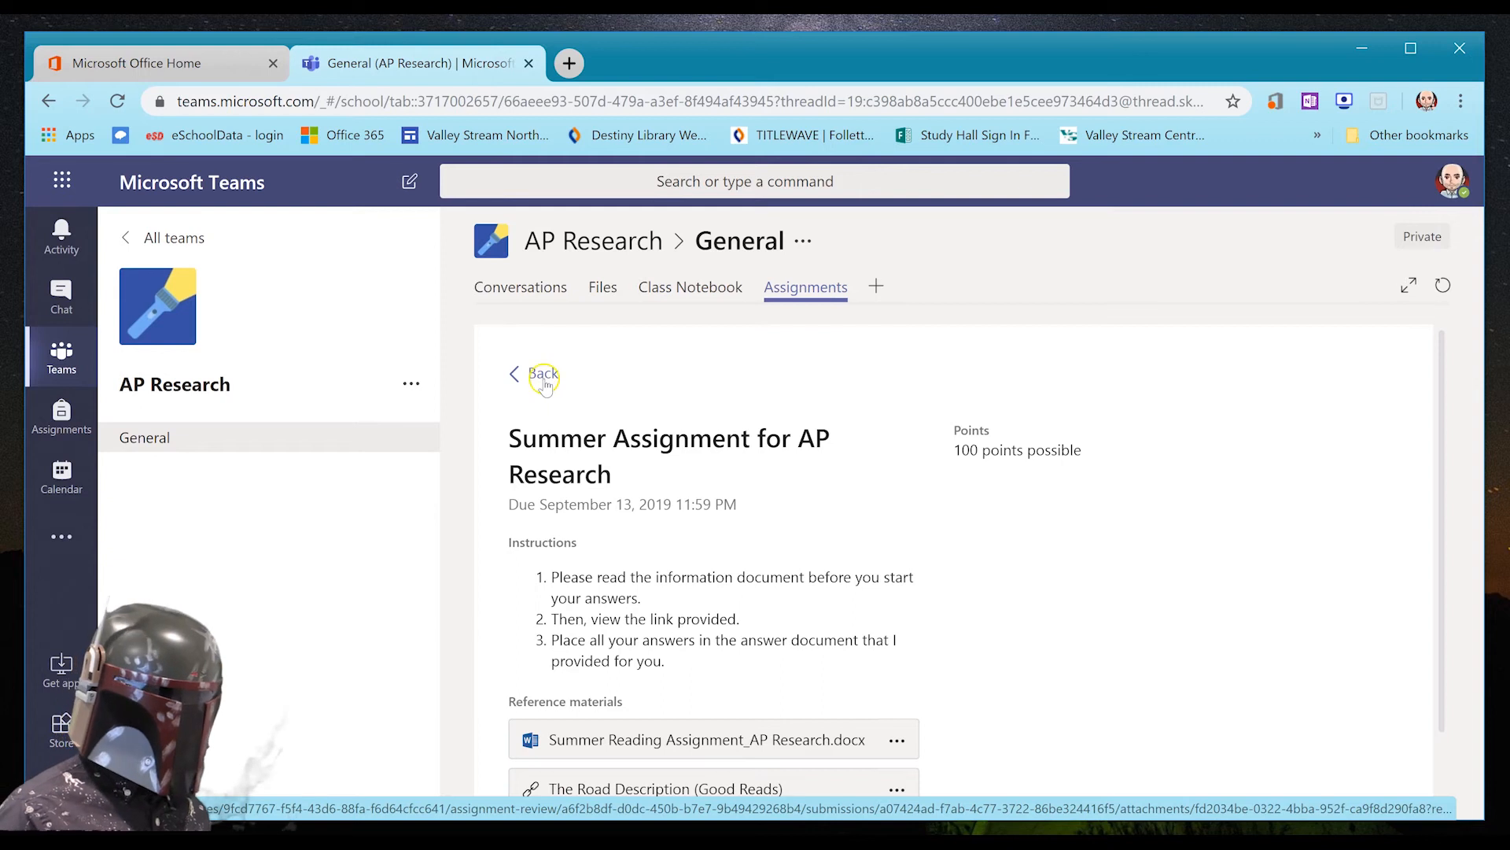
left_click(543, 376)
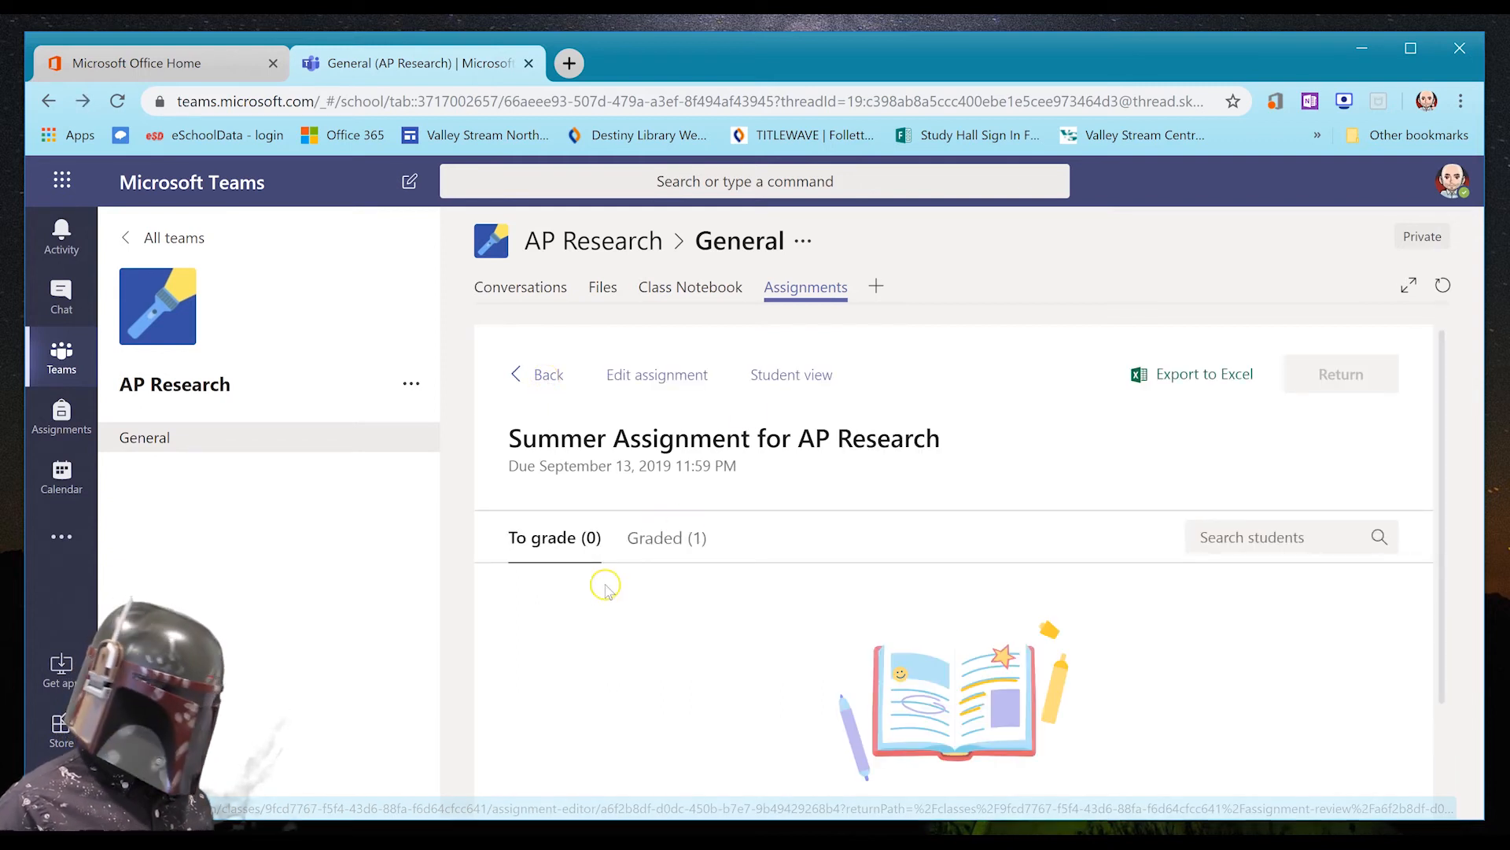
- Open the student's returned submission from the graded work, check its points, document comment and feedback, and close it
left_click(680, 538)
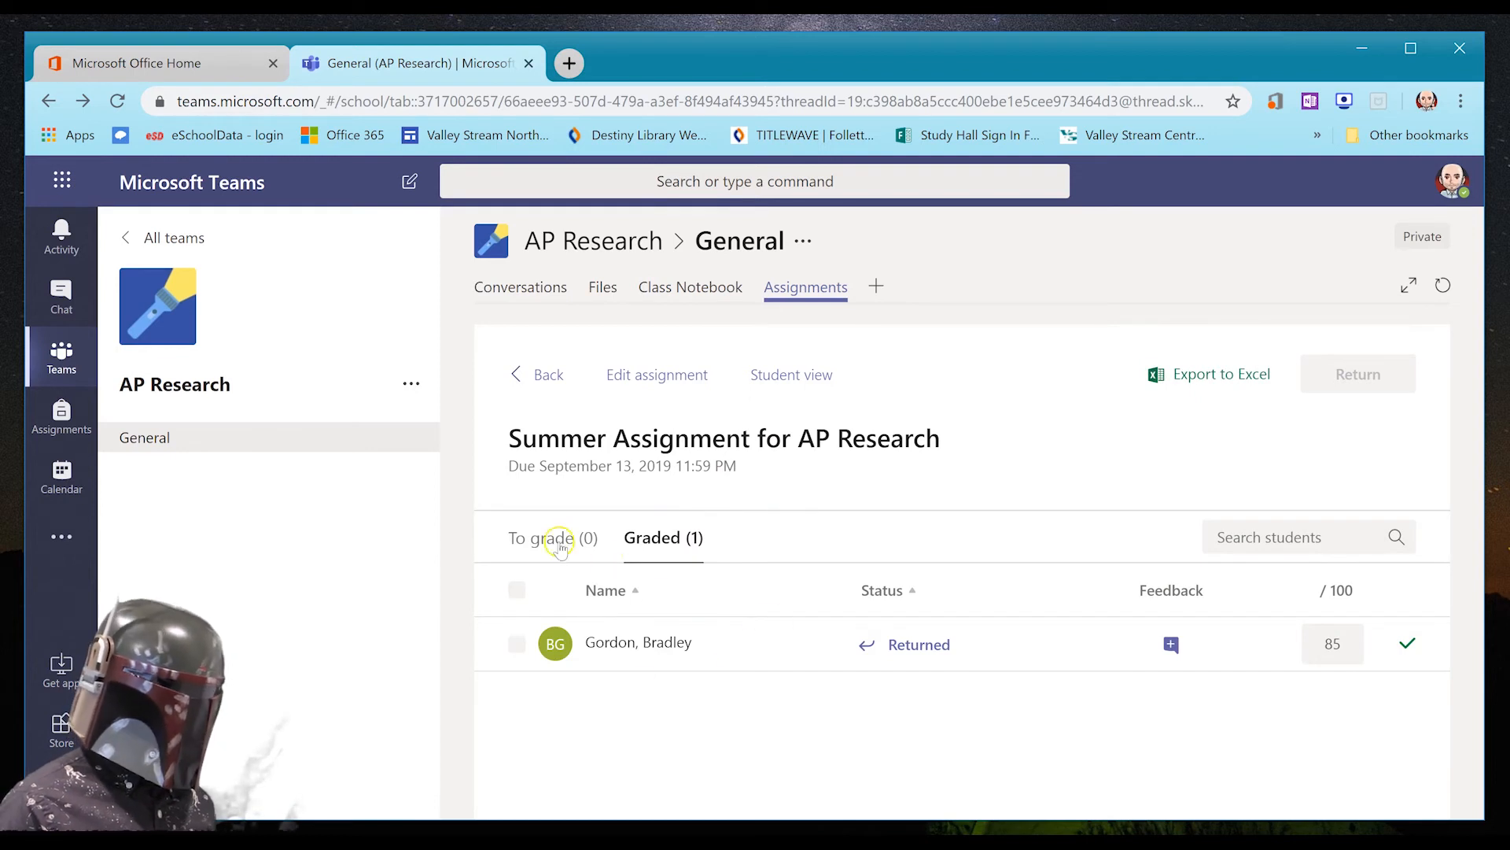
left_click(767, 648)
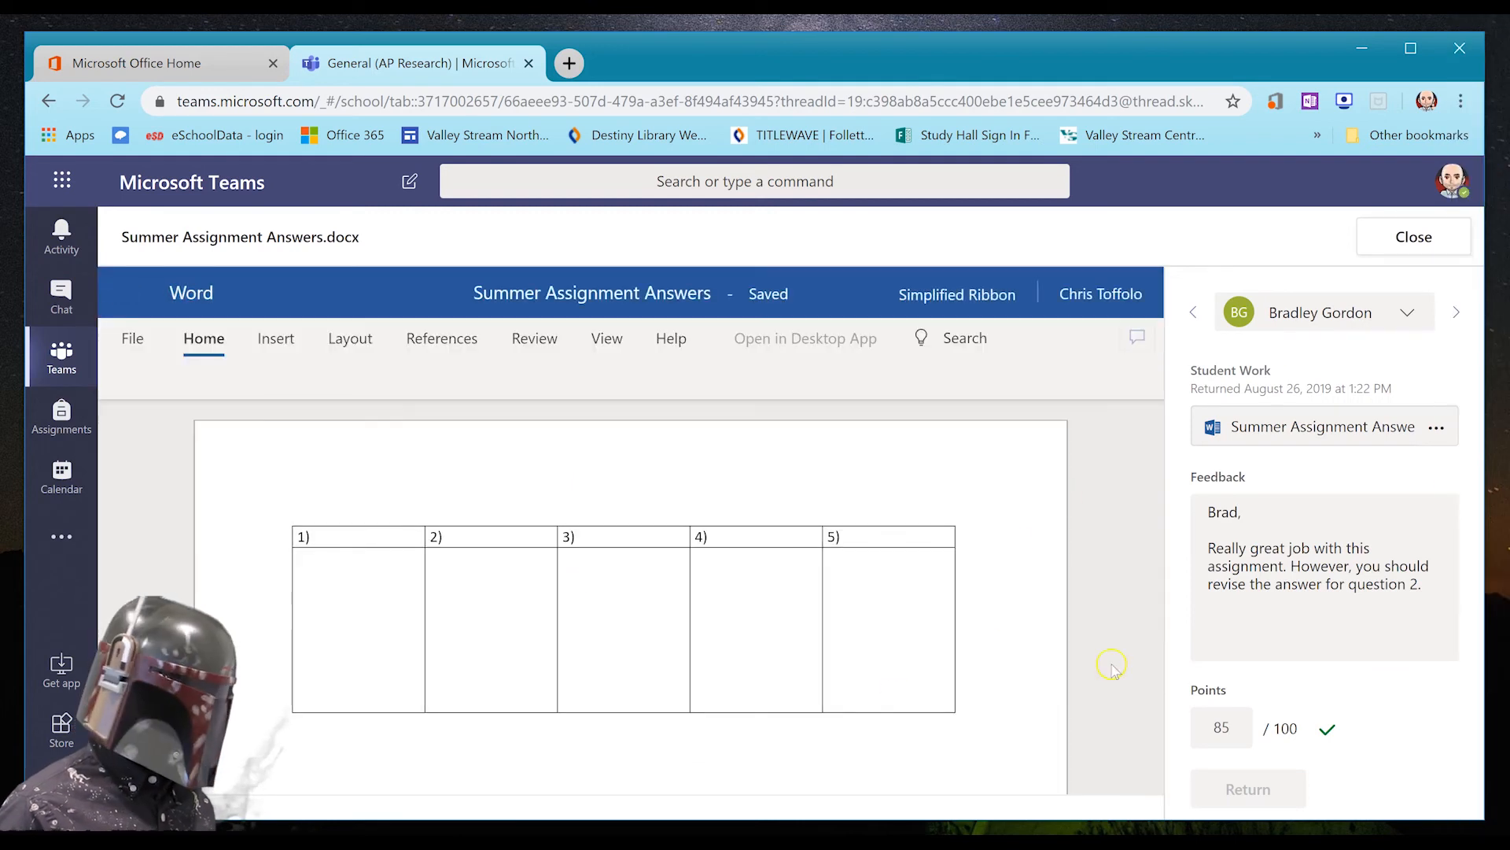
left_click(1229, 730)
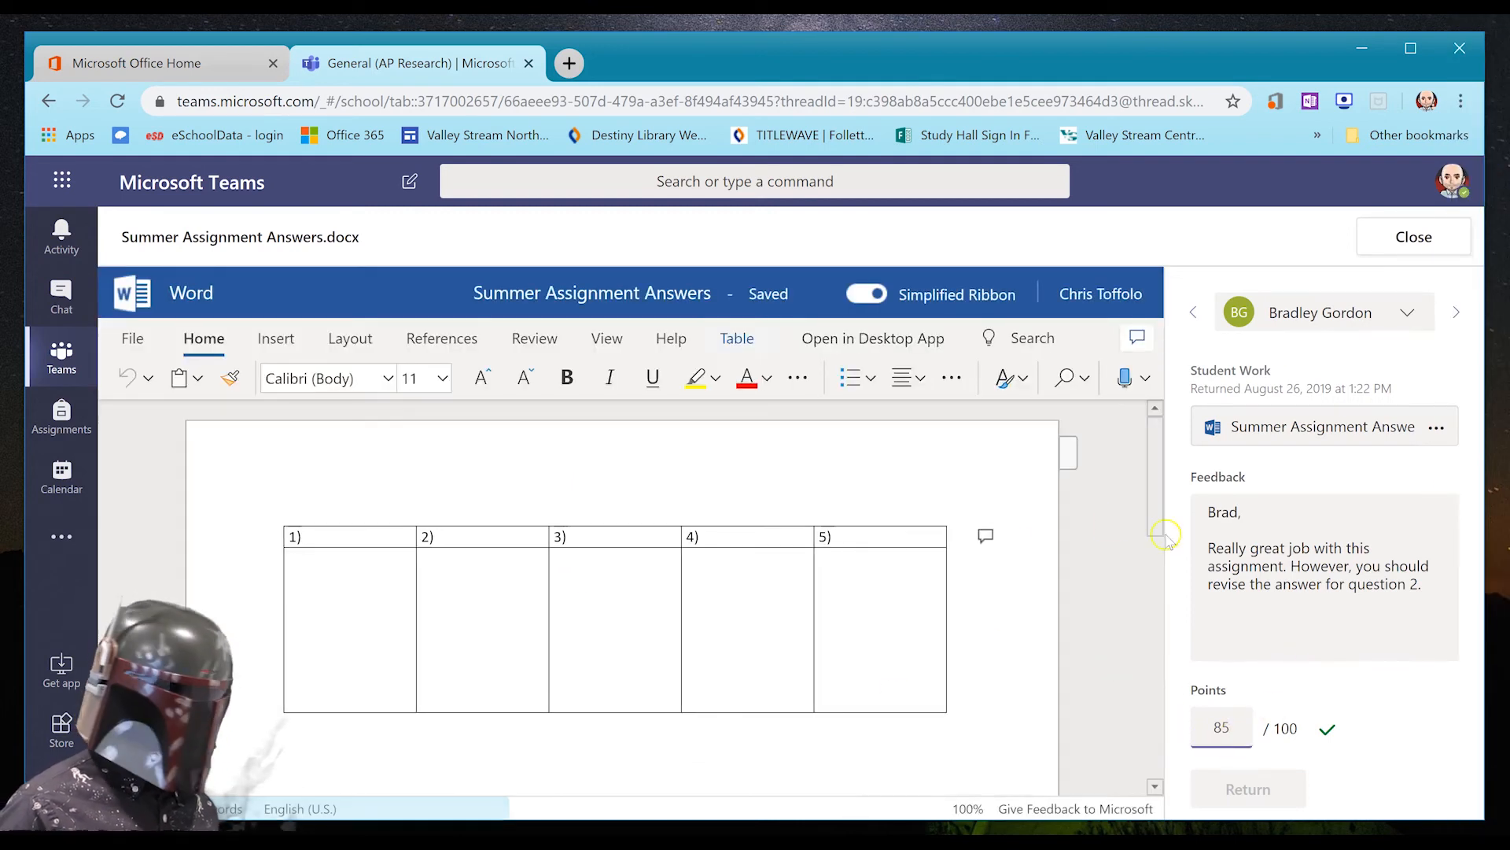
left_click(766, 673)
left_click_drag(1396, 583, 1290, 582)
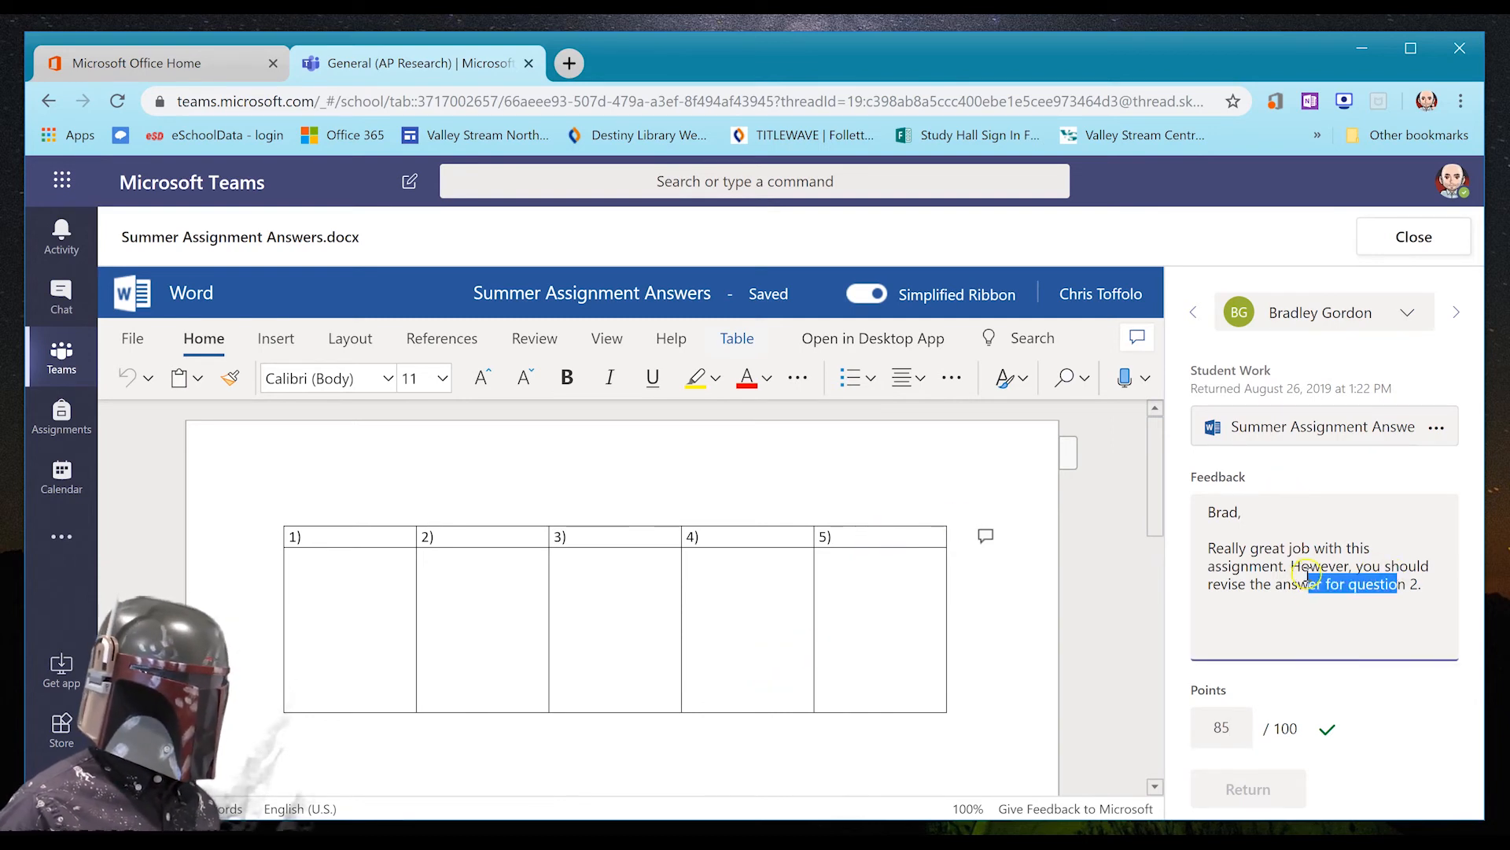
left_click(1300, 576)
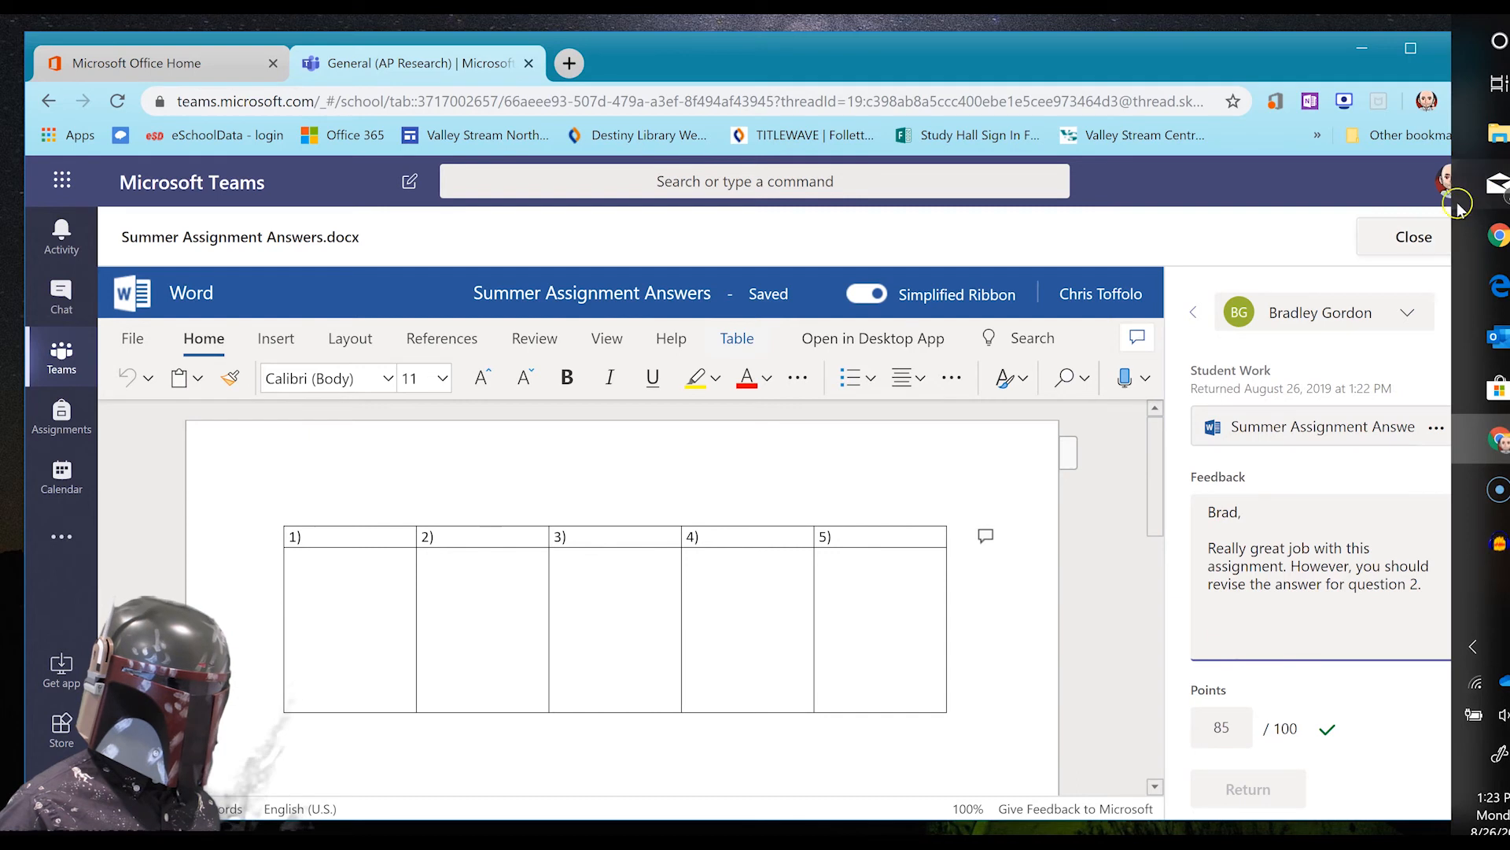
left_click(1397, 238)
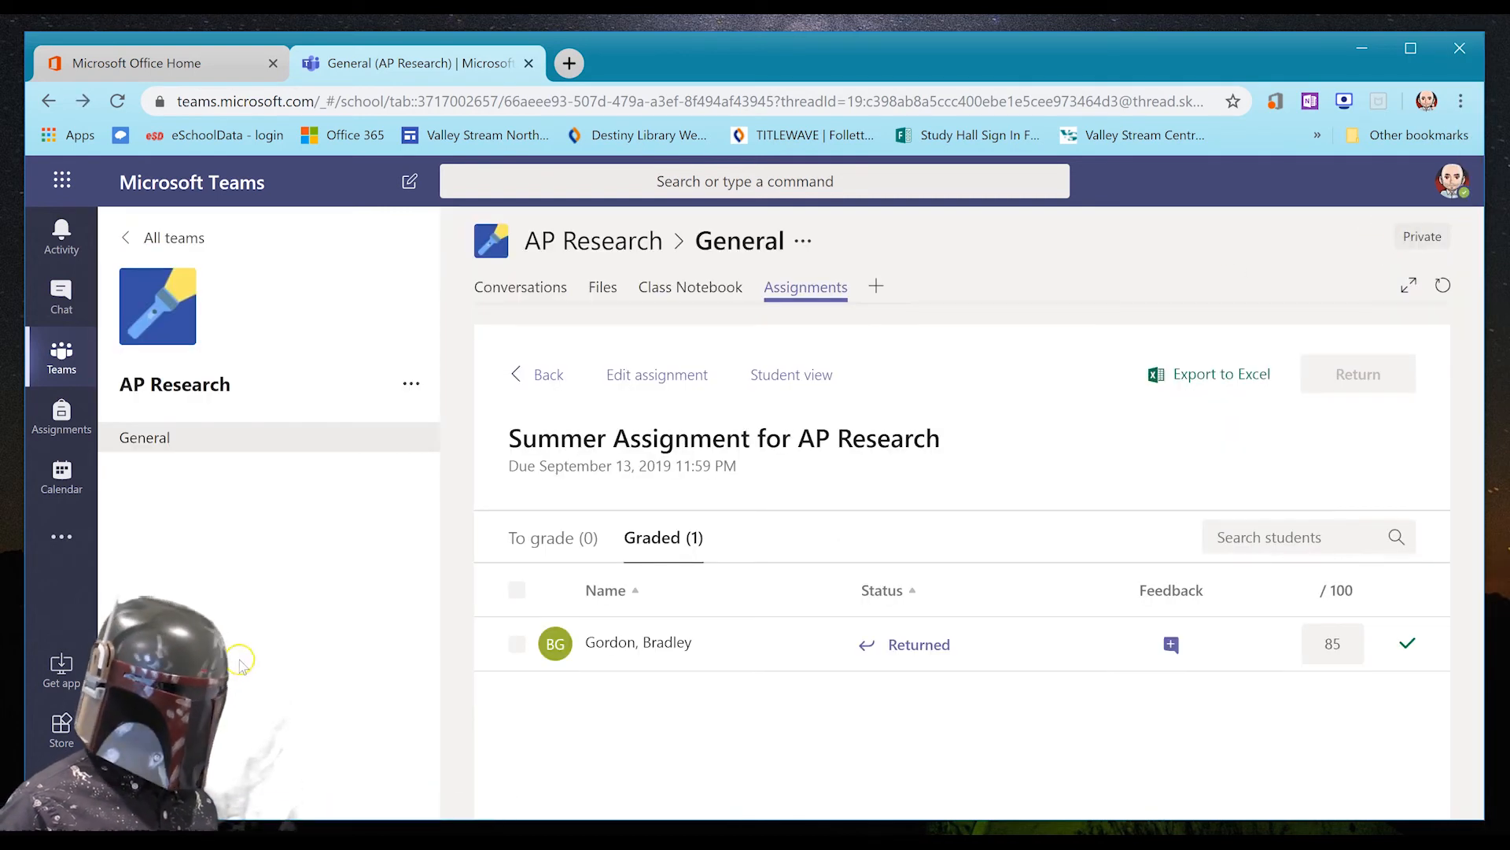
- Go back to the class assignments list, collapse the assigned items, and show the graded ones
left_click(521, 375)
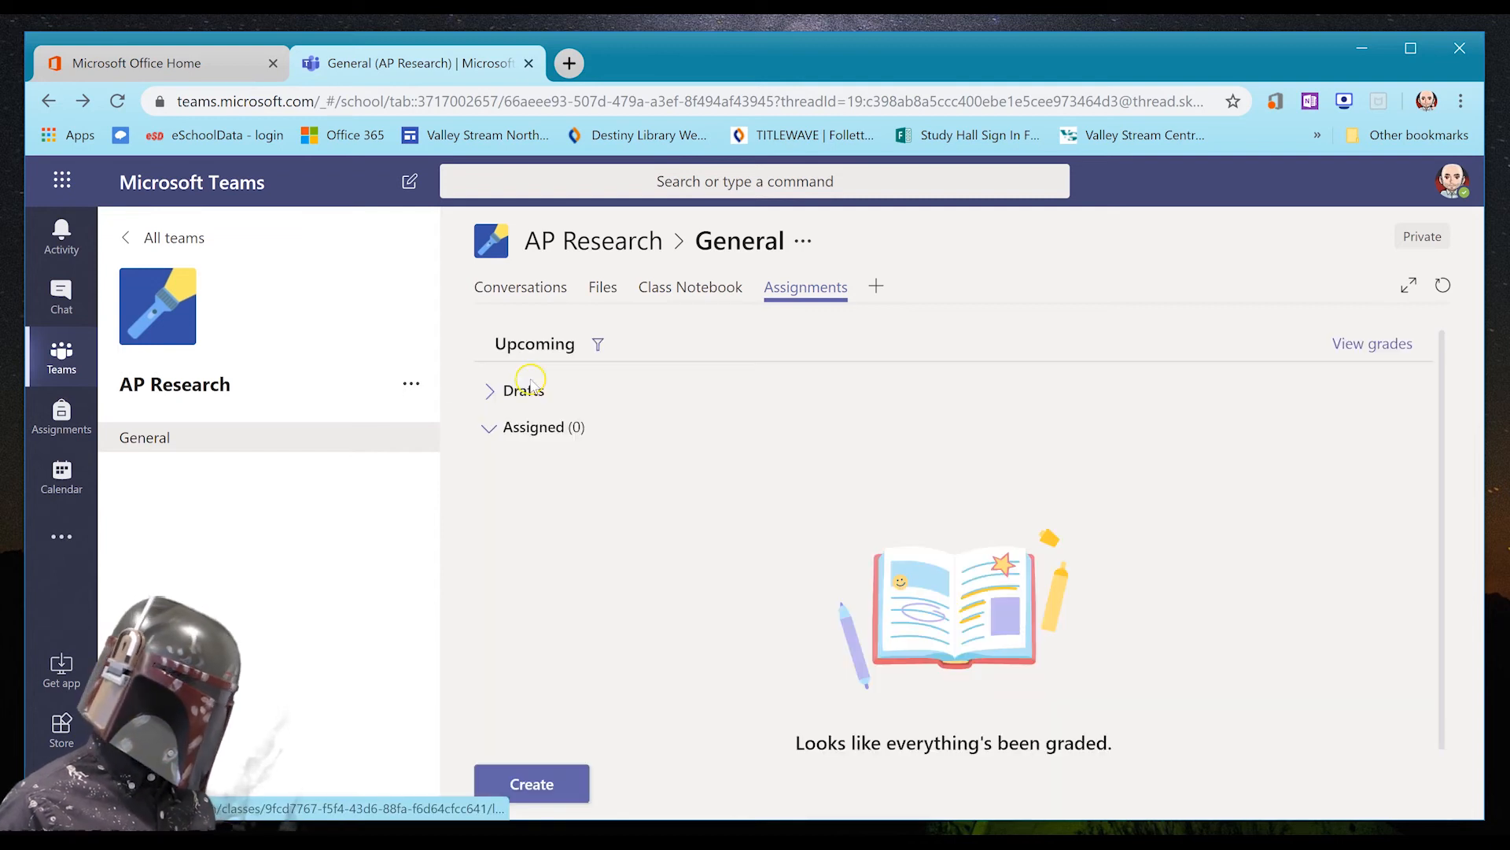
left_click(491, 429)
left_click(515, 470)
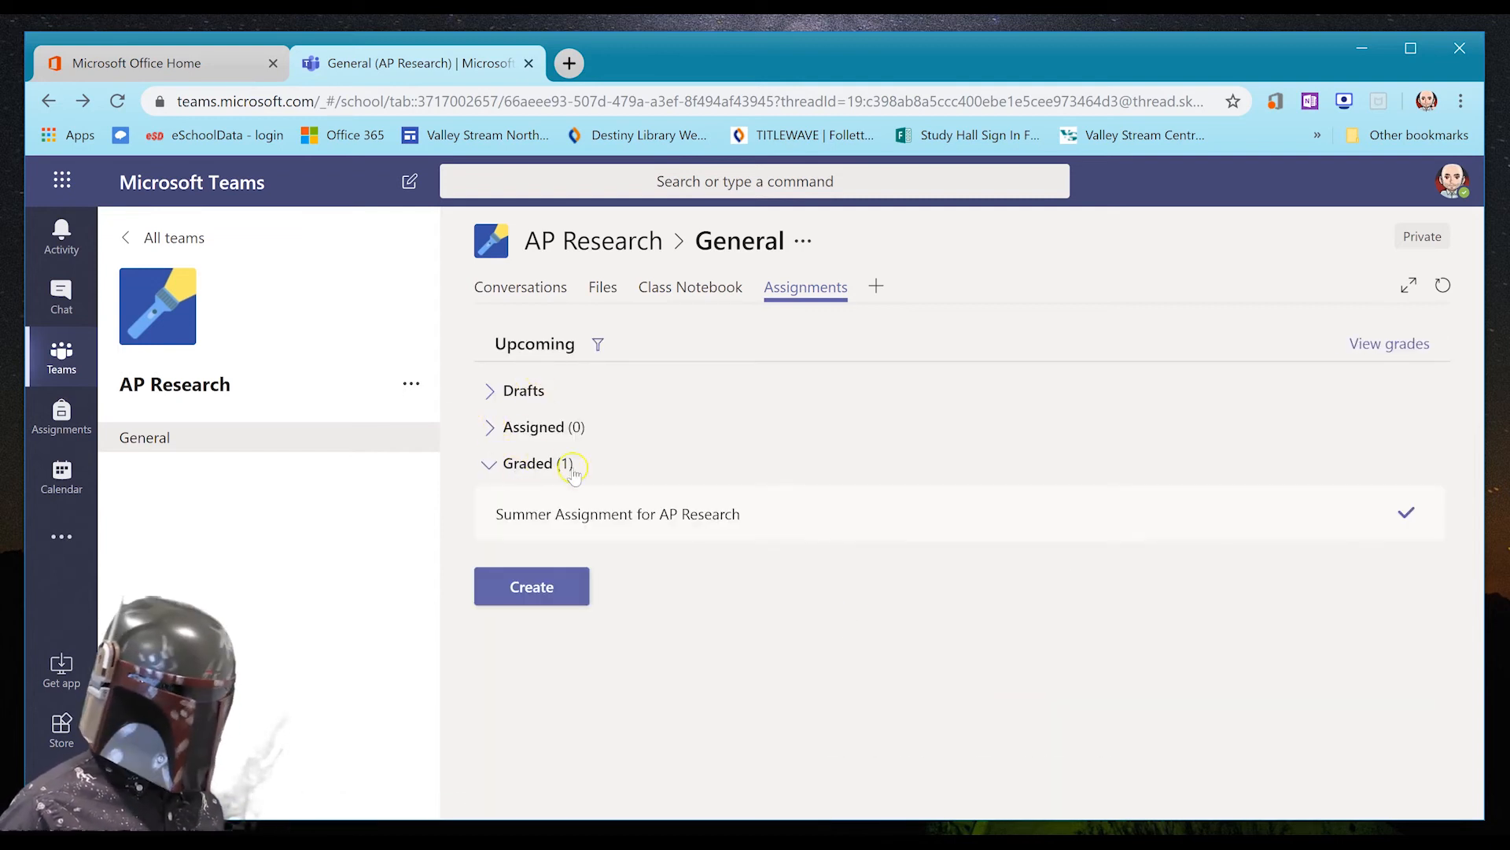